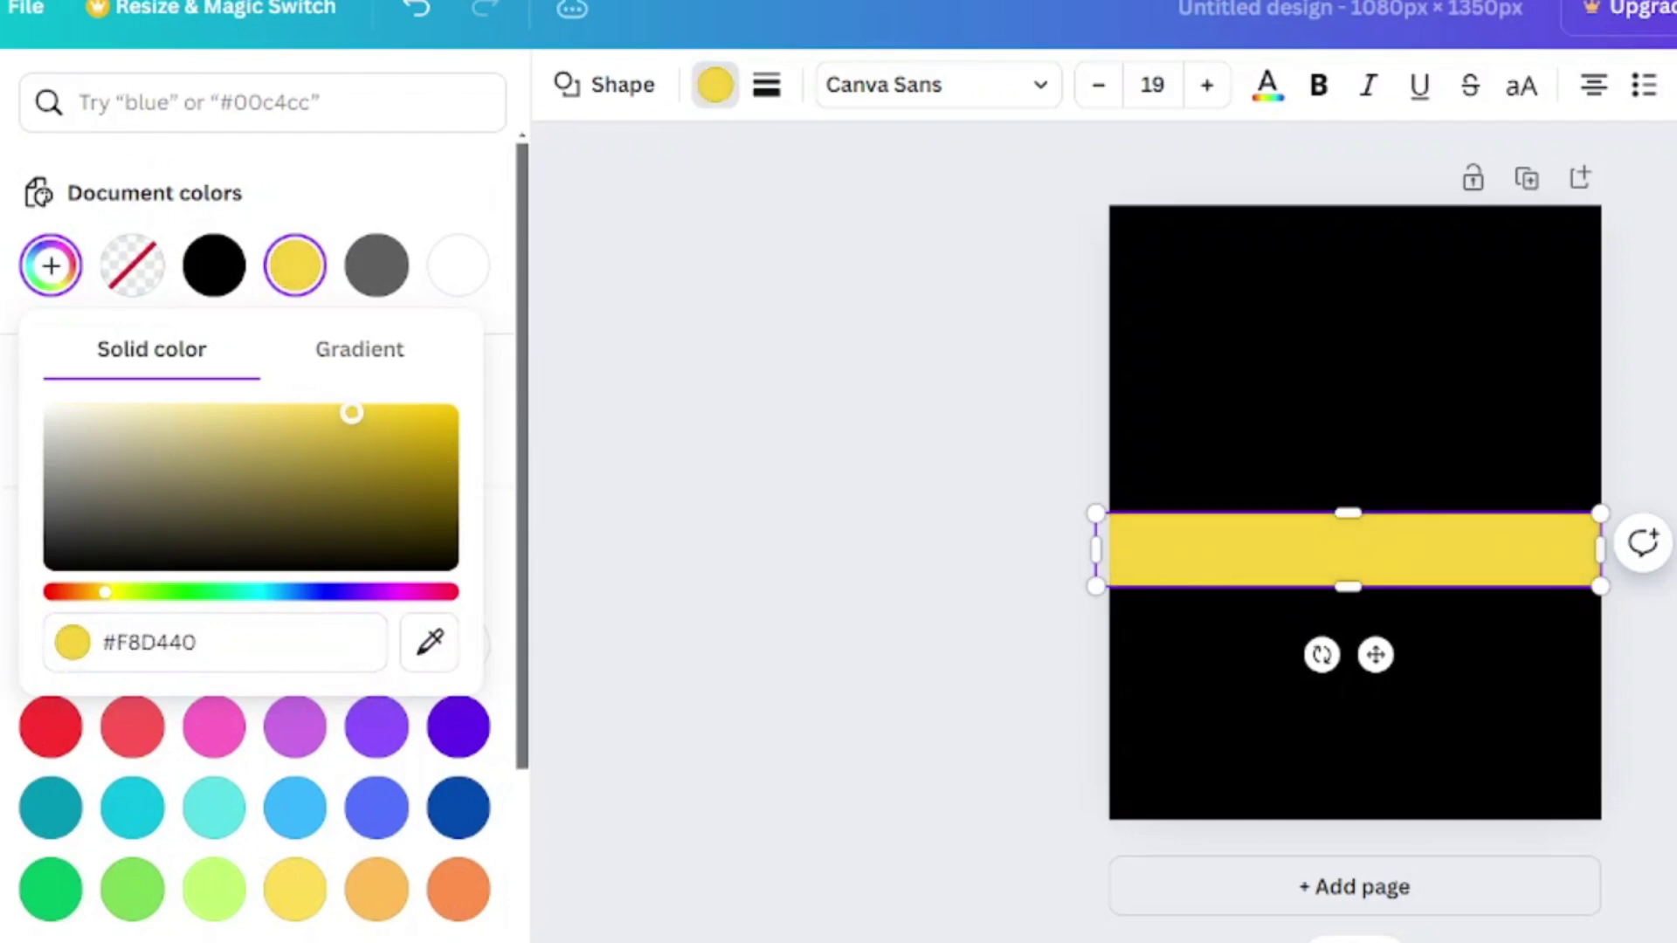
Move the yellow bar down to the page's lower edge and tilt it so it rises toward the right corner
{"action": "left_click", "coordinate": [1229, 570]}
{"action": "left_click_drag", "start_coordinate": [1229, 570], "coordinate": [1237, 802]}
{"action": "mouse_move", "coordinate": [1333, 899]}
{"action": "left_mouse_down"}
{"action": "mouse_move", "coordinate": [1359, 924]}
{"action": "mouse_move", "coordinate": [1310, 888]}
{"action": "mouse_move", "coordinate": [1351, 898]}
{"action": "left_mouse_up"}
{"action": "mouse_move", "coordinate": [1437, 786]}
{"action": "left_mouse_down"}
{"action": "mouse_move", "coordinate": [1457, 829]}
{"action": "mouse_move", "coordinate": [1446, 801]}
{"action": "left_mouse_up"}
Recolour the front copy of the tilted bar bright red
{"action": "left_click", "coordinate": [716, 86]}
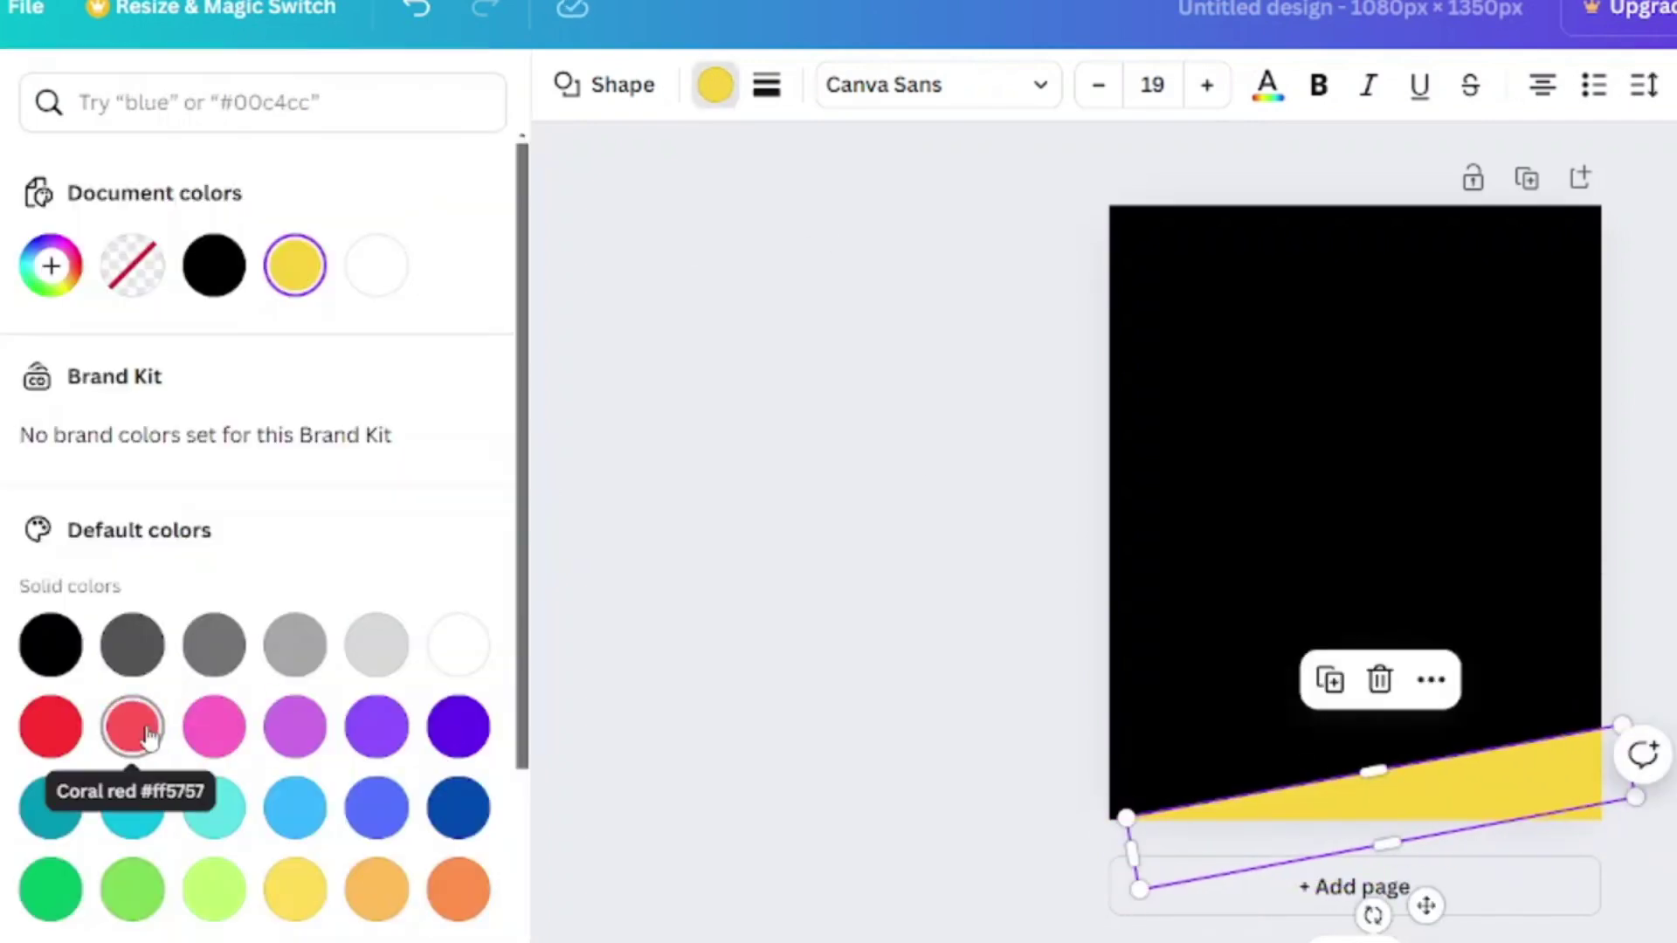
{"action": "left_click", "coordinate": [132, 728]}
{"action": "scroll", "coordinate": [166, 703], "scroll_direction": "down", "scroll_amount": 2}
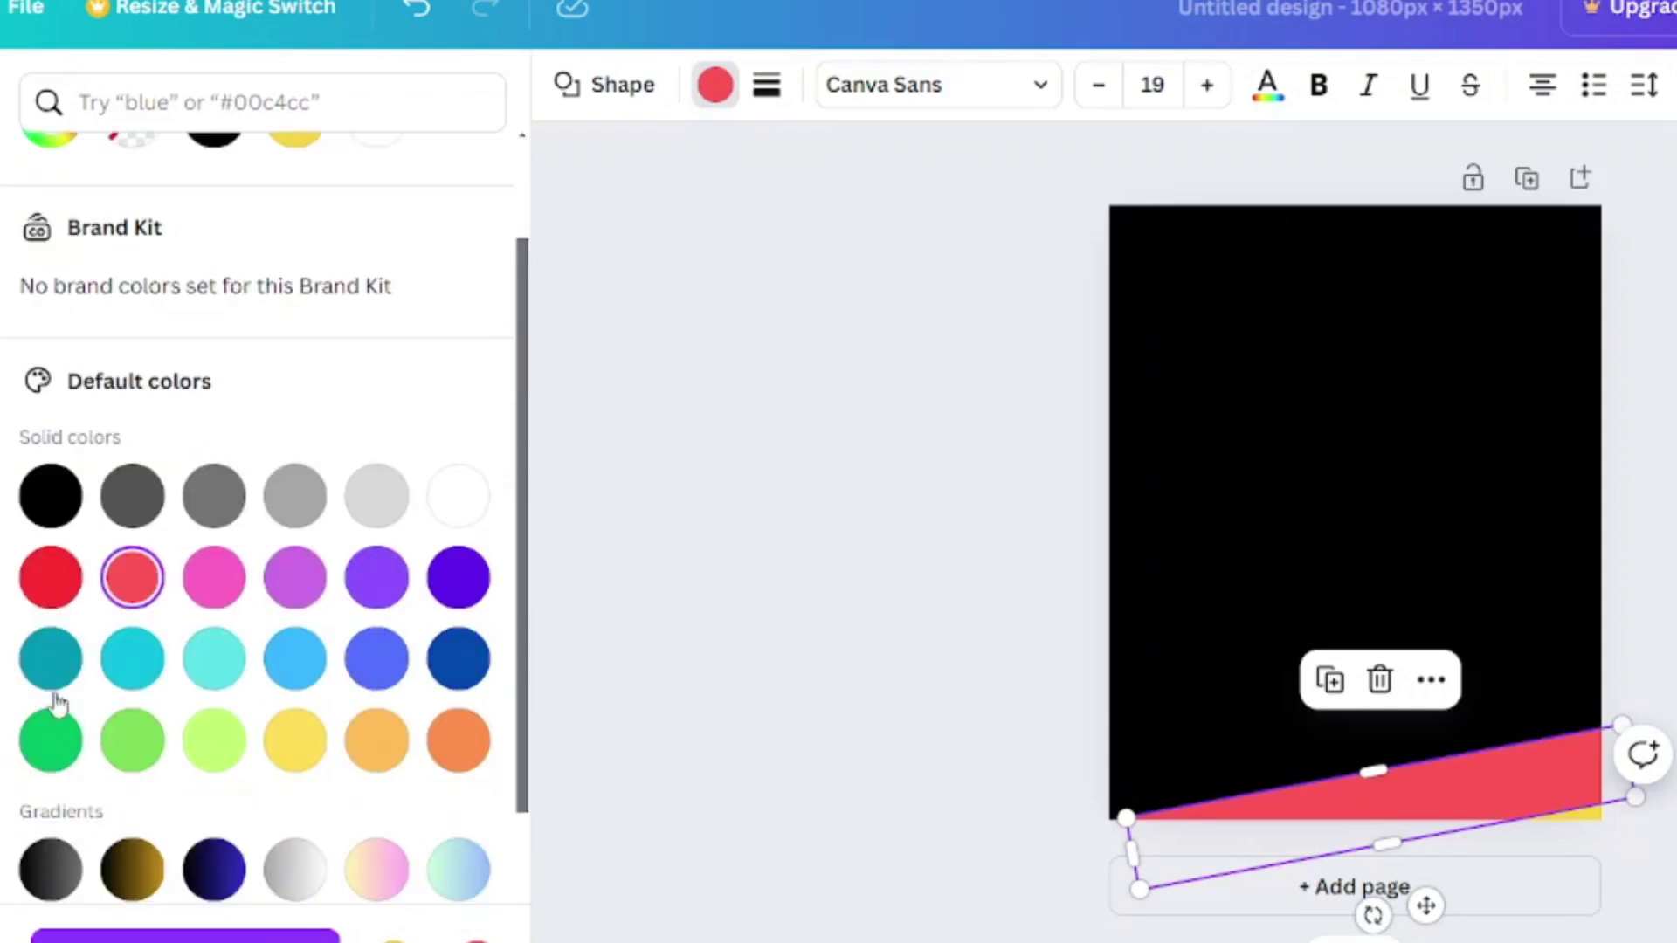
{"action": "left_click", "coordinate": [50, 577]}
Send the red bar behind the yellow one and offset it so only a thin red edge shows along the yellow bar
{"action": "right_click", "coordinate": [1456, 806]}
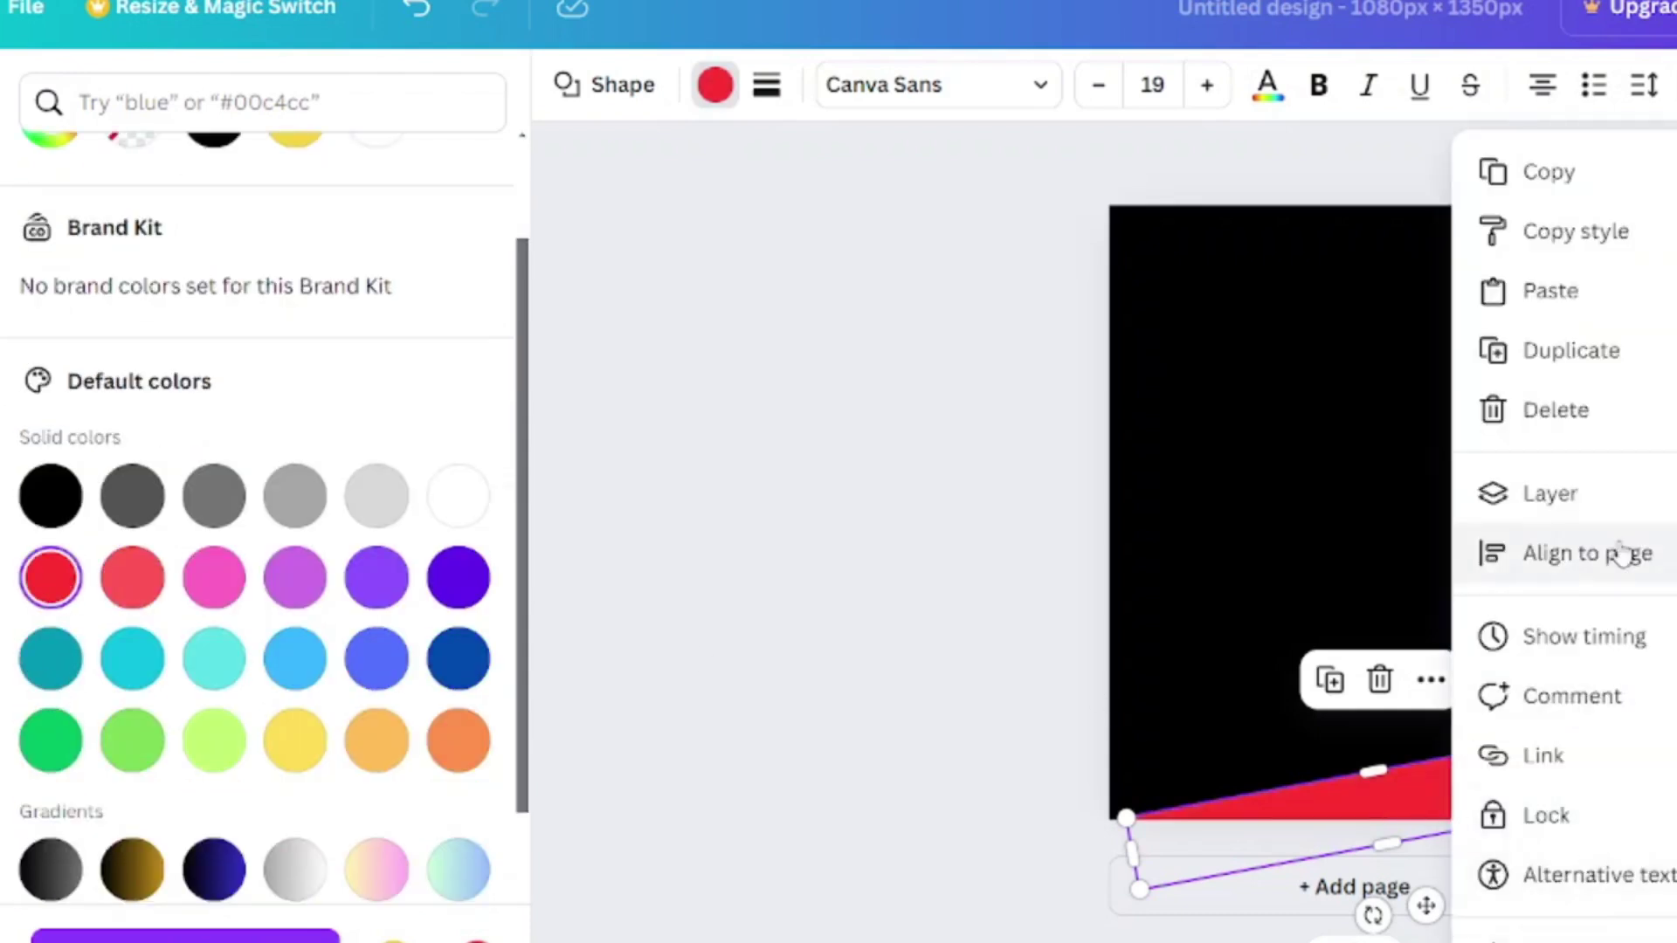
{"action": "mouse_move", "coordinate": [1627, 495]}
{"action": "left_click", "coordinate": [1673, 611]}
{"action": "left_click_drag", "start_coordinate": [1426, 906], "coordinate": [1437, 921]}
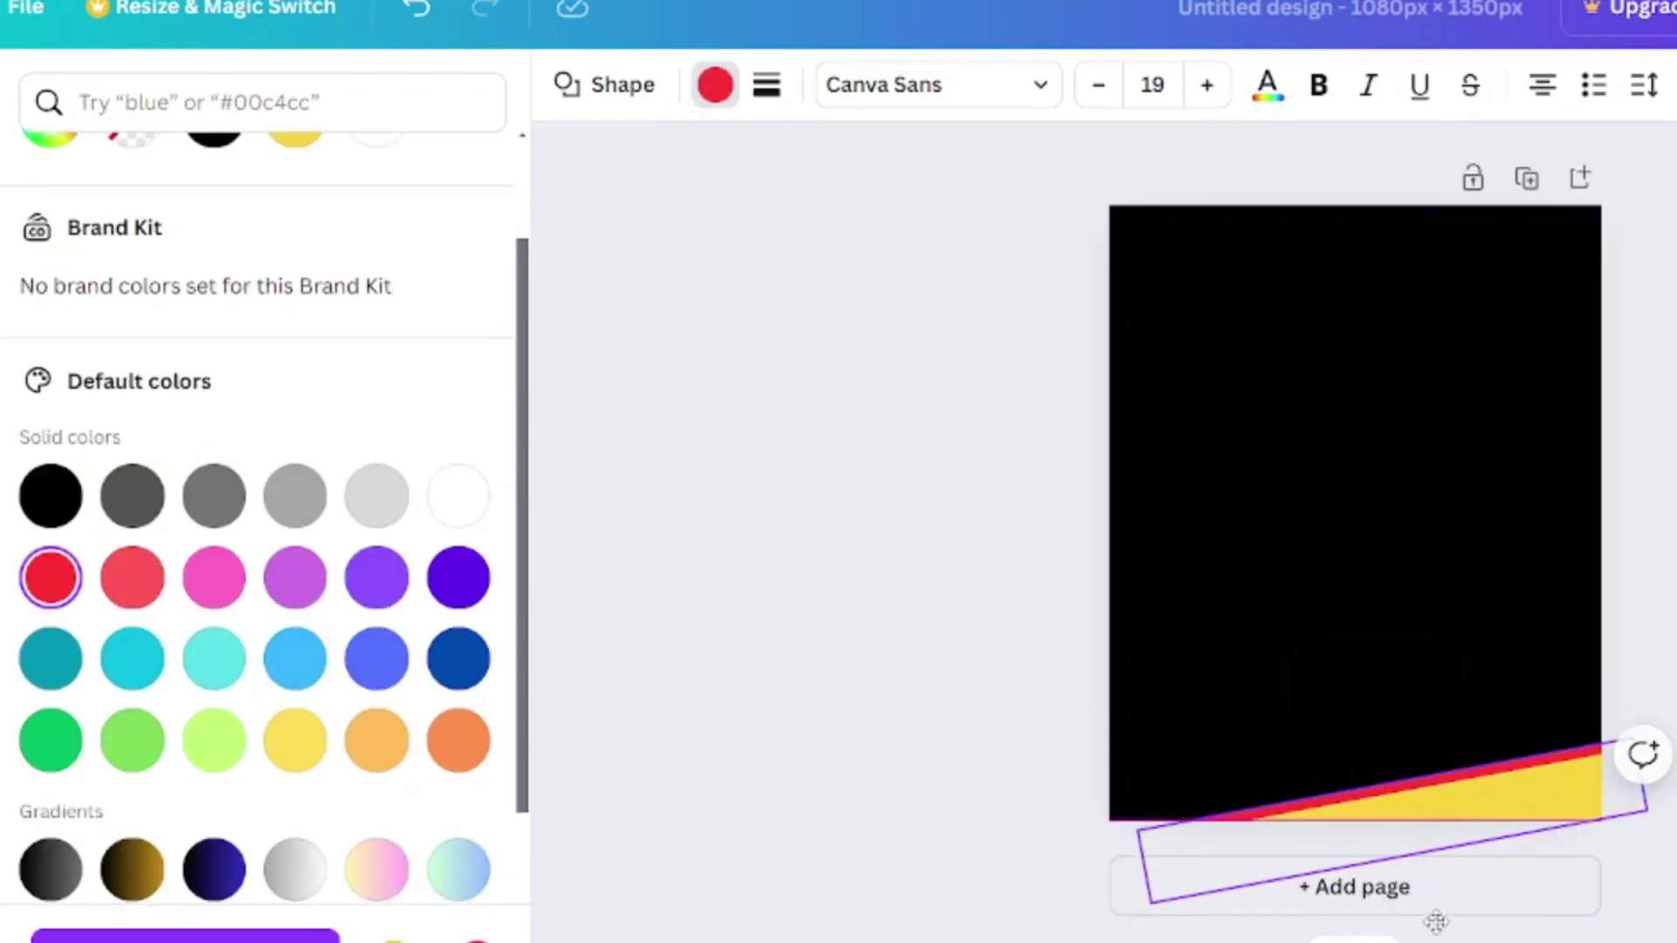
Duplicate the red and yellow bars together, move the copy to the middle of the page and group it
{"action": "left_click", "coordinate": [1440, 524]}
{"action": "left_click_drag", "start_coordinate": [1453, 720], "coordinate": [1542, 856]}
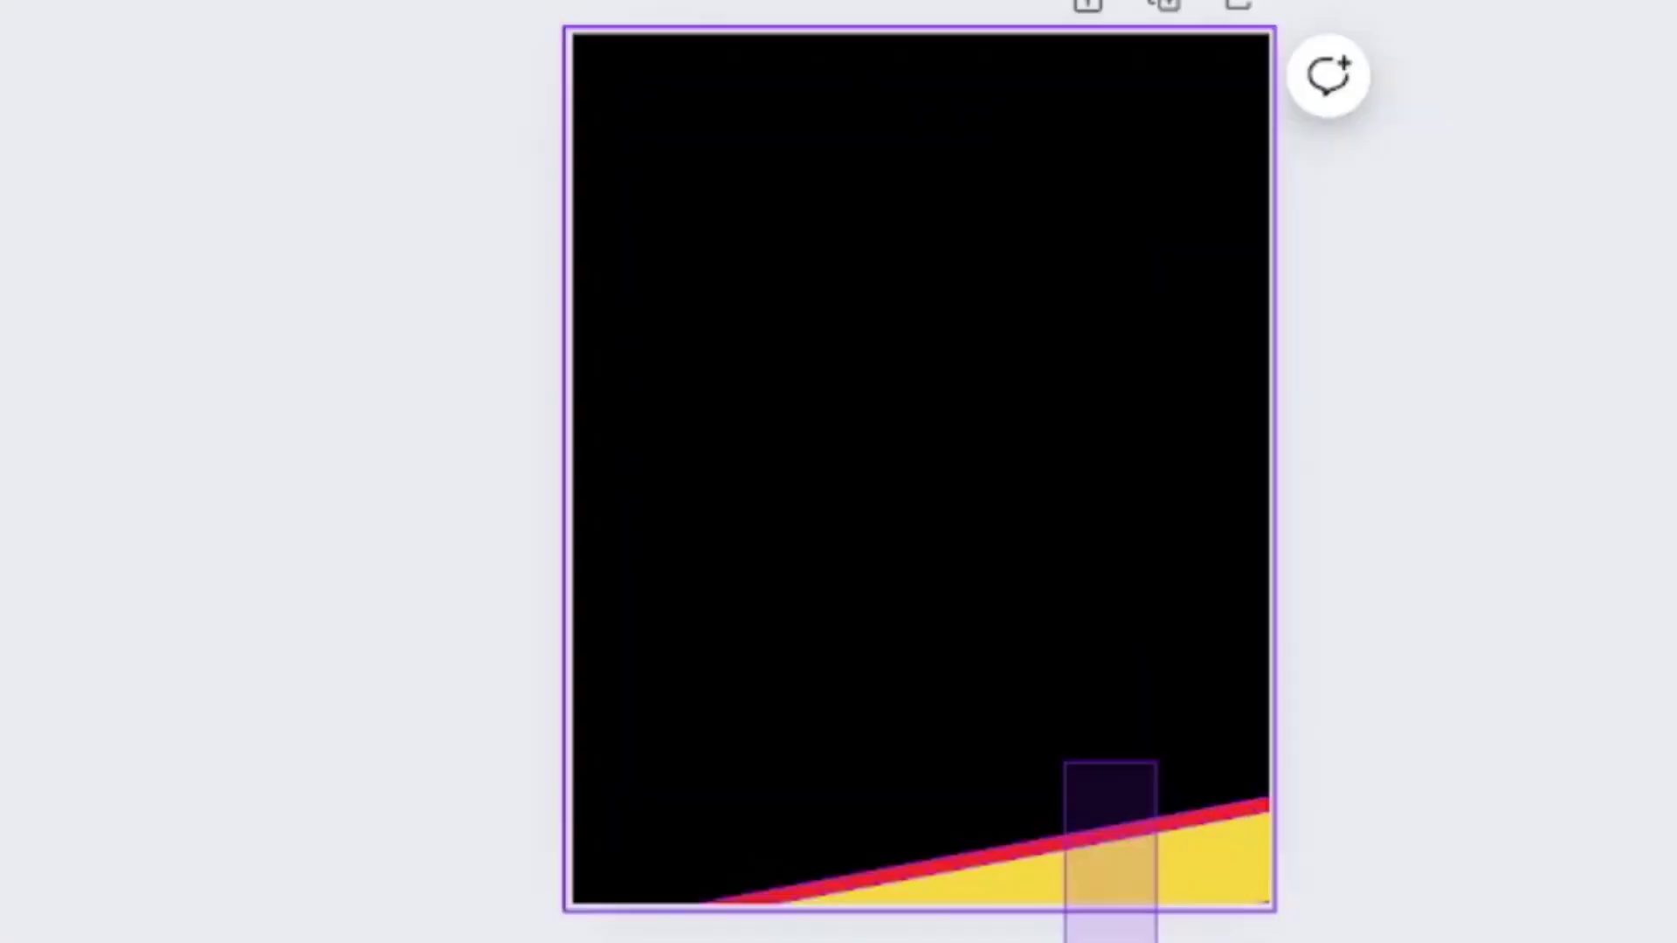
{"action": "key", "text": "ctrl+d"}
{"action": "left_click_drag", "start_coordinate": [1141, 883], "coordinate": [1098, 490]}
{"action": "left_click", "coordinate": [1082, 685]}
{"action": "left_click_drag", "start_coordinate": [794, 453], "coordinate": [947, 494]}
{"action": "right_click", "coordinate": [947, 494]}
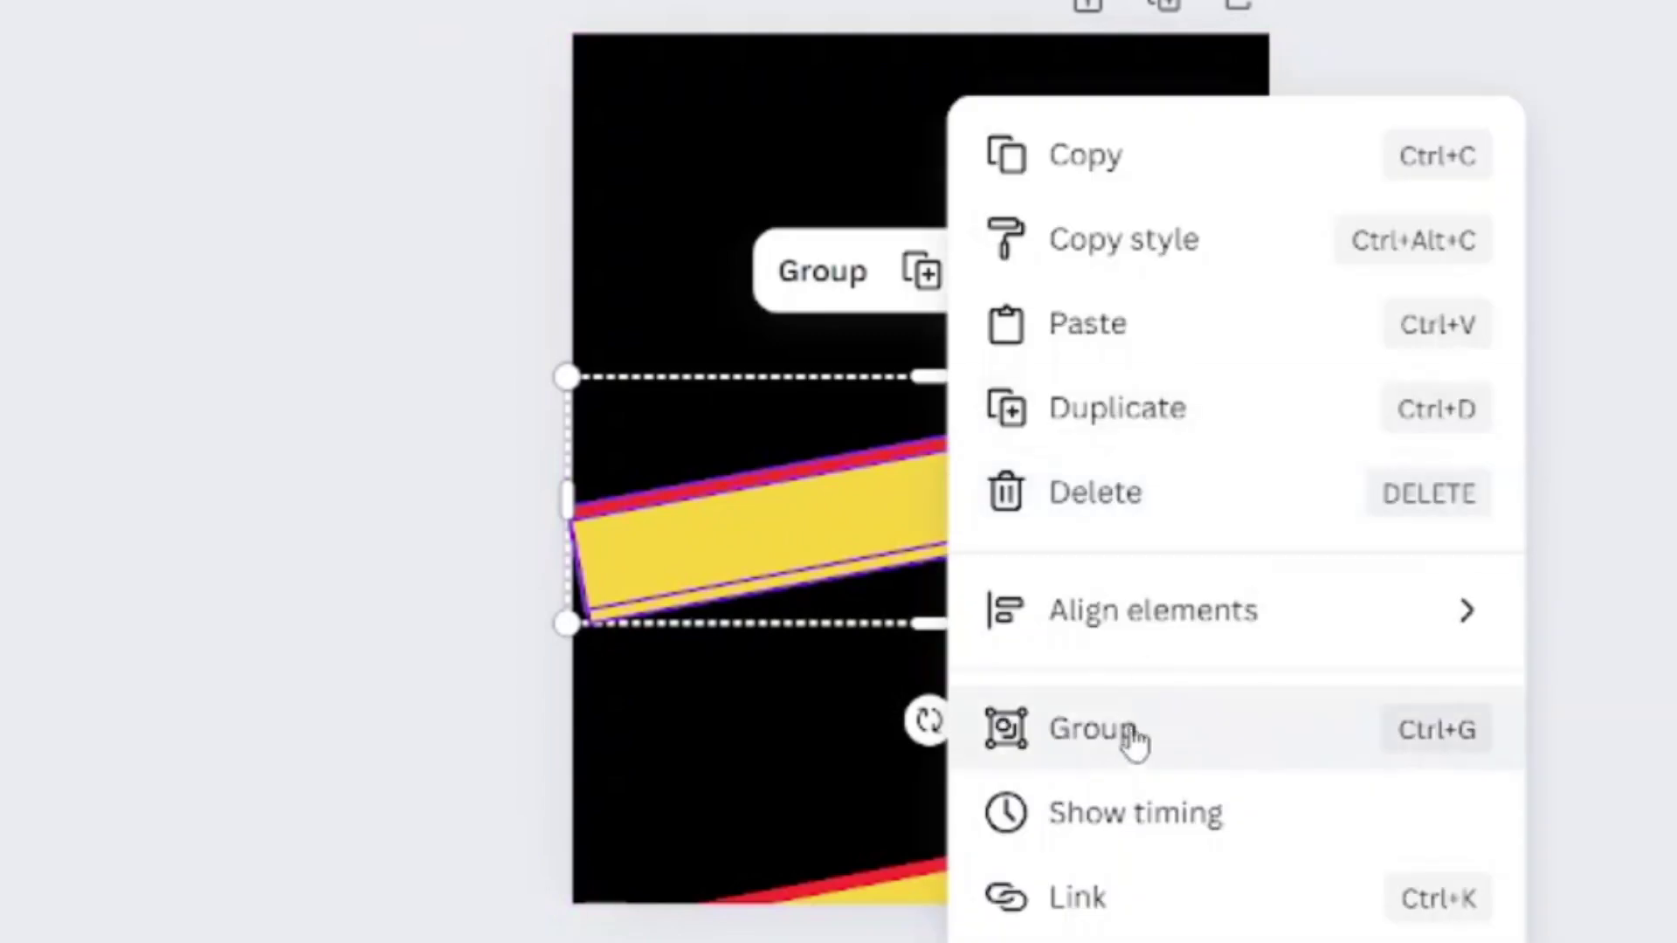
{"action": "left_click", "coordinate": [1123, 726]}
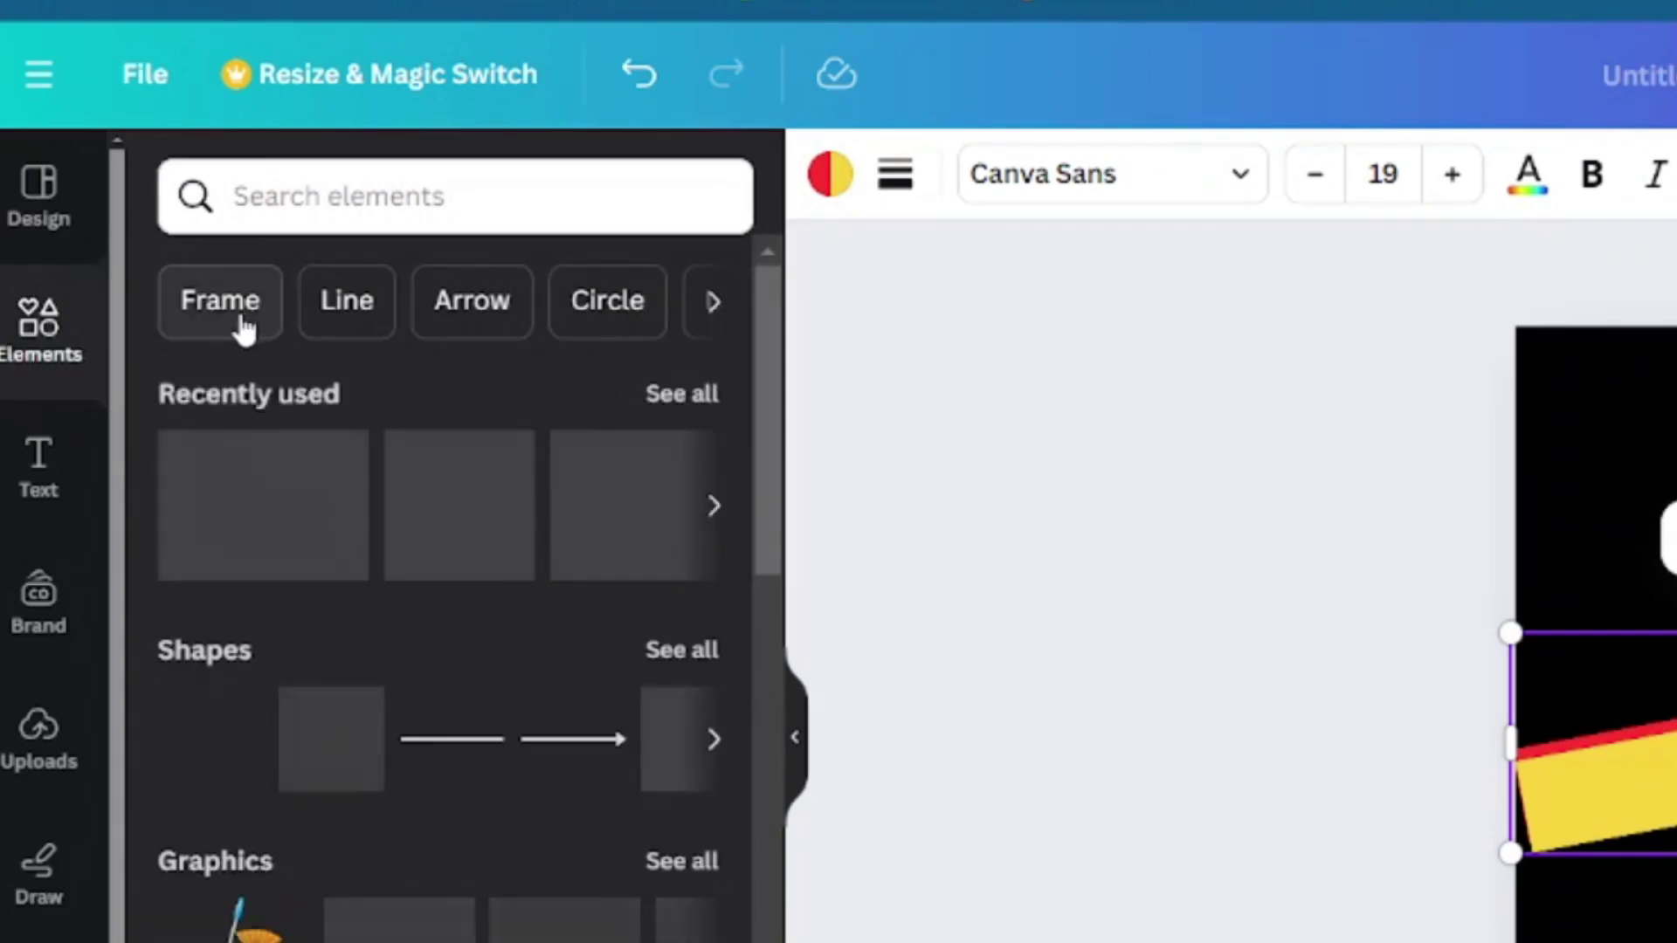
Add a square frame to the page, stretch it across the full page width and lower its upper edge
{"action": "left_click", "coordinate": [243, 326]}
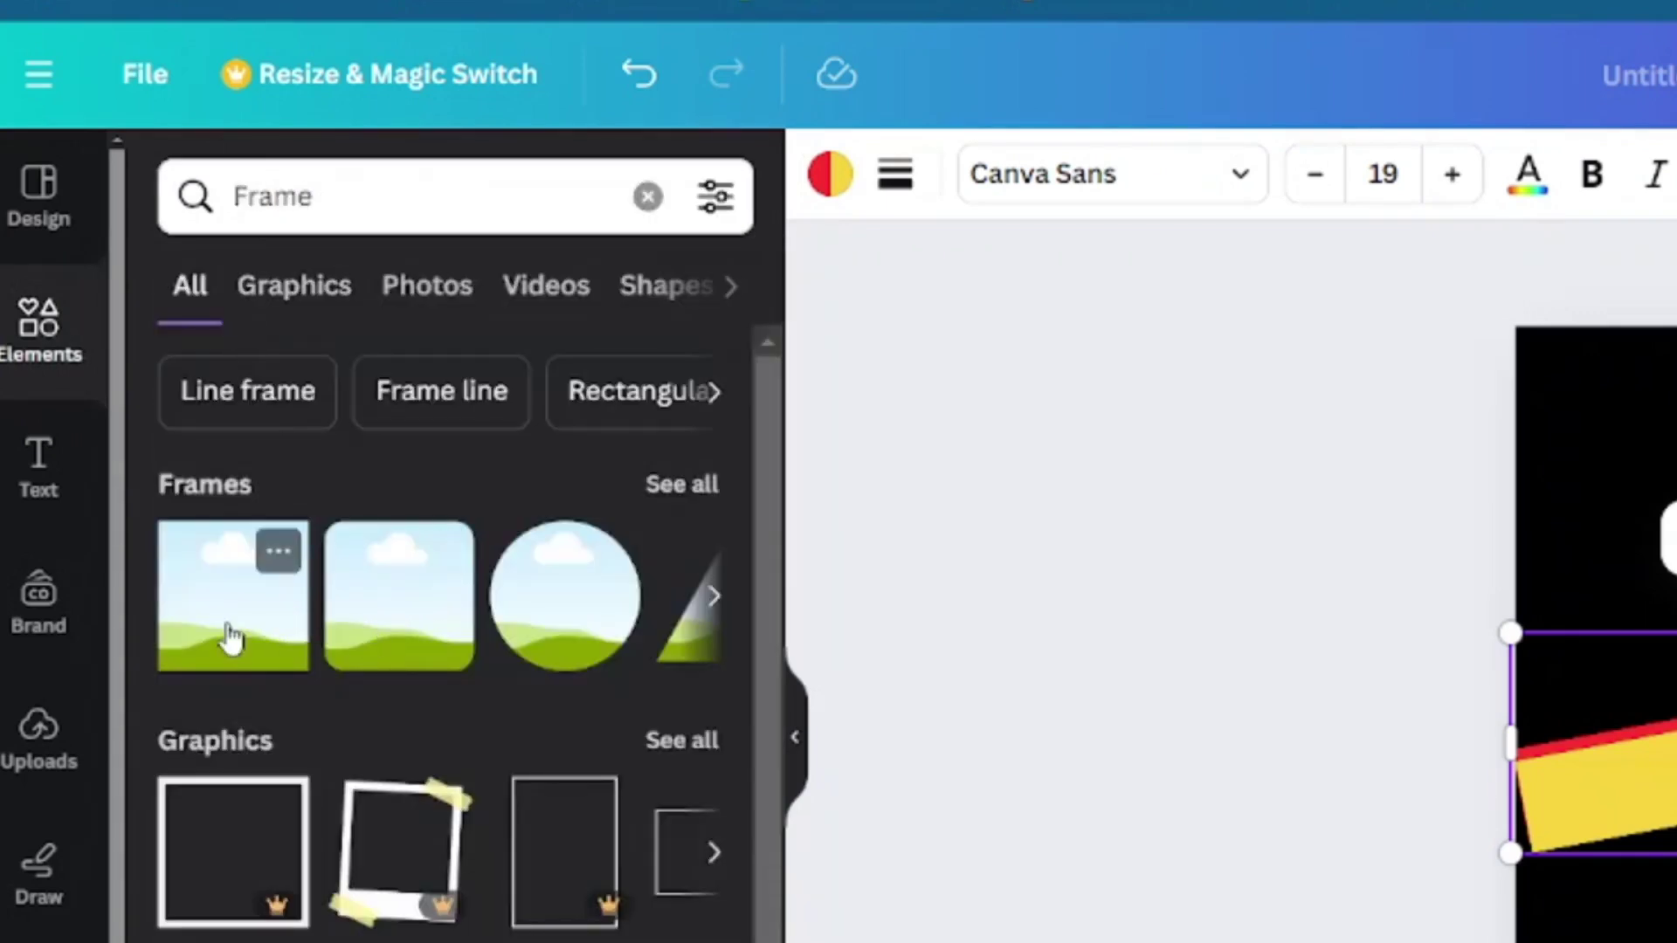
{"action": "left_click_drag", "start_coordinate": [297, 620], "coordinate": [1613, 524]}
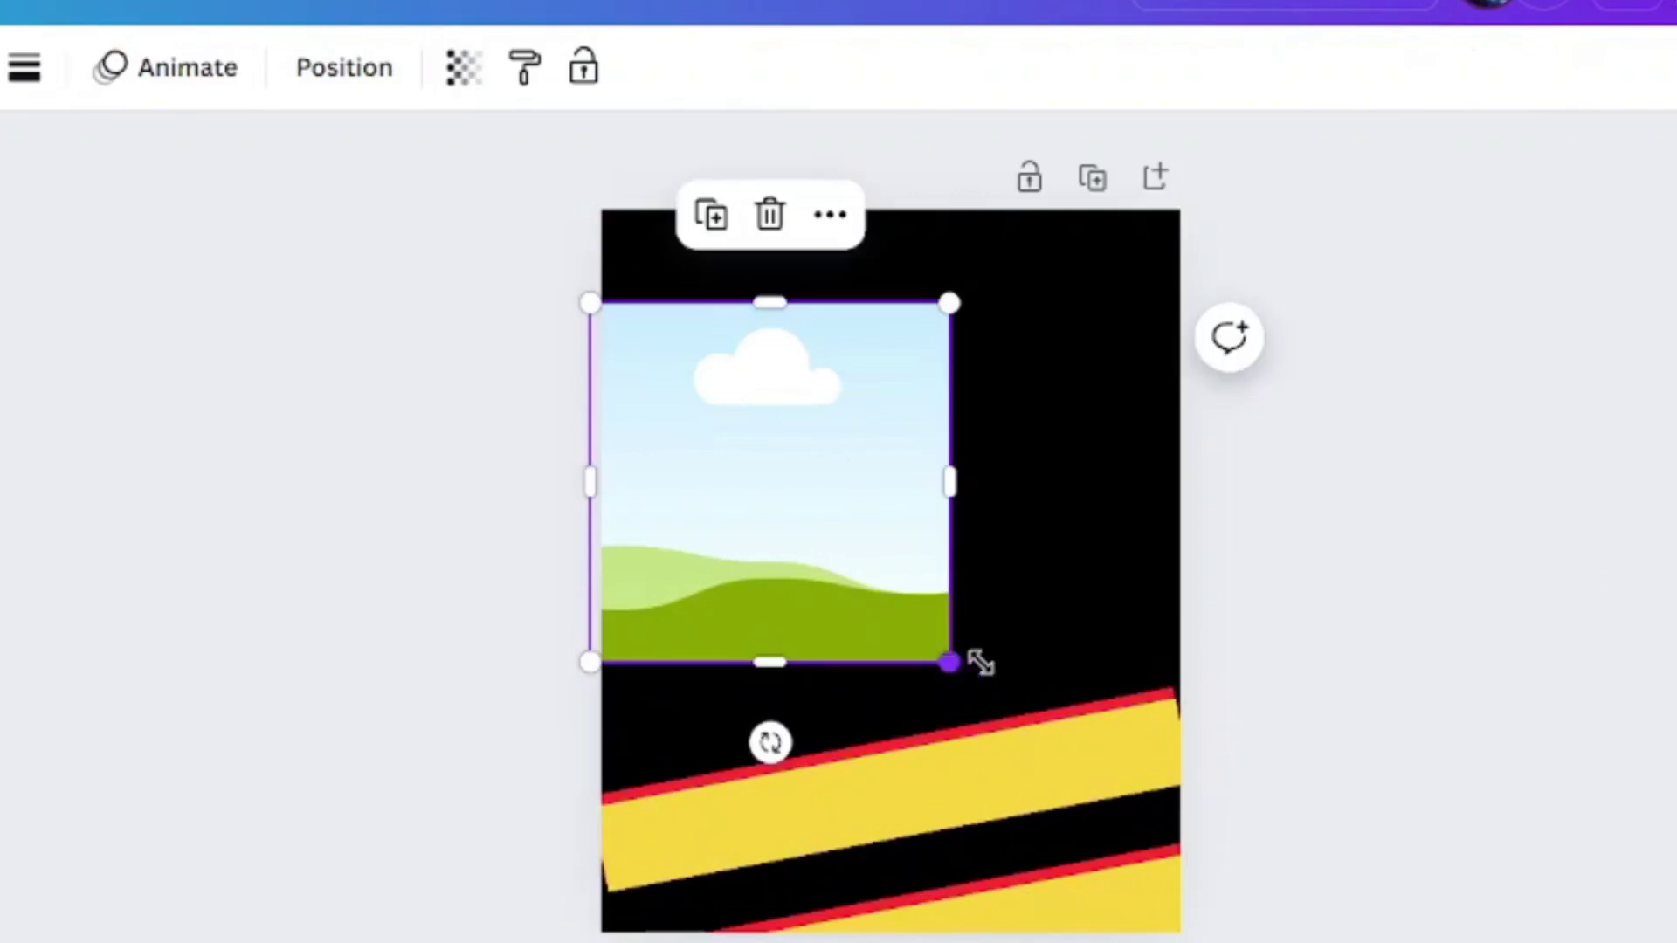
{"action": "left_click_drag", "start_coordinate": [947, 480], "coordinate": [1198, 474]}
{"action": "left_click_drag", "start_coordinate": [894, 300], "coordinate": [894, 375]}
Move the grouped red and yellow band up to the frame's lower edge and layer the frame behind it
{"action": "left_click", "coordinate": [962, 711]}
{"action": "left_click_drag", "start_coordinate": [962, 711], "coordinate": [918, 716]}
{"action": "left_click", "coordinate": [899, 487]}
{"action": "right_click", "coordinate": [899, 486]}
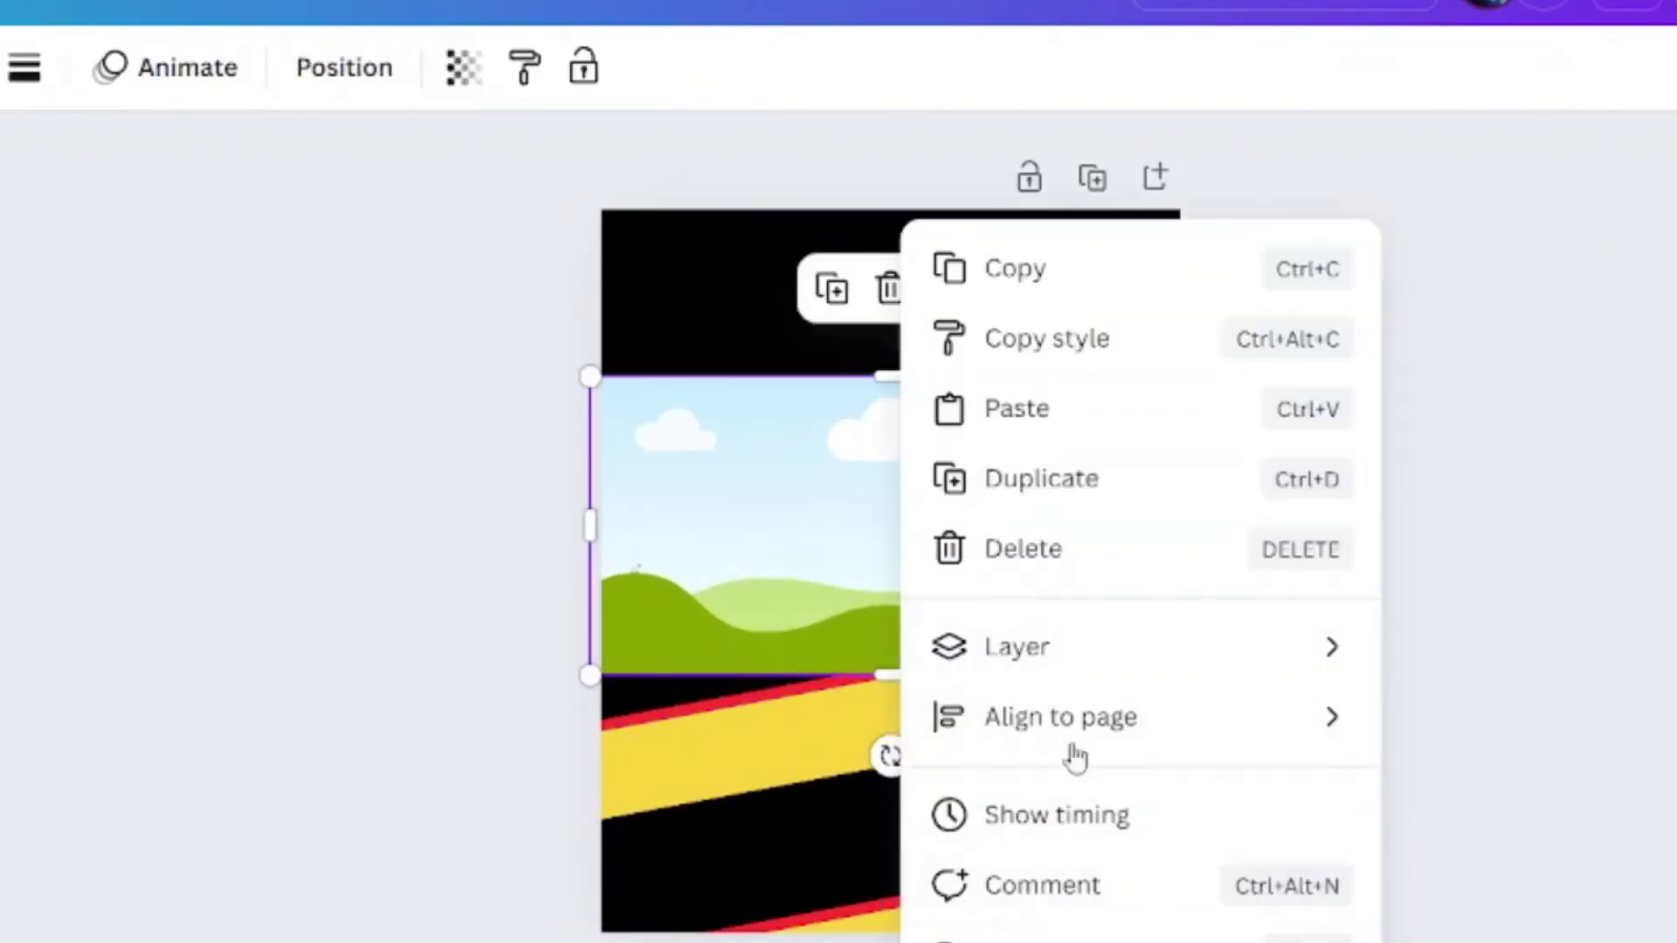
{"action": "mouse_move", "coordinate": [1048, 646]}
{"action": "left_click", "coordinate": [1498, 802]}
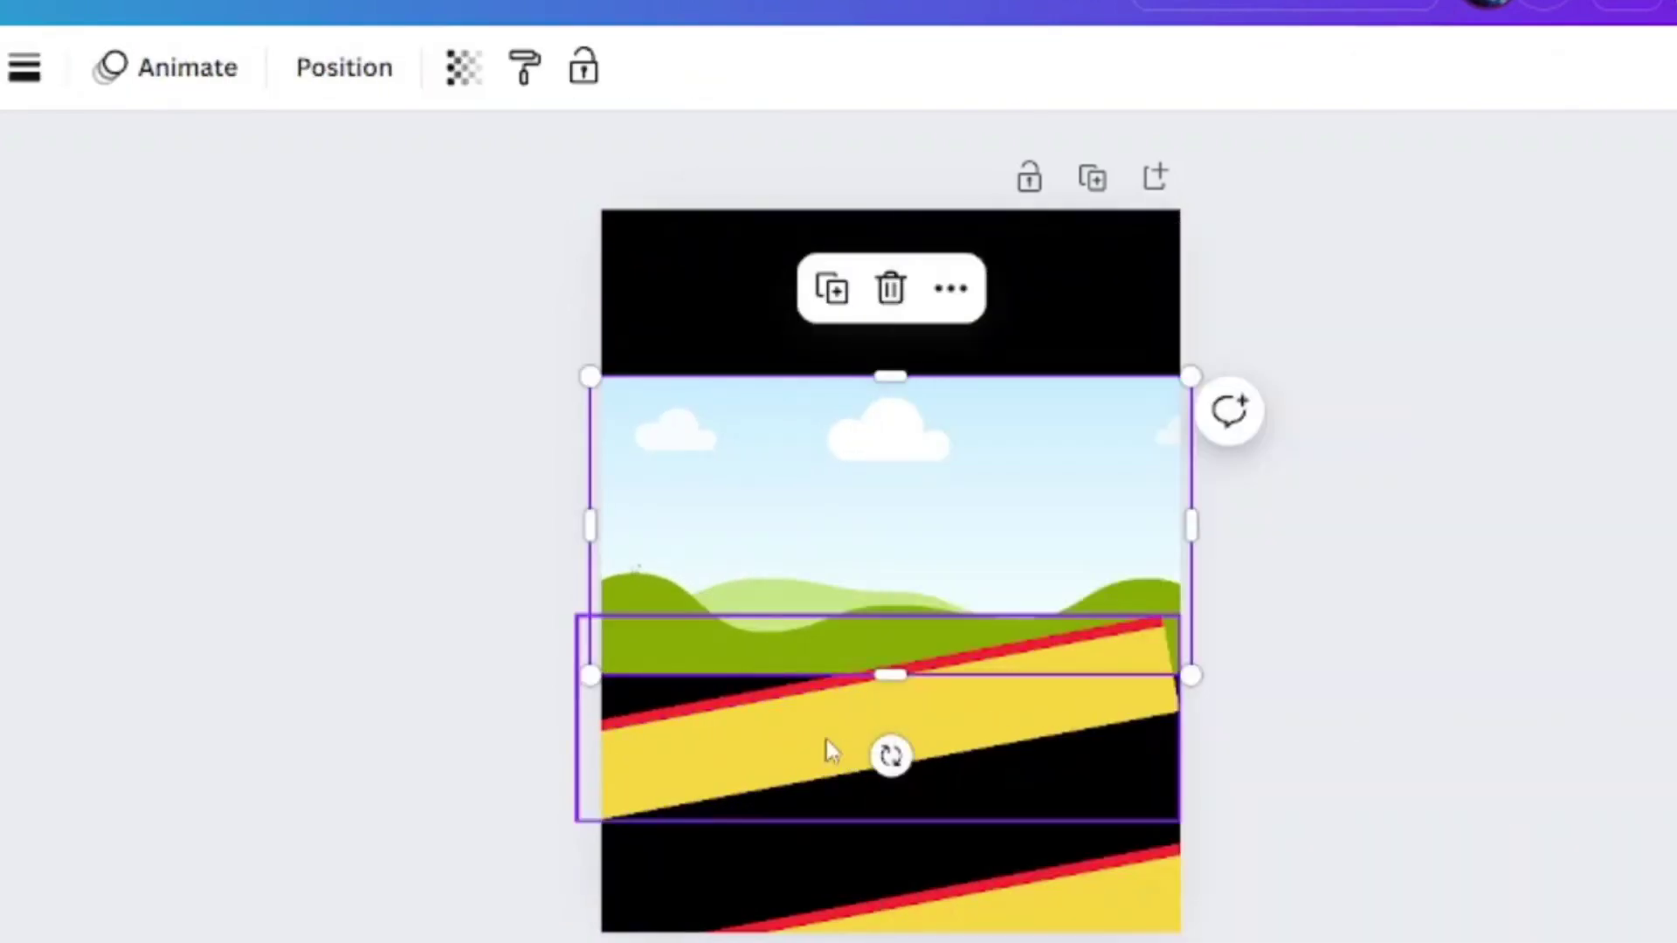
Reposition the grouped band over the frame's lower edge, enlarge it past both page sides and reduce its tilt slightly
{"action": "left_click_drag", "start_coordinate": [831, 752], "coordinate": [852, 711]}
{"action": "left_click_drag", "start_coordinate": [601, 695], "coordinate": [524, 711]}
{"action": "left_click_drag", "start_coordinate": [1204, 692], "coordinate": [1234, 695]}
{"action": "left_click_drag", "start_coordinate": [880, 887], "coordinate": [870, 893]}
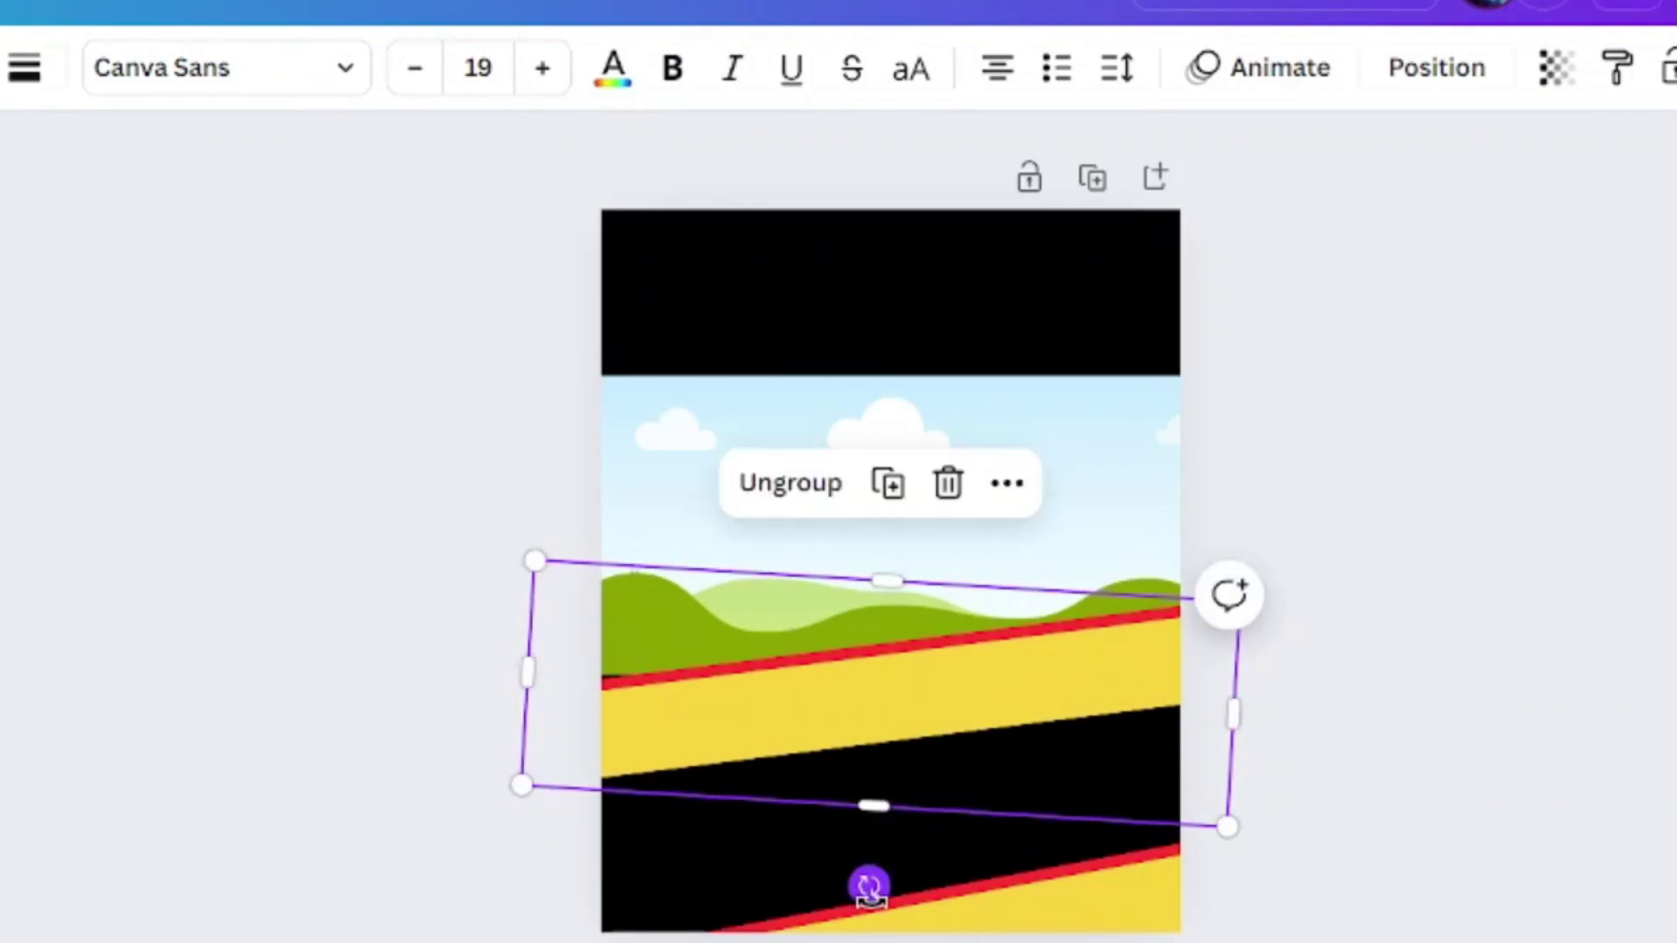
Ungroup the middle band and adjust the position and tilt of its red and yellow bars
{"action": "right_click", "coordinate": [904, 732]}
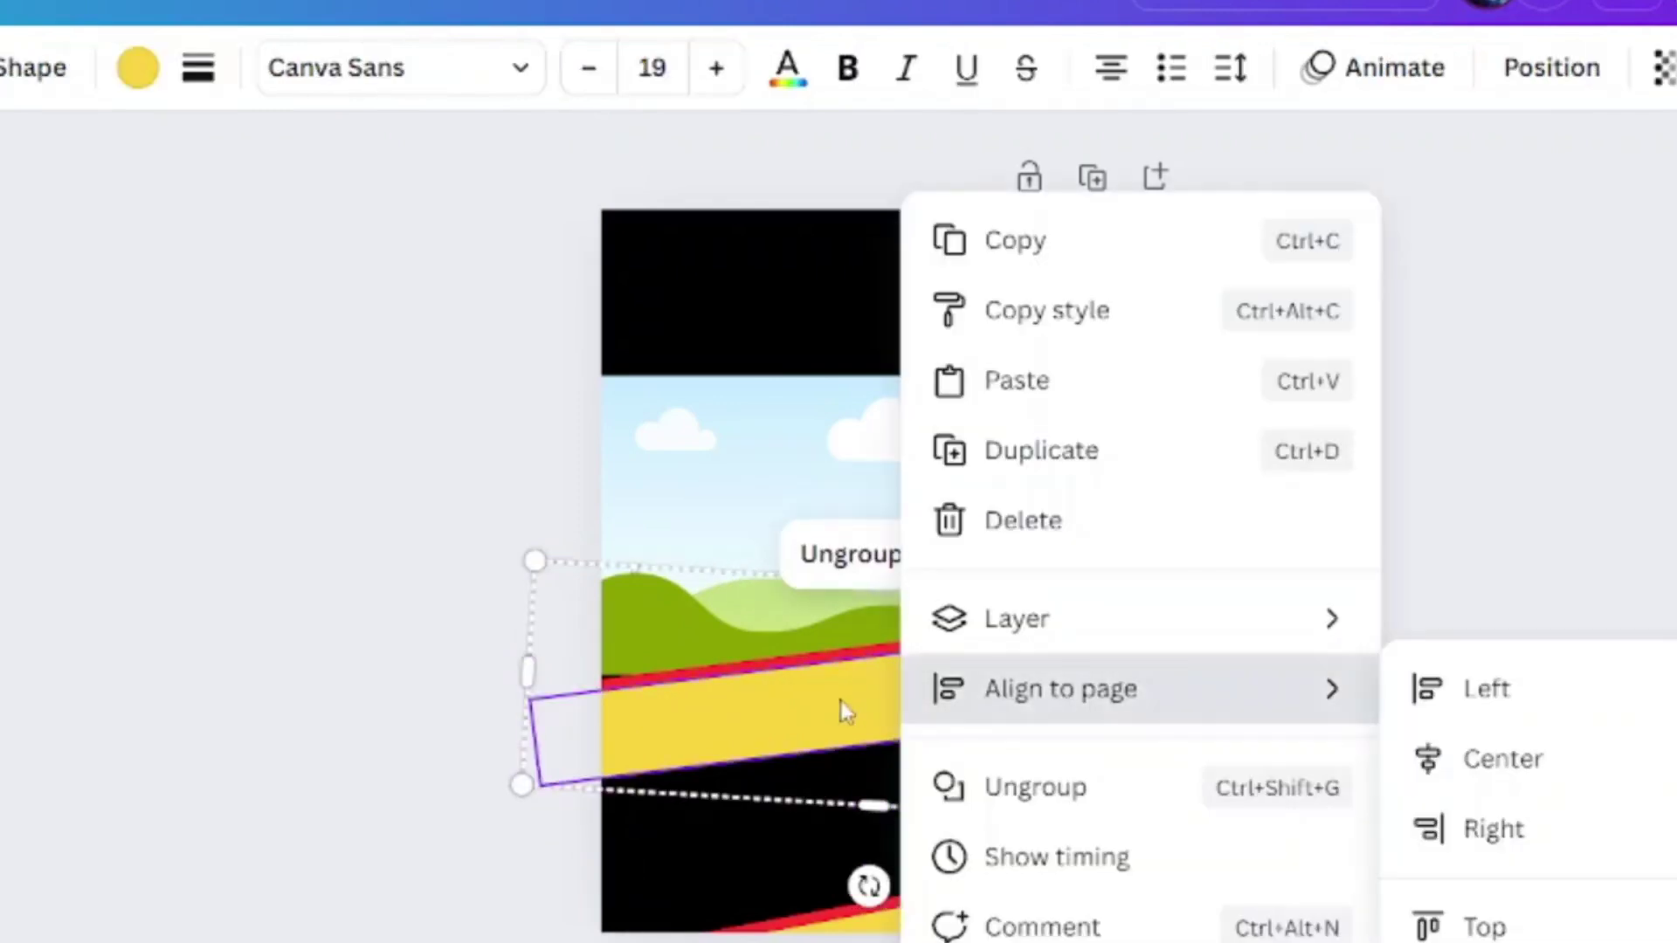
{"action": "left_click", "coordinate": [876, 719]}
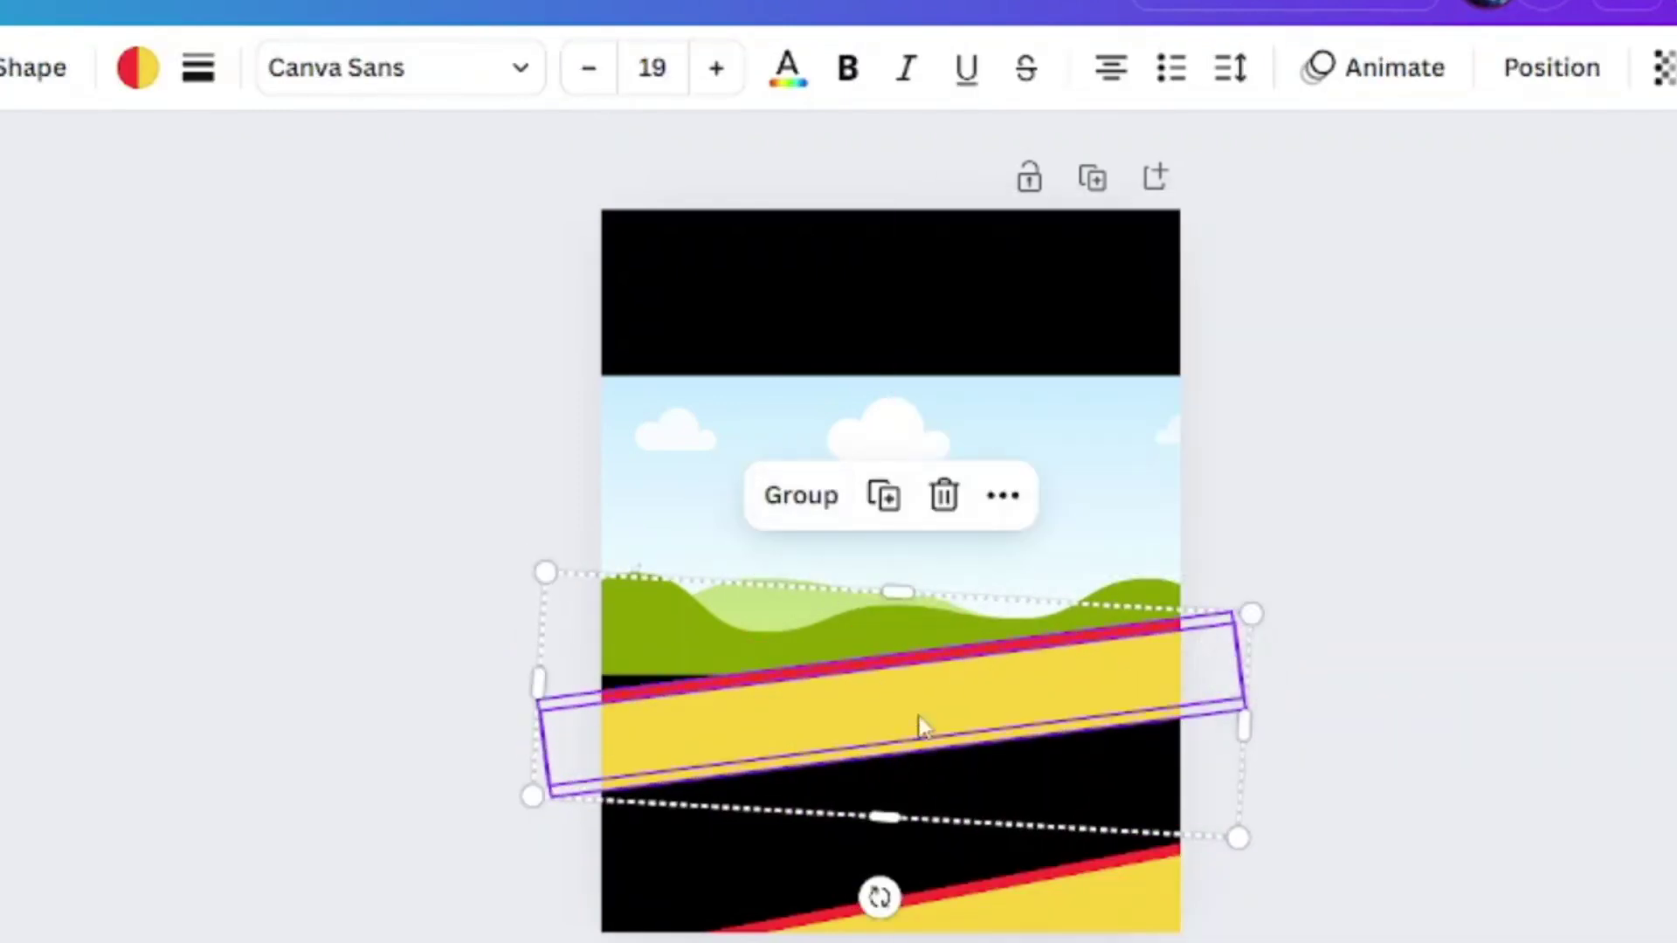
{"action": "left_click_drag", "start_coordinate": [1048, 693], "coordinate": [1083, 686]}
{"action": "left_click_drag", "start_coordinate": [902, 824], "coordinate": [884, 826]}
{"action": "left_click", "coordinate": [827, 663]}
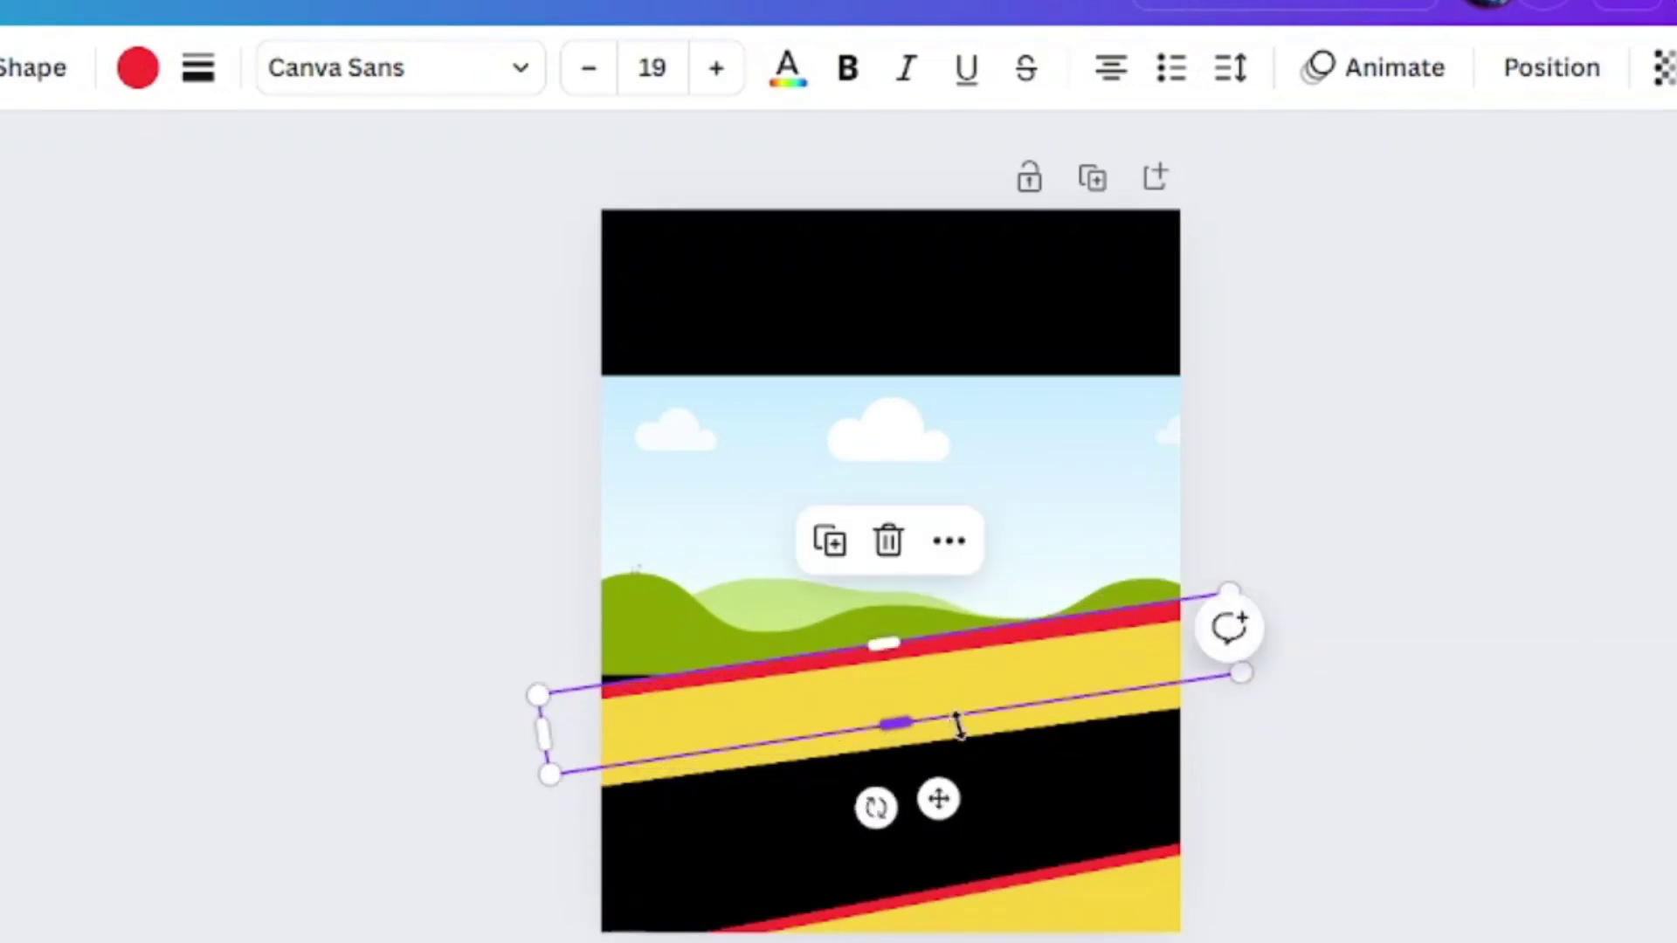
Flatten the middle yellow bar's tilt to leave a red wedge above it, and lay a slightly offset copy over it
{"action": "left_click", "coordinate": [993, 715]}
{"action": "left_click_drag", "start_coordinate": [992, 715], "coordinate": [980, 708]}
{"action": "mouse_move", "coordinate": [902, 821]}
{"action": "left_mouse_down"}
{"action": "mouse_move", "coordinate": [926, 831]}
{"action": "mouse_move", "coordinate": [902, 824]}
{"action": "mouse_move", "coordinate": [923, 796]}
{"action": "left_mouse_up"}
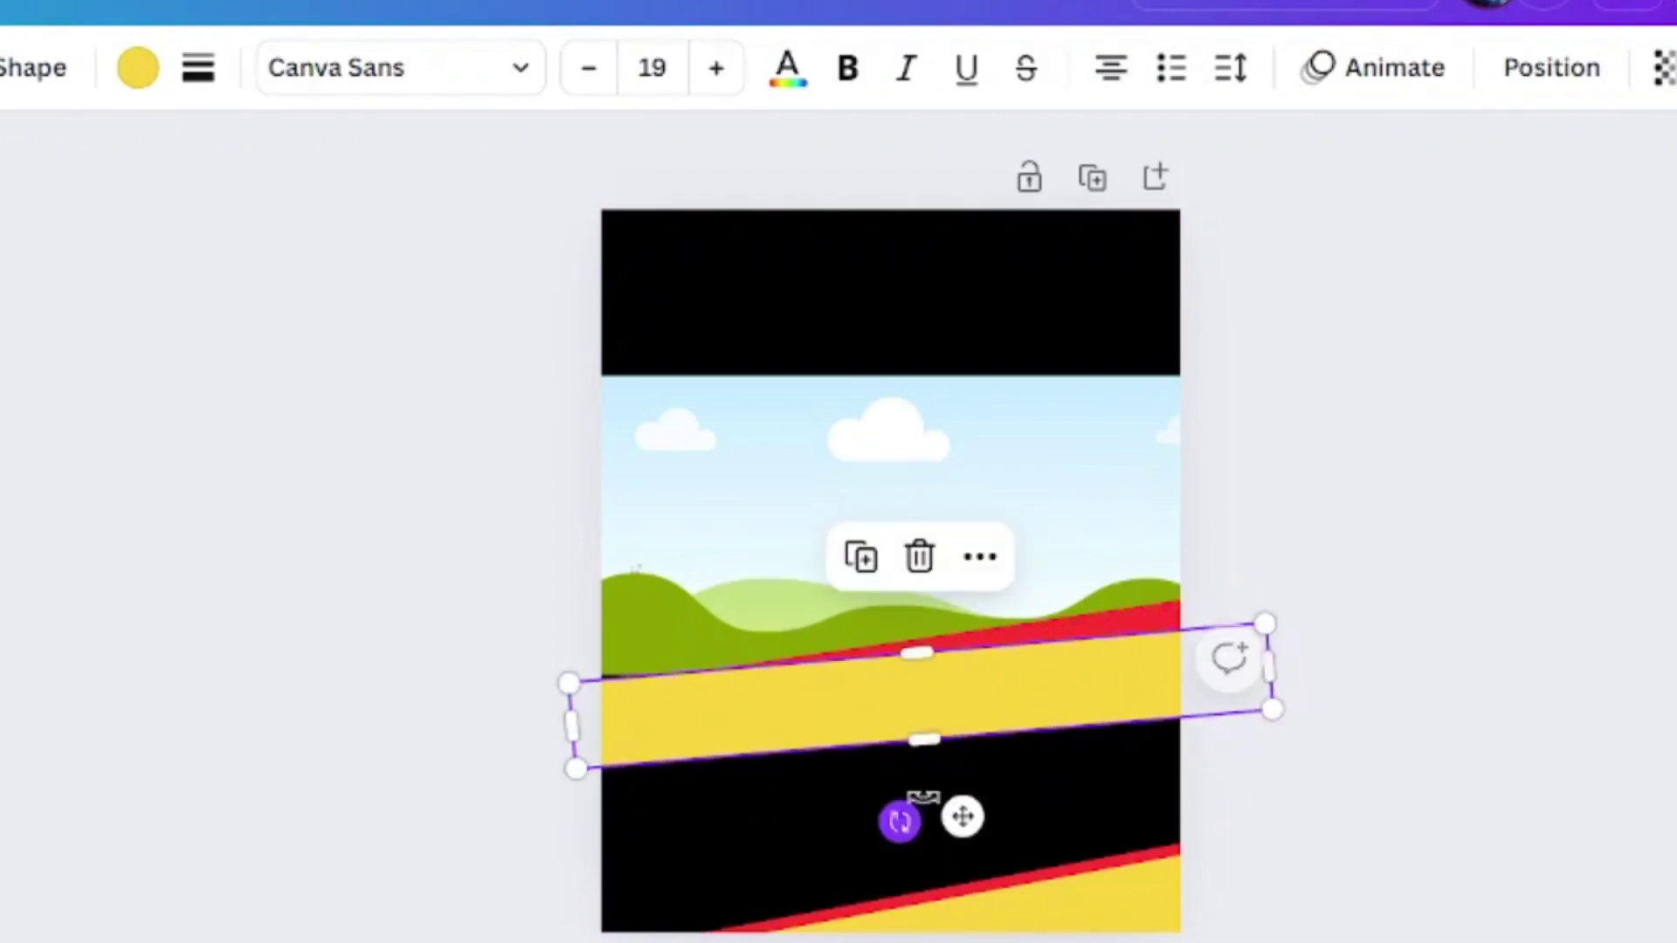
{"action": "left_click_drag", "start_coordinate": [1095, 705], "coordinate": [1102, 693]}
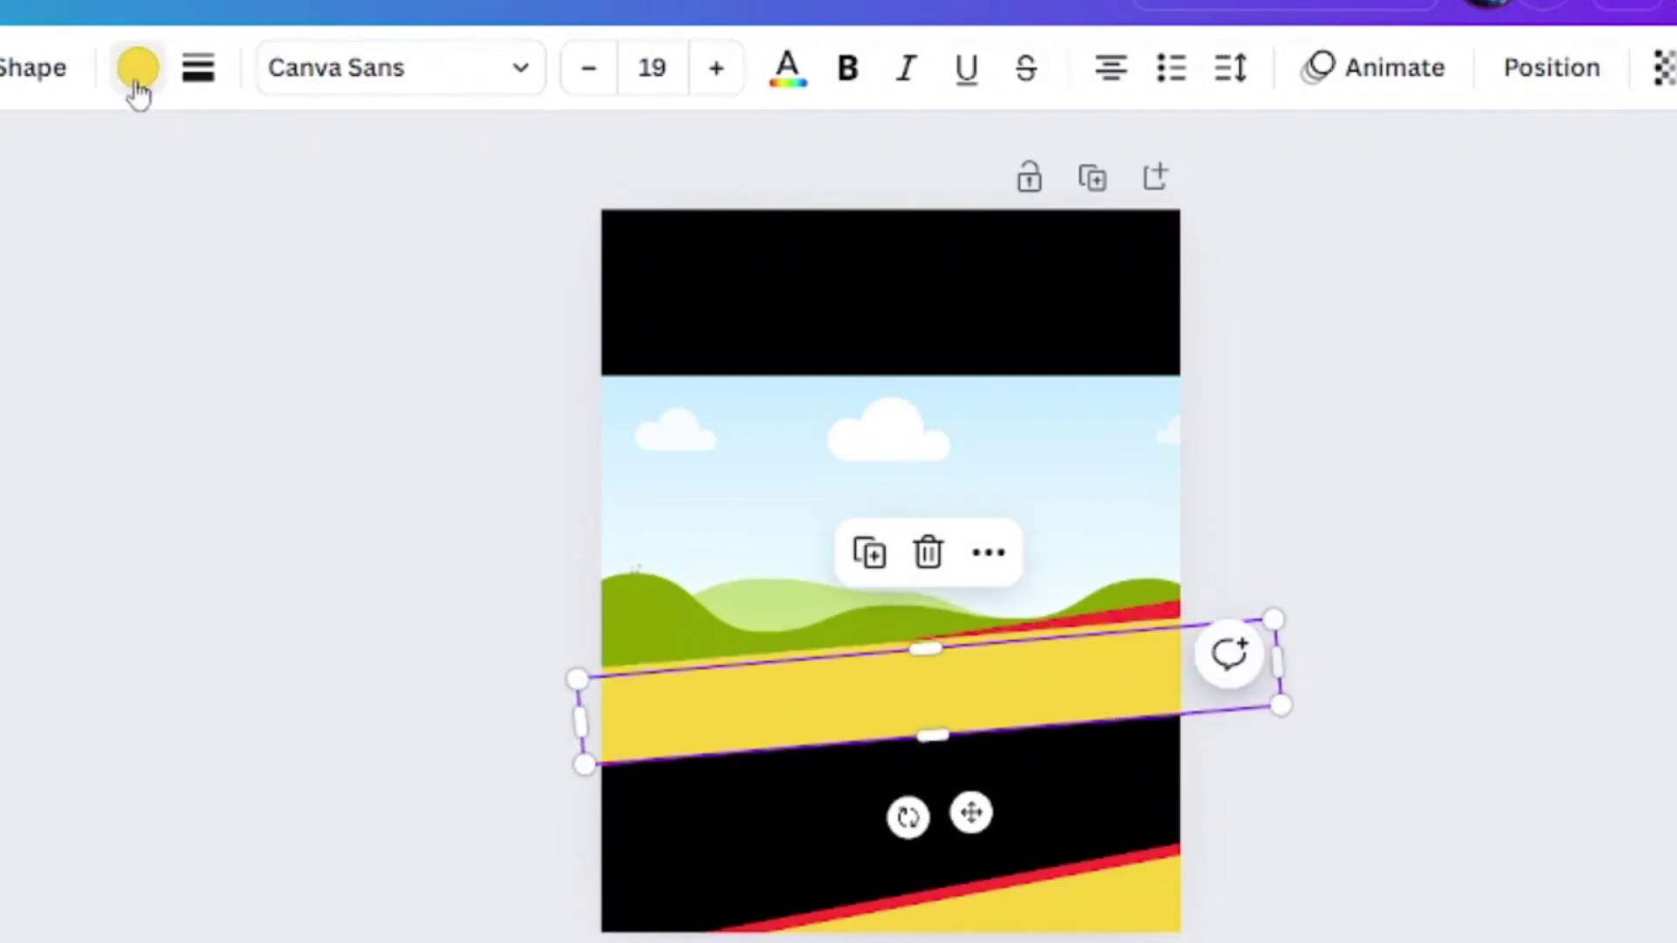
Recolour the copied middle bar black, flatten its tilt and extend it downward to cover the bars beneath
{"action": "left_click", "coordinate": [0, 350]}
{"action": "mouse_move", "coordinate": [905, 818]}
{"action": "left_mouse_down"}
{"action": "mouse_move", "coordinate": [868, 812]}
{"action": "mouse_move", "coordinate": [909, 801]}
{"action": "mouse_move", "coordinate": [899, 791]}
{"action": "left_mouse_up"}
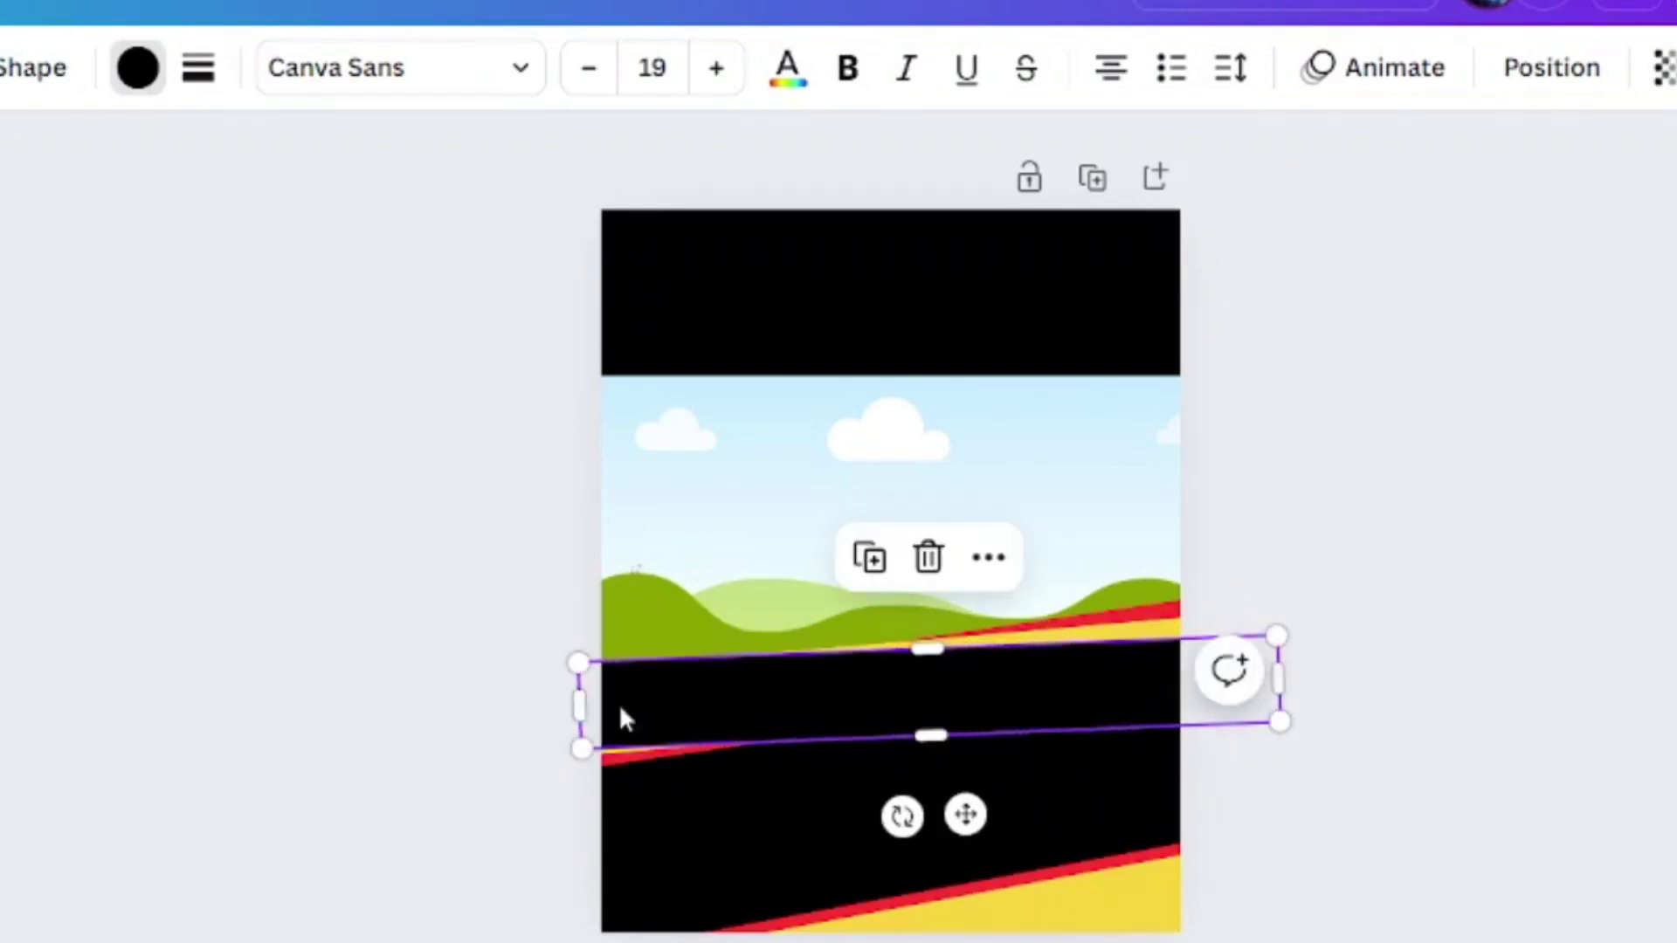
{"action": "left_click_drag", "start_coordinate": [931, 736], "coordinate": [929, 782]}
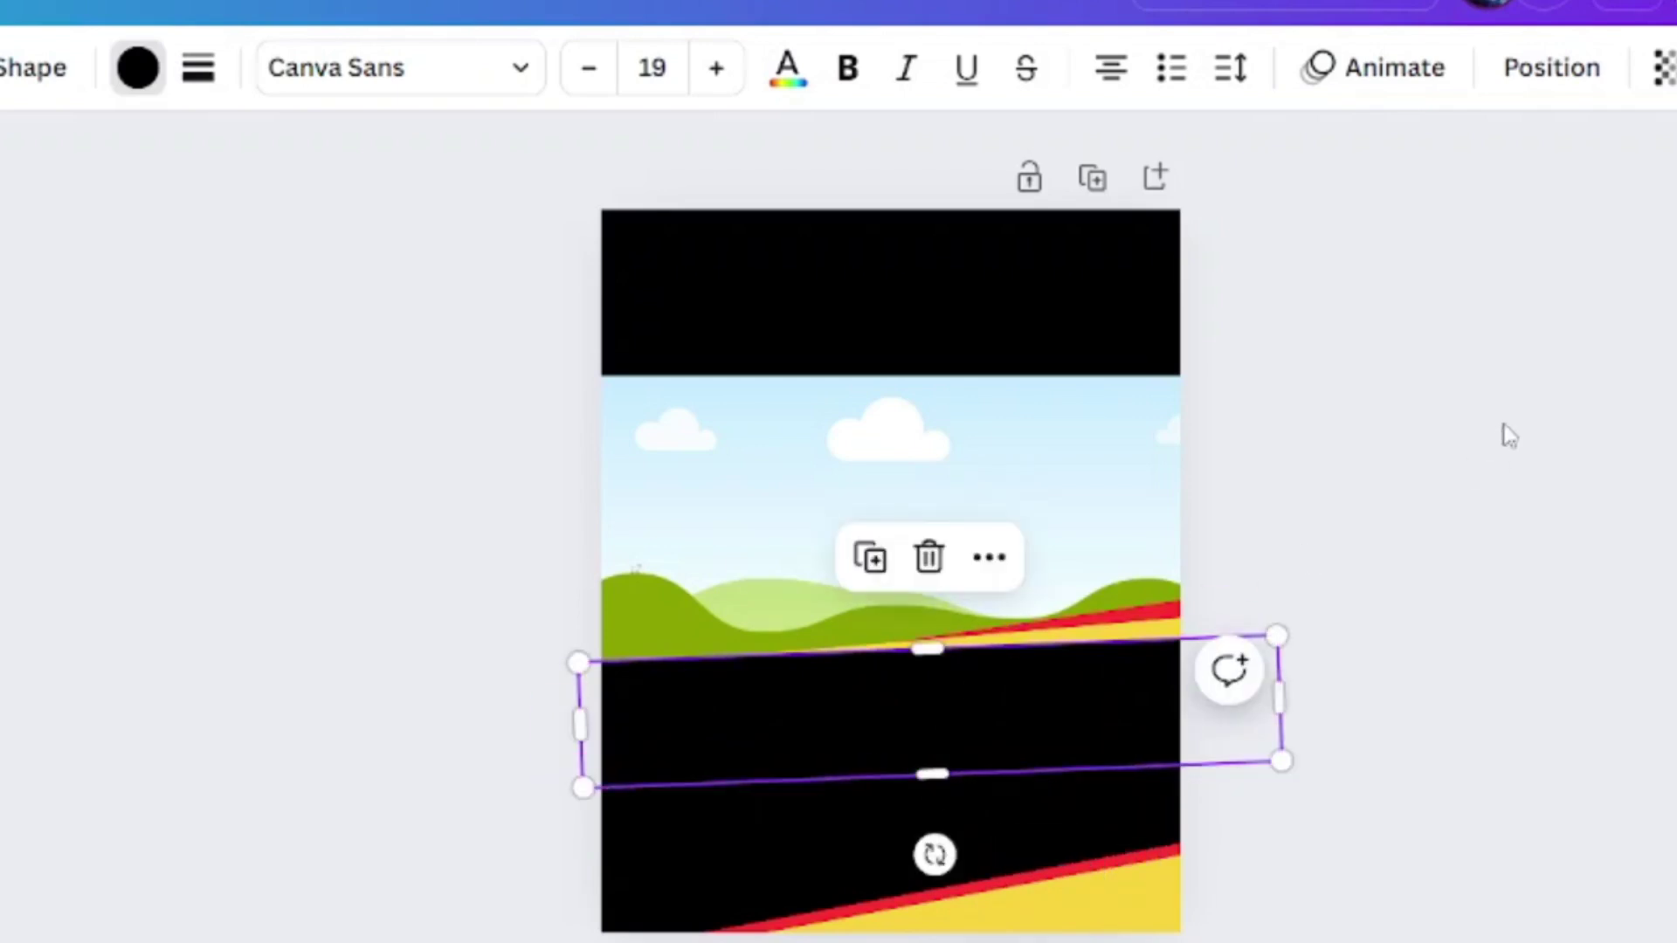
{"action": "left_click", "coordinate": [745, 847]}
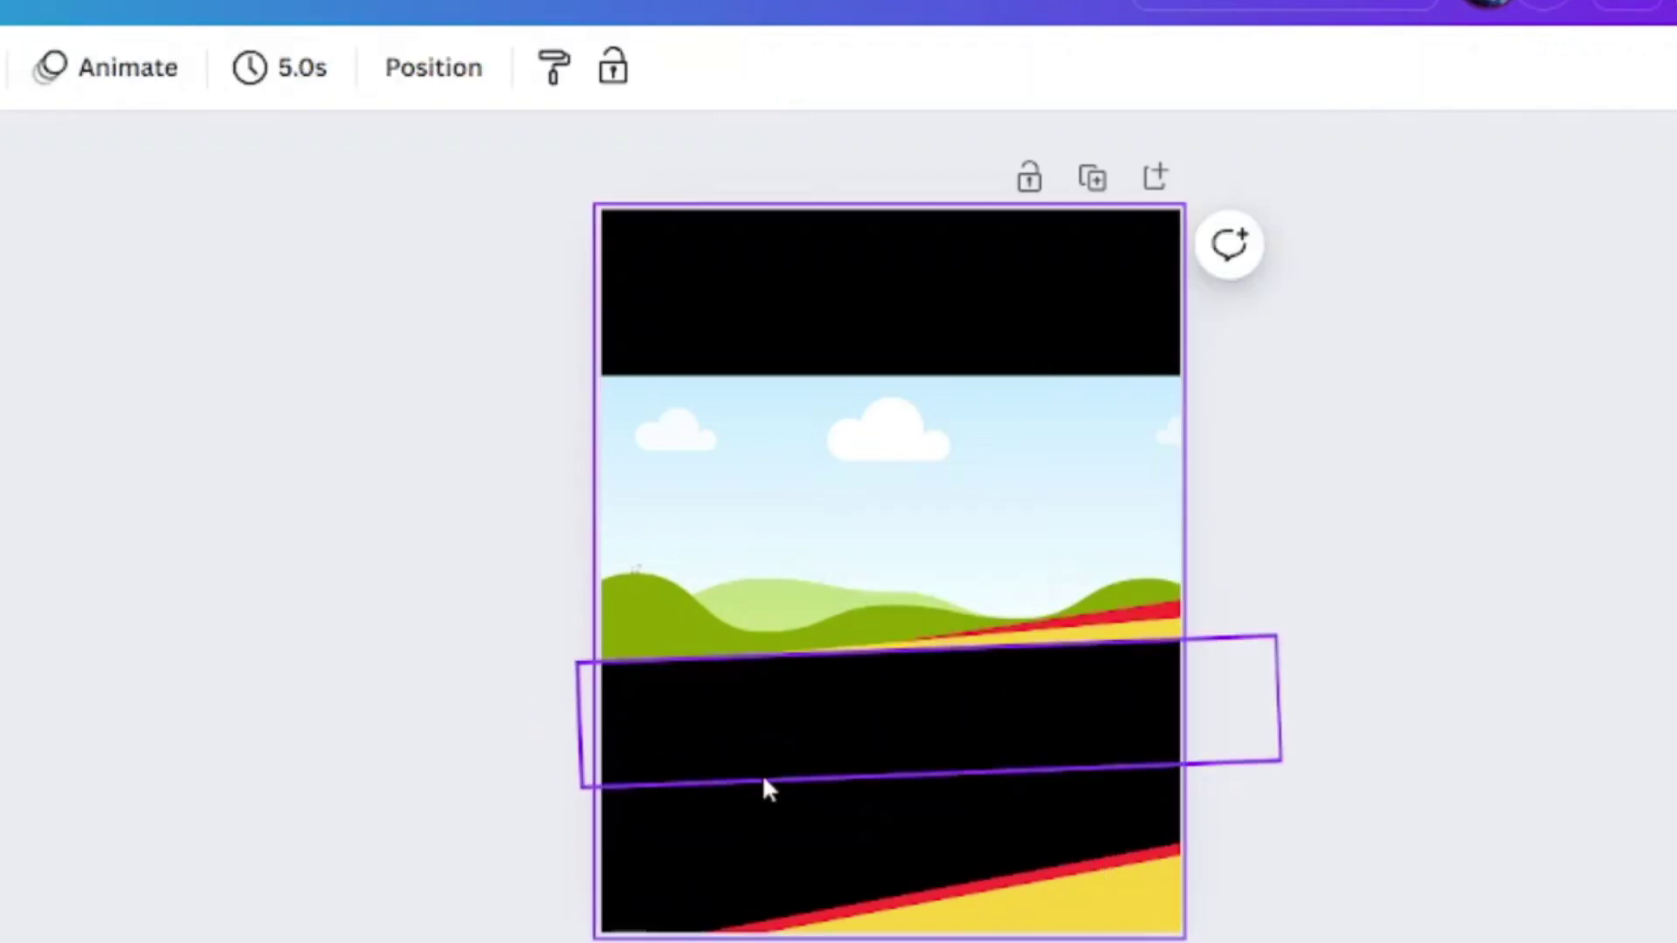
Duplicate the red and yellow bars from the page's bottom, place the copy across the top and widen it past both sides
{"action": "left_click", "coordinate": [1092, 887]}
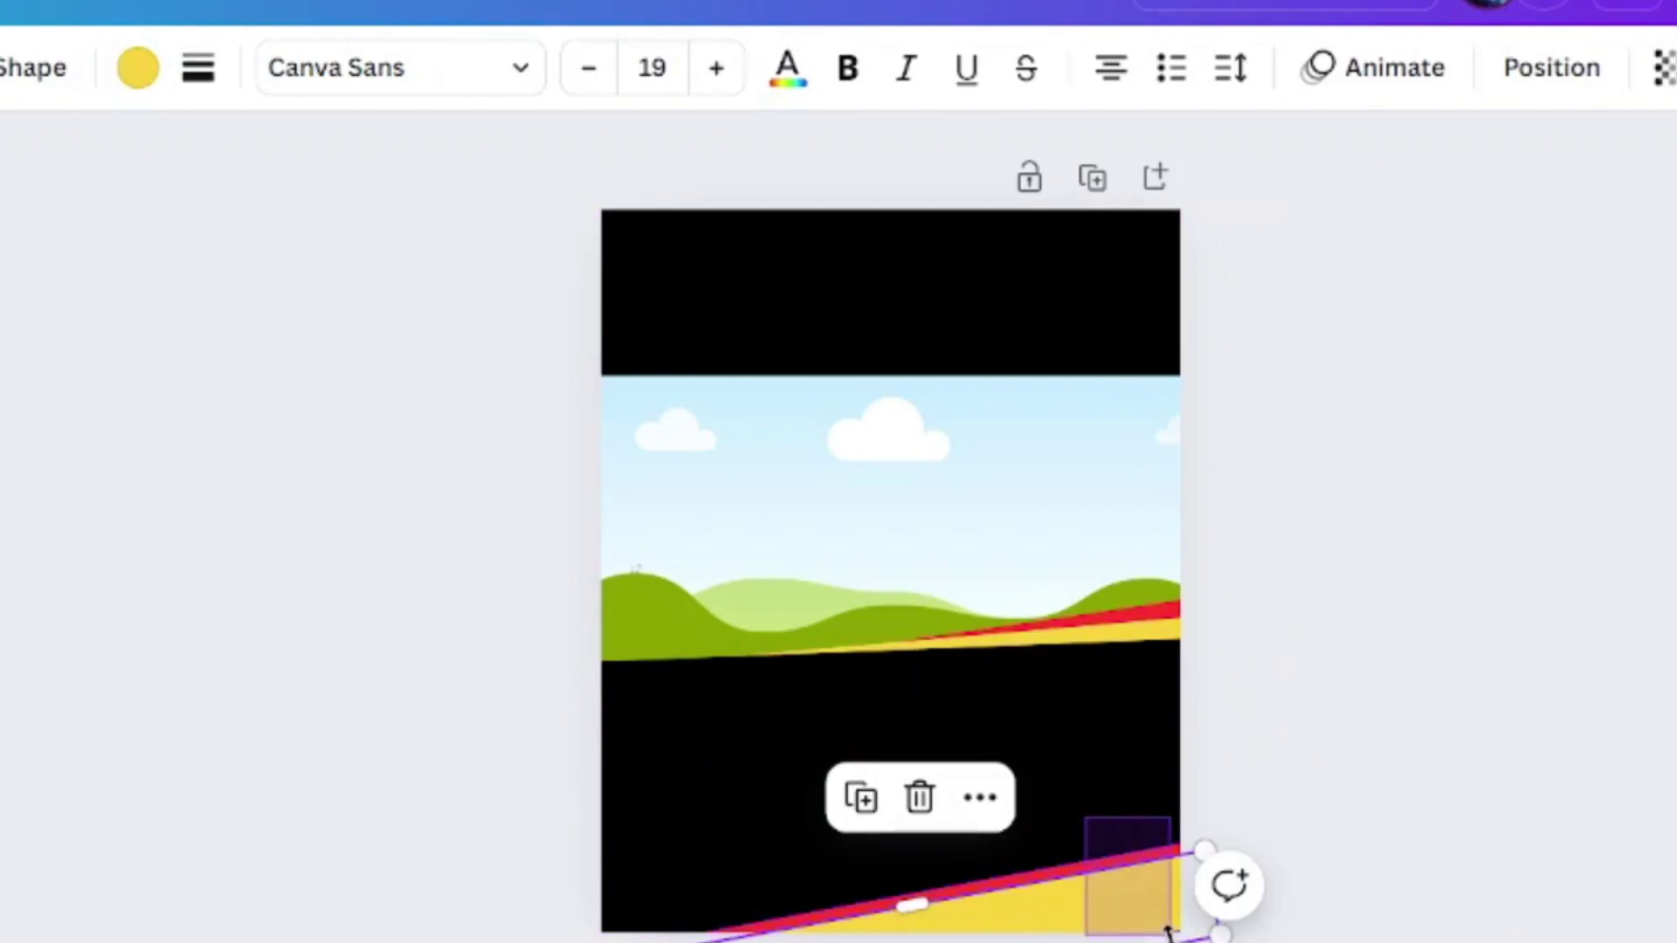
{"action": "left_click_drag", "start_coordinate": [1168, 933], "coordinate": [1005, 255]}
{"action": "key", "text": "ctrl+d"}
{"action": "left_click_drag", "start_coordinate": [536, 270], "coordinate": [498, 272]}
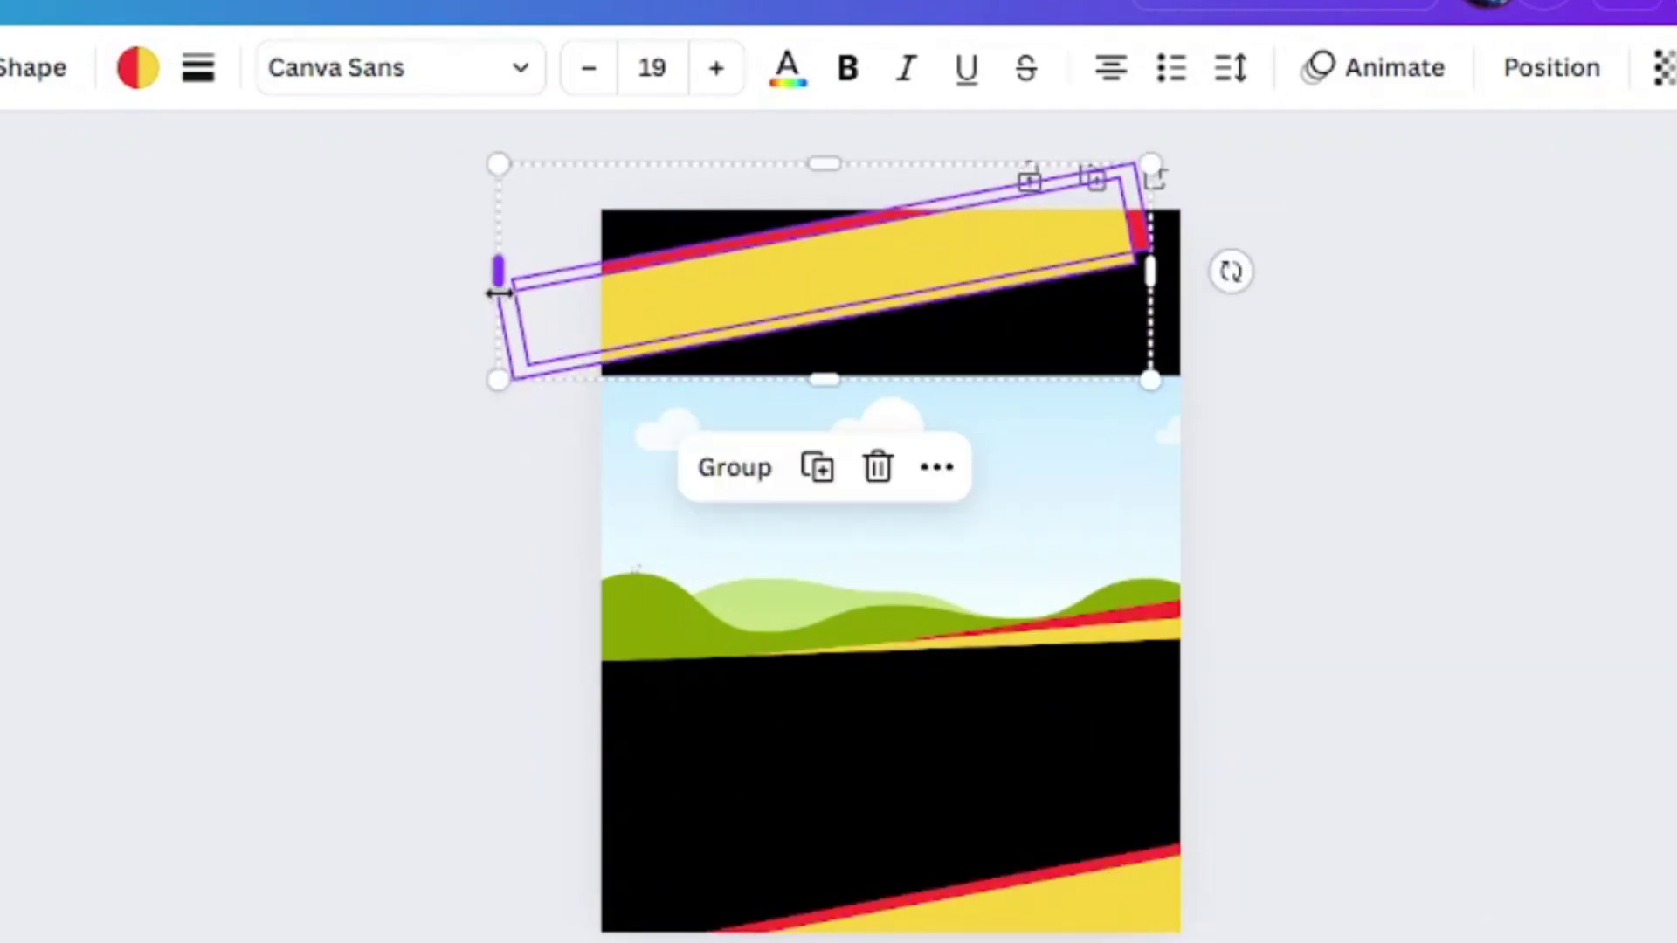
{"action": "left_click_drag", "start_coordinate": [1153, 273], "coordinate": [1370, 272]}
{"action": "left_click_drag", "start_coordinate": [1009, 284], "coordinate": [981, 338]}
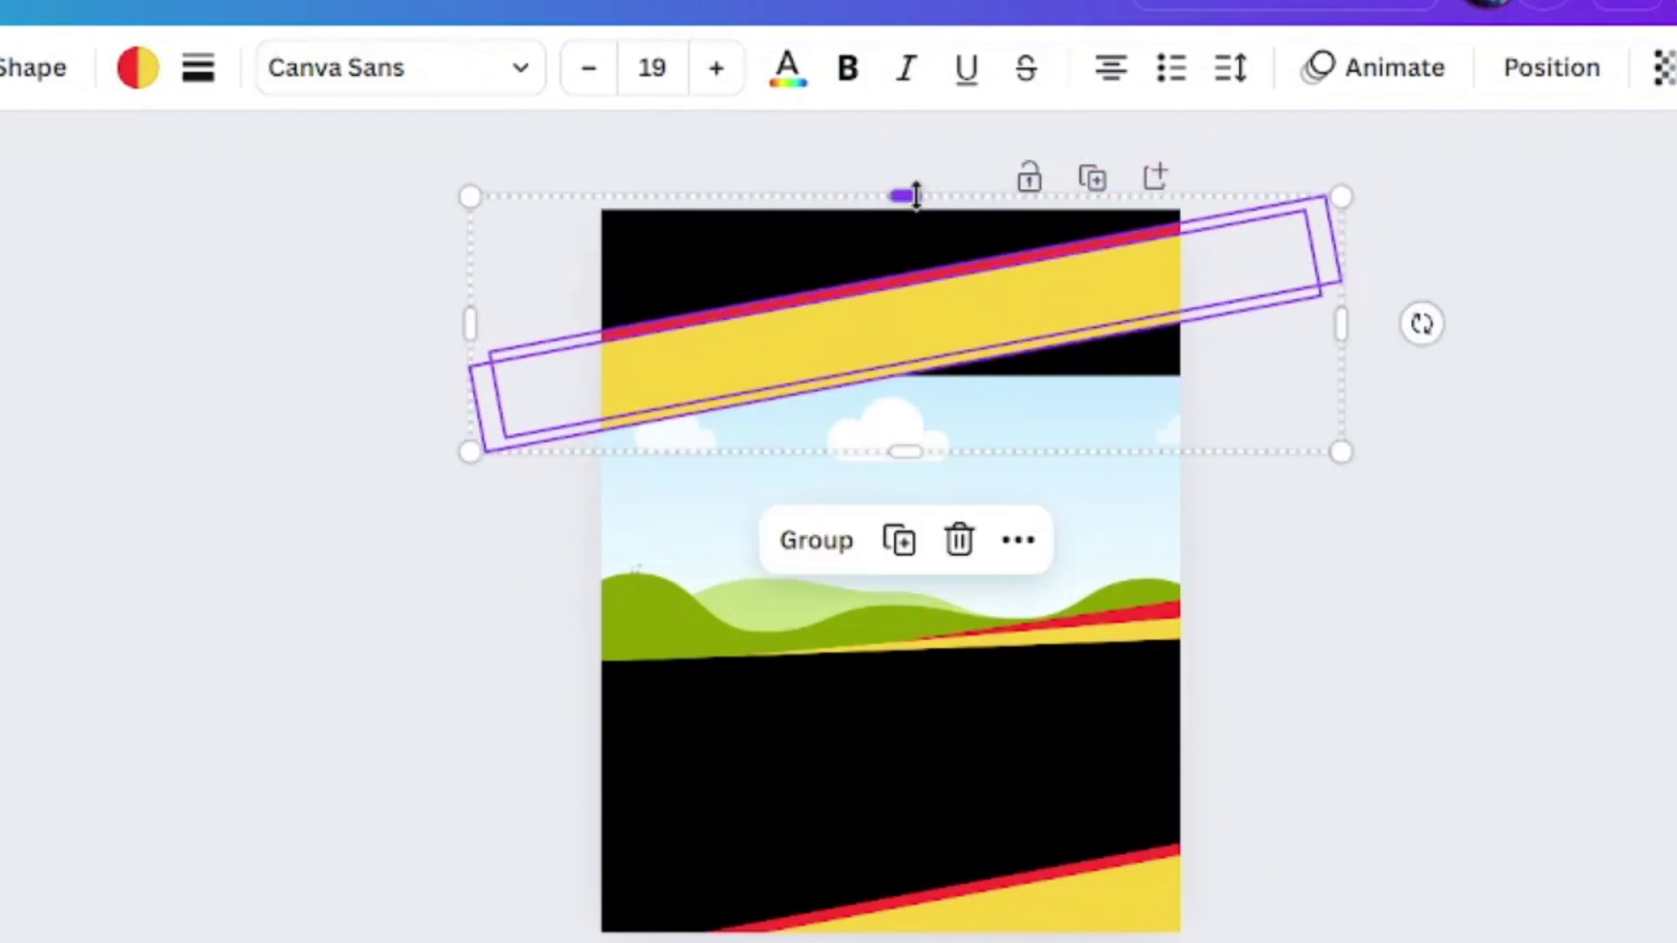
Enlarge the pair of bars at the page top and rotate them to a gentler slope
{"action": "left_click_drag", "start_coordinate": [912, 196], "coordinate": [895, 114]}
{"action": "left_click_drag", "start_coordinate": [955, 296], "coordinate": [924, 286]}
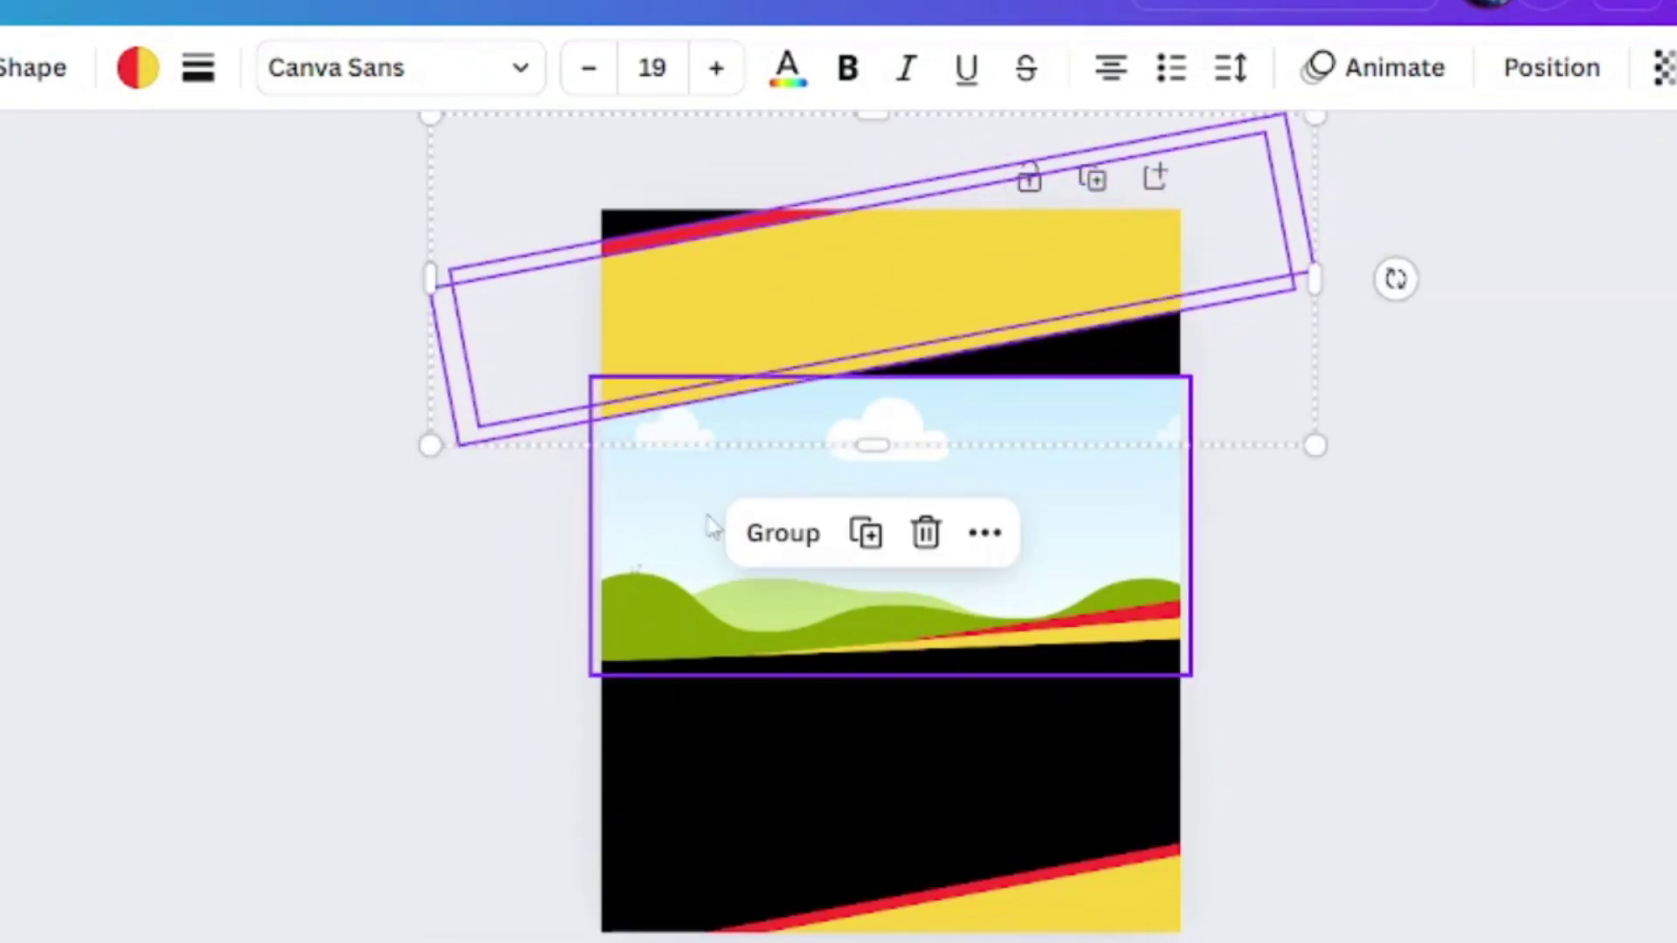
{"action": "left_click_drag", "start_coordinate": [1398, 281], "coordinate": [1394, 347]}
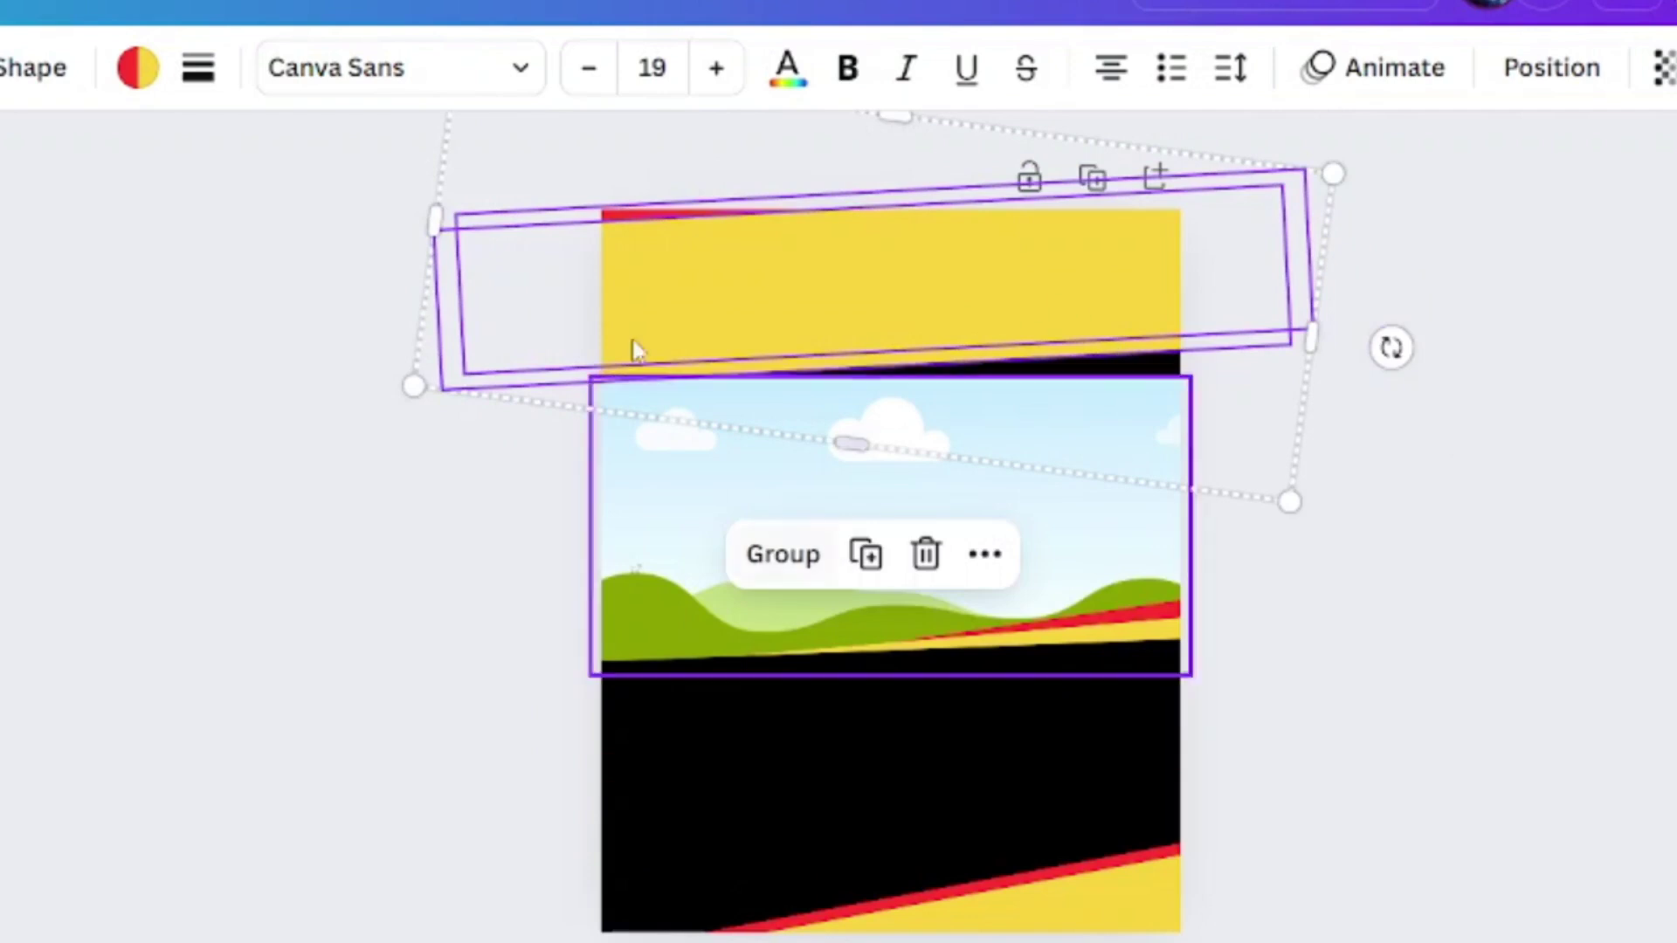
Separate the two top bars and shift the red one so it shows as a strip below the yellow bar
{"action": "left_click", "coordinate": [734, 328]}
{"action": "left_click", "coordinate": [617, 207]}
{"action": "left_click", "coordinate": [617, 214]}
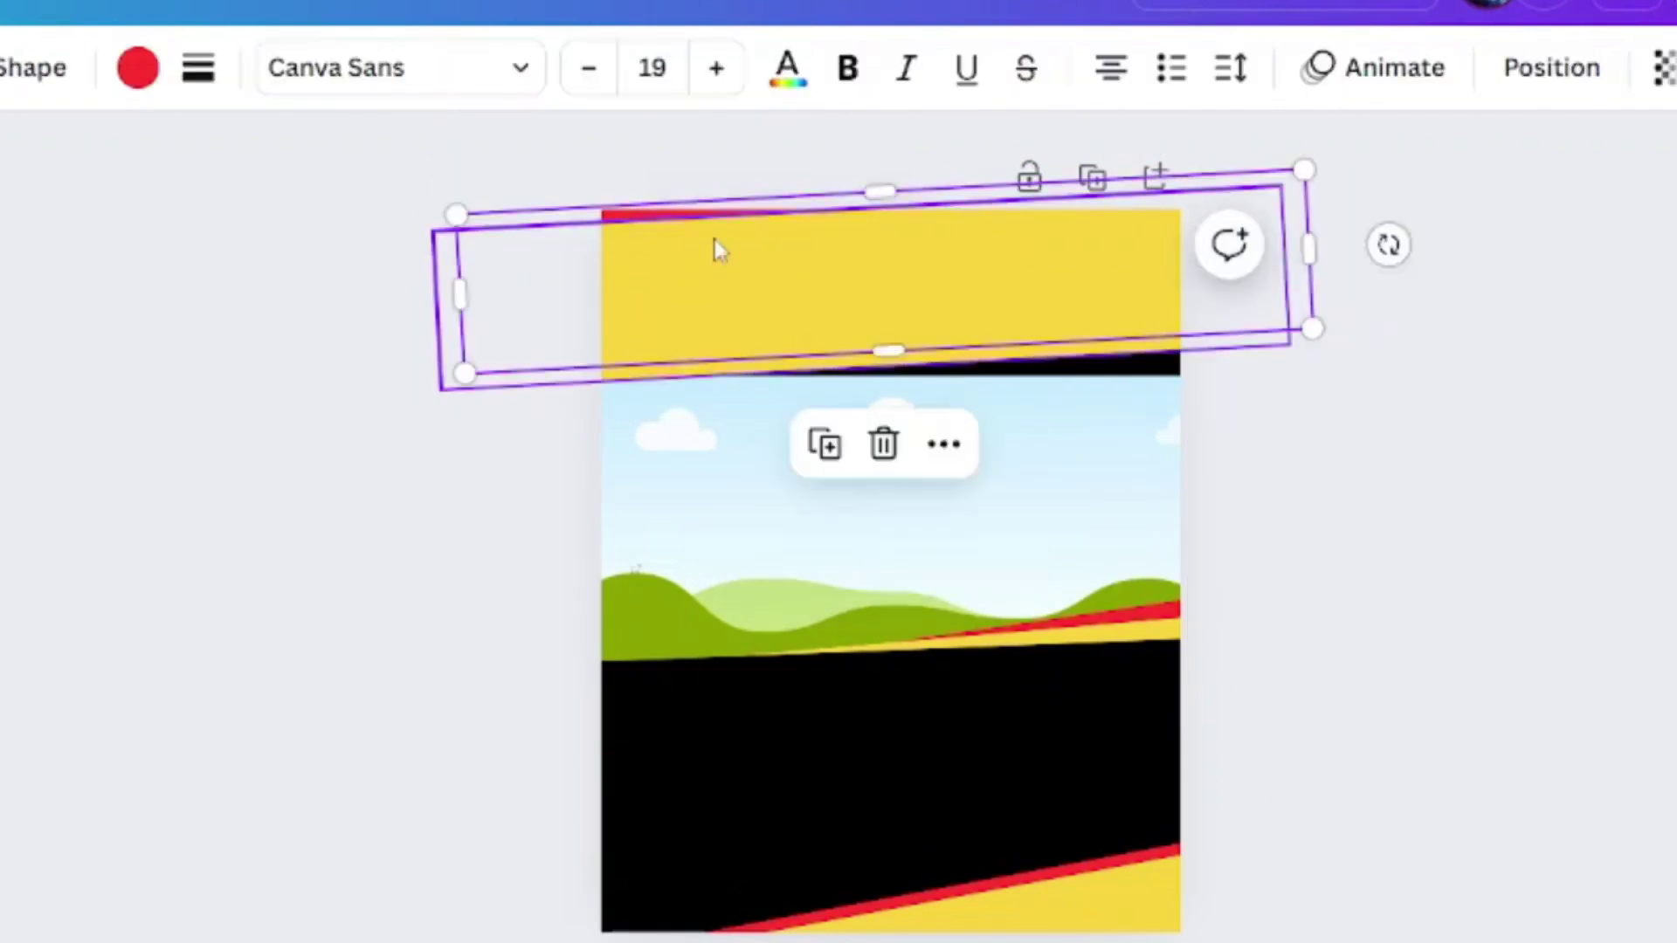
{"action": "left_click_drag", "start_coordinate": [742, 255], "coordinate": [1037, 268]}
{"action": "left_click", "coordinate": [643, 288]}
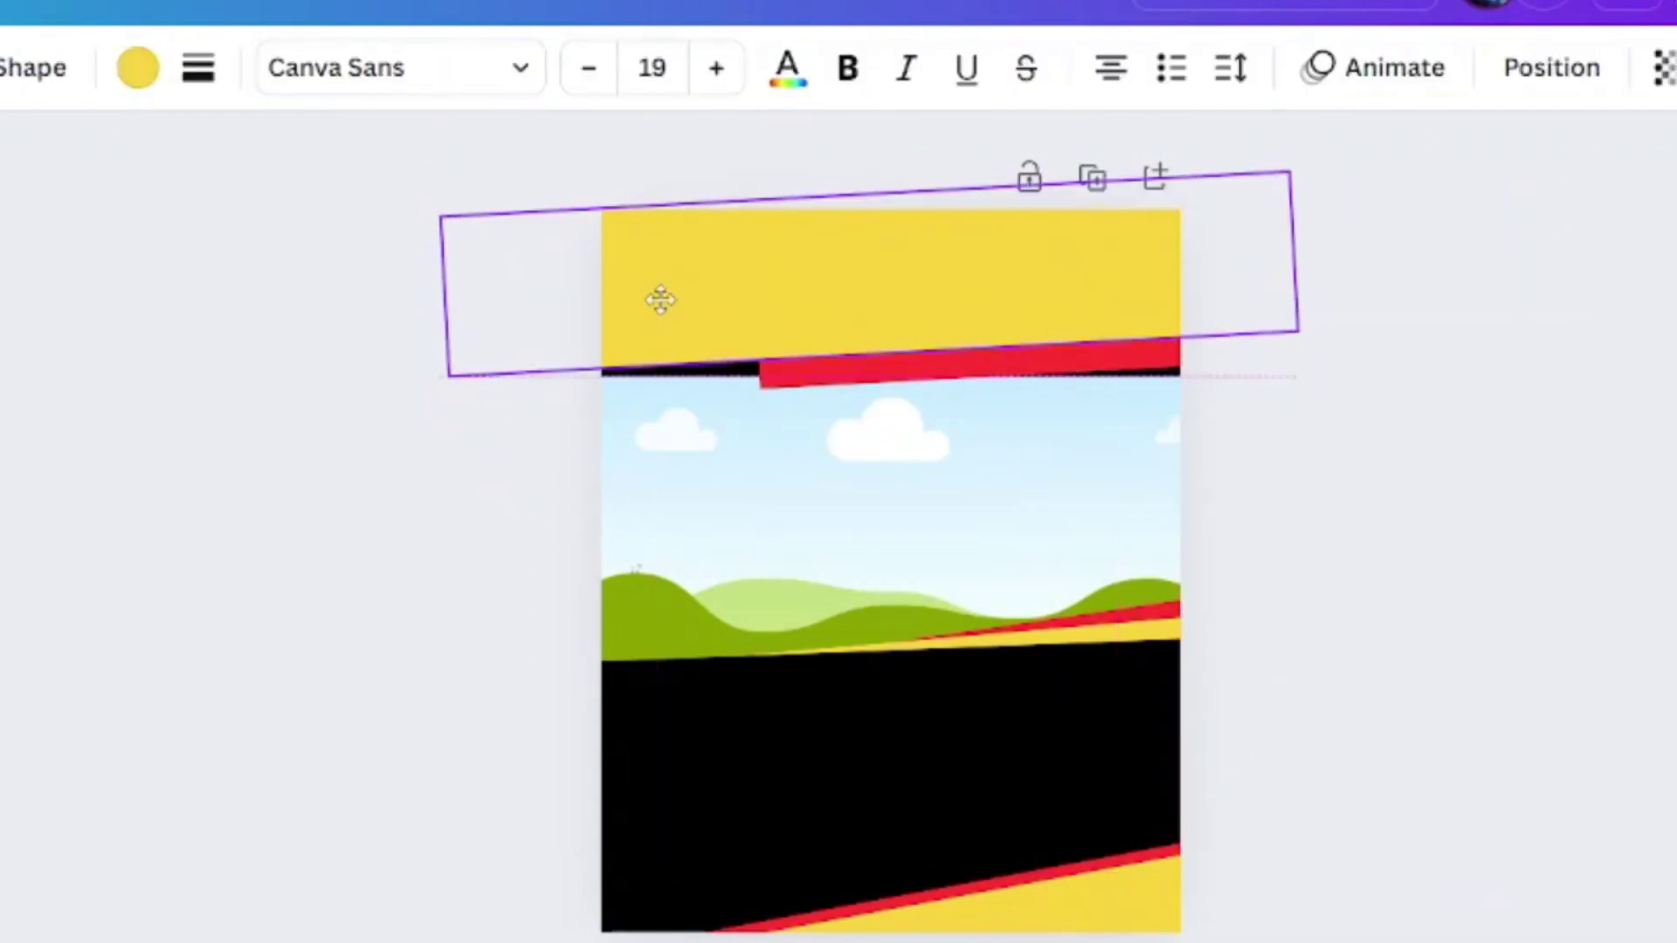
{"action": "left_click", "coordinate": [1014, 371]}
{"action": "left_click_drag", "start_coordinate": [1014, 371], "coordinate": [786, 371]}
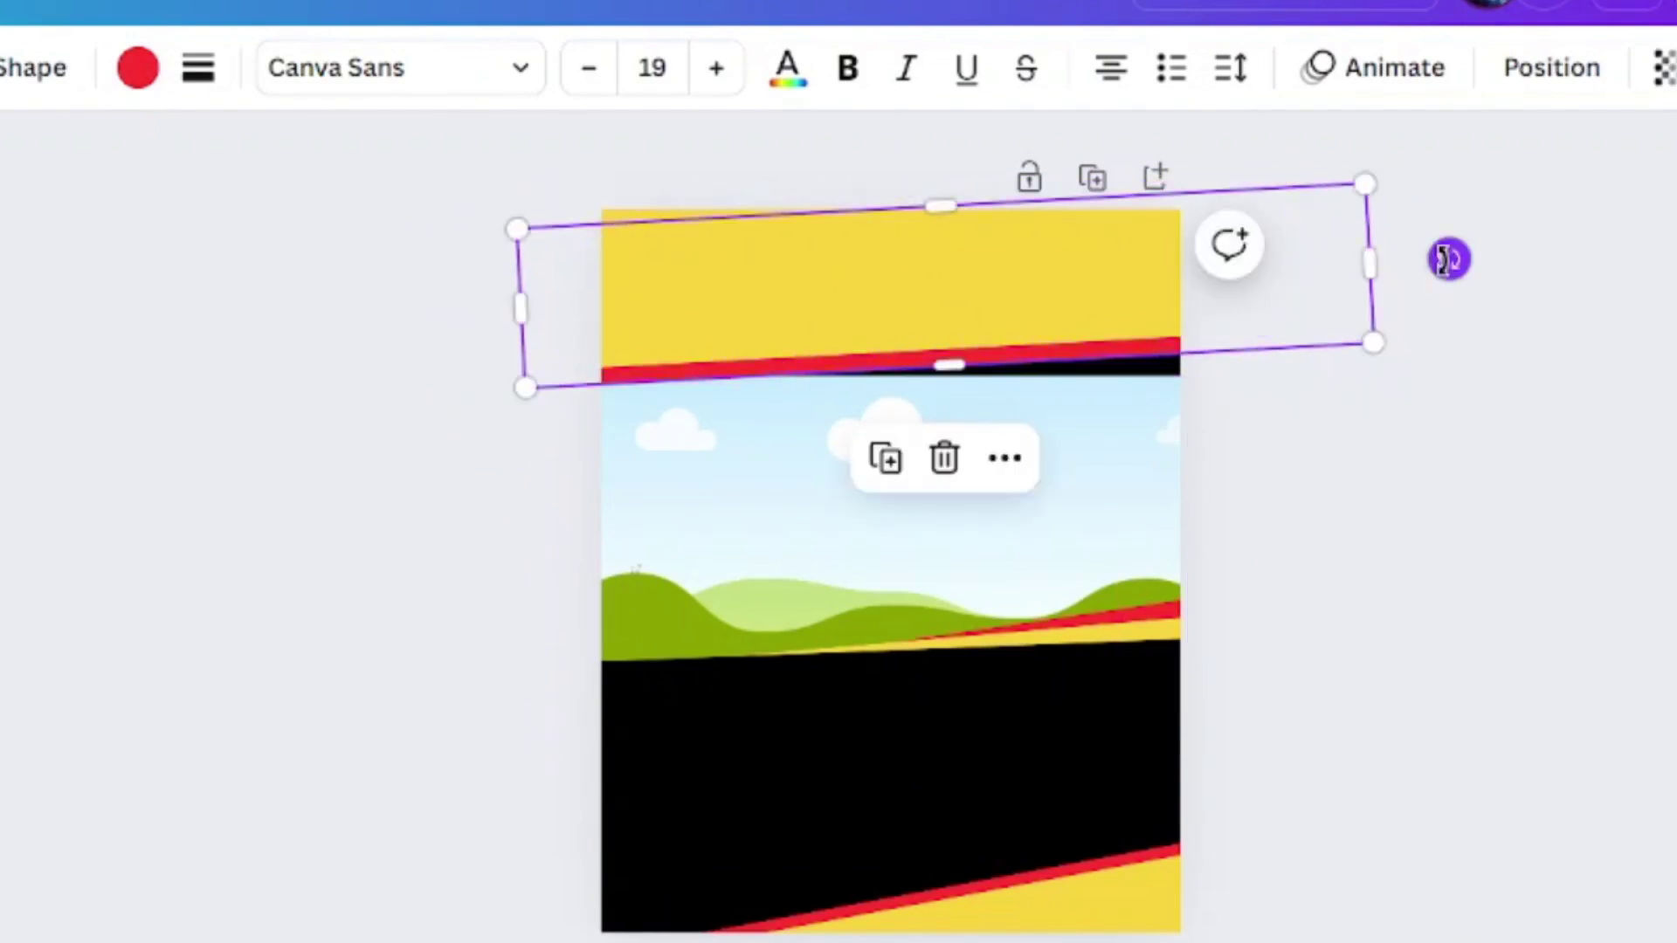
Steepen the top red bar's tilt and reposition it so its strip widens toward the left page edge
{"action": "left_click_drag", "start_coordinate": [1449, 258], "coordinate": [1445, 241]}
{"action": "left_click_drag", "start_coordinate": [1046, 286], "coordinate": [1040, 278]}
{"action": "left_click_drag", "start_coordinate": [863, 287], "coordinate": [865, 297]}
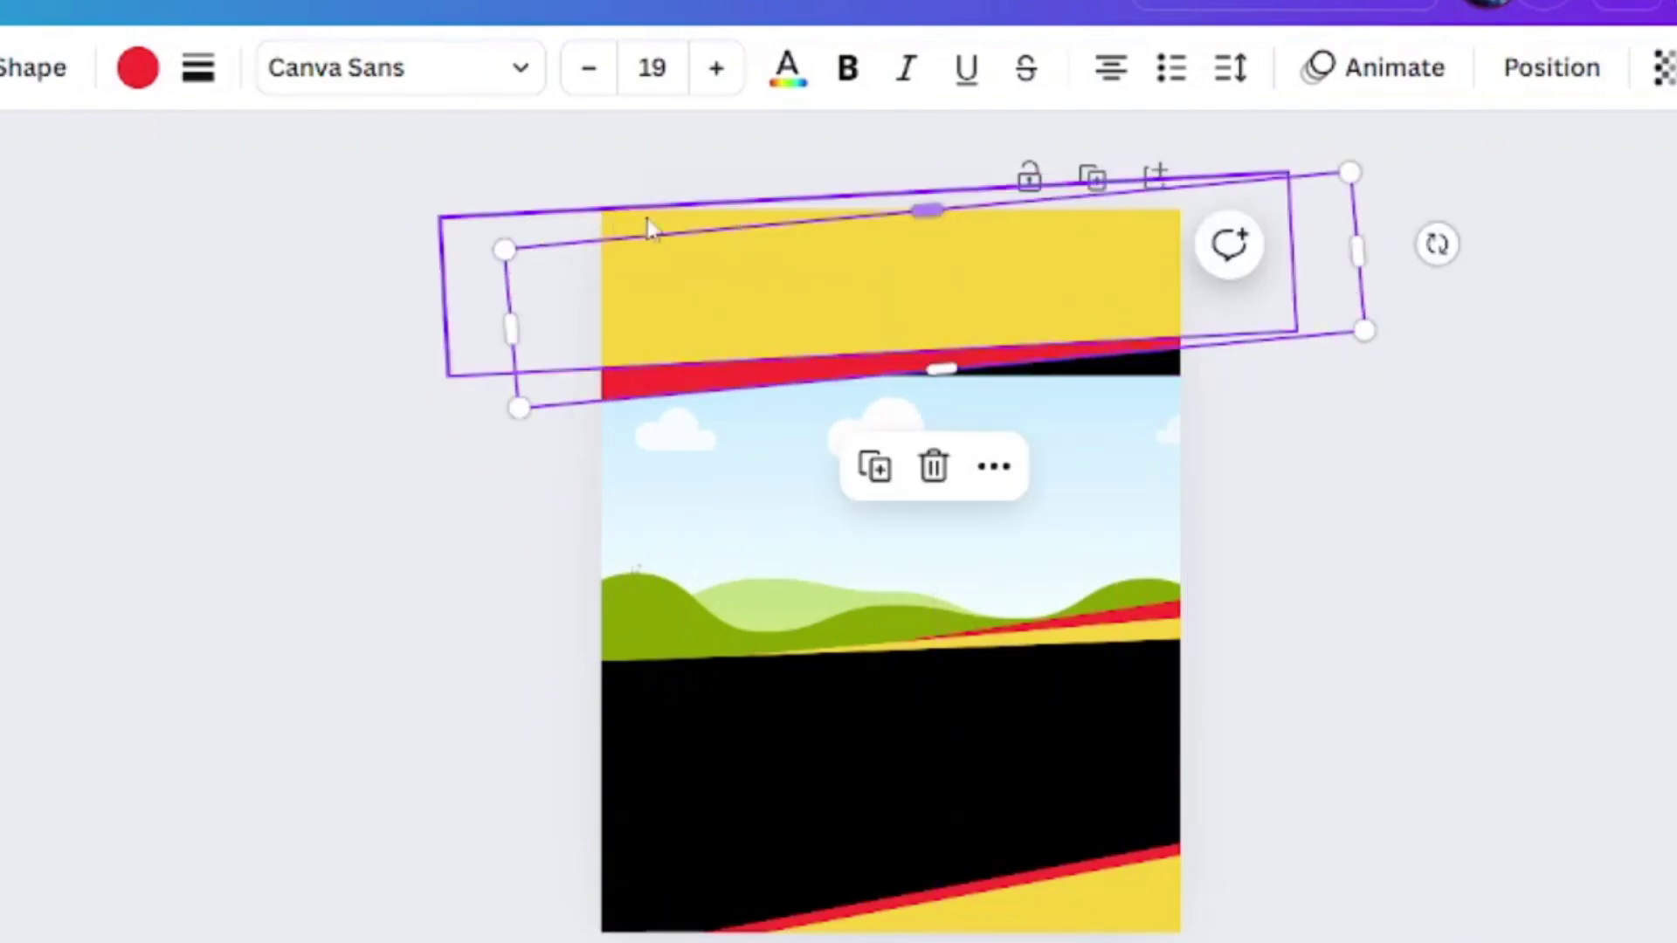
Lay a copy of the top yellow bar over it, recolour it black and move it up to expose a thin yellow strip
{"action": "left_click", "coordinate": [648, 226]}
{"action": "left_click_drag", "start_coordinate": [653, 219], "coordinate": [690, 234]}
{"action": "left_click", "coordinate": [171, 45]}
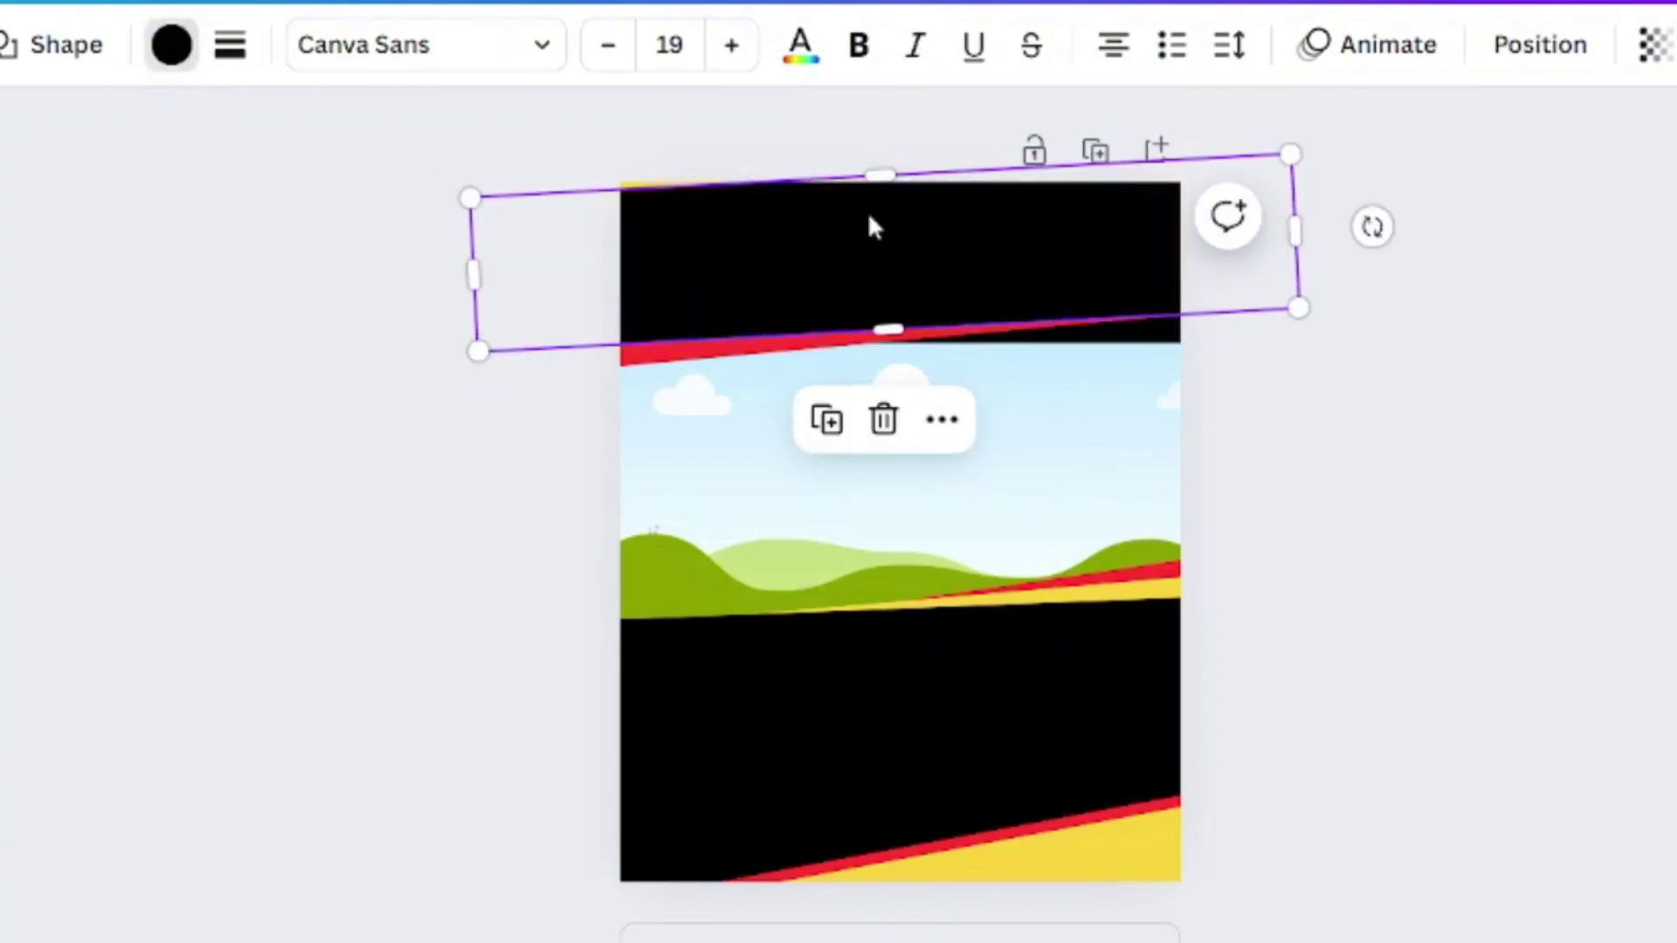
{"action": "left_click_drag", "start_coordinate": [887, 214], "coordinate": [956, 182]}
Move the top red bar up and rotate the black bar to slope down toward the right, tapering the strips
{"action": "left_click", "coordinate": [801, 355]}
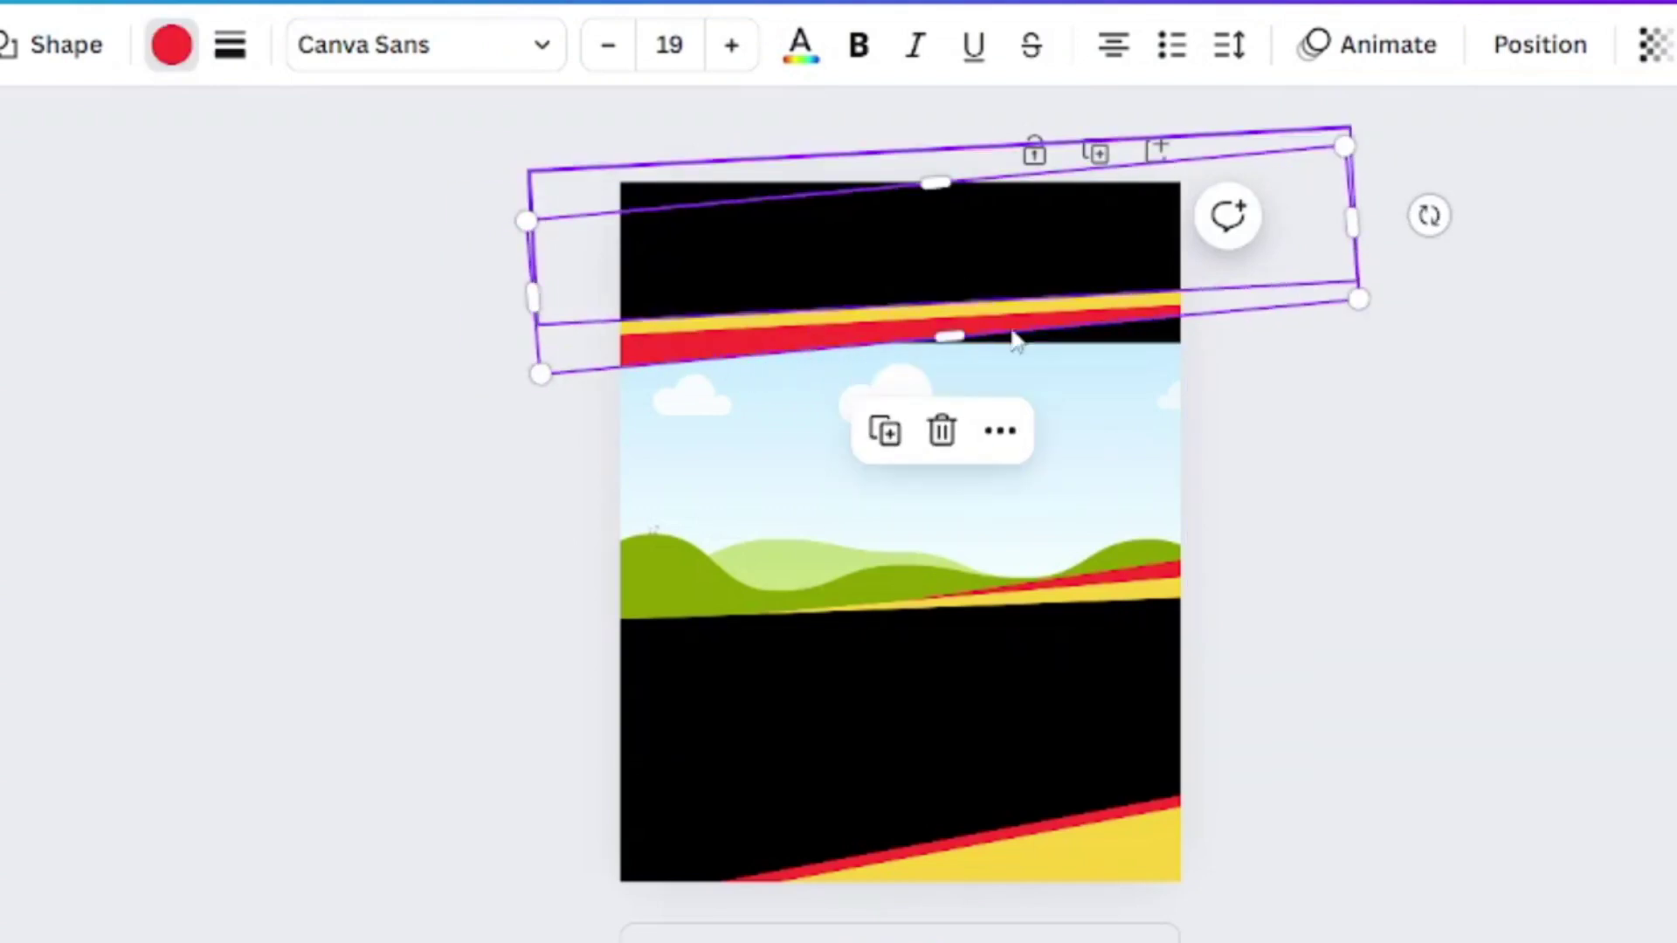
{"action": "left_click_drag", "start_coordinate": [1136, 240], "coordinate": [1085, 254]}
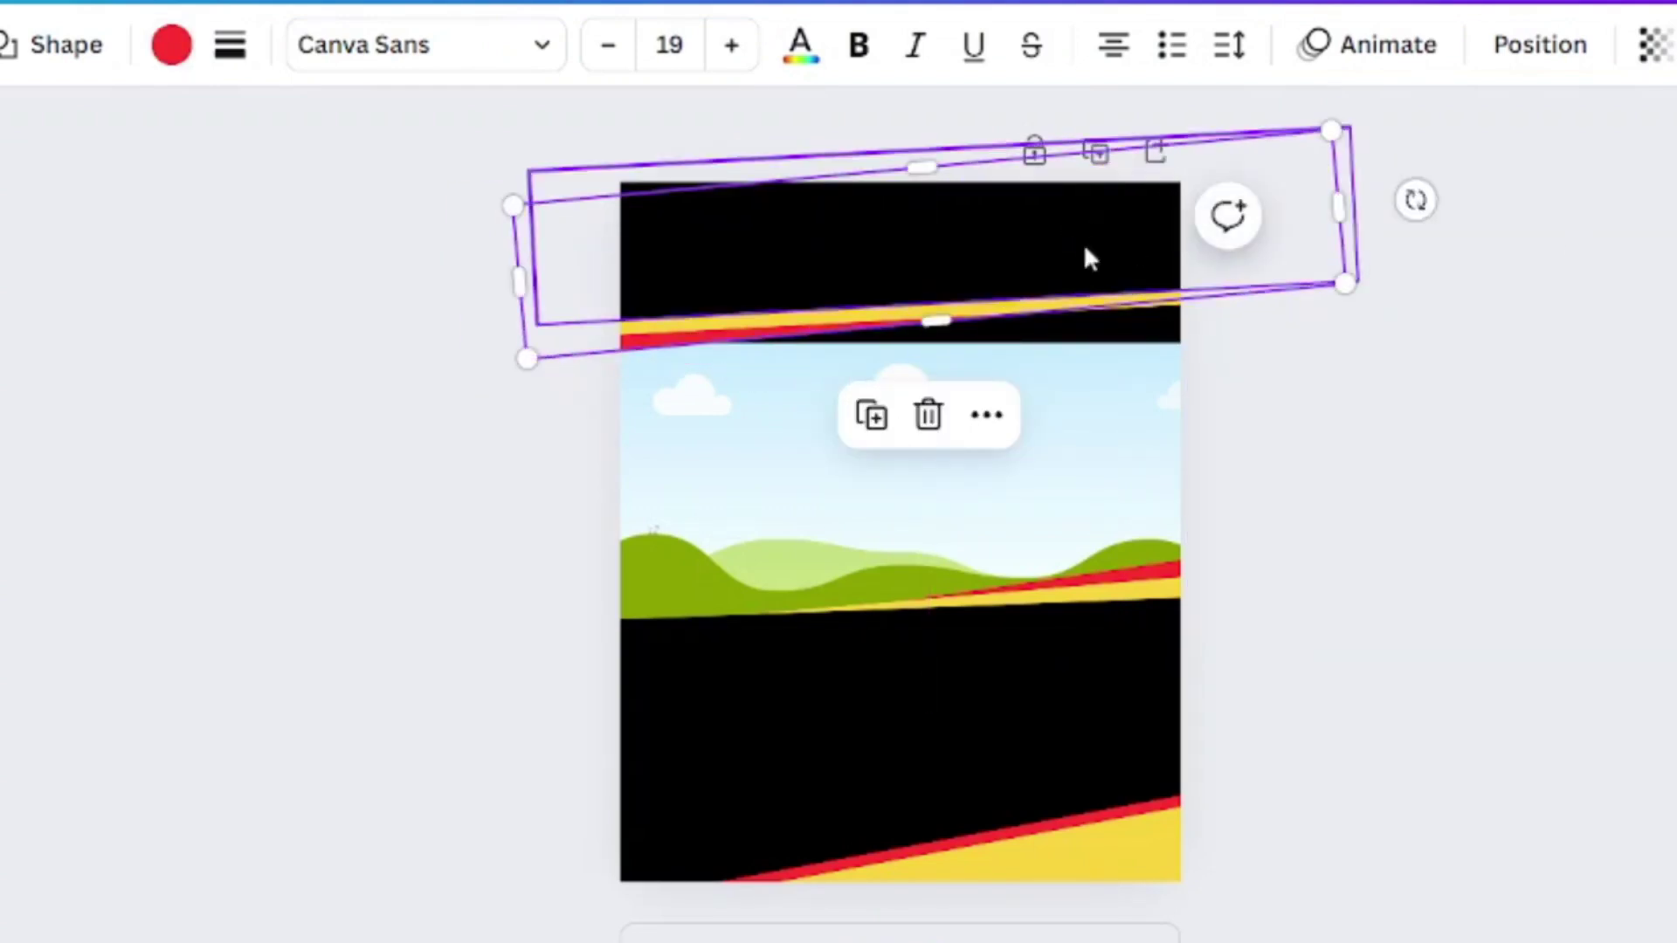
{"action": "left_click", "coordinate": [1017, 236]}
{"action": "left_click_drag", "start_coordinate": [1433, 198], "coordinate": [1464, 339]}
Nudge the top red bar slightly upward so its strip fits against the frame's upper edge
{"action": "left_click", "coordinate": [883, 326]}
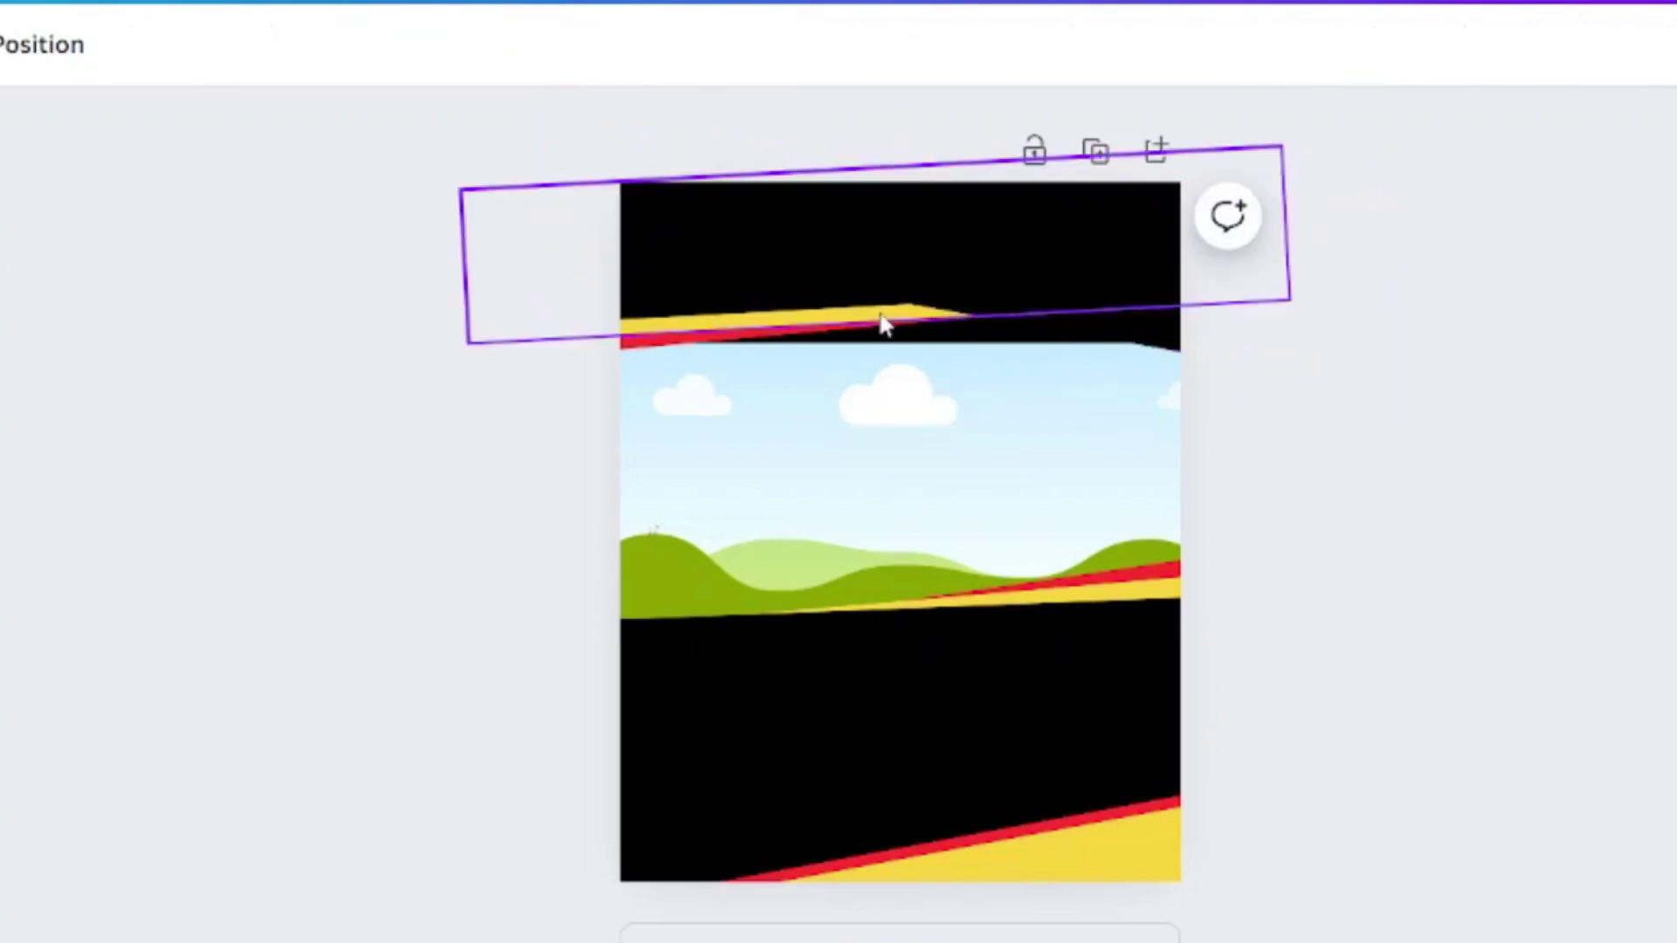
{"action": "left_click", "coordinate": [880, 274]}
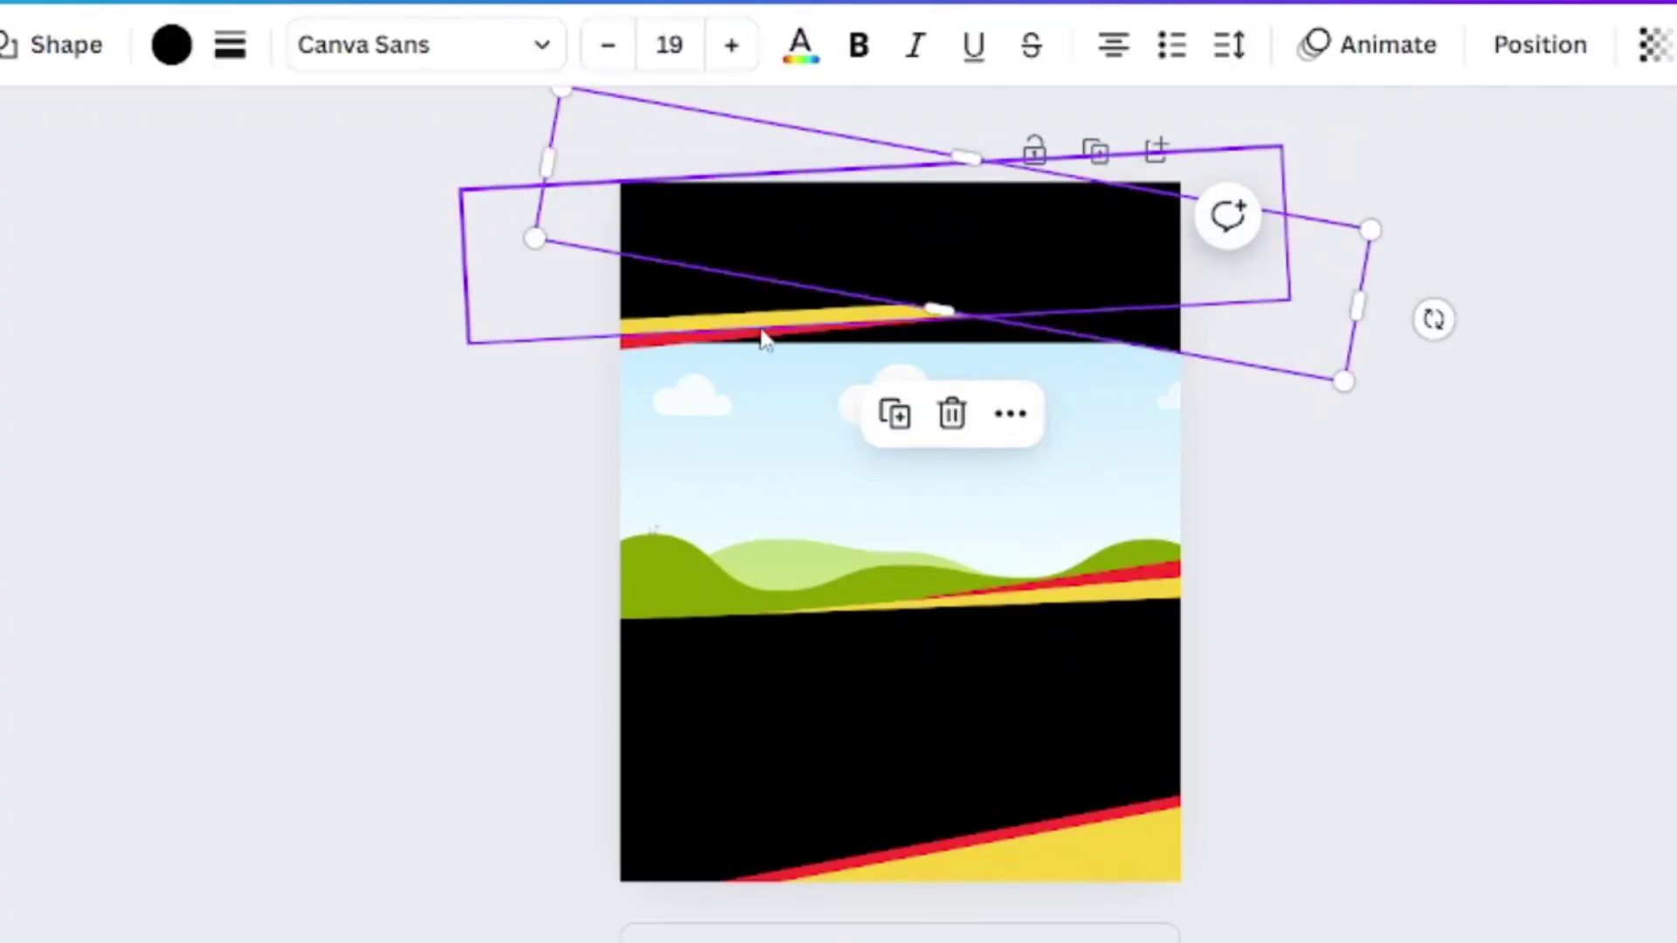
{"action": "left_click", "coordinate": [765, 324]}
{"action": "mouse_move", "coordinate": [556, 288]}
{"action": "left_mouse_down"}
{"action": "mouse_move", "coordinate": [533, 281]}
{"action": "mouse_move", "coordinate": [547, 274]}
{"action": "left_mouse_up"}
{"action": "left_click", "coordinate": [614, 336]}
{"action": "left_click", "coordinate": [548, 274]}
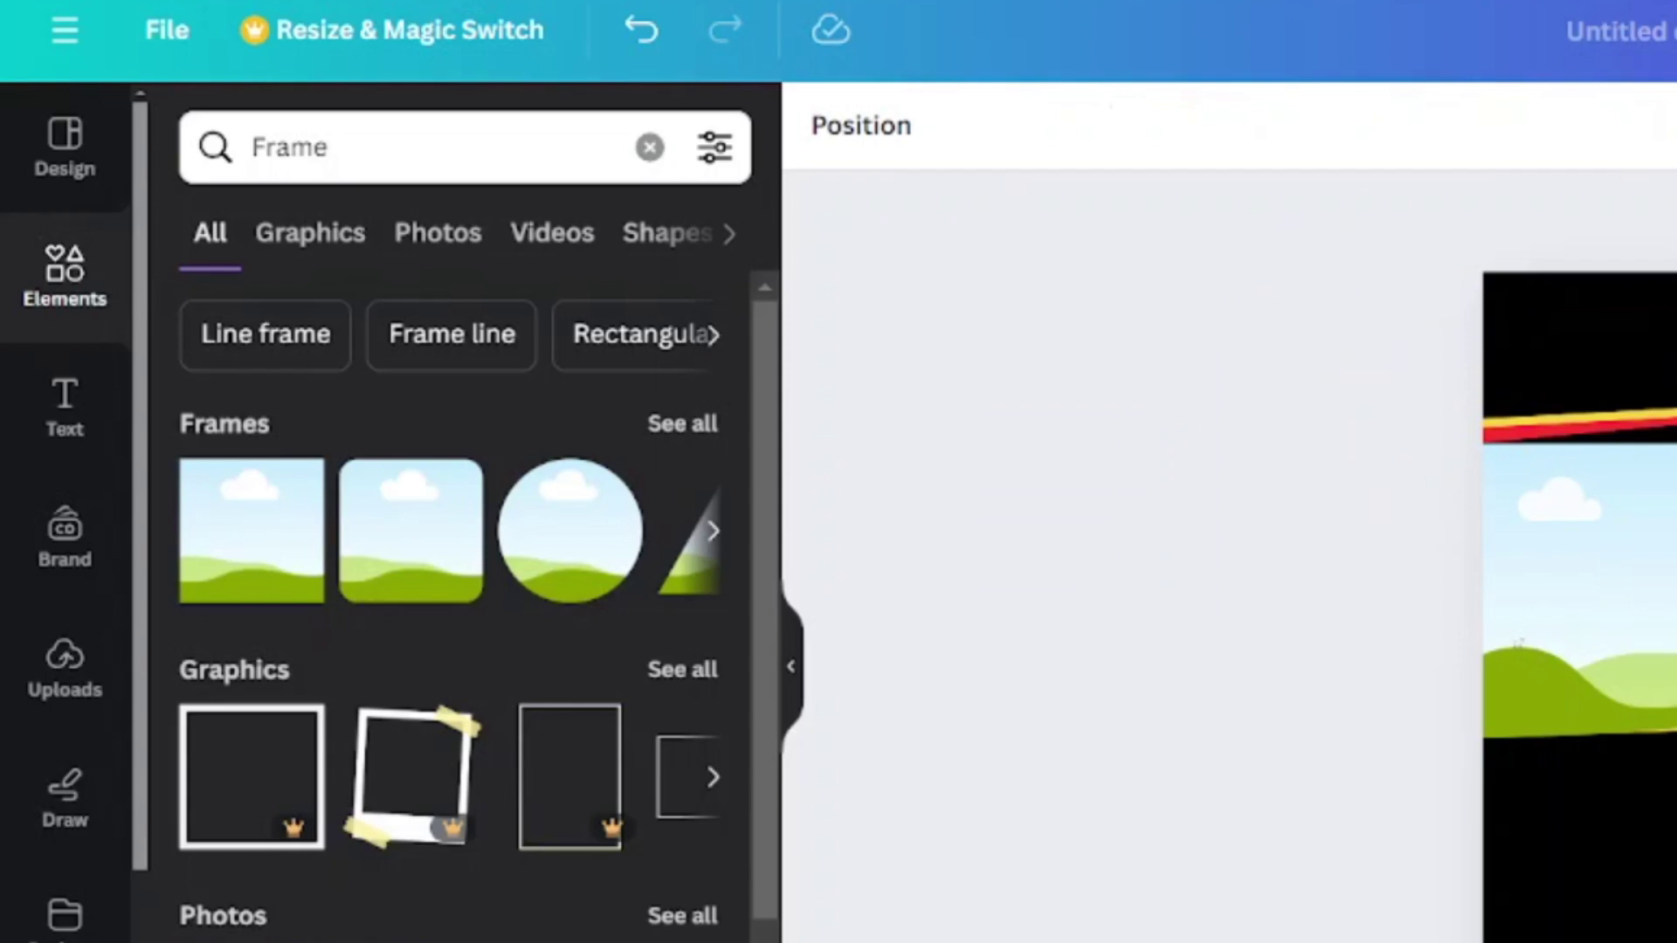
Extend the photo frame's upper edge upward so the photo fills the area right beneath the slanted red strip
{"action": "left_click", "coordinate": [1668, 594]}
{"action": "left_click_drag", "start_coordinate": [1673, 445], "coordinate": [1673, 398]}
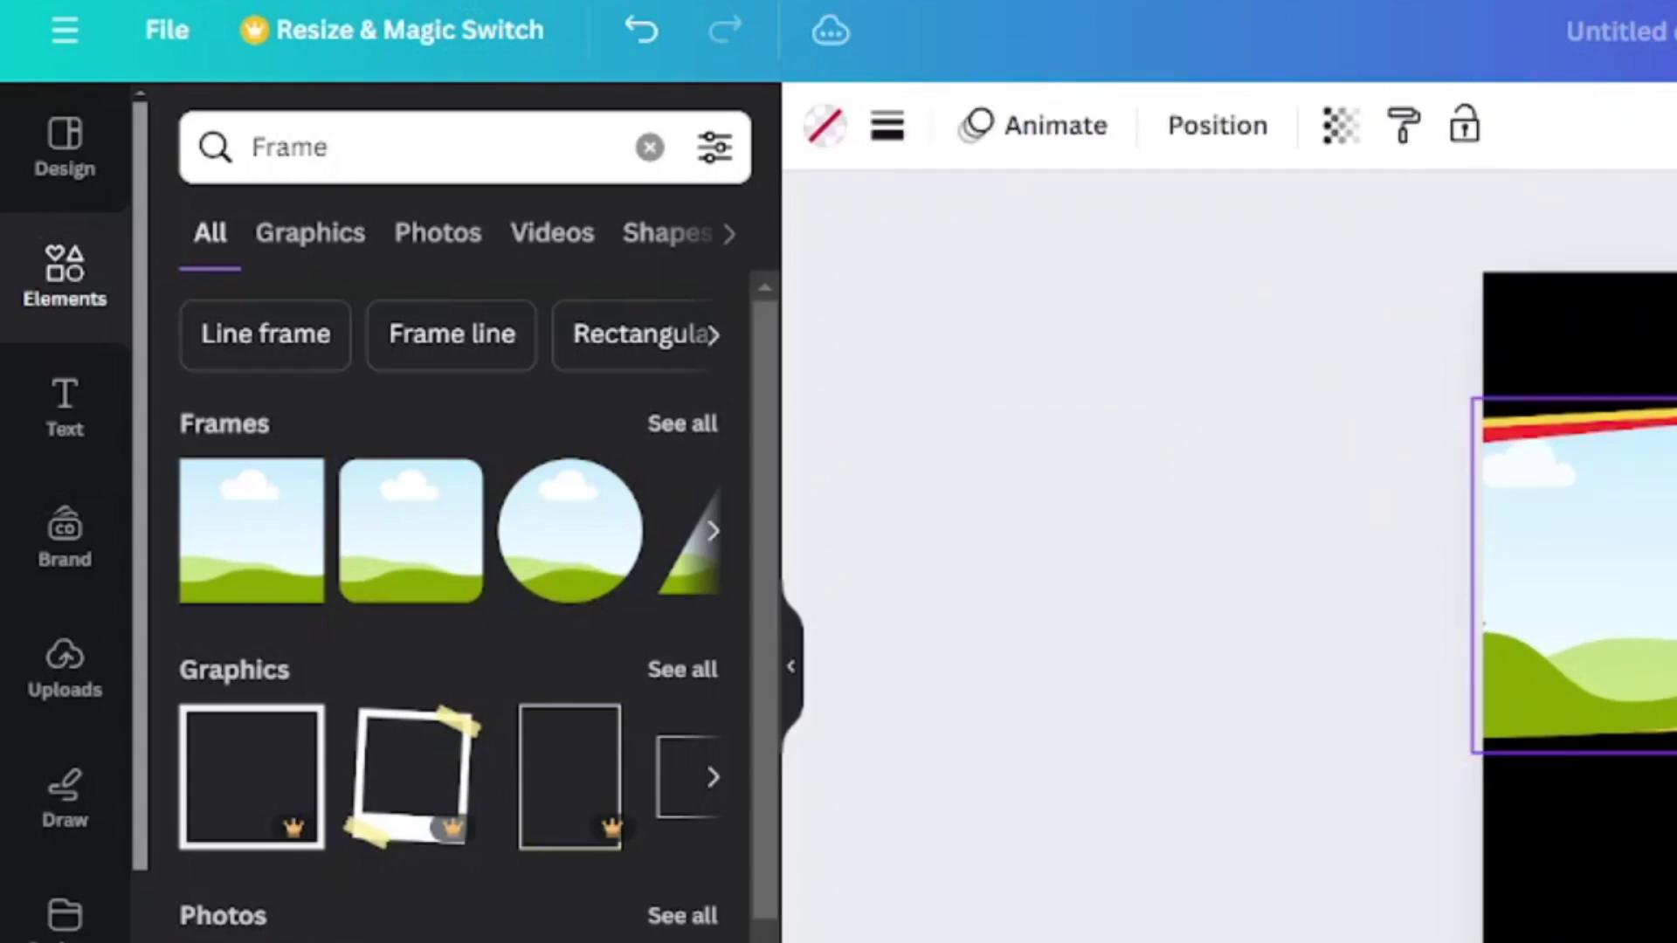
{"action": "left_click", "coordinate": [1669, 222]}
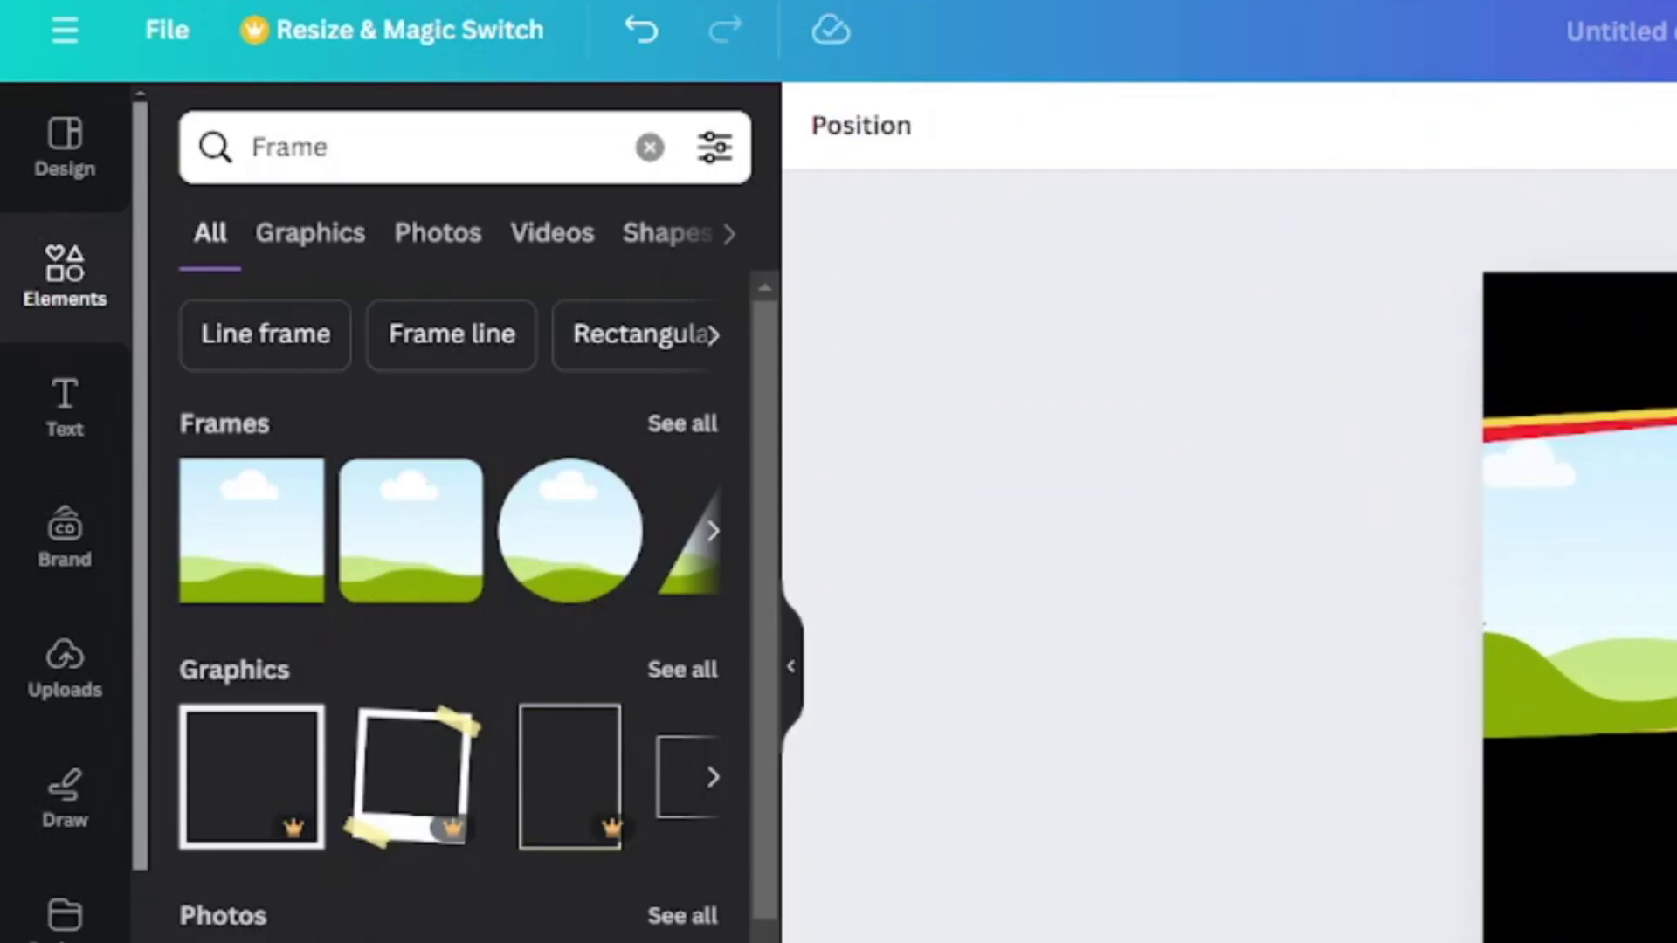
Set the new text box's font size to 21 and search the fonts for "mega"
{"action": "left_click", "coordinate": [1205, 125]}
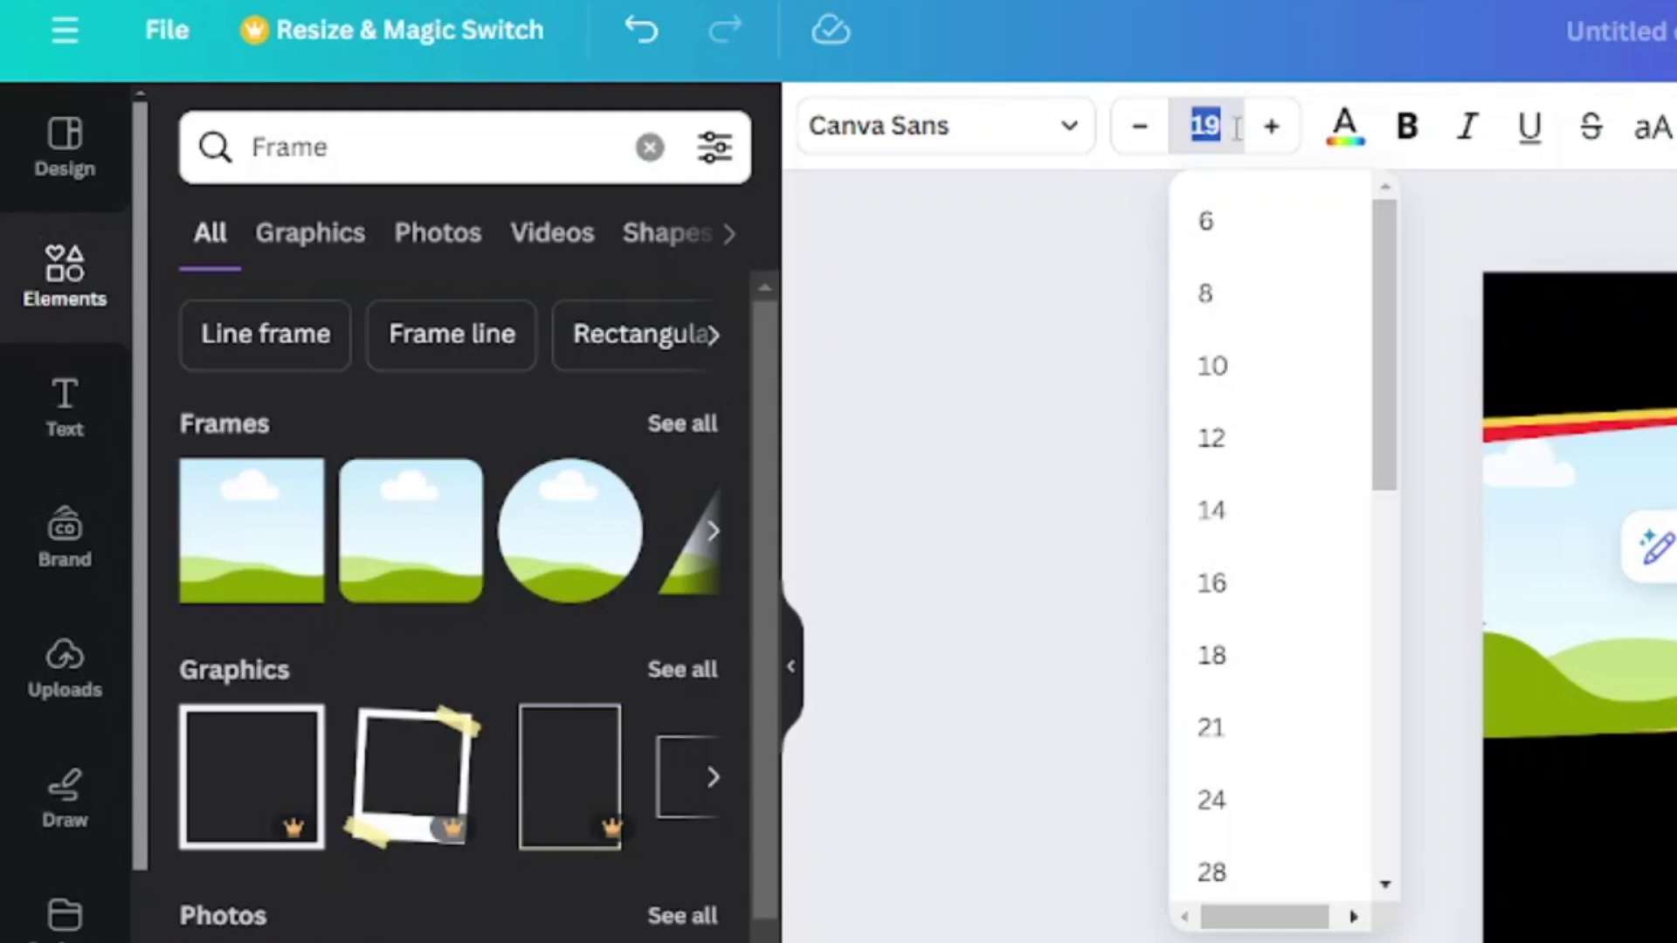
{"action": "left_click", "coordinate": [1214, 730]}
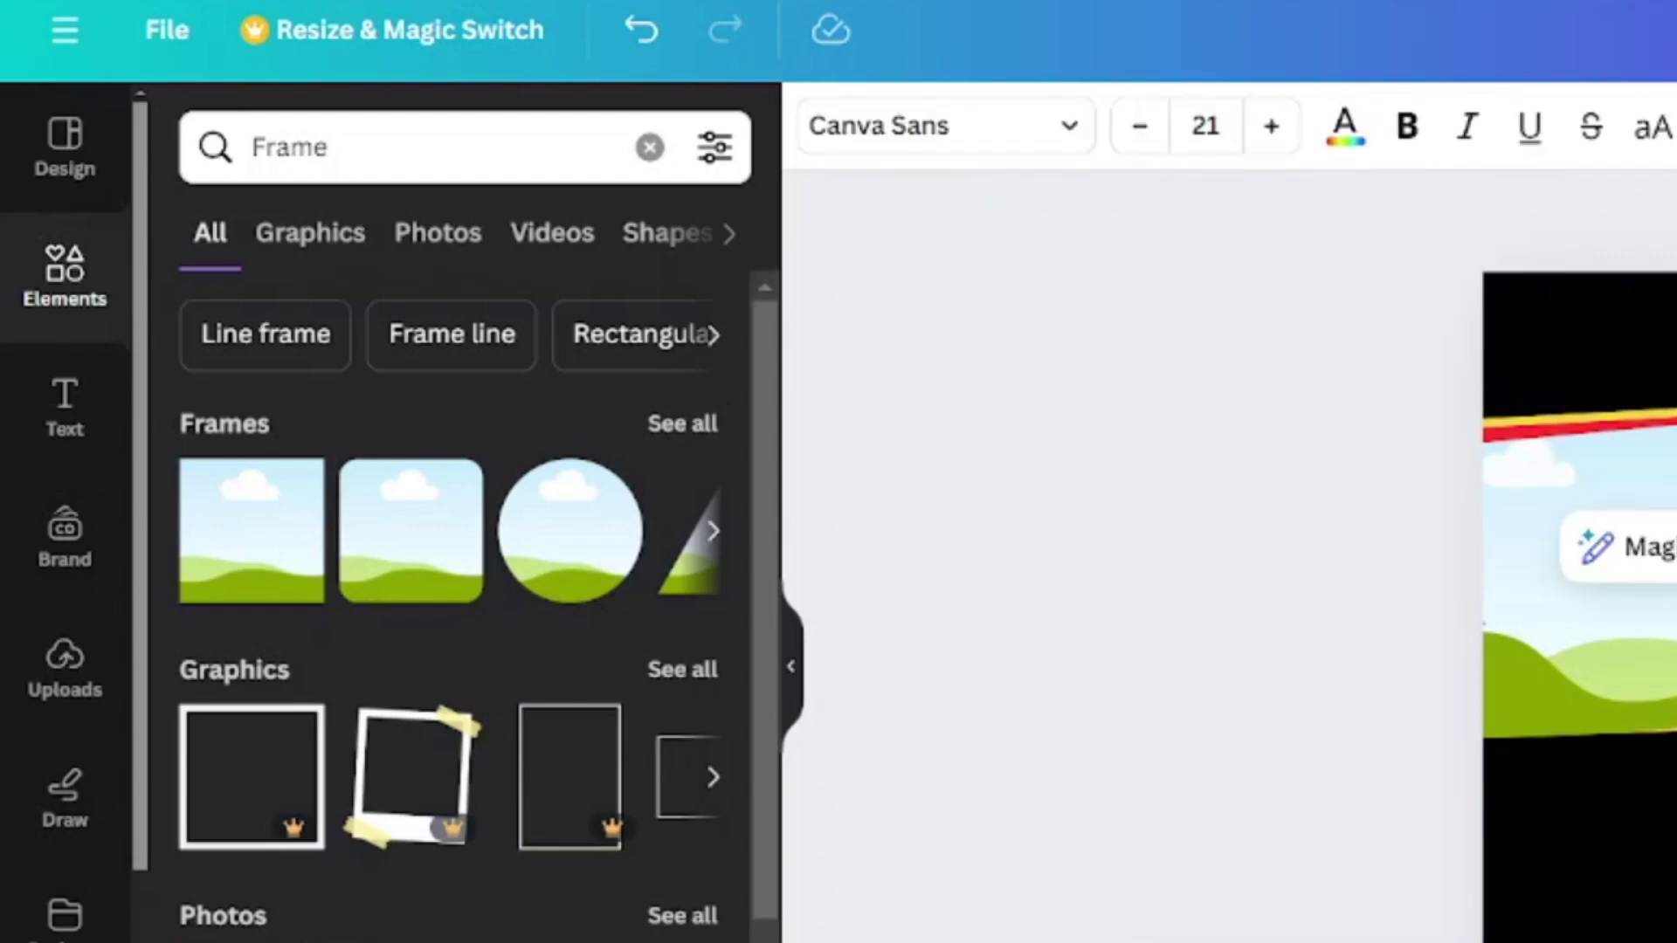
{"action": "left_click", "coordinate": [943, 125]}
{"action": "left_click", "coordinate": [280, 230]}
{"action": "type", "text": "m"}
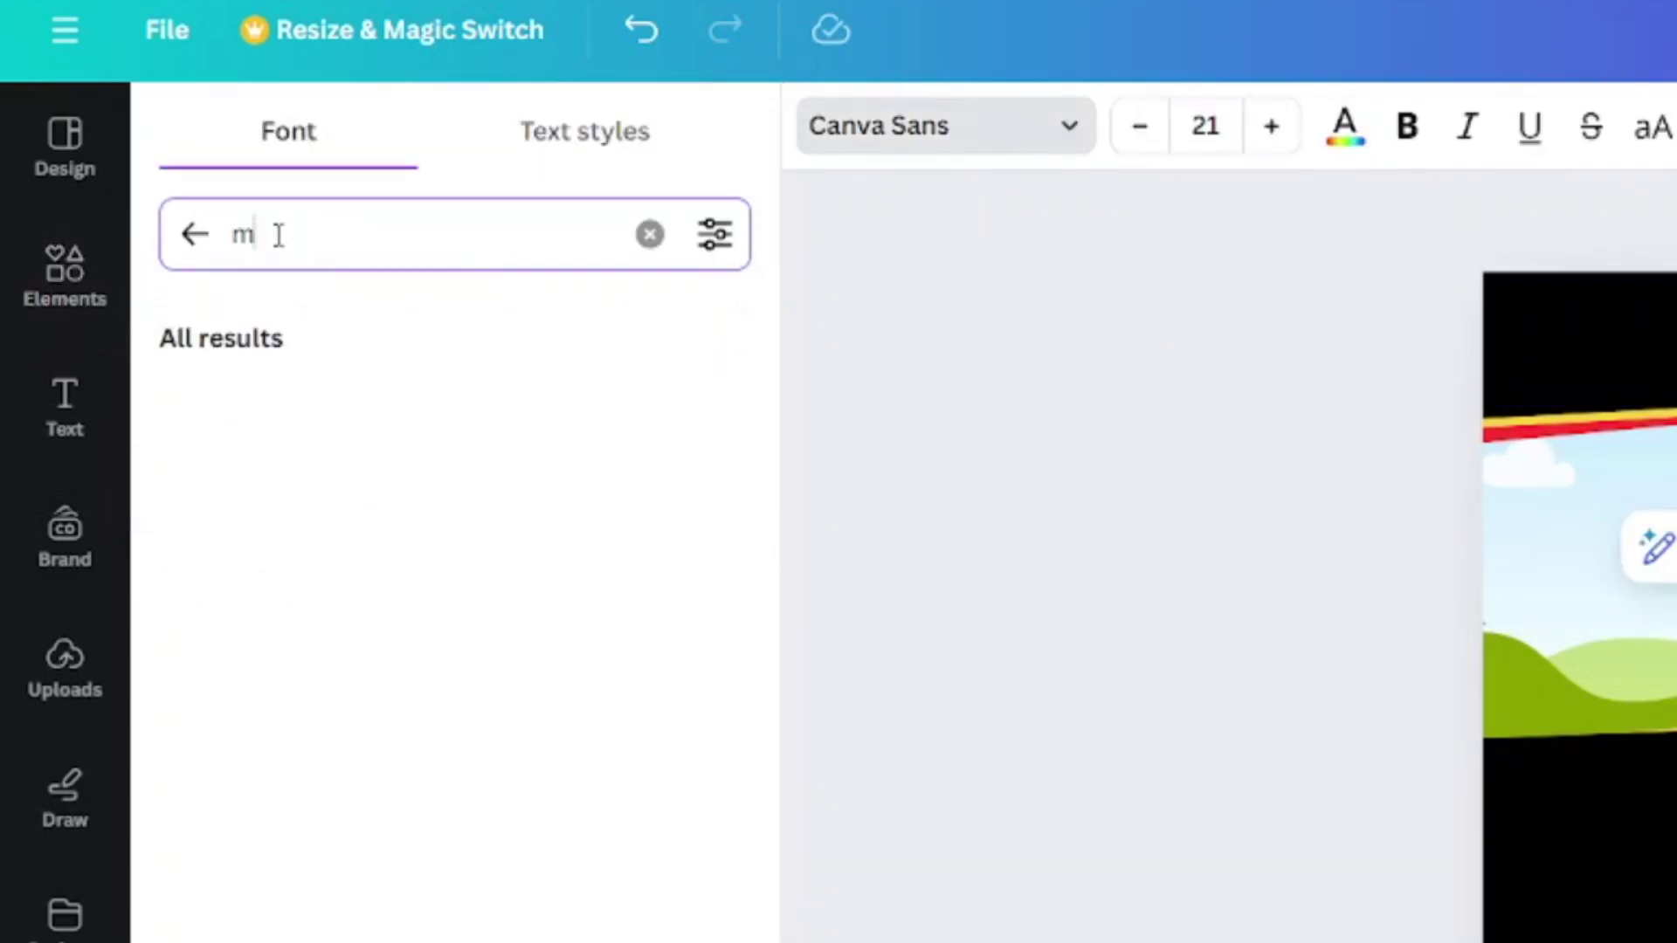
{"action": "type", "text": "ega"}
{"action": "key", "text": "Return"}
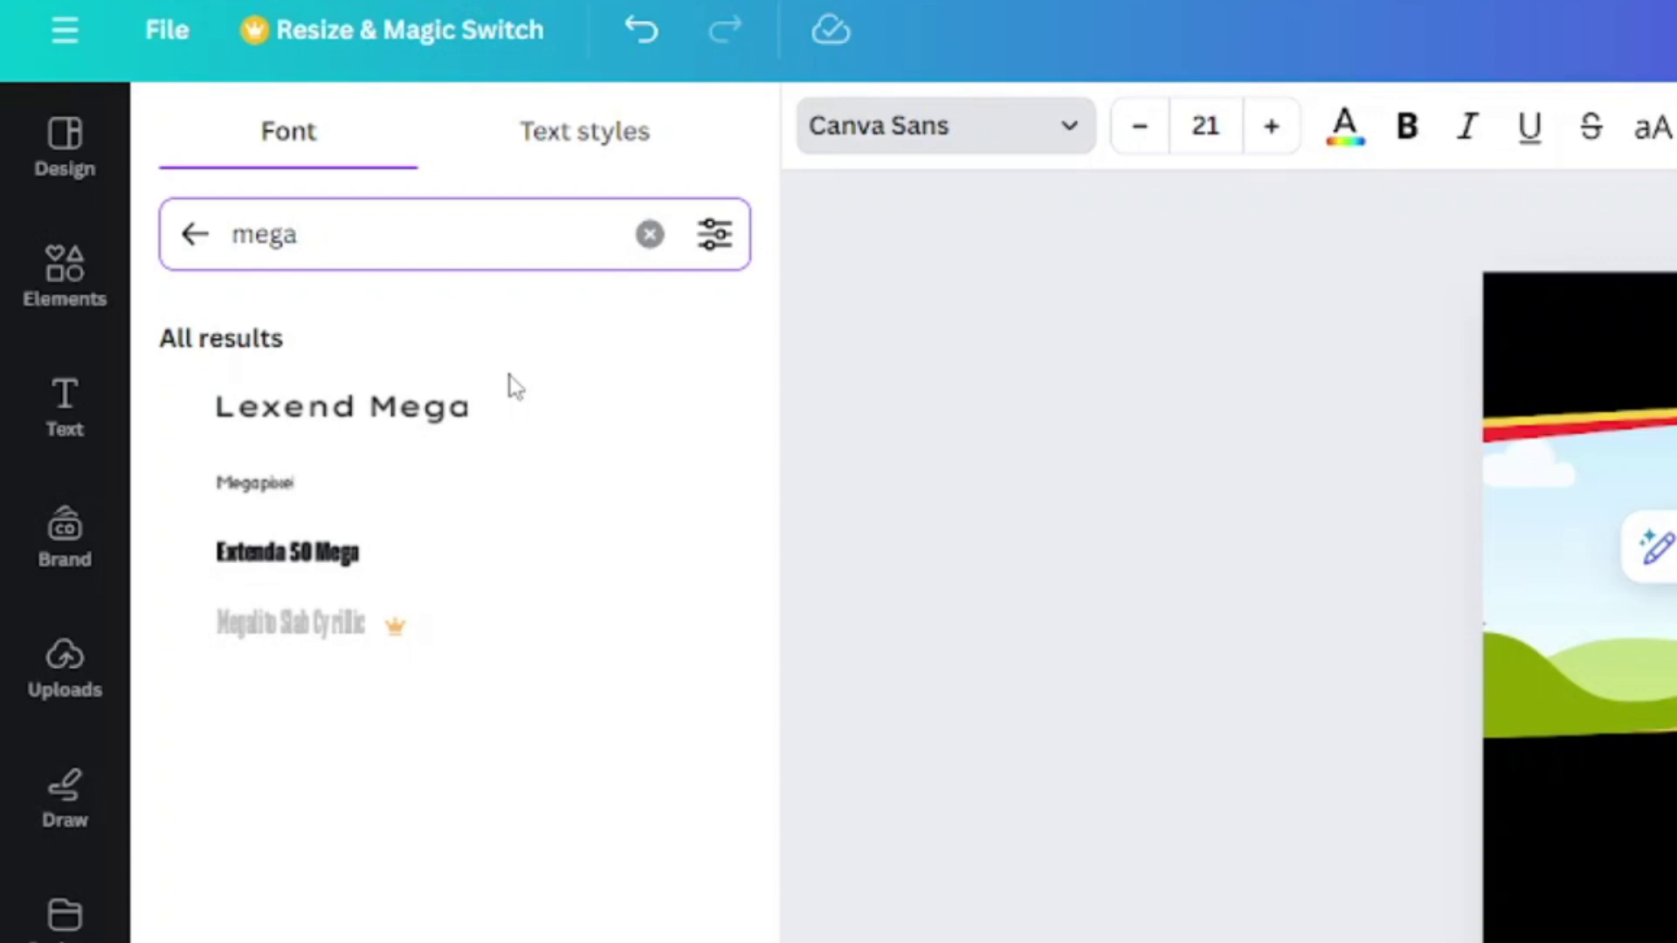
Search the fonts for "mon" and apply Montserrat Bold to the new text
{"action": "key", "text": "BackSpace"}
{"action": "key", "text": "BackSpace"}
{"action": "key", "text": "BackSpace"}
{"action": "key", "text": "BackSpace"}
{"action": "type", "text": "mon"}
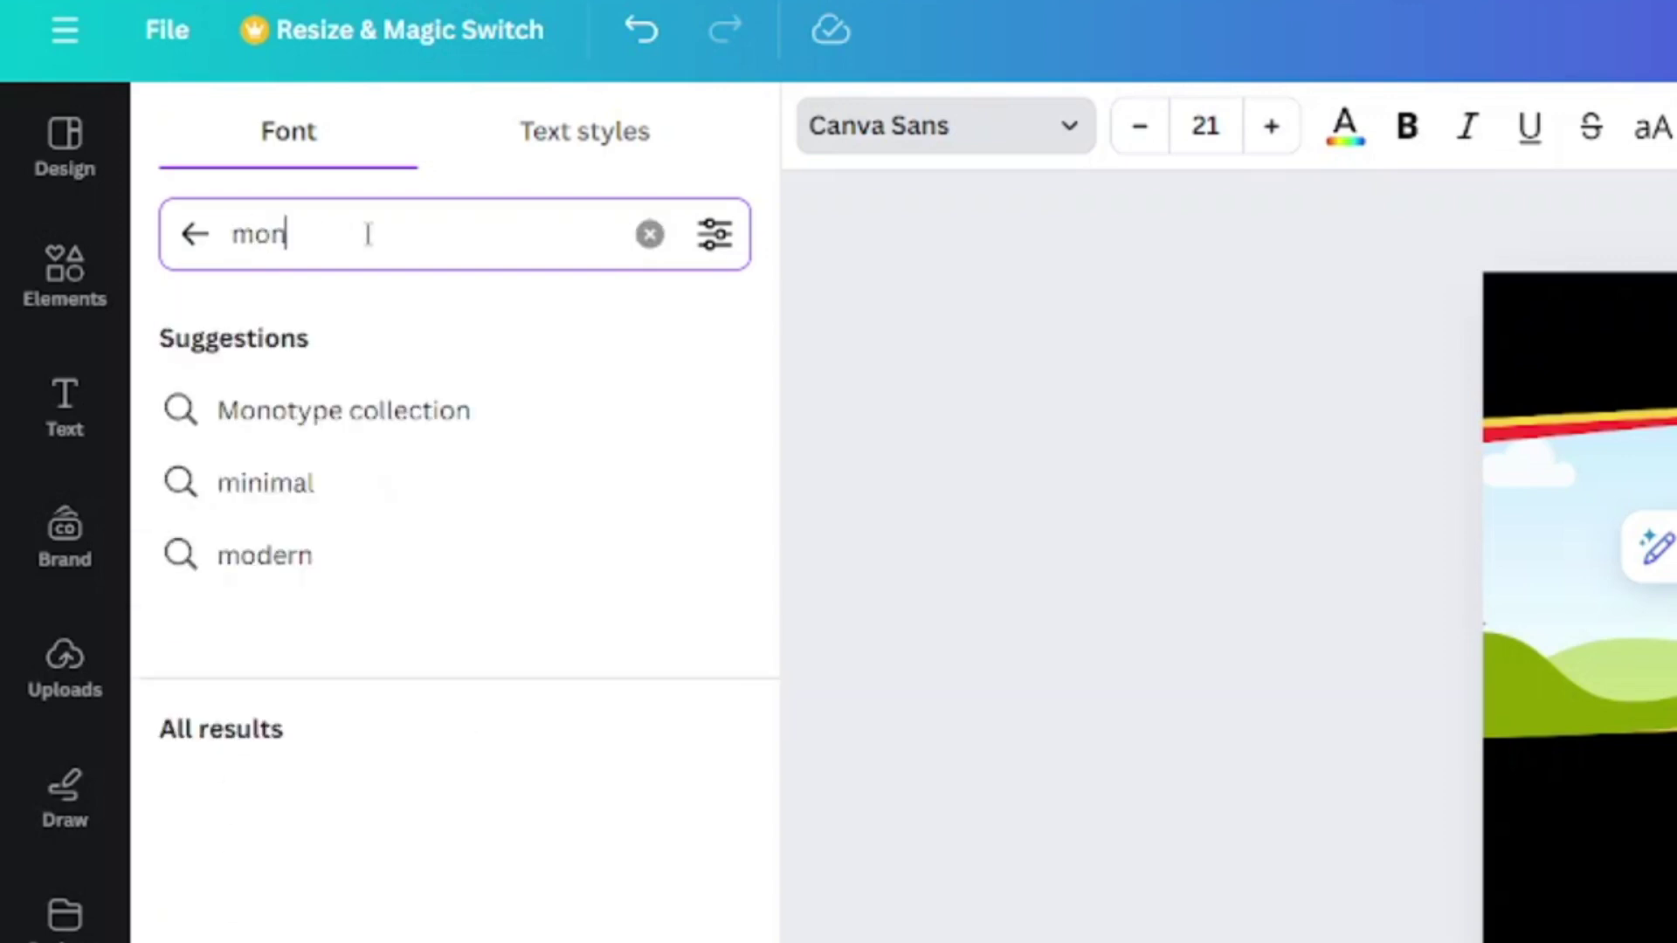
{"action": "scroll", "coordinate": [479, 686], "scroll_direction": "down", "scroll_amount": 2}
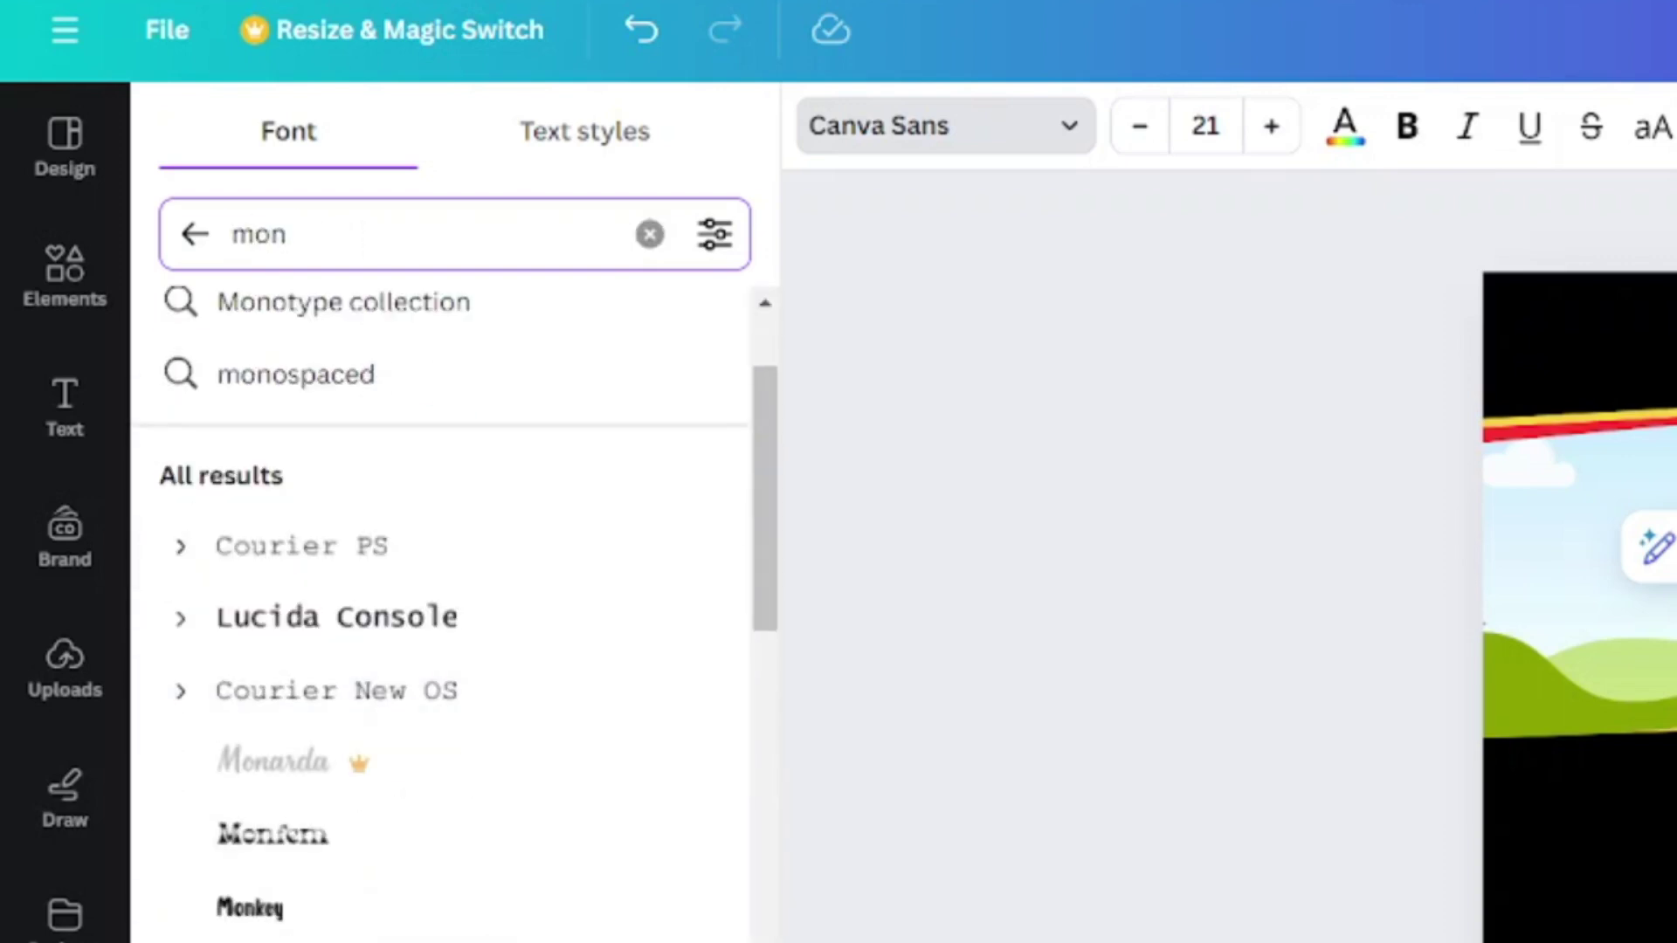
{"action": "left_click", "coordinate": [448, 940]}
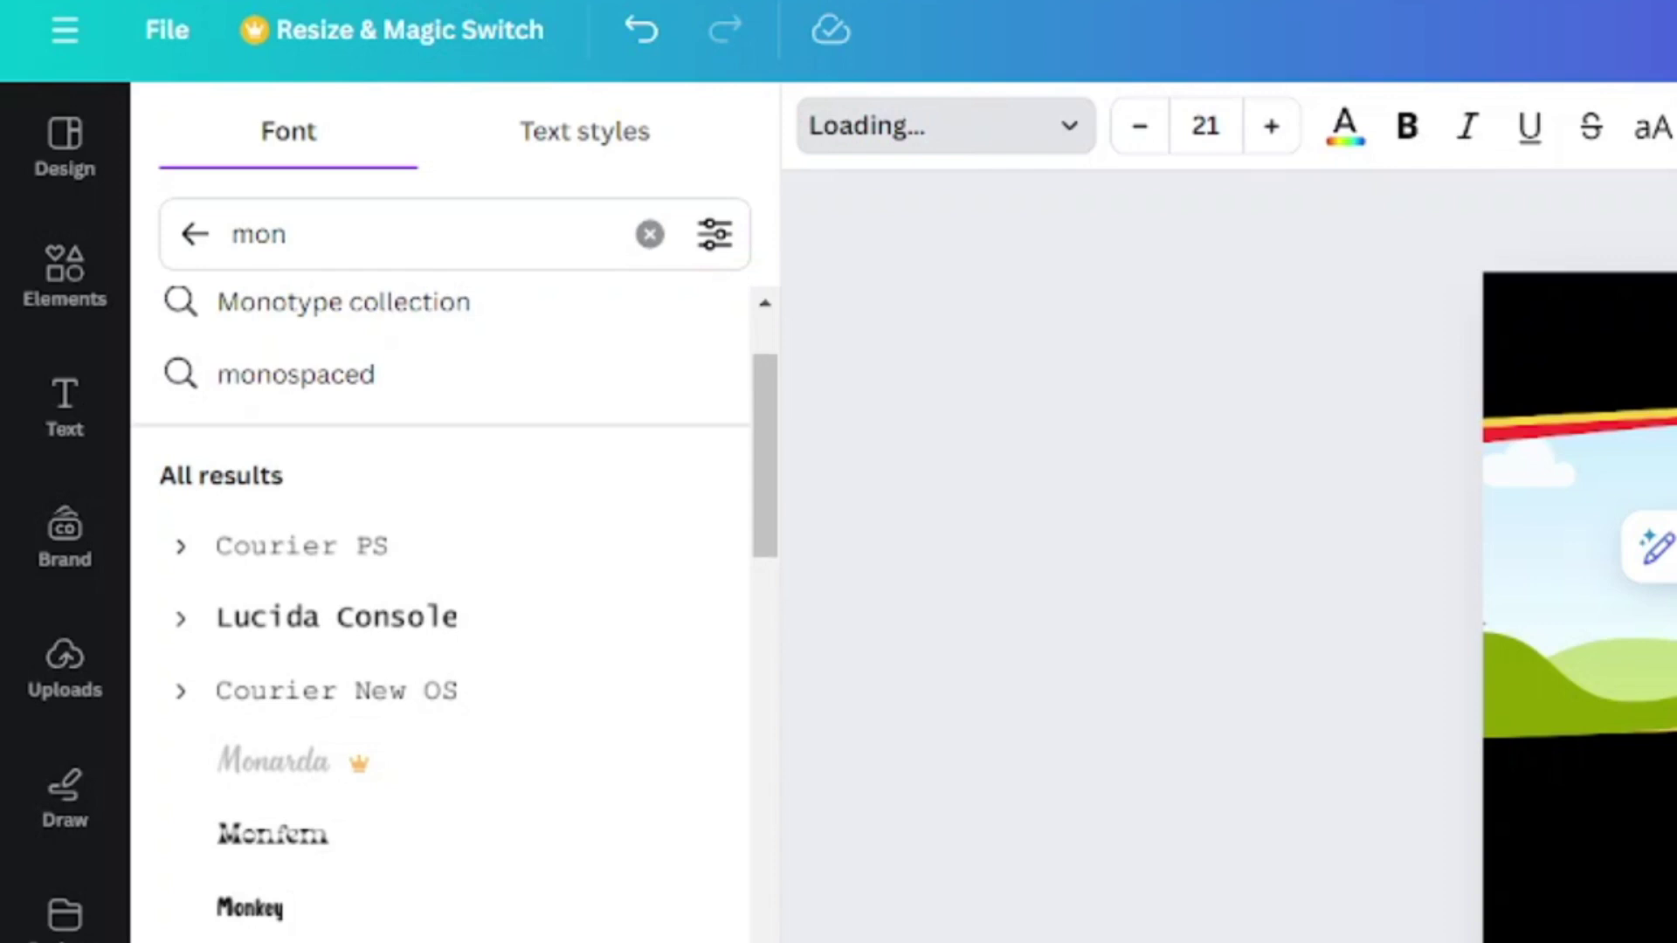
{"action": "scroll", "coordinate": [468, 921], "scroll_direction": "down", "scroll_amount": 8}
{"action": "left_click", "coordinate": [307, 852]}
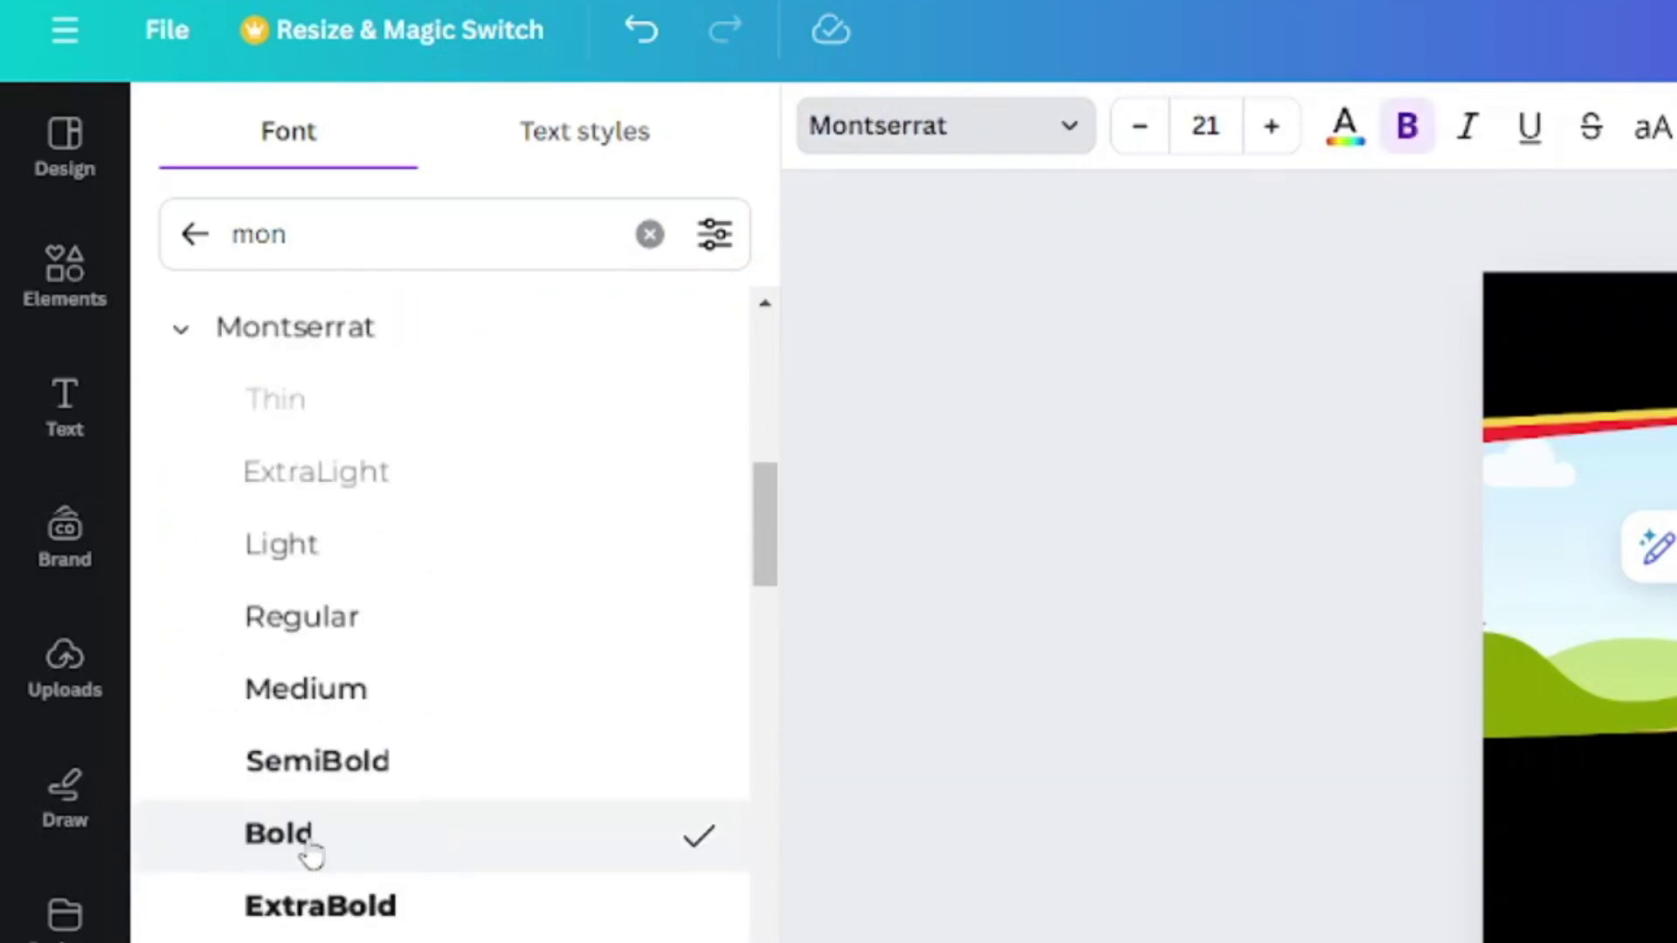
Set the "PROFITABLE BUSINESS" headline text to size 64 and capitalise its first letter
{"action": "left_click", "coordinate": [1670, 624]}
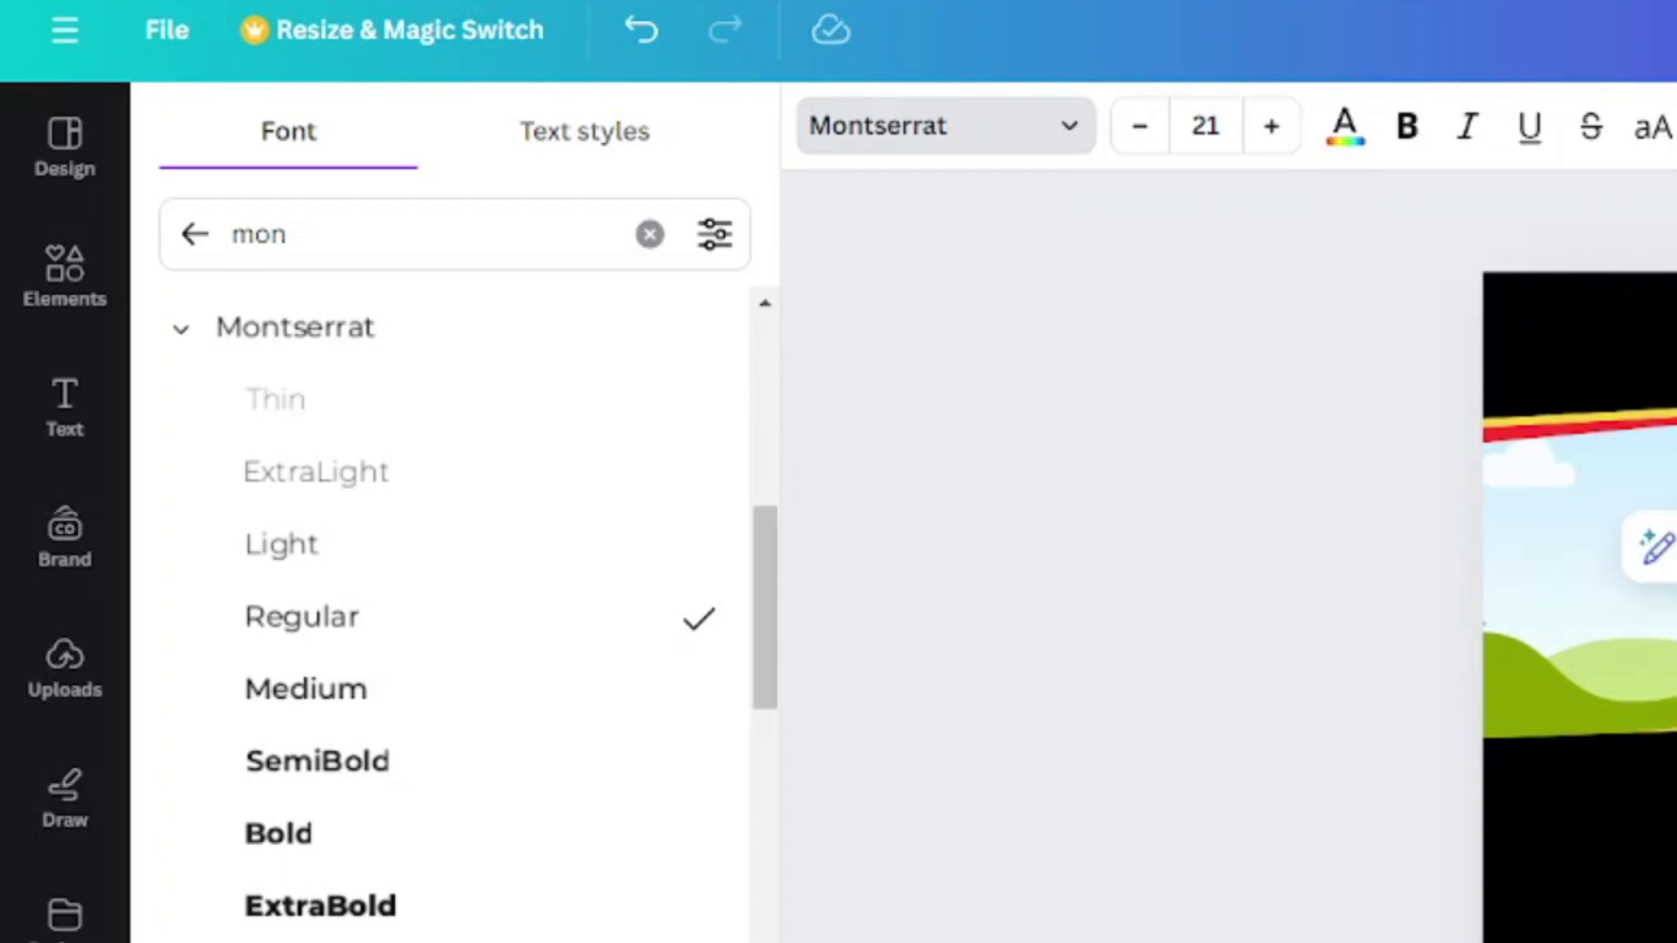
{"action": "left_click", "coordinate": [1271, 147]}
{"action": "left_click", "coordinate": [1272, 146]}
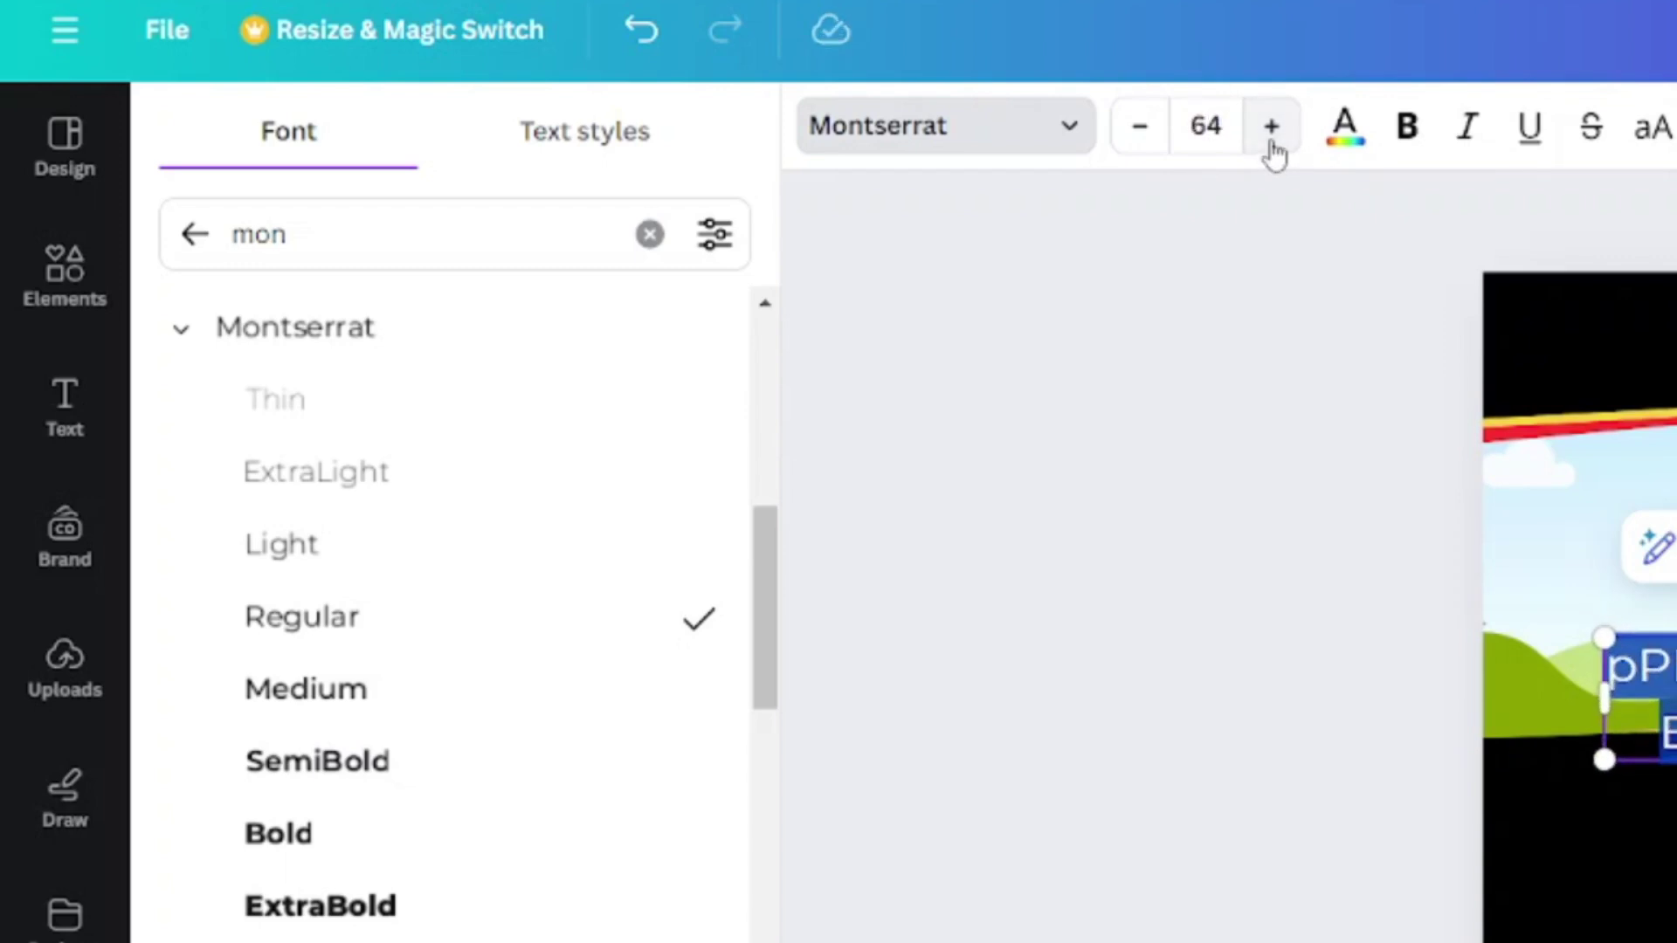
{"action": "left_click", "coordinate": [1649, 671]}
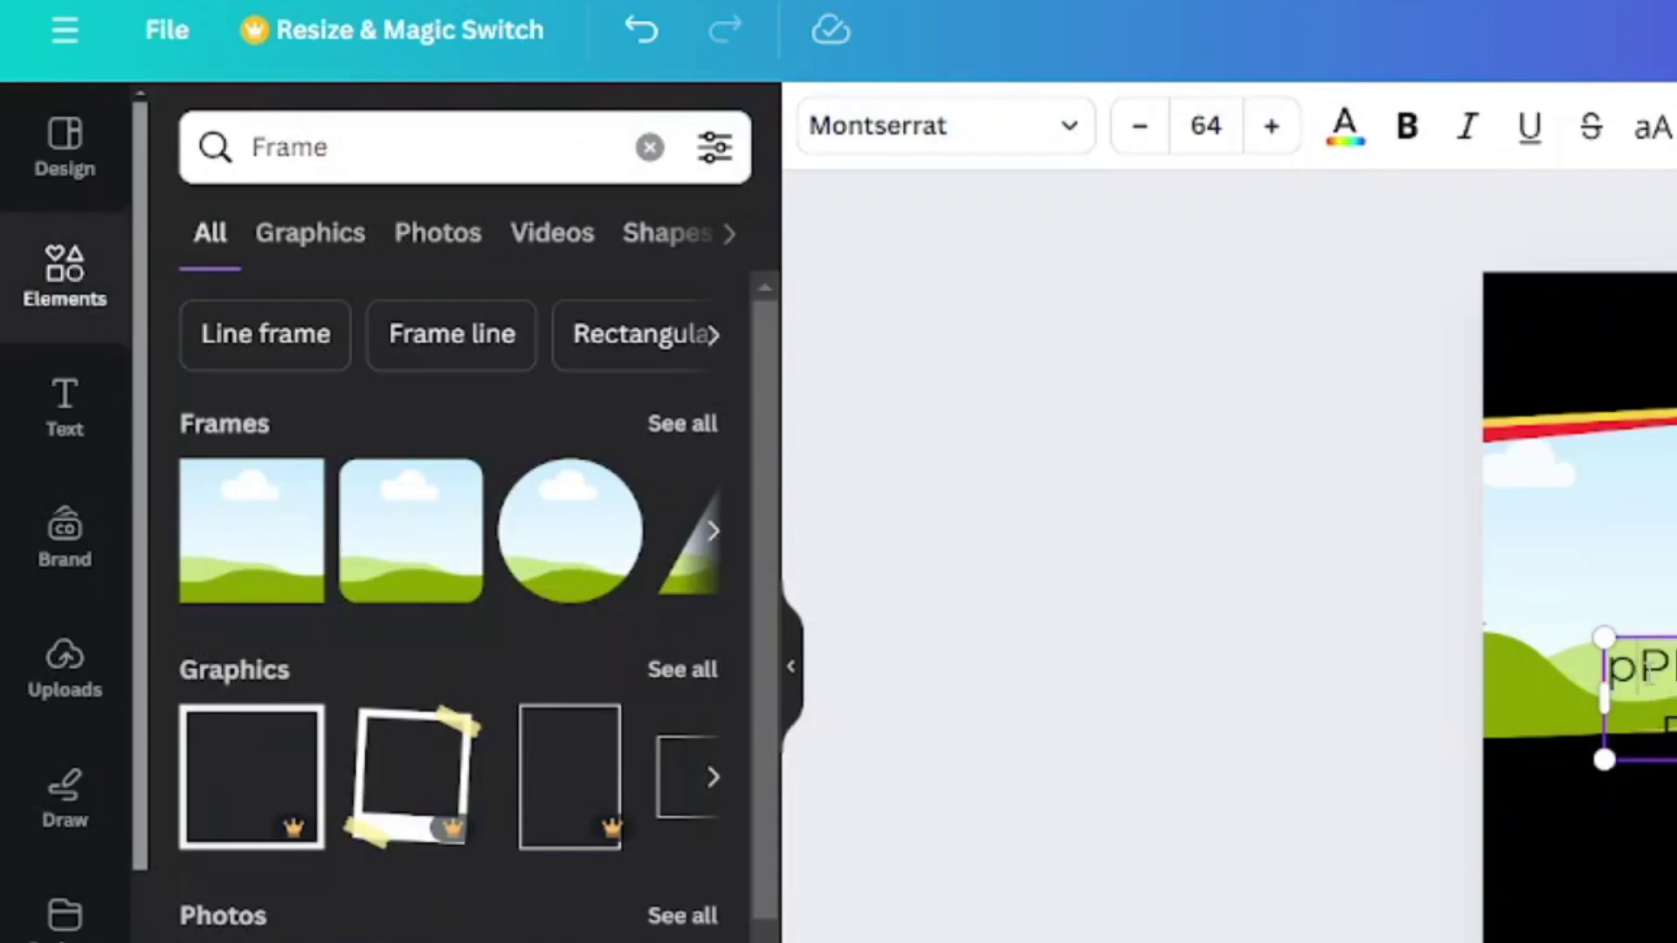
{"action": "left_click", "coordinate": [1668, 577]}
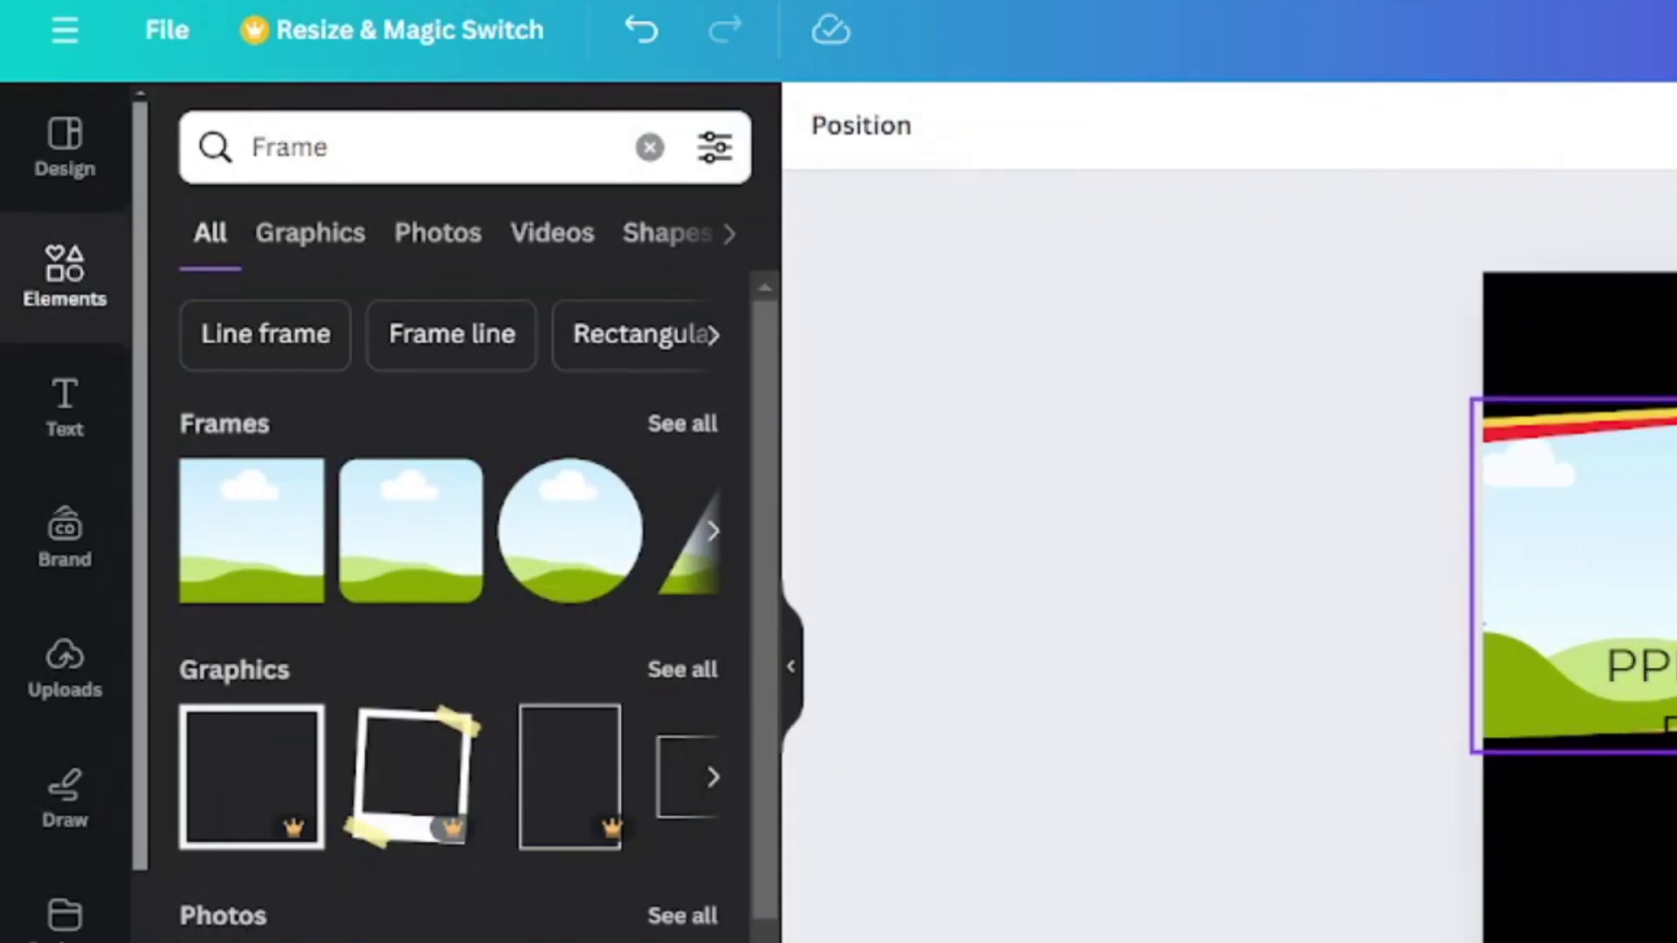
Move the headline onto the black area below the photo frame and colour it white
{"action": "left_click_drag", "start_coordinate": [1670, 660], "coordinate": [1586, 781]}
{"action": "left_click", "coordinate": [1345, 127]}
{"action": "left_click", "coordinate": [592, 345]}
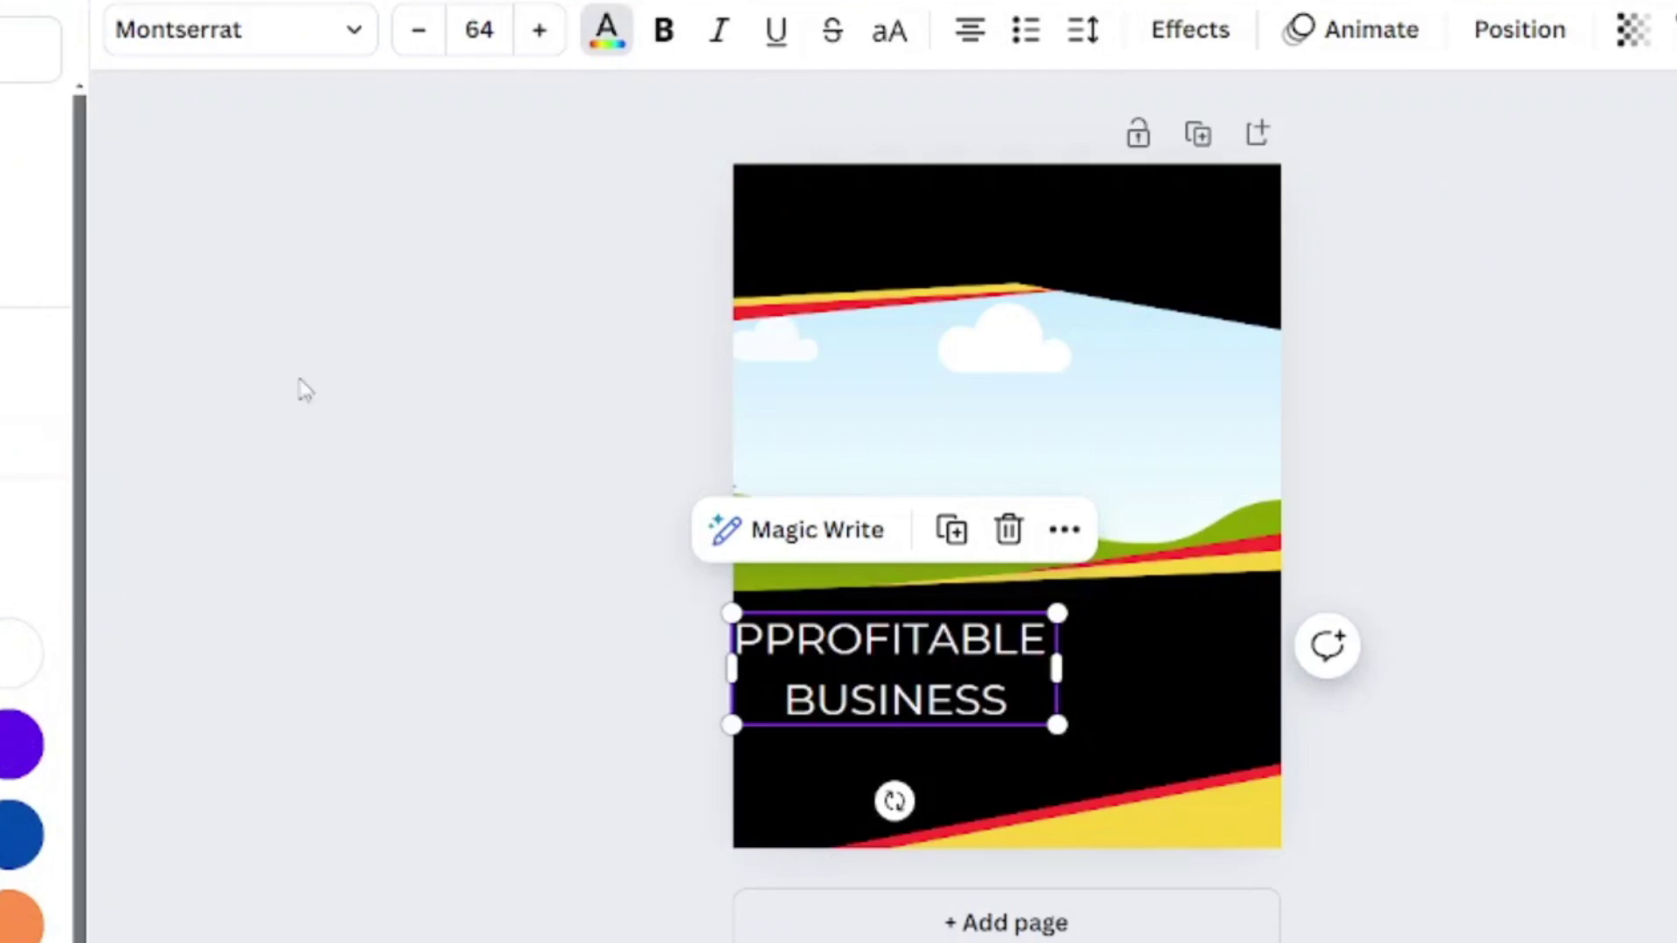
Enlarge the headline to about size 90.7 and make it bold
{"action": "mouse_move", "coordinate": [1057, 664]}
{"action": "left_mouse_down"}
{"action": "mouse_move", "coordinate": [1108, 629]}
{"action": "mouse_move", "coordinate": [1083, 664]}
{"action": "left_mouse_up"}
{"action": "left_click_drag", "start_coordinate": [1083, 723], "coordinate": [1104, 675]}
{"action": "left_click", "coordinate": [663, 33]}
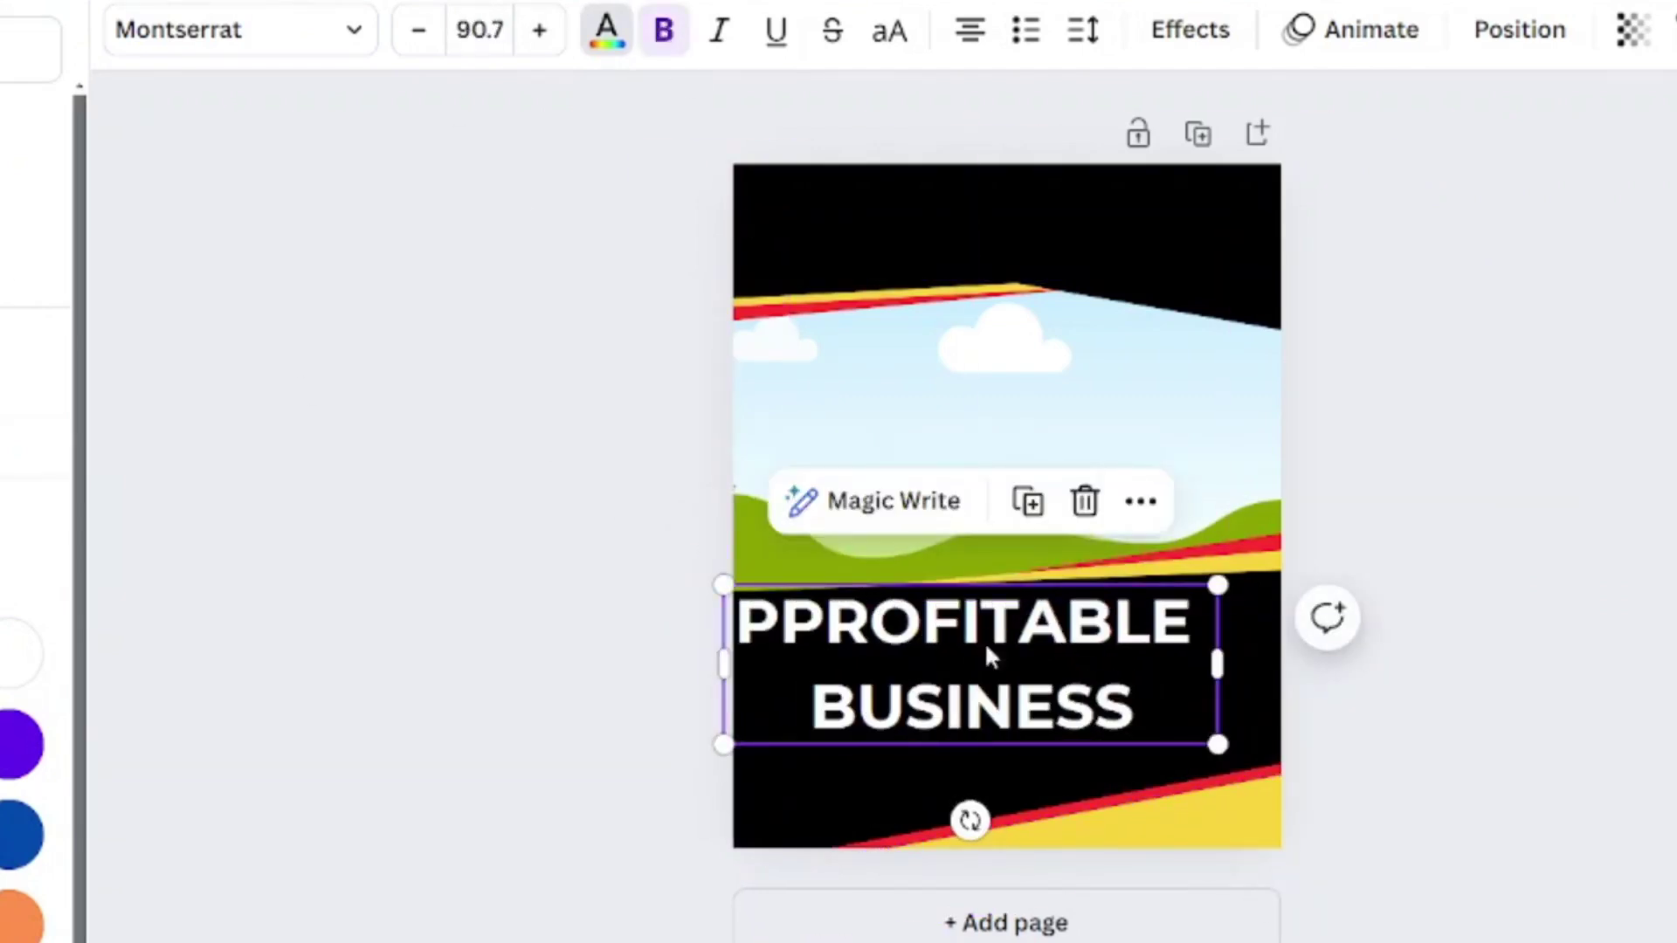
Tighten the headline's line spacing to about 0.98 and left-align the BUSINESS line
{"action": "double_click", "coordinate": [1027, 690]}
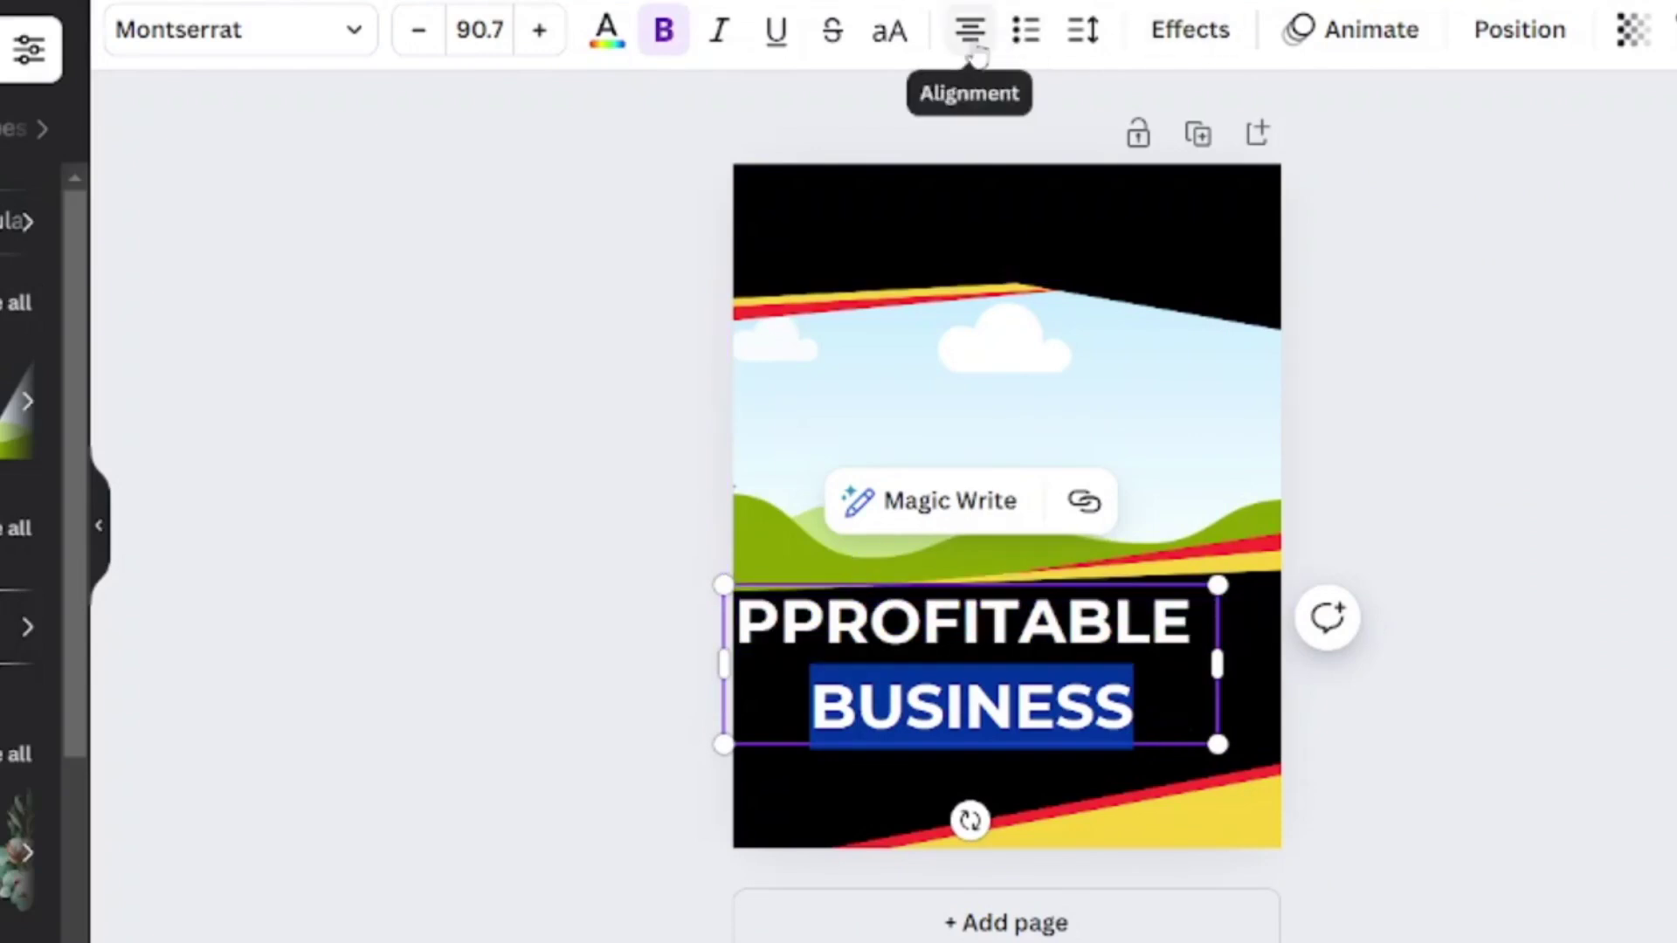
{"action": "left_click", "coordinate": [1083, 30]}
{"action": "left_click_drag", "start_coordinate": [1150, 168], "coordinate": [1157, 180]}
{"action": "left_click_drag", "start_coordinate": [1232, 283], "coordinate": [1164, 289]}
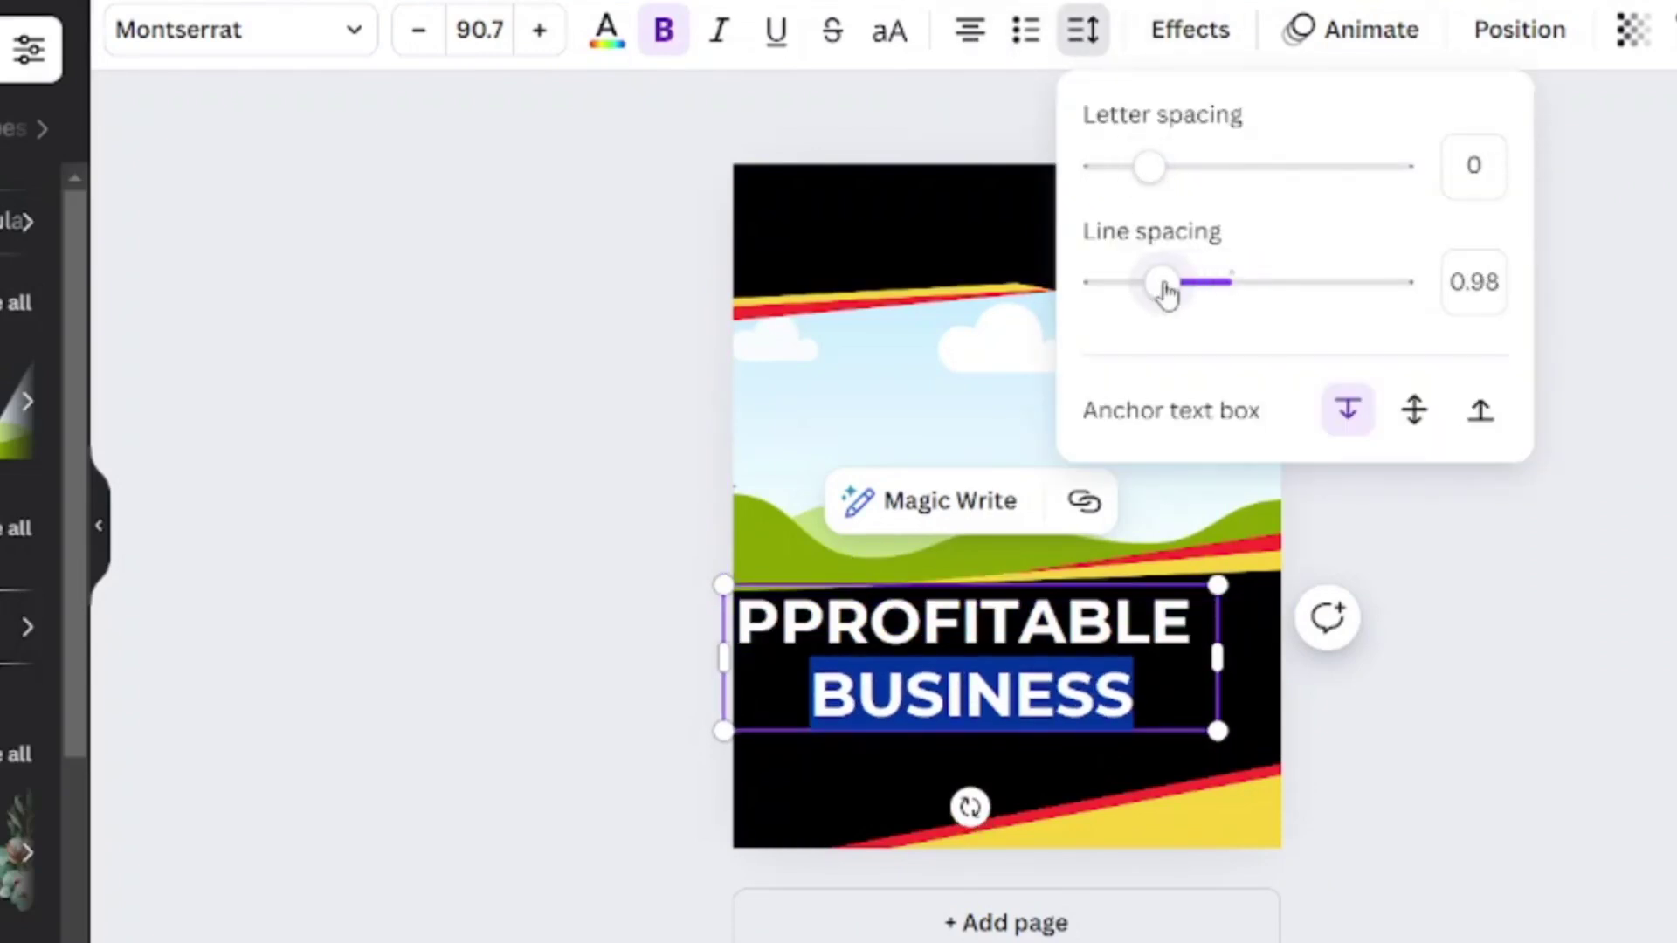
{"action": "left_click", "coordinate": [970, 29]}
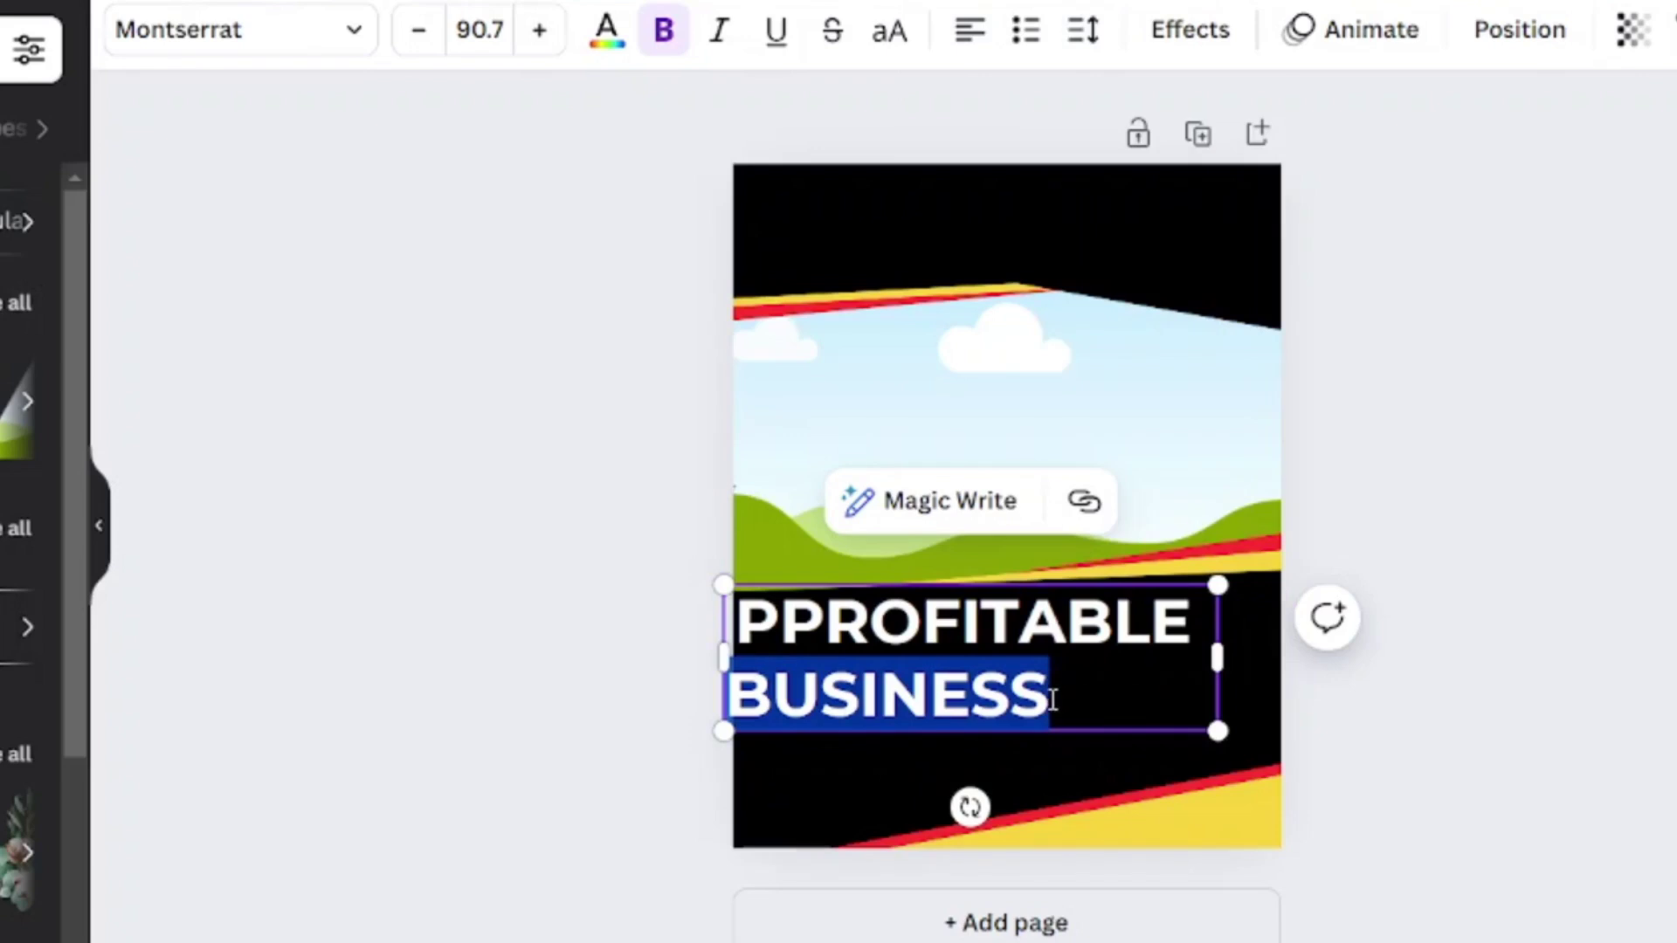
Remove the extra P from the headline's first word and left-align the PROFITABLE line
{"action": "left_click", "coordinate": [821, 620]}
{"action": "key", "text": "BackSpace"}
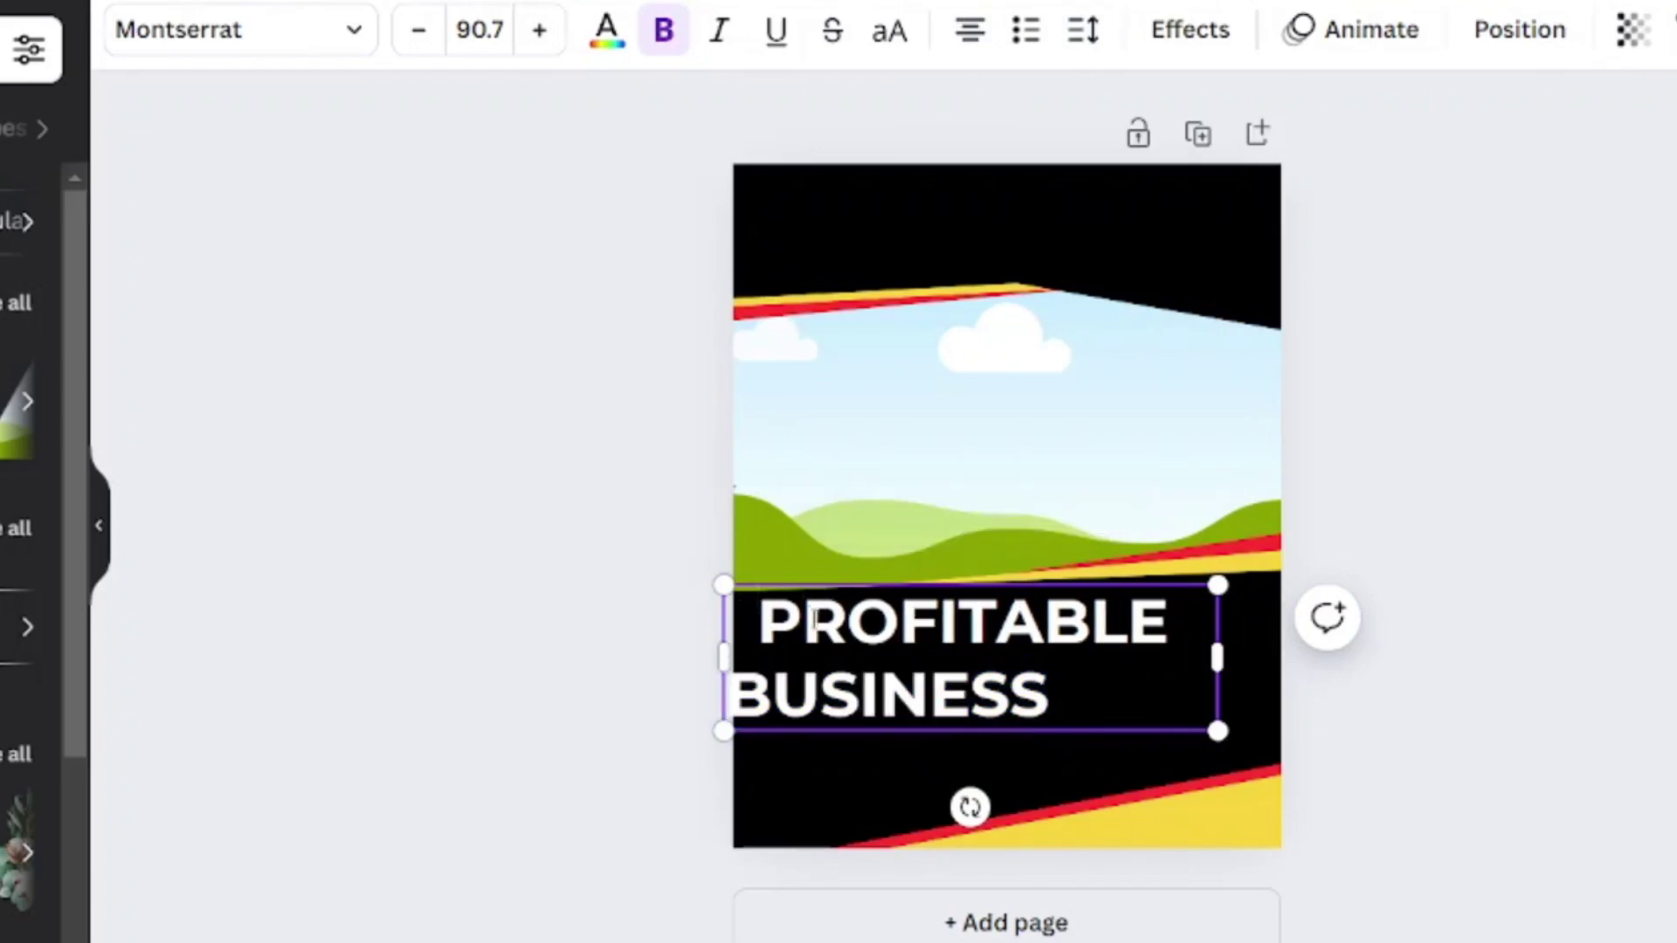
{"action": "type", "text": "P"}
{"action": "key", "text": "BackSpace"}
{"action": "type", "text": "P"}
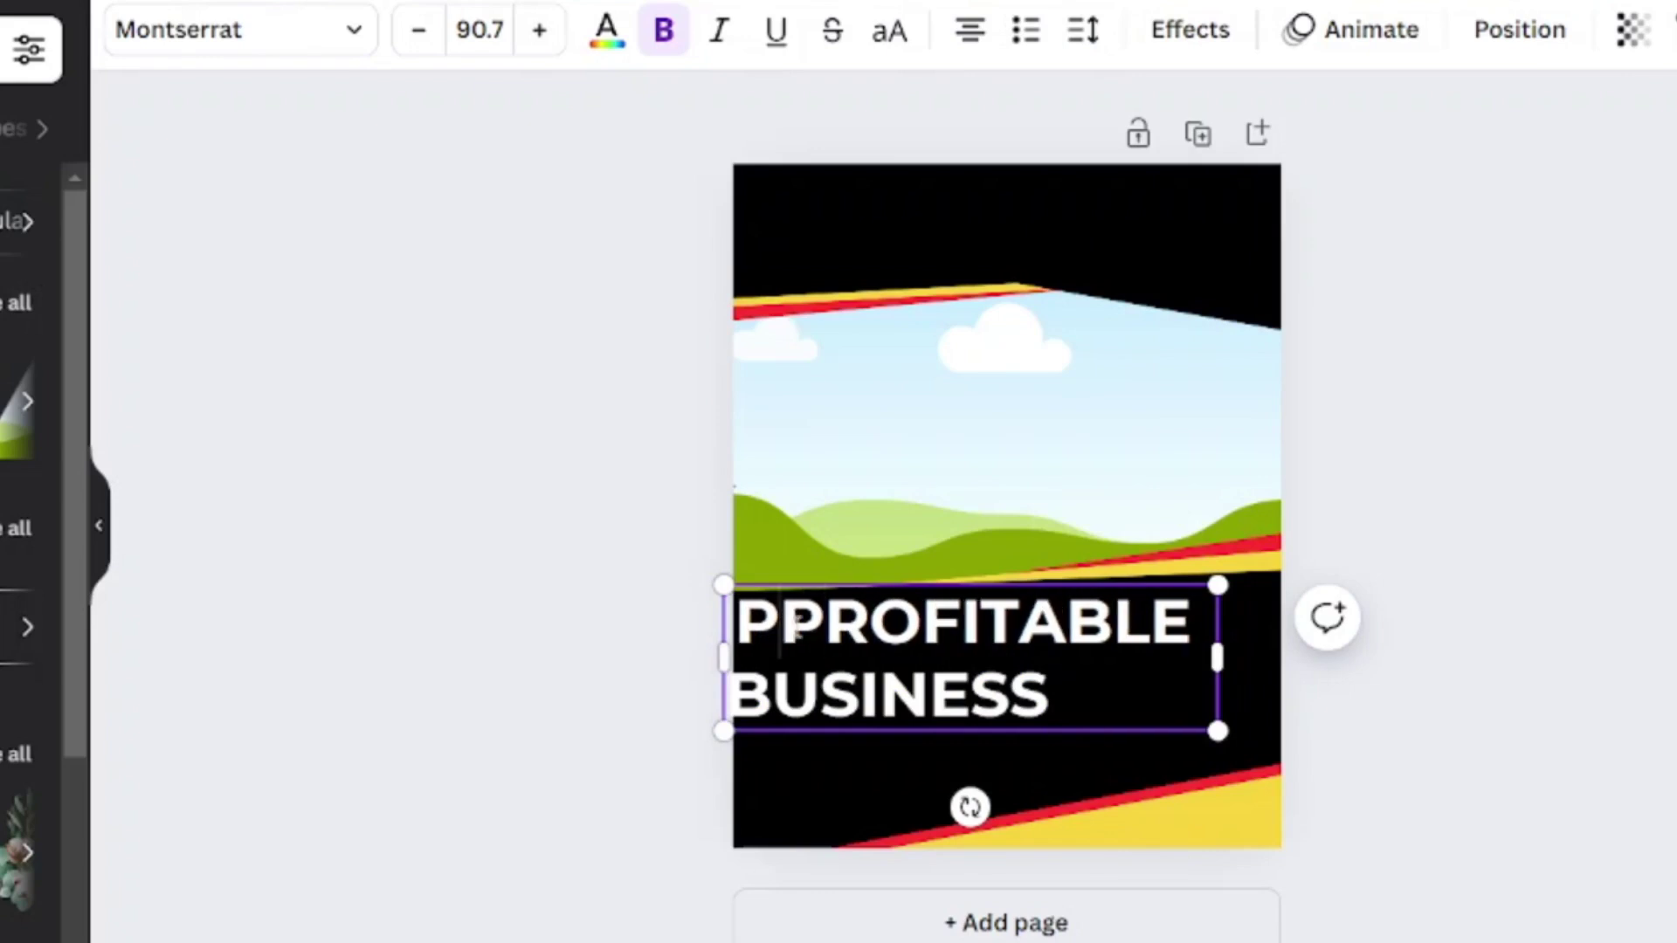
{"action": "key", "text": "BackSpace"}
{"action": "left_click", "coordinate": [970, 29]}
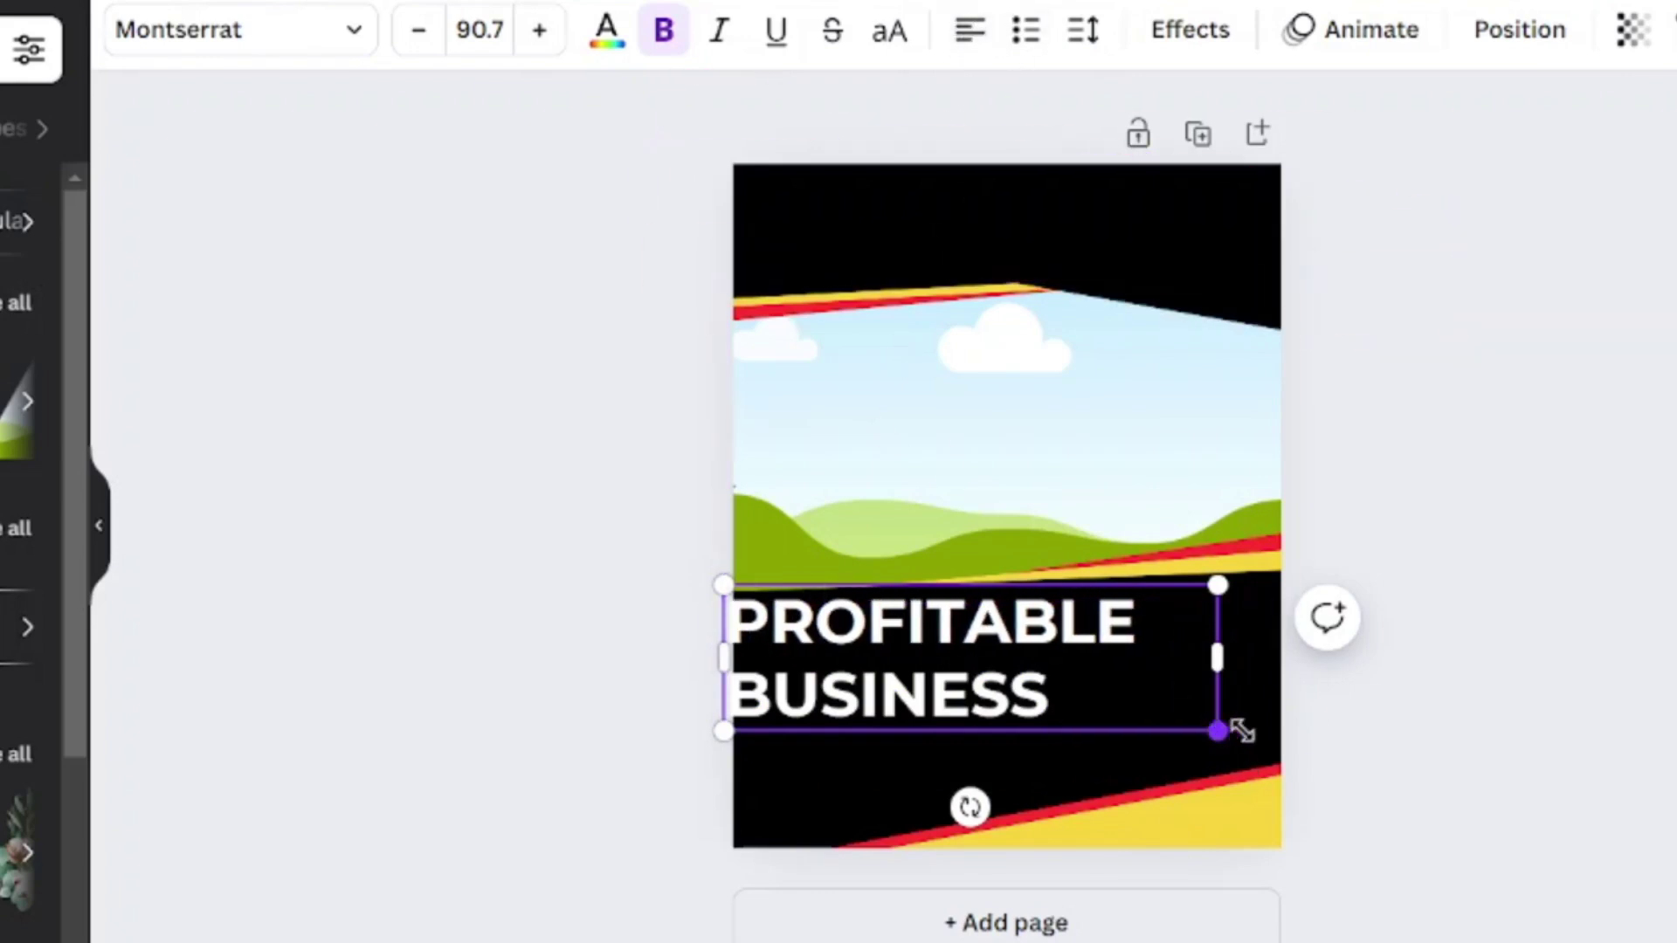
Enlarge the headline to about size 98 and colour the word BUSINESS red
{"action": "left_click_drag", "start_coordinate": [1242, 730], "coordinate": [1283, 738]}
{"action": "left_click", "coordinate": [1516, 566]}
{"action": "left_click", "coordinate": [1049, 706]}
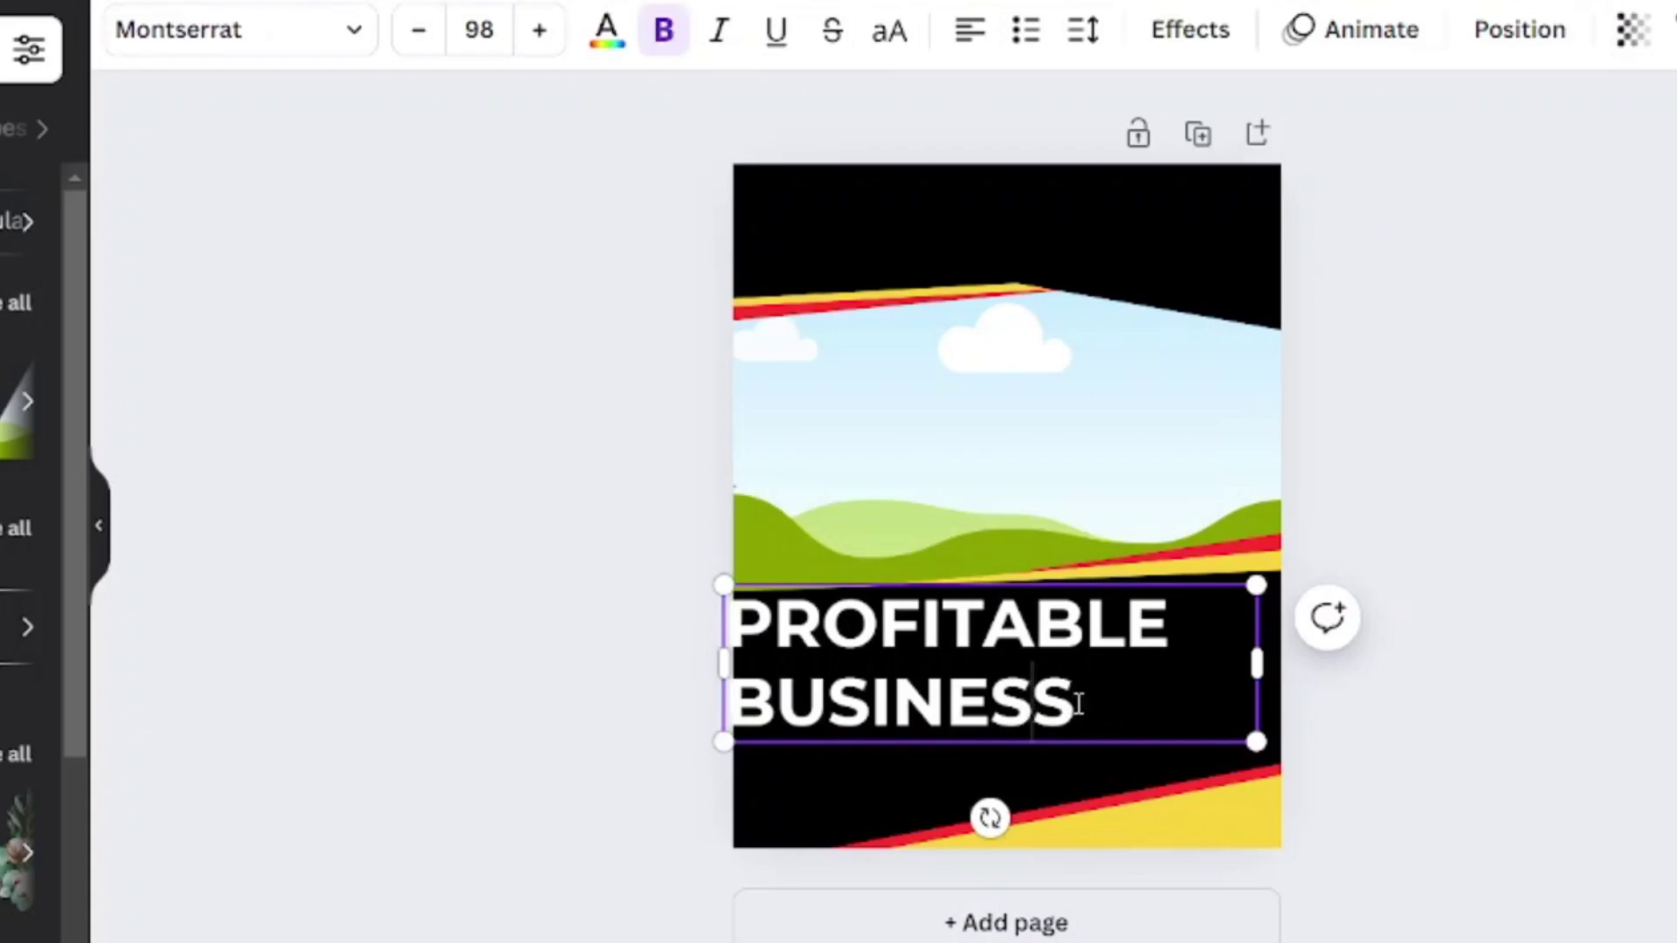
{"action": "left_click_drag", "start_coordinate": [1078, 704], "coordinate": [730, 704]}
{"action": "left_click", "coordinate": [607, 32]}
{"action": "left_click", "coordinate": [0, 218]}
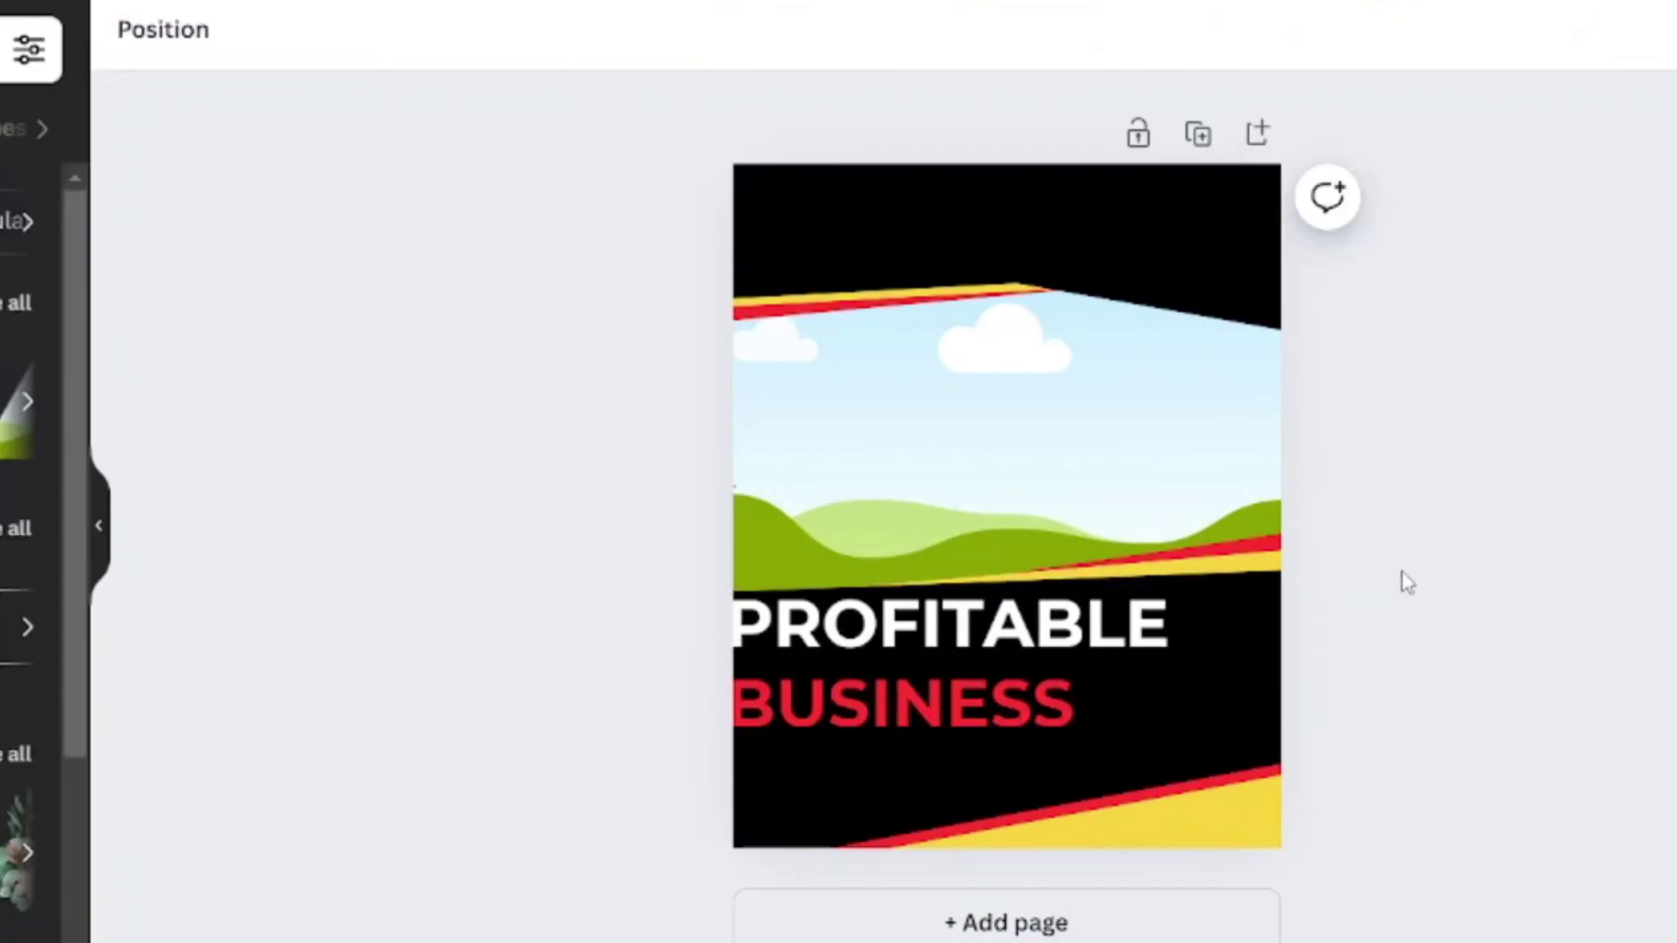
Shorten the photo frame from its lower edge and shift the headline slightly up and in from the page edge
{"action": "left_click", "coordinate": [1022, 411]}
{"action": "mouse_move", "coordinate": [1007, 591]}
{"action": "left_mouse_down"}
{"action": "mouse_move", "coordinate": [1015, 550]}
{"action": "mouse_move", "coordinate": [1019, 583]}
{"action": "left_mouse_up"}
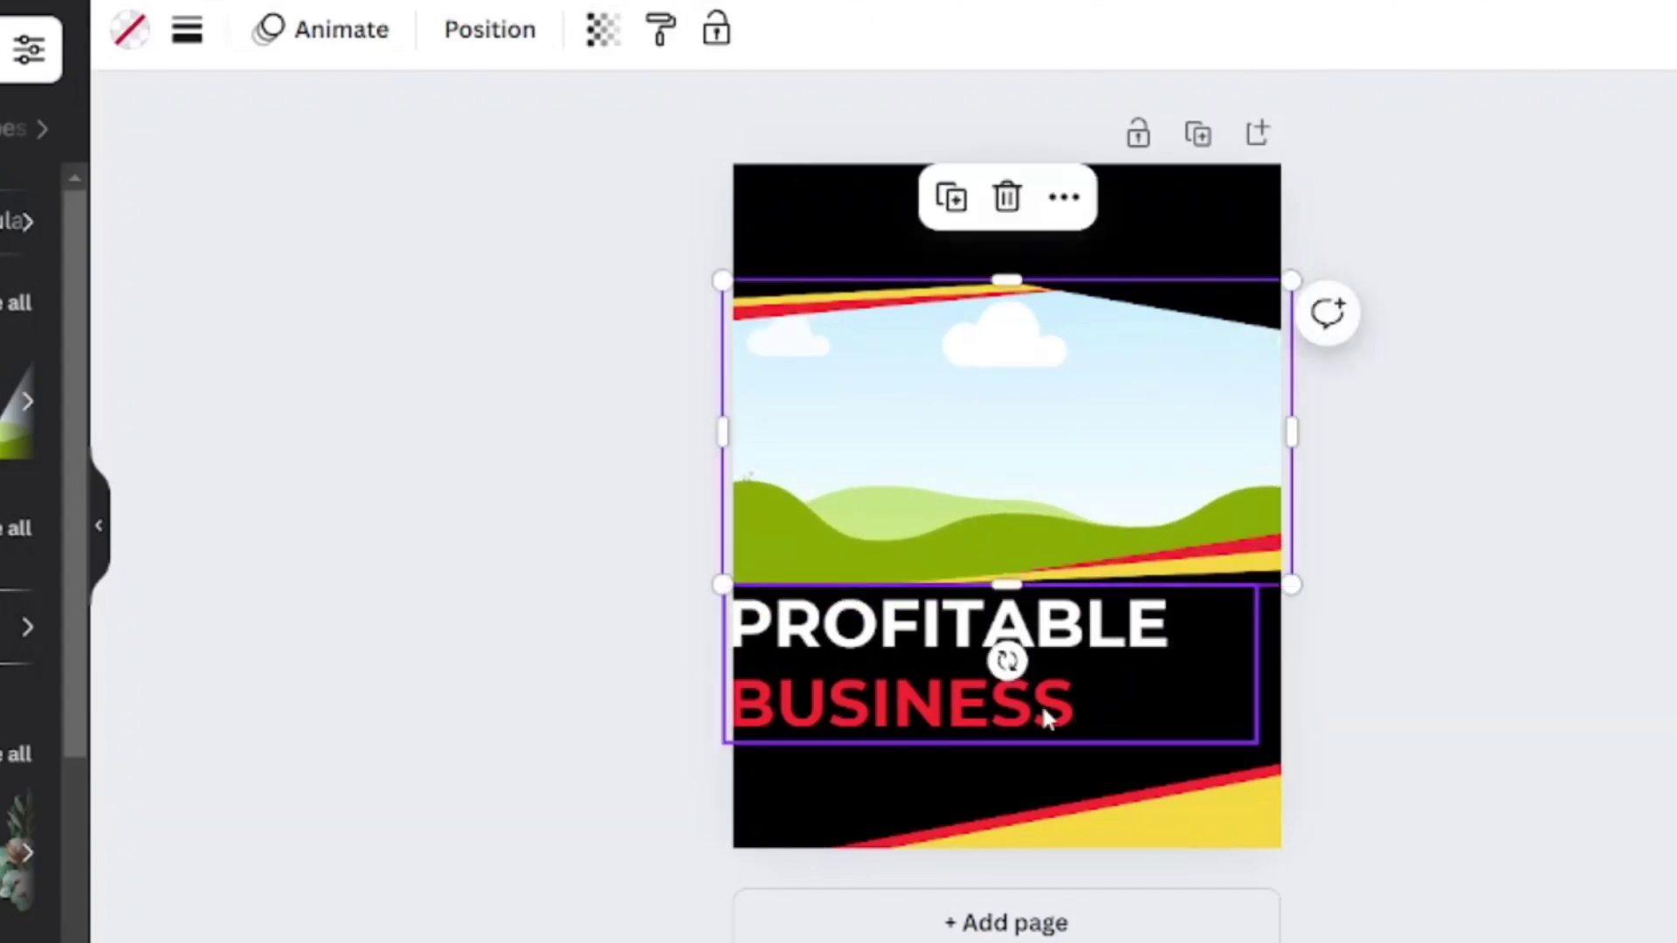
{"action": "left_click_drag", "start_coordinate": [985, 703], "coordinate": [950, 699]}
{"action": "left_click_drag", "start_coordinate": [955, 703], "coordinate": [962, 702]}
{"action": "left_click", "coordinate": [1081, 401]}
{"action": "left_click_drag", "start_coordinate": [1001, 583], "coordinate": [1011, 530]}
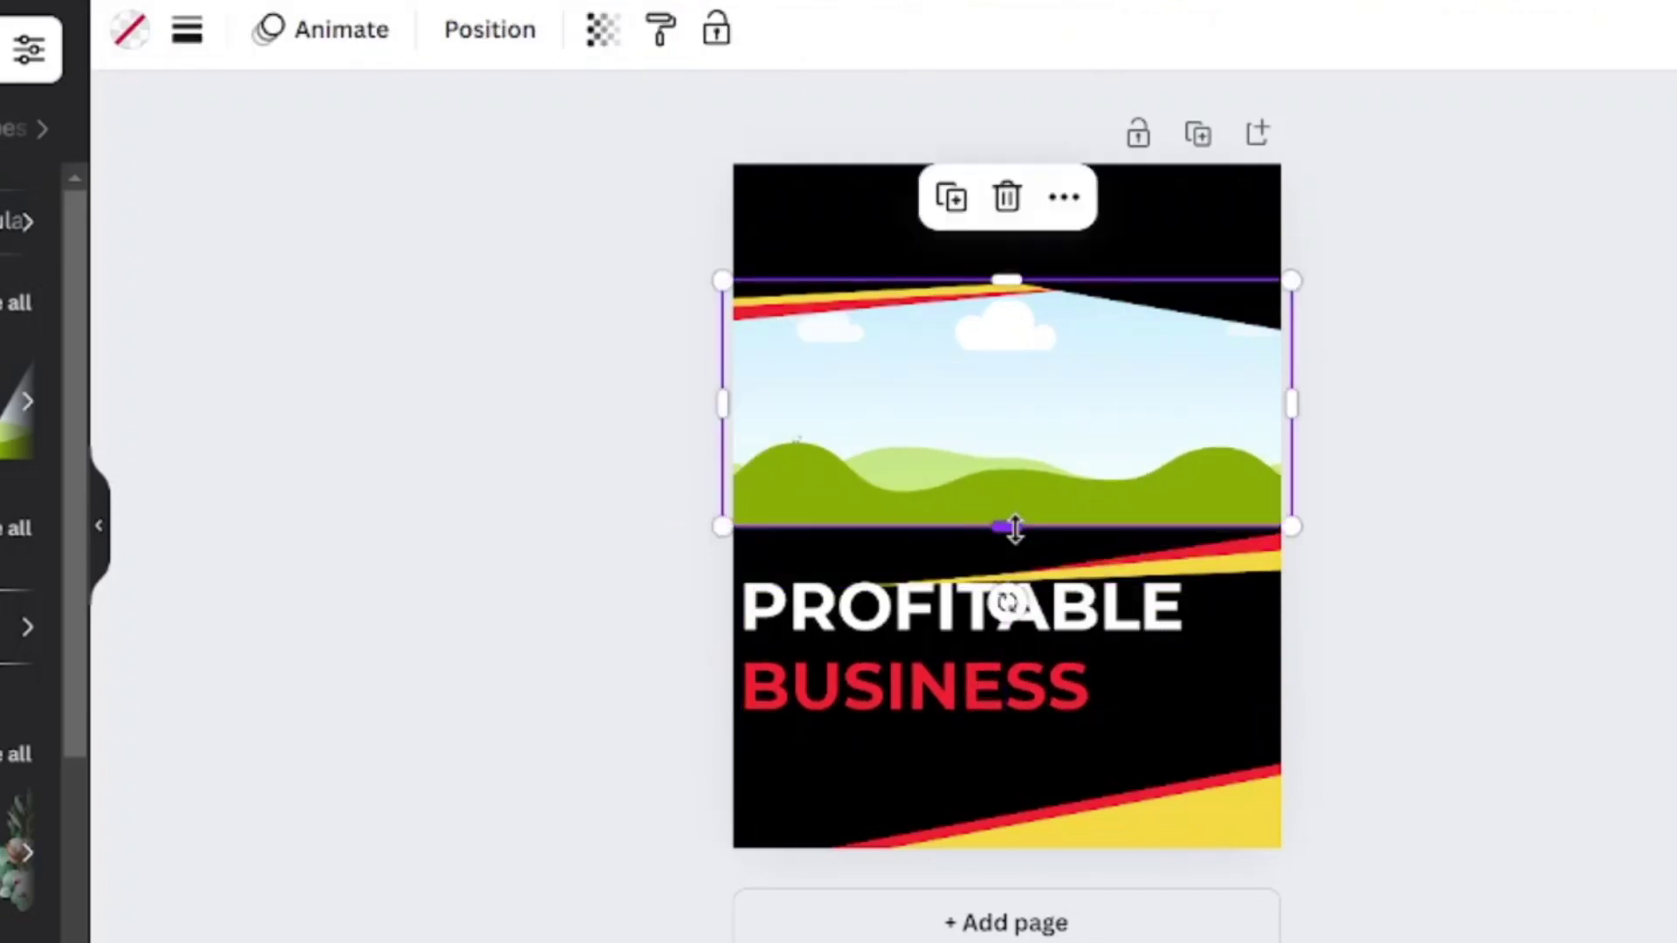
Move the lower yellow and red bars up toward the photo frame's shortened lower edge
{"action": "left_click", "coordinate": [1233, 568]}
{"action": "left_click_drag", "start_coordinate": [1232, 559], "coordinate": [1236, 548]}
{"action": "left_click_drag", "start_coordinate": [1139, 531], "coordinate": [1172, 498]}
{"action": "left_click", "coordinate": [1450, 501]}
Change the layer order at the lower yellow bar and raise it over the frame's lower edge, leaving a thin red strip above it
{"action": "left_click", "coordinate": [955, 446]}
{"action": "right_click", "coordinate": [1183, 524]}
{"action": "mouse_move", "coordinate": [1293, 551]}
{"action": "left_click", "coordinate": [1572, 690]}
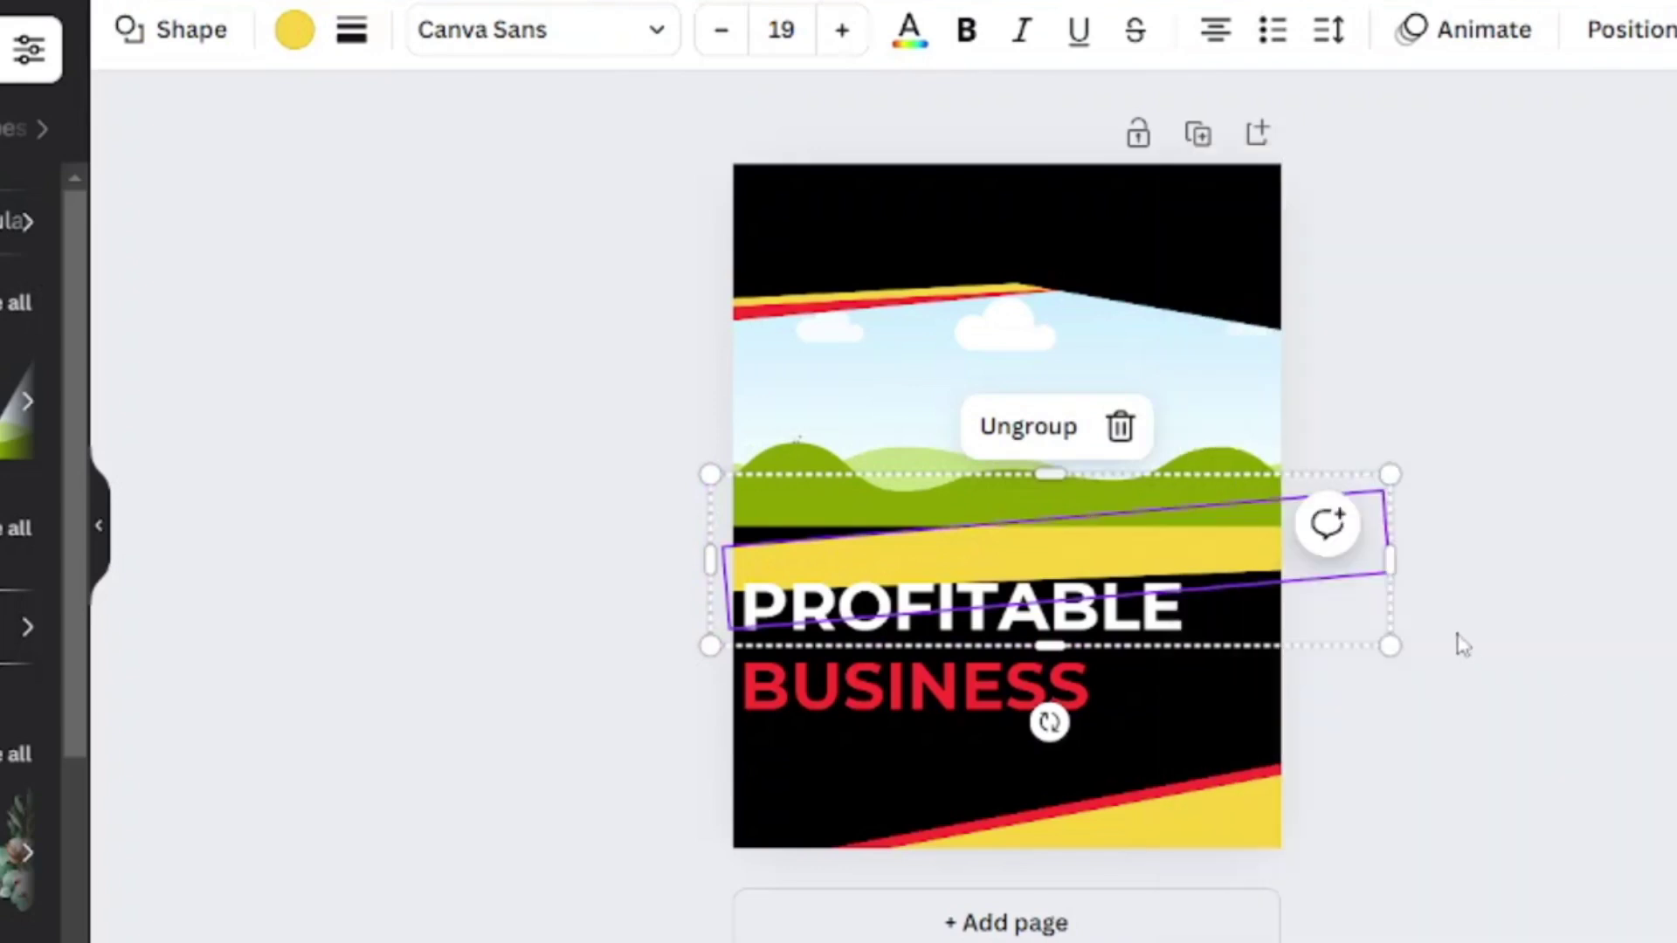
{"action": "left_click", "coordinate": [1145, 539]}
{"action": "mouse_move", "coordinate": [1140, 525]}
{"action": "left_mouse_down"}
{"action": "mouse_move", "coordinate": [1142, 490]}
{"action": "mouse_move", "coordinate": [1153, 509]}
{"action": "mouse_move", "coordinate": [1119, 534]}
{"action": "left_mouse_up"}
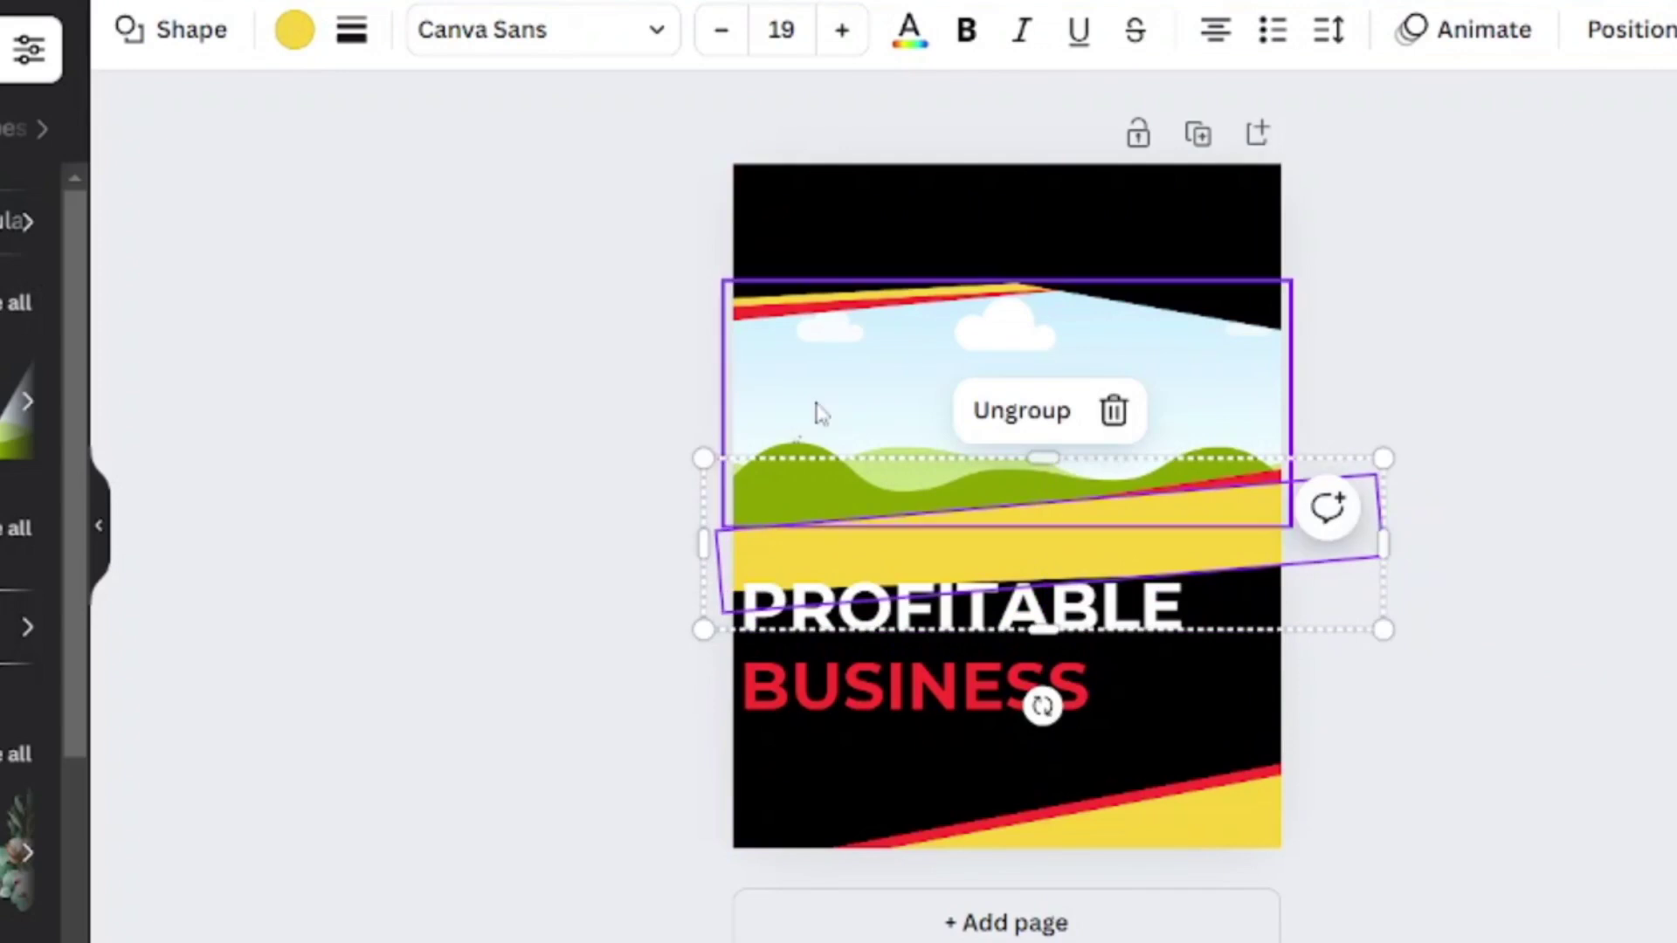
Lay a copy of the top black bar across the lower yellow bar and rotate it level beneath the photo frame
{"action": "left_click", "coordinate": [981, 206]}
{"action": "left_click_drag", "start_coordinate": [981, 206], "coordinate": [898, 593]}
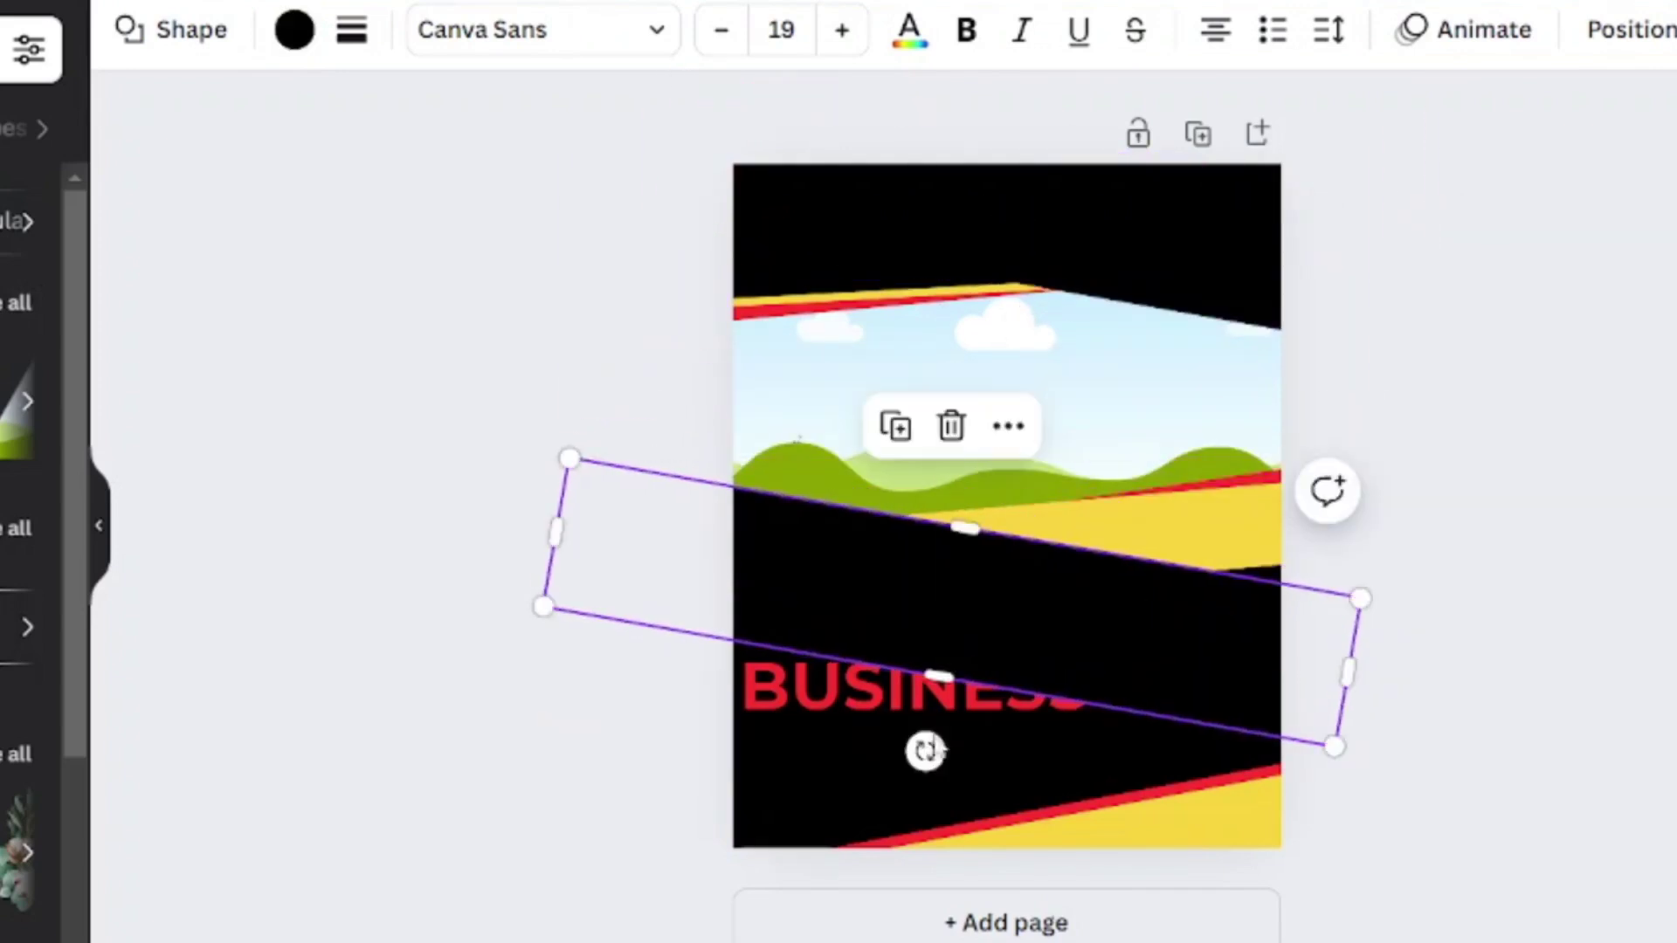
{"action": "mouse_move", "coordinate": [925, 749]}
{"action": "left_mouse_down"}
{"action": "mouse_move", "coordinate": [961, 760]}
{"action": "mouse_move", "coordinate": [947, 753]}
{"action": "left_mouse_up"}
{"action": "mouse_move", "coordinate": [1034, 575]}
{"action": "left_mouse_down"}
{"action": "mouse_move", "coordinate": [1051, 557]}
{"action": "mouse_move", "coordinate": [1041, 568]}
{"action": "left_mouse_up"}
Send the lower black bar behind the headline and move the headline up directly beneath the photo frame
{"action": "right_click", "coordinate": [1040, 566]}
{"action": "mouse_move", "coordinate": [1331, 489]}
{"action": "left_click", "coordinate": [1521, 627]}
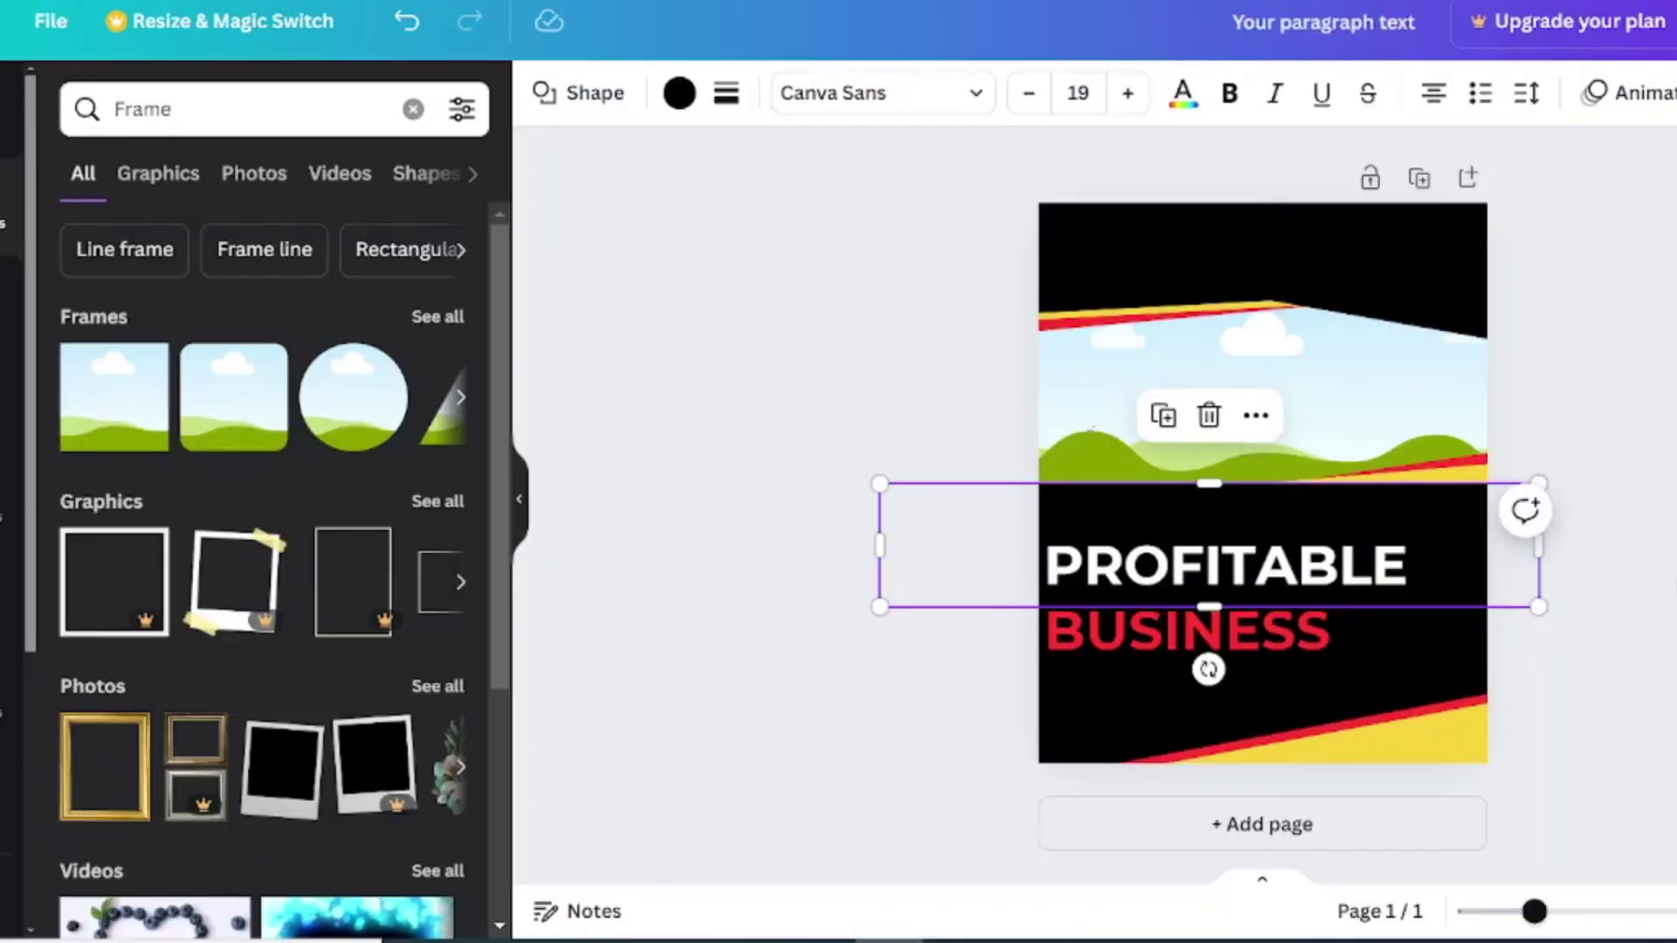
{"action": "mouse_move", "coordinate": [1292, 585]}
{"action": "left_mouse_down"}
{"action": "mouse_move", "coordinate": [1296, 562]}
{"action": "mouse_move", "coordinate": [1278, 587]}
{"action": "left_mouse_up"}
{"action": "left_click_drag", "start_coordinate": [1219, 614], "coordinate": [1173, 694]}
{"action": "left_click", "coordinate": [1672, 443]}
Add a text box below the headline, clear its placeholder text and set its size to 29
{"action": "left_click", "coordinate": [1209, 649]}
{"action": "key", "text": "t"}
{"action": "triple_click", "coordinate": [1180, 628]}
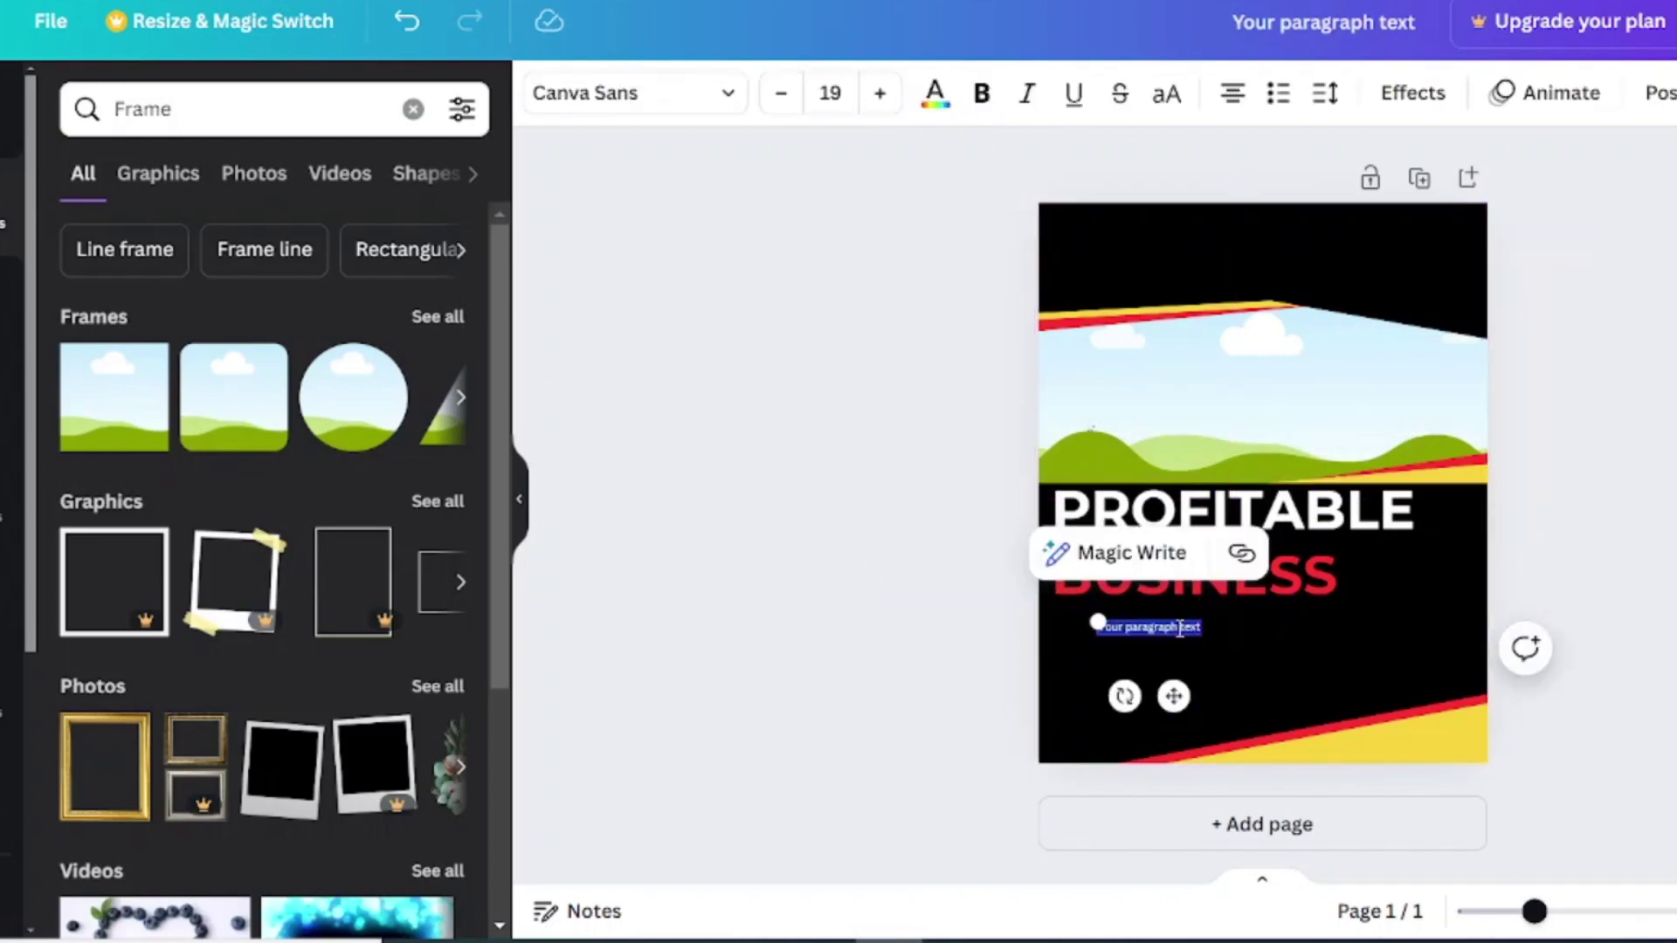
{"action": "key", "text": "BackSpace"}
{"action": "left_click", "coordinate": [878, 93]}
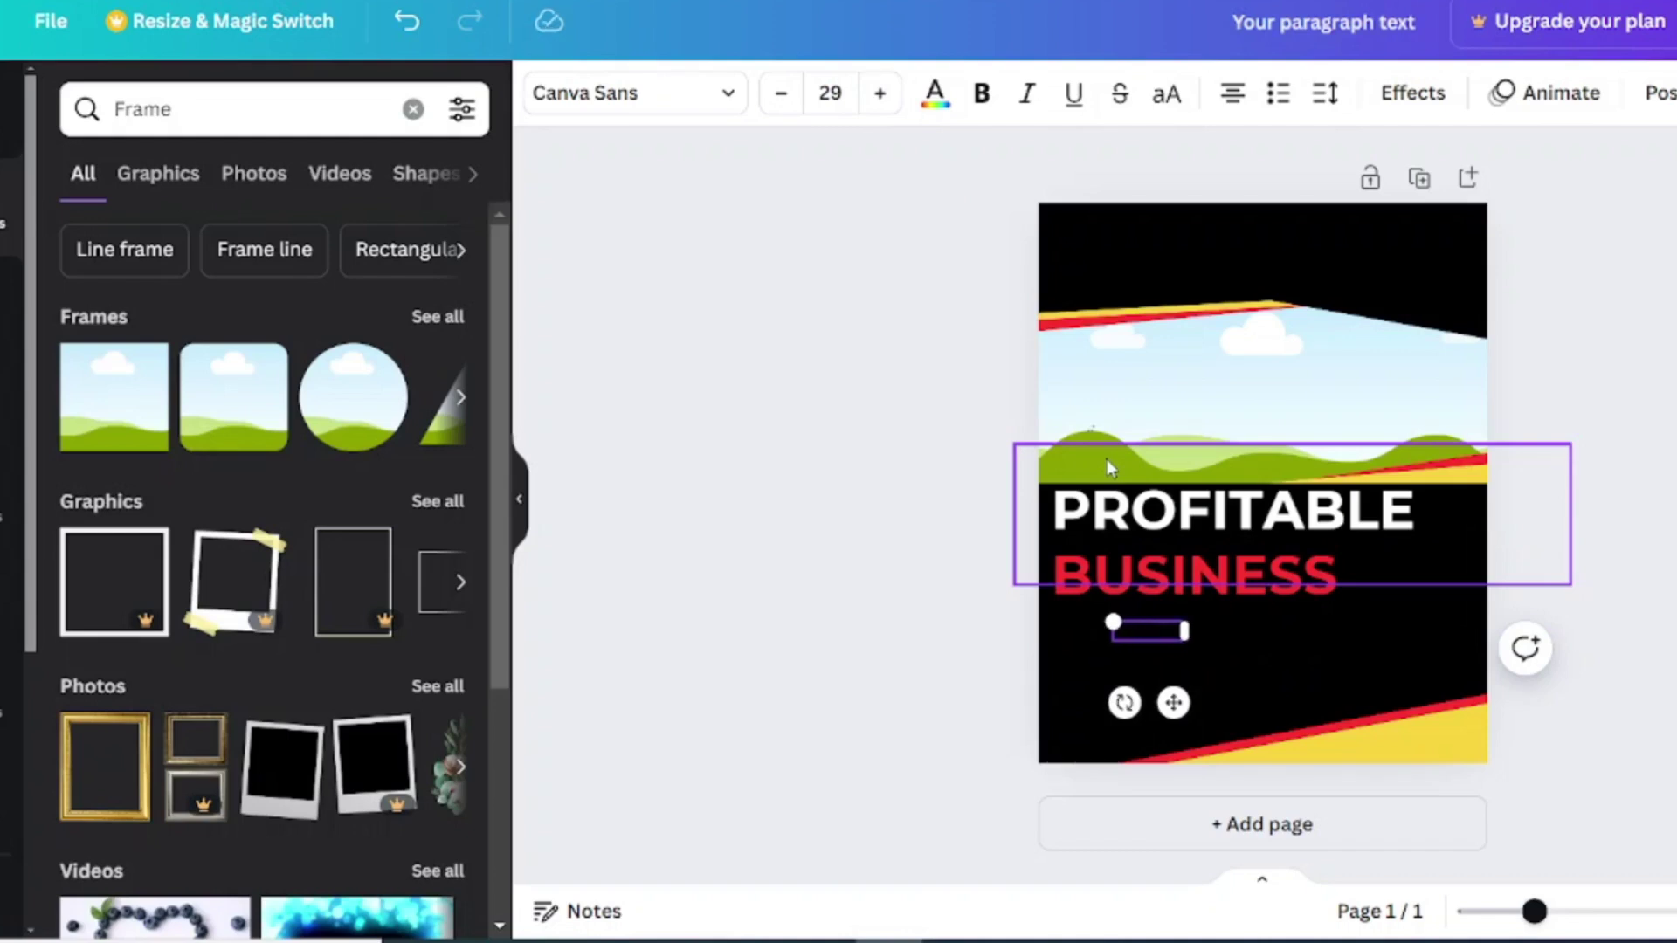
Colour the small text below the headline white and make it read "Your Business Partner"
{"action": "left_click", "coordinate": [935, 94]}
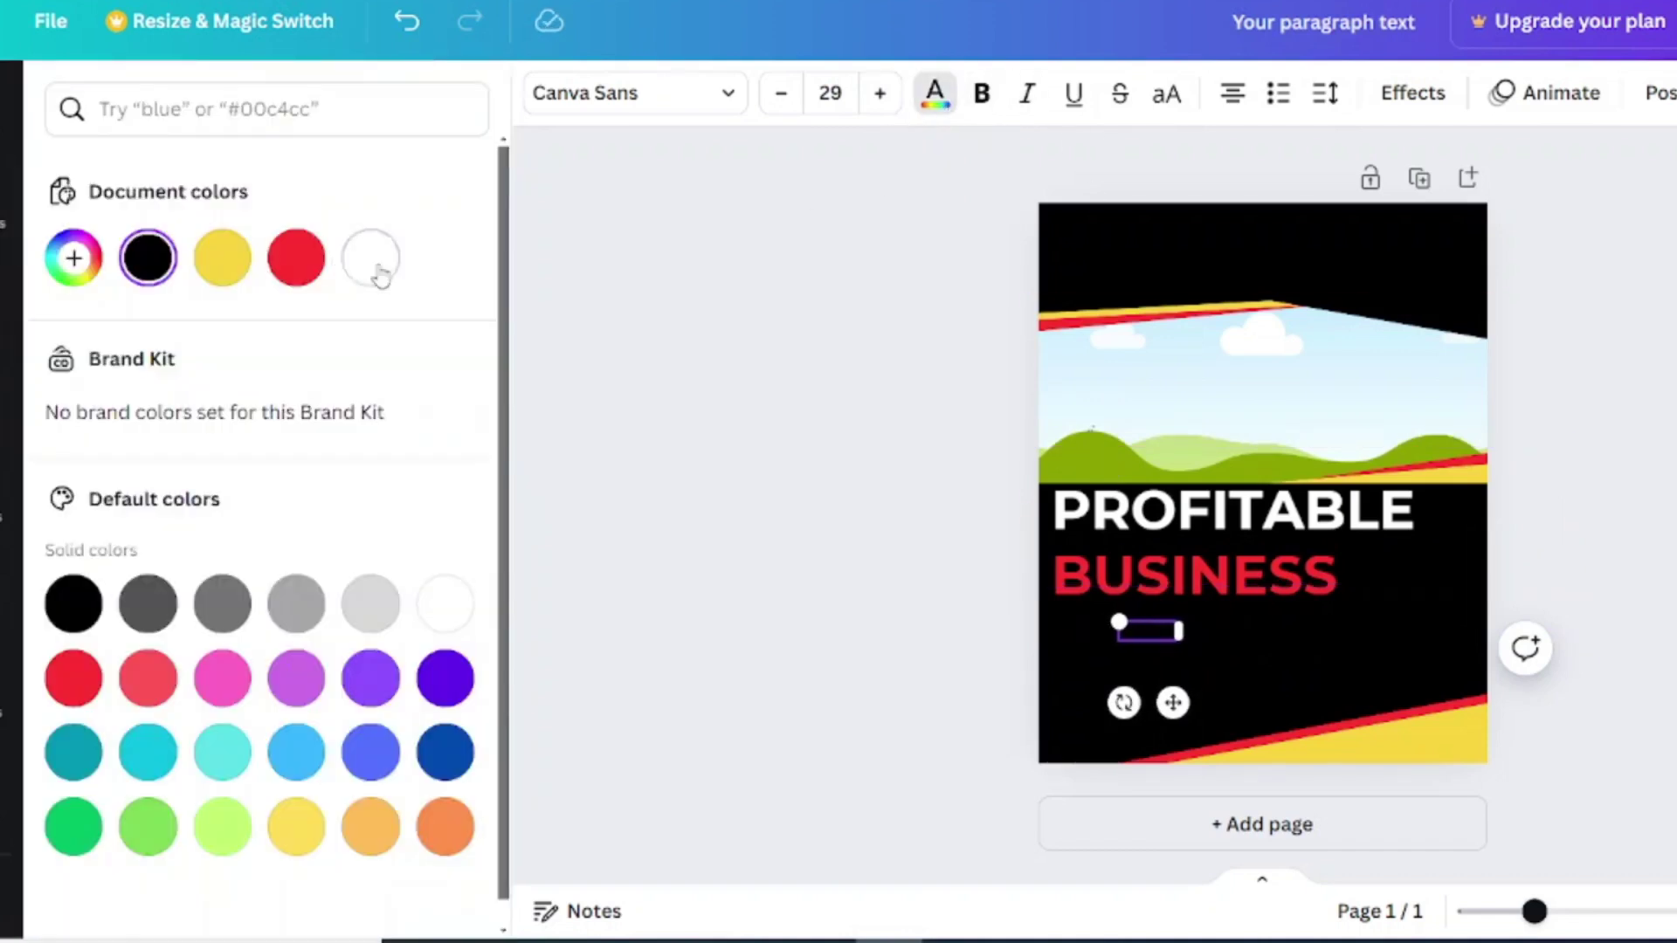
{"action": "type", "text": "YOUR B"}
{"action": "left_click", "coordinate": [371, 257]}
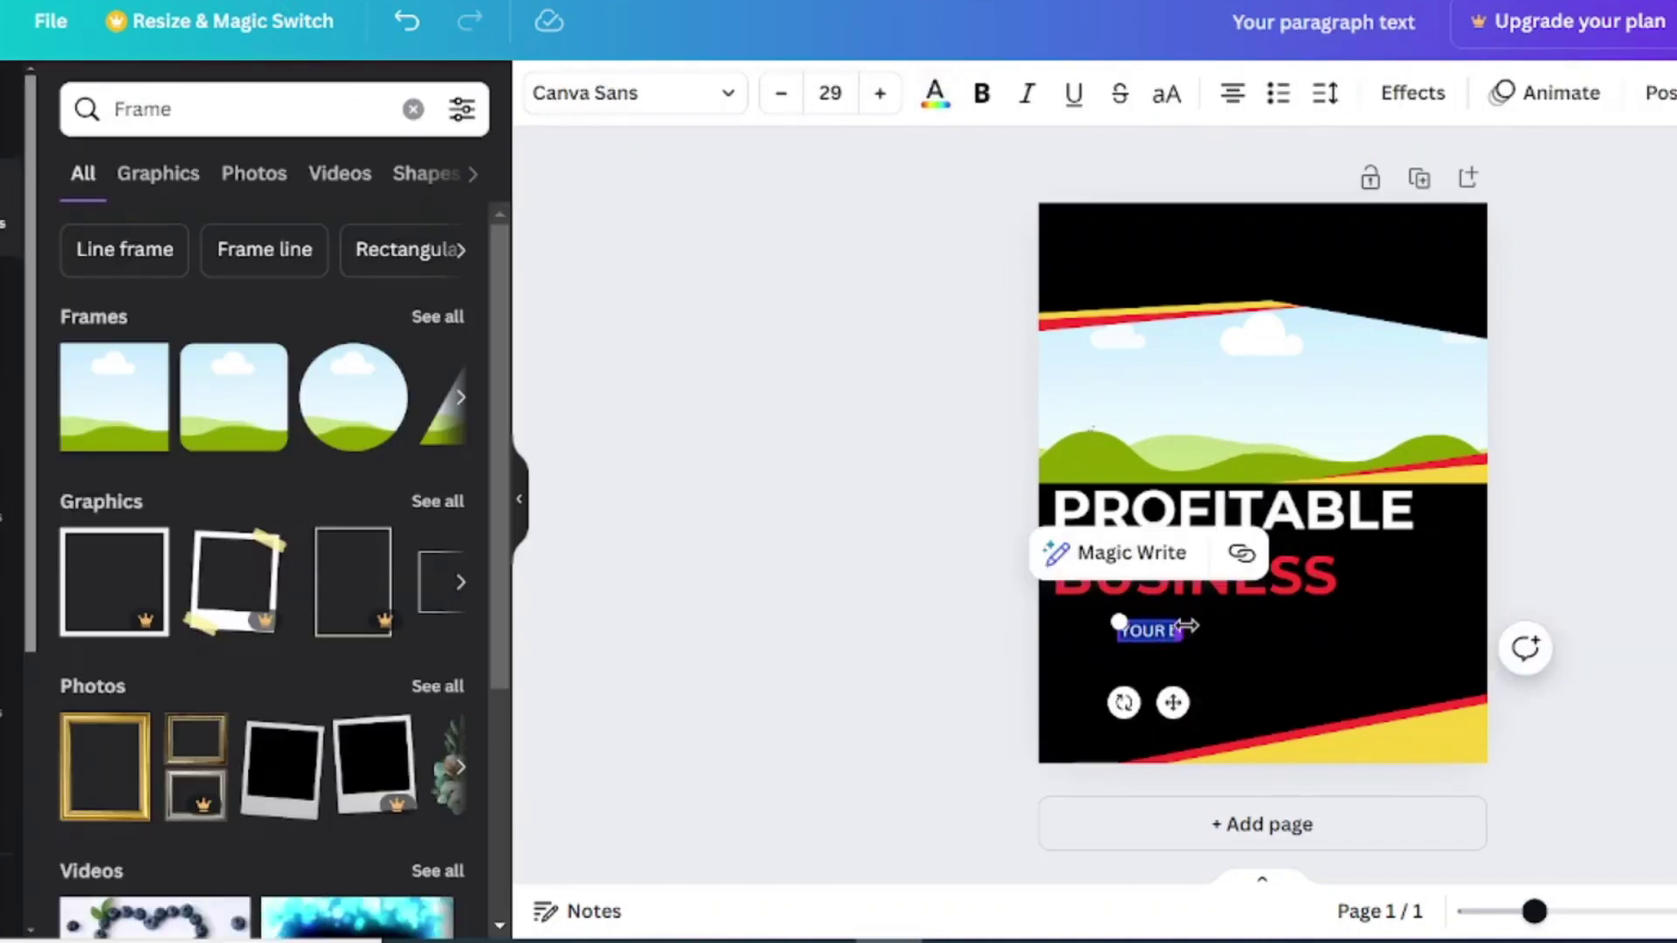
{"action": "key", "text": "BackSpace"}
{"action": "type", "text": "Your Business Partne"}
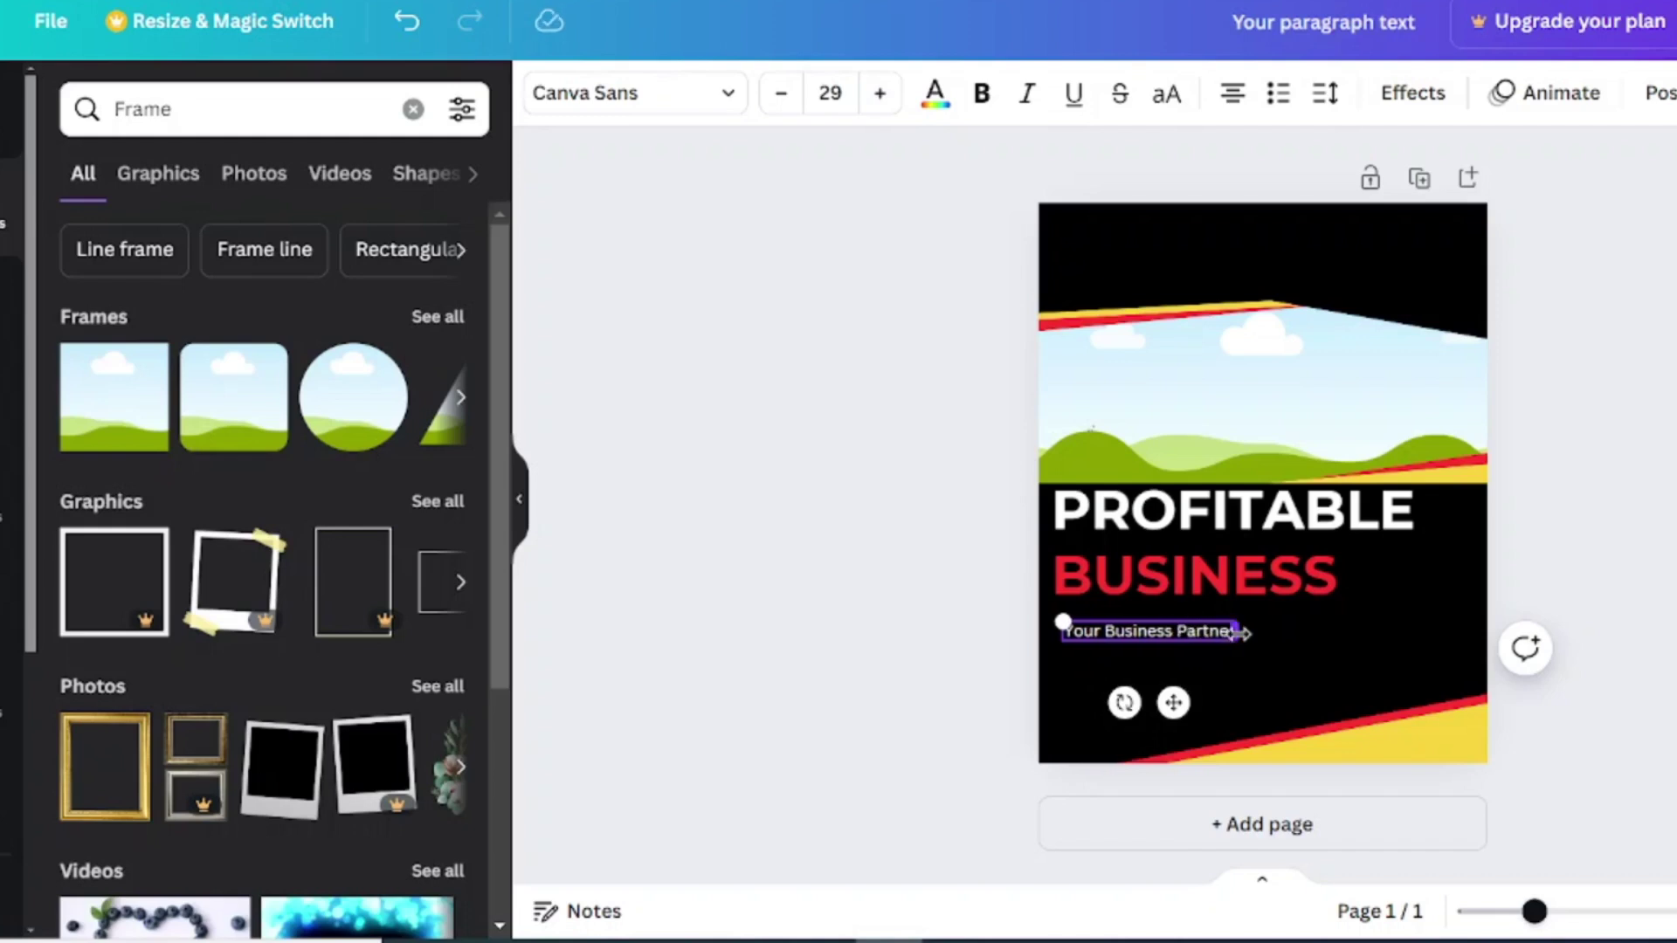
Widen the tagline's text box, set its size to 50 and move it up directly beneath the word BUSINESS
{"action": "left_click_drag", "start_coordinate": [1242, 633], "coordinate": [1343, 633]}
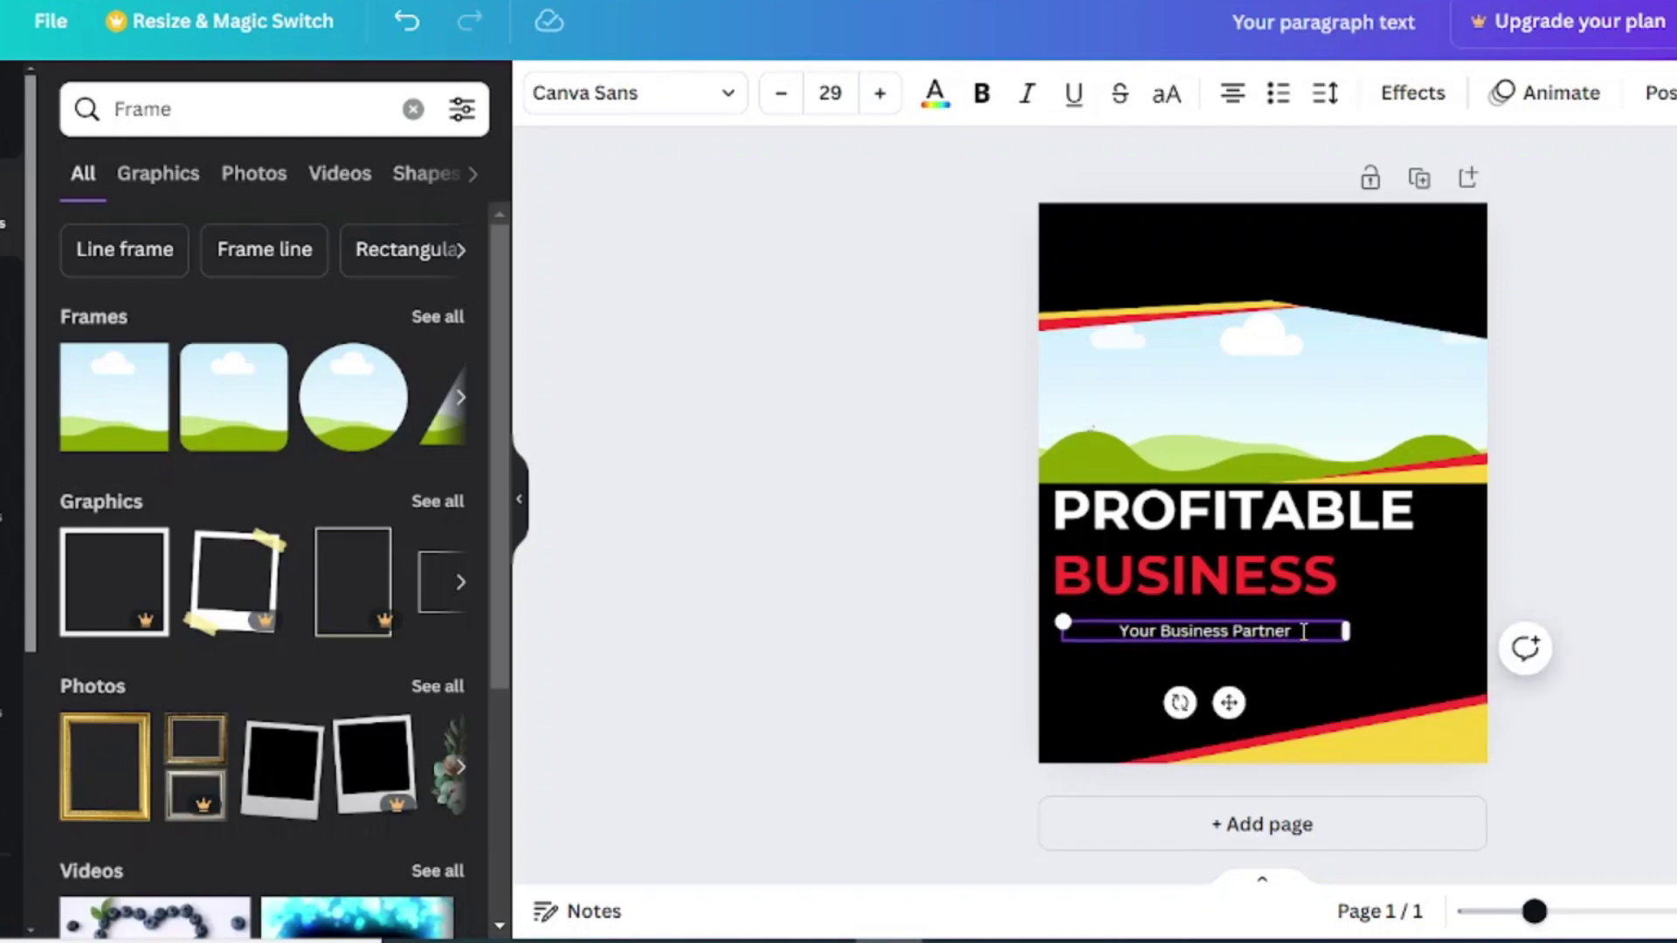
{"action": "left_click", "coordinate": [880, 93]}
{"action": "left_click", "coordinate": [830, 93]}
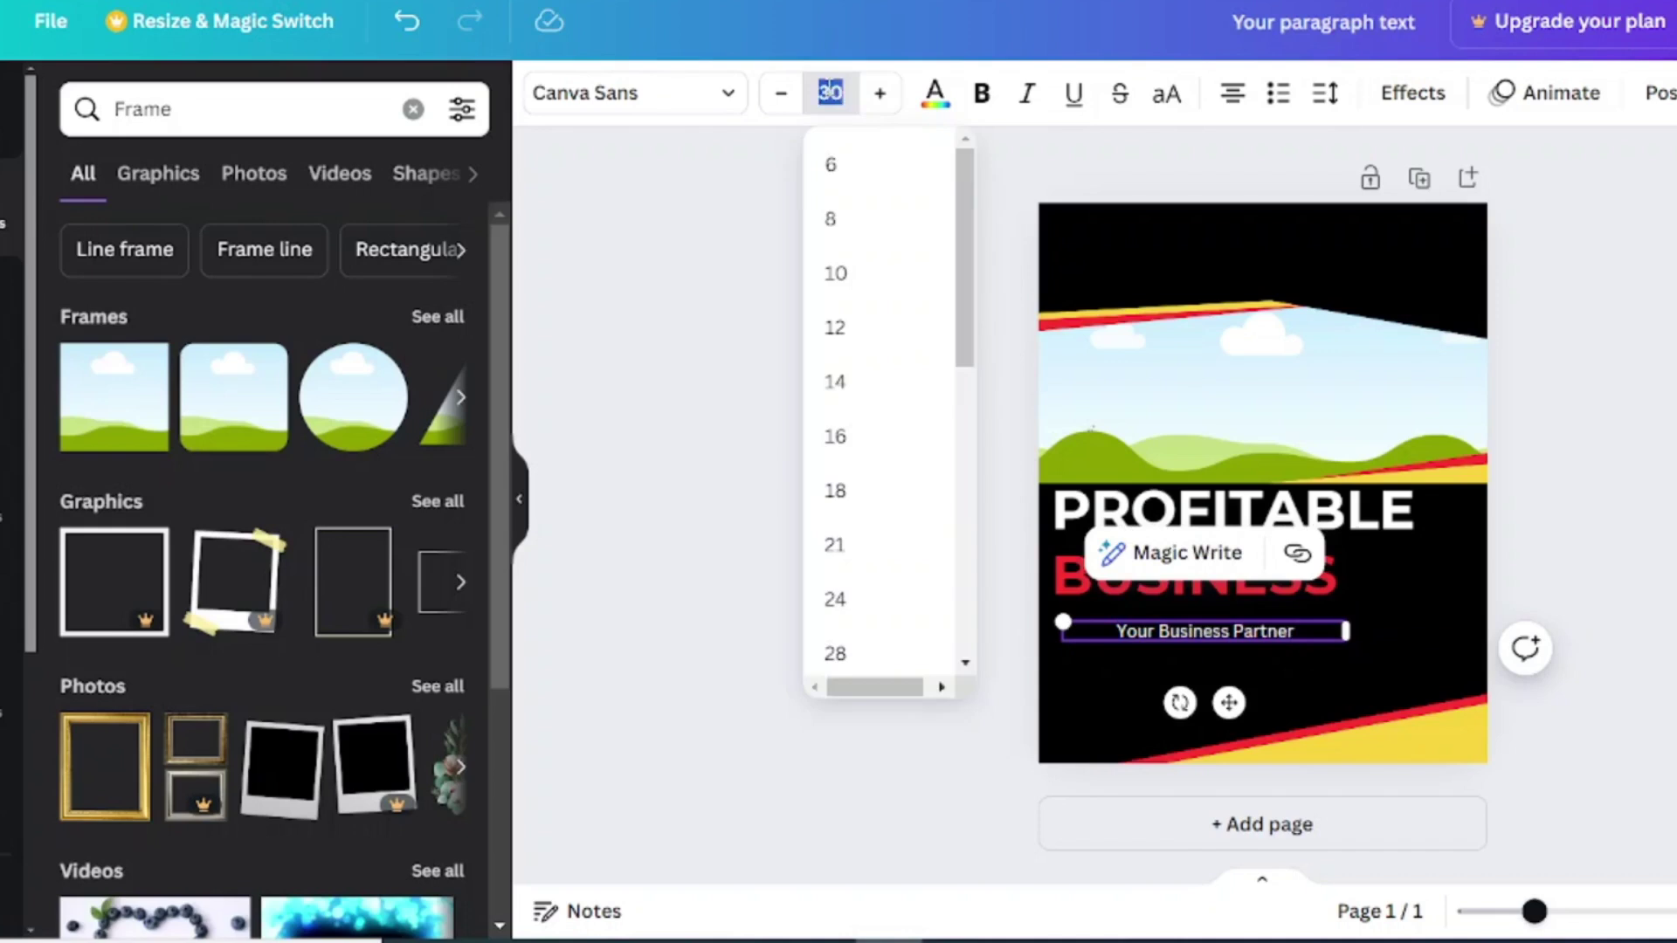
{"action": "left_click", "coordinate": [730, 299]}
{"action": "left_click", "coordinate": [1267, 661]}
{"action": "left_click_drag", "start_coordinate": [1350, 665], "coordinate": [1394, 665]}
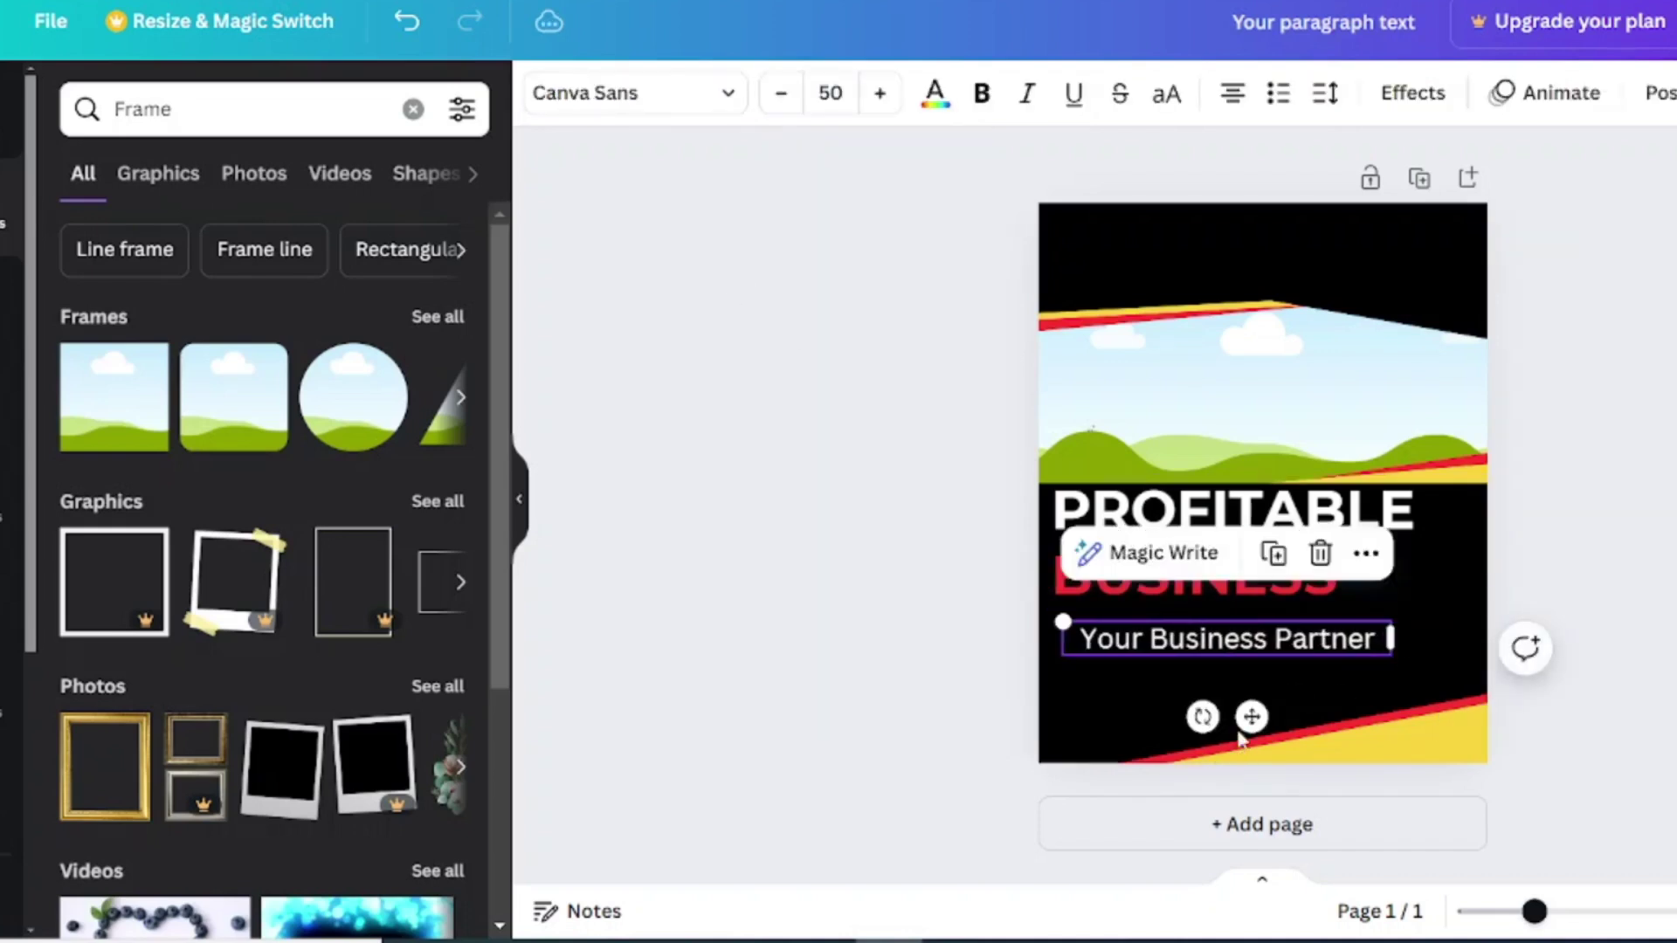
{"action": "left_click_drag", "start_coordinate": [1249, 720], "coordinate": [1240, 701]}
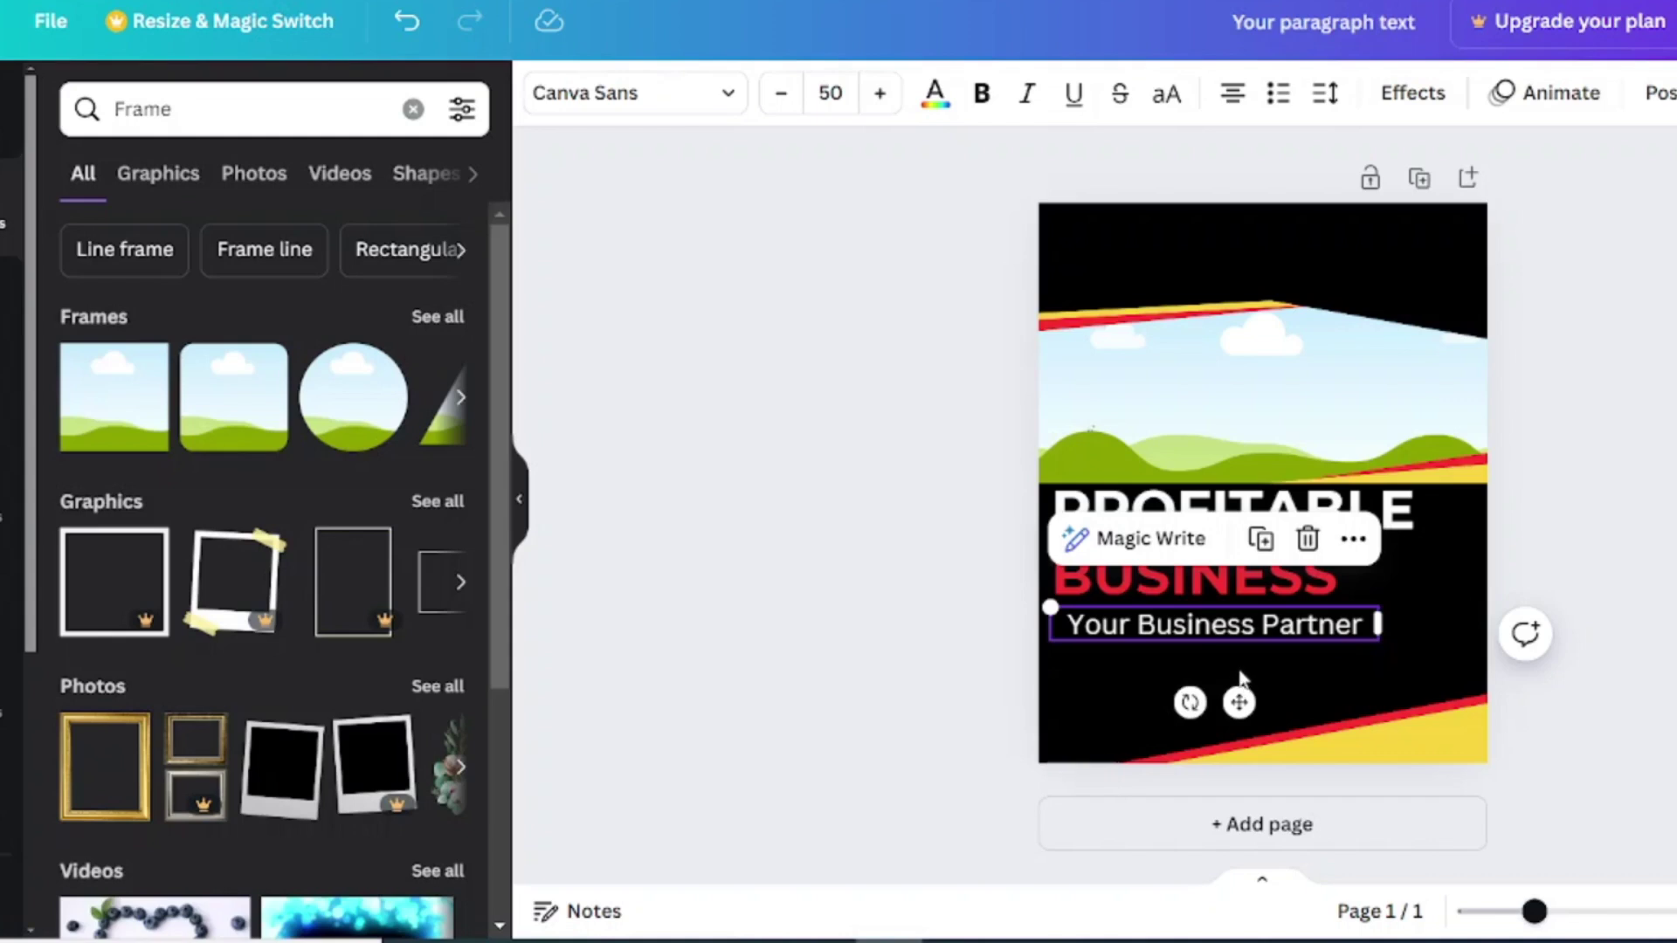
Change the tagline's font to Montserrat Medium and nudge it slightly upward beneath the headline
{"action": "left_click", "coordinate": [676, 91]}
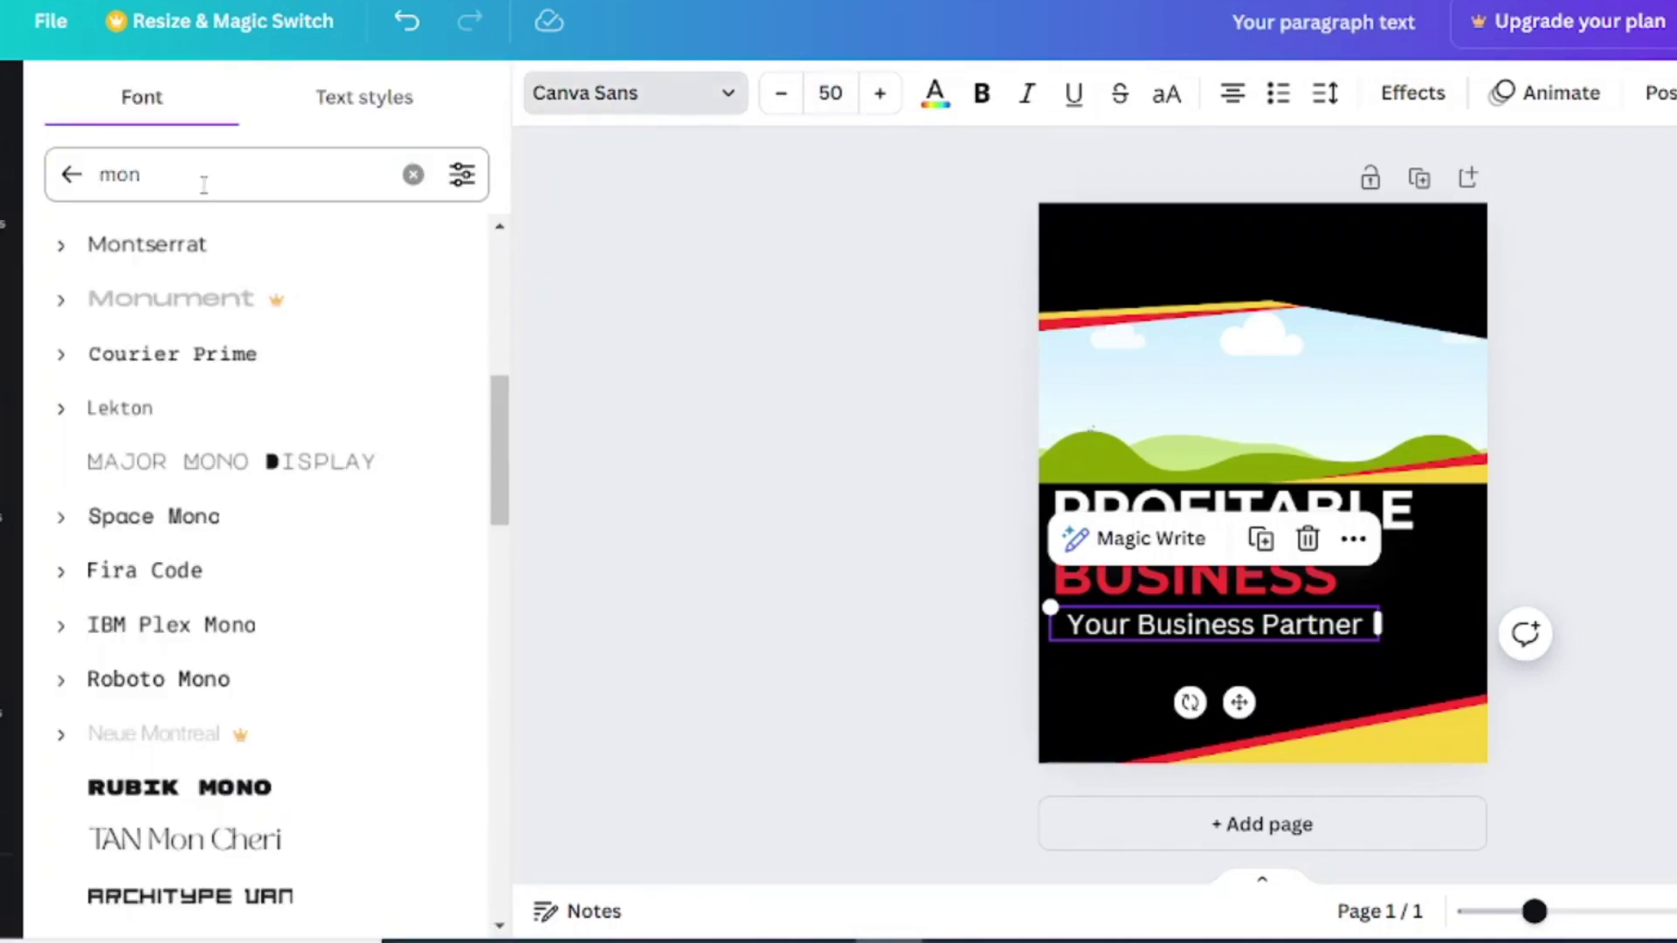
{"action": "left_click", "coordinate": [60, 246]}
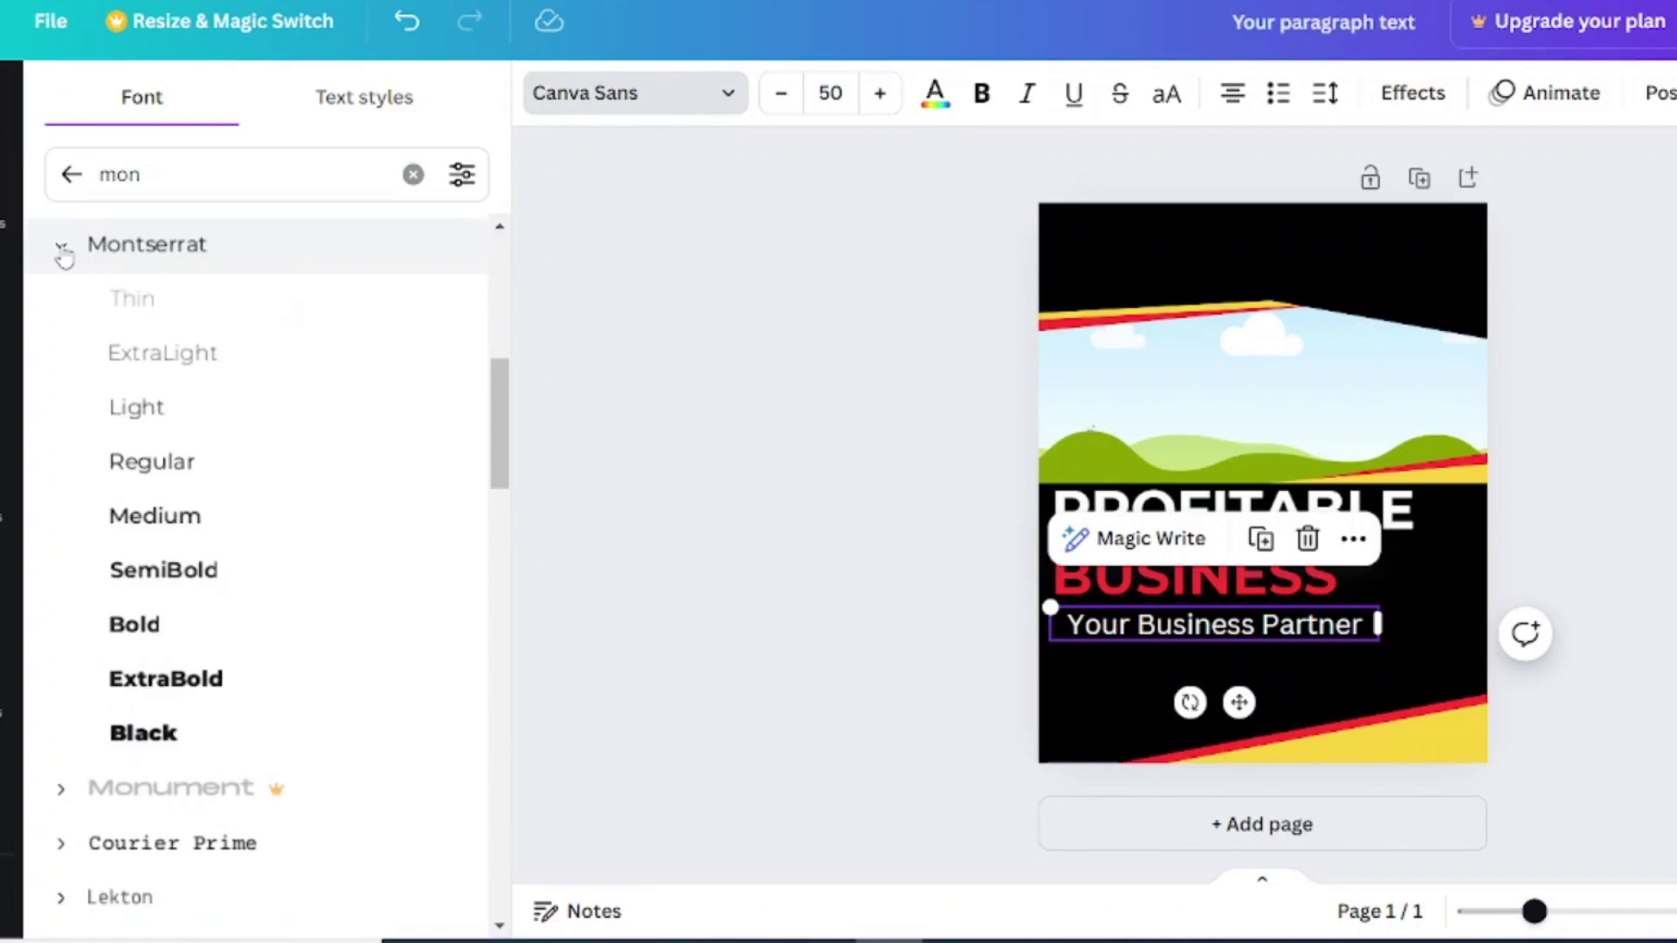
{"action": "scroll", "coordinate": [171, 611], "scroll_direction": "down", "scroll_amount": 2}
{"action": "scroll", "coordinate": [174, 393], "scroll_direction": "up", "scroll_amount": 2}
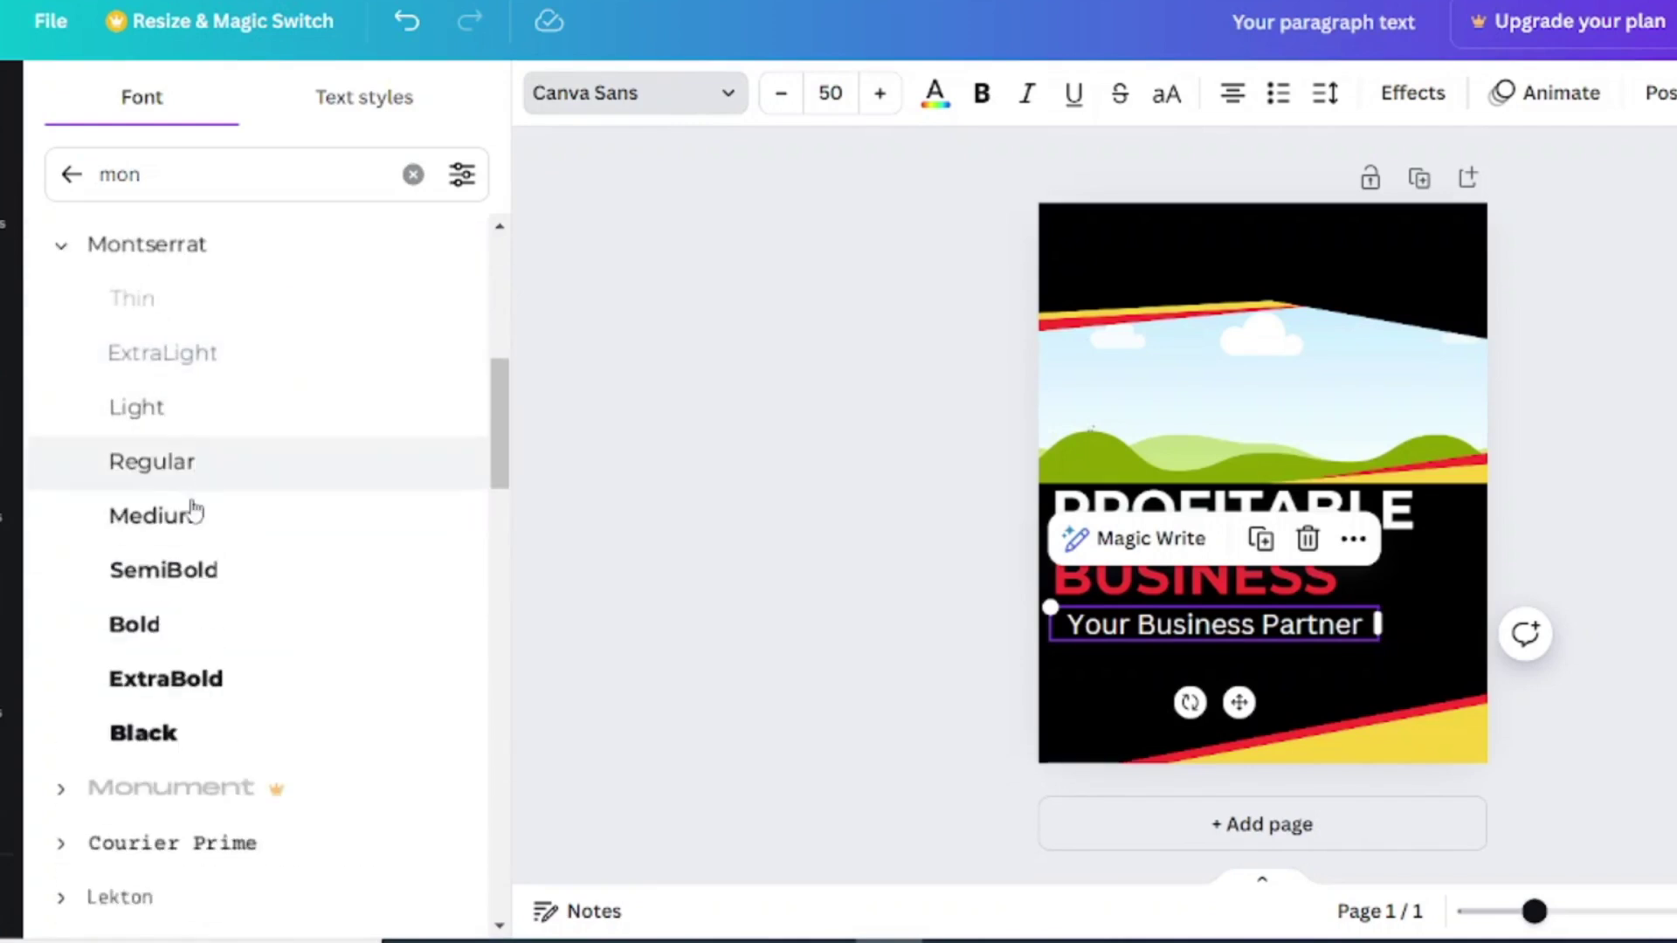
{"action": "left_click", "coordinate": [191, 515]}
{"action": "left_click_drag", "start_coordinate": [1236, 702], "coordinate": [1239, 696]}
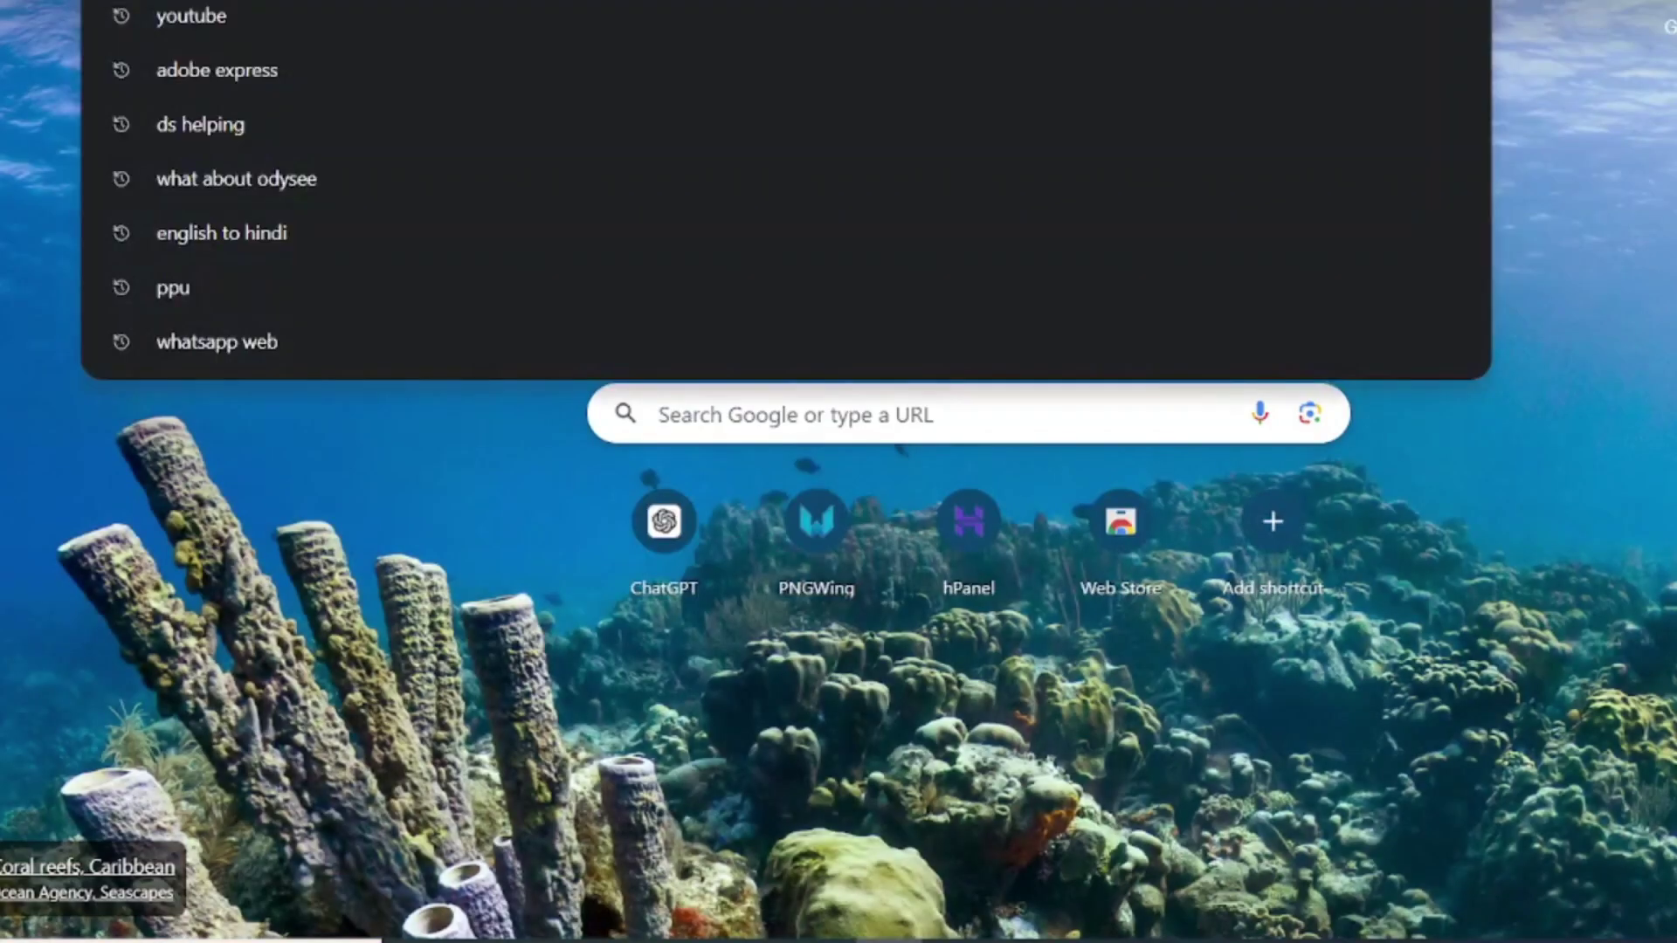
Search the web for "random text" and copy the opening passage of "What is Lorem Ipsum?" from the Lorem Ipsum page
{"action": "type", "text": "random text"}
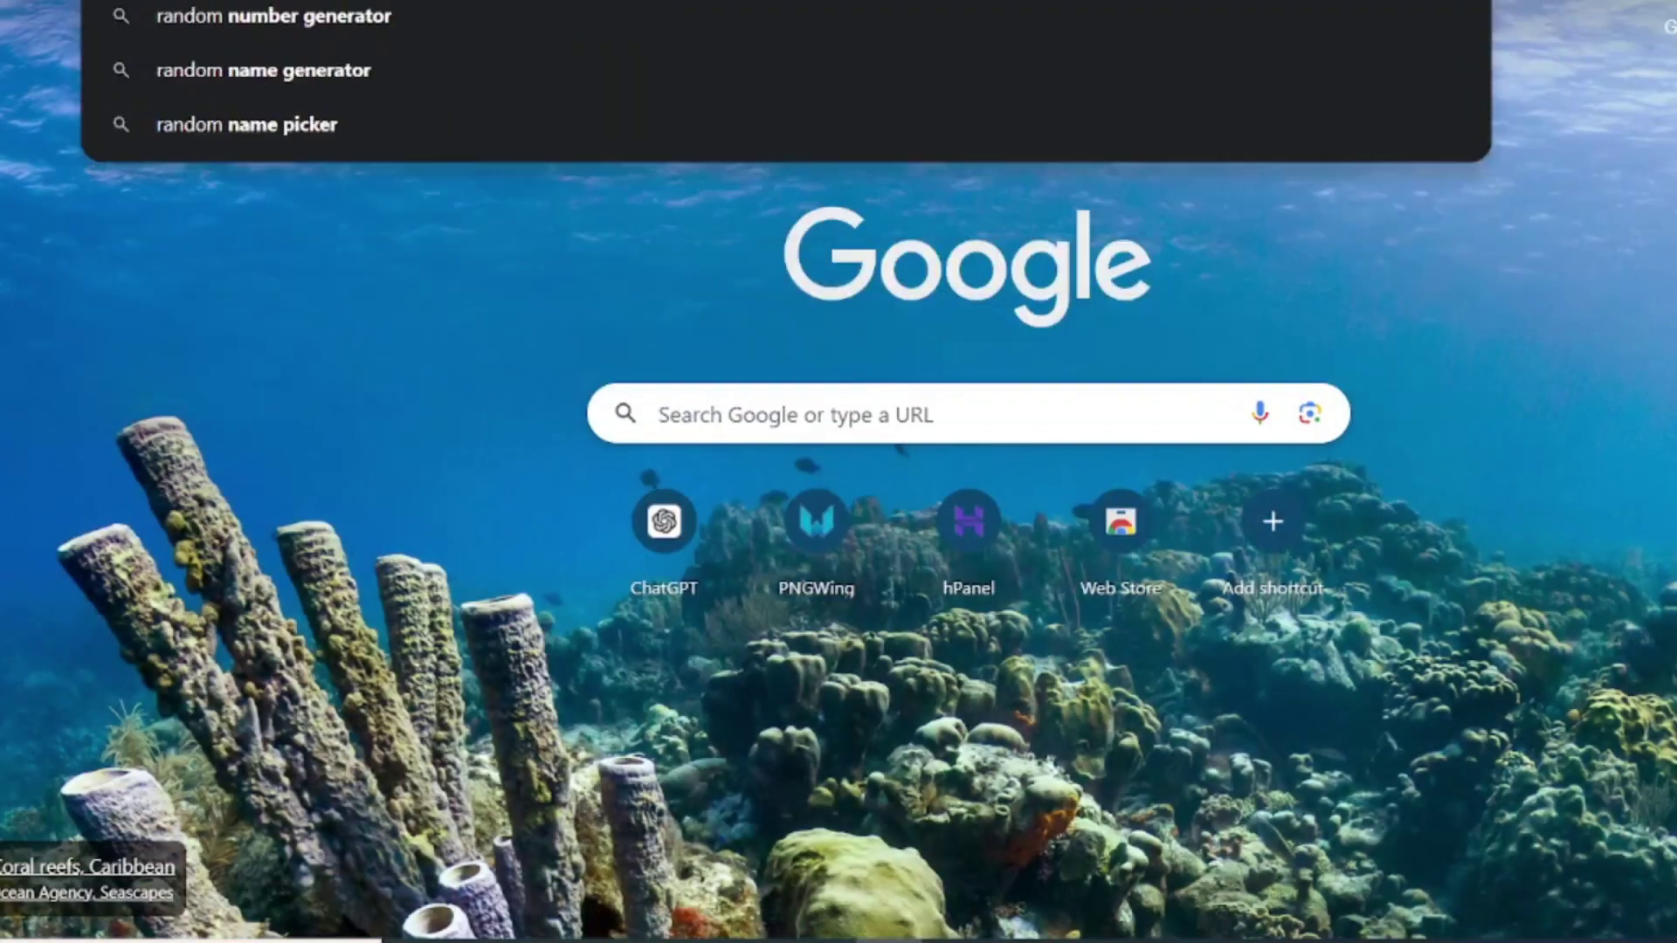
{"action": "key", "text": "Return"}
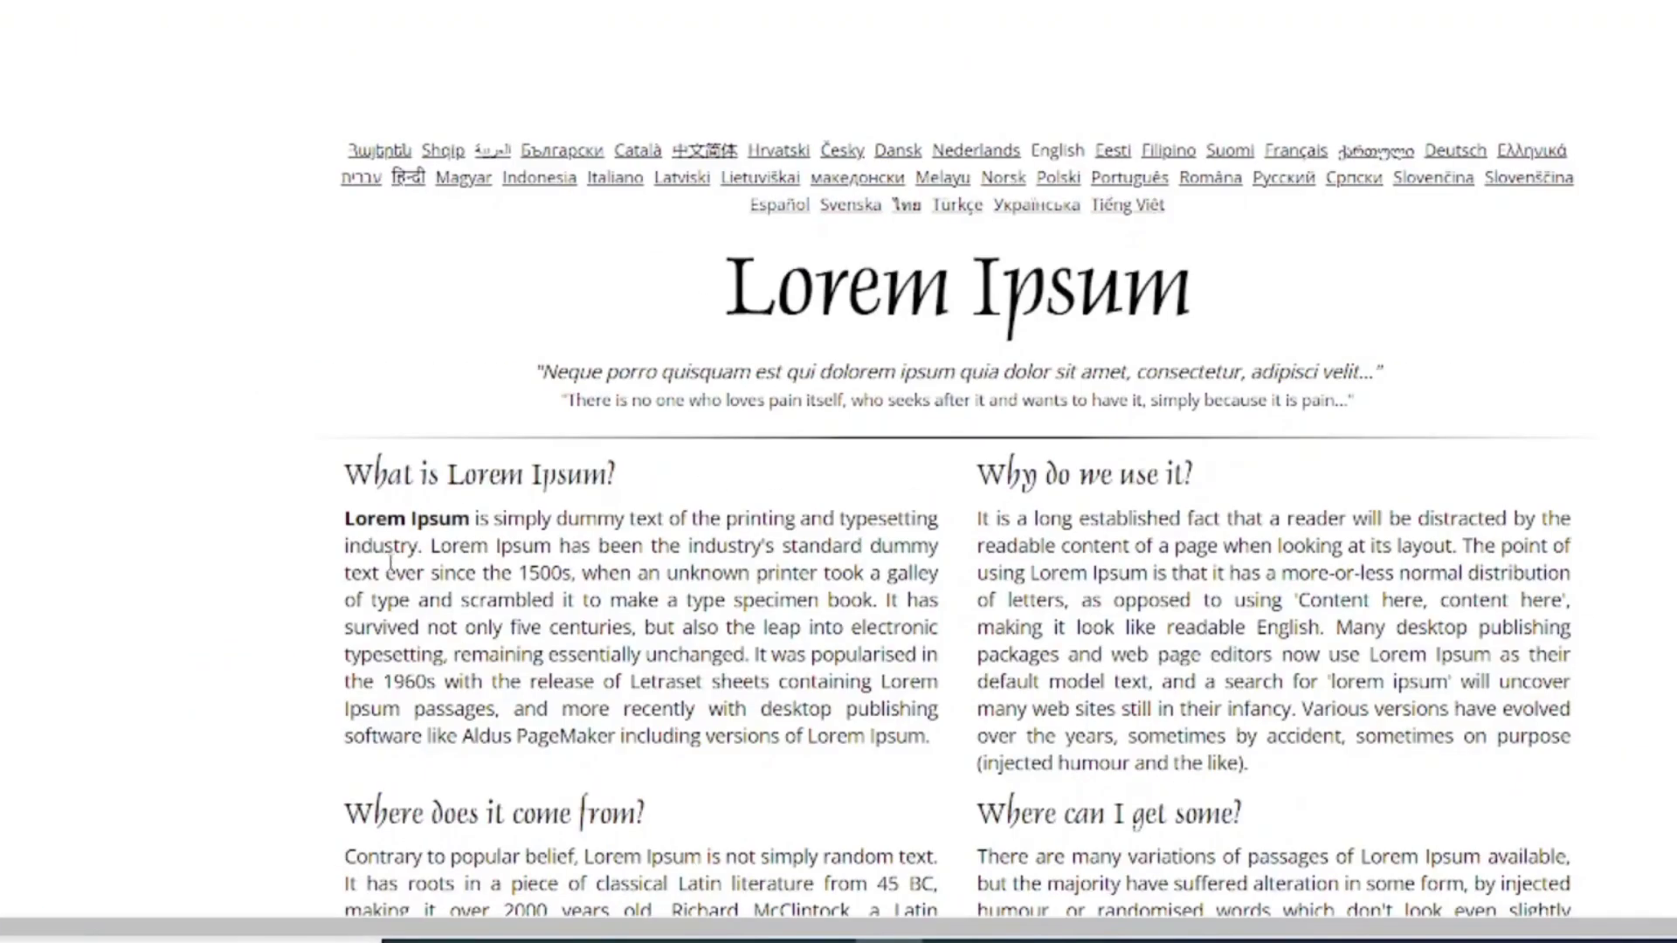
{"action": "mouse_move", "coordinate": [325, 516]}
{"action": "left_mouse_down"}
{"action": "mouse_move", "coordinate": [891, 602]}
{"action": "mouse_move", "coordinate": [323, 514]}
{"action": "left_mouse_up"}
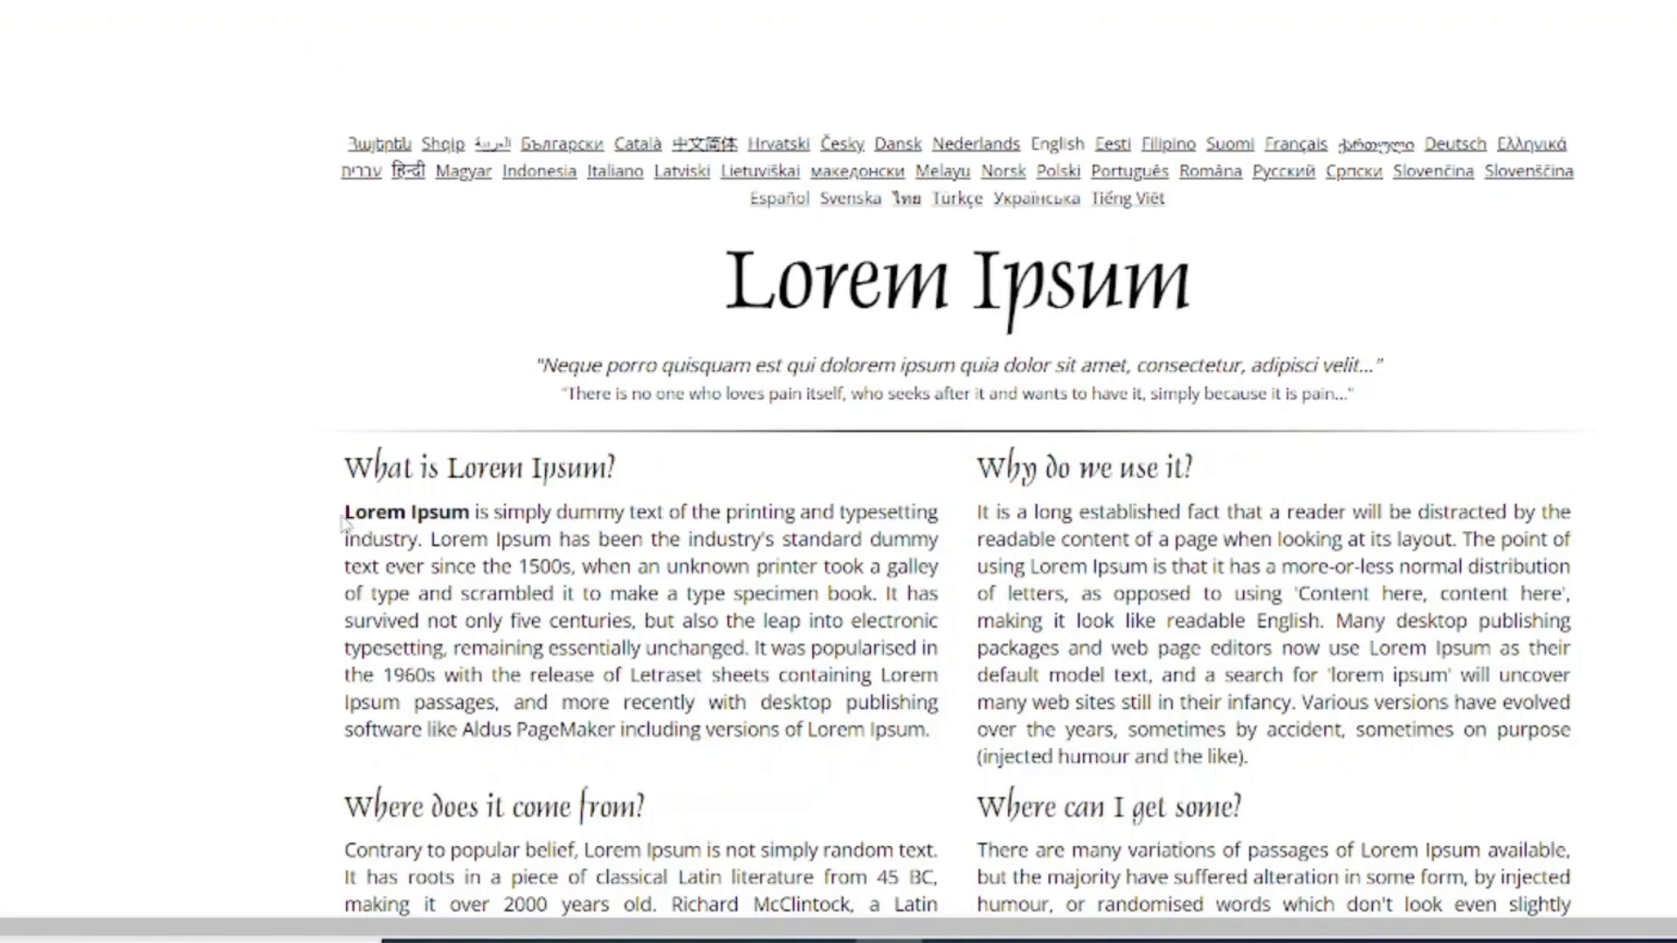
{"action": "left_click_drag", "start_coordinate": [429, 516], "coordinate": [678, 595]}
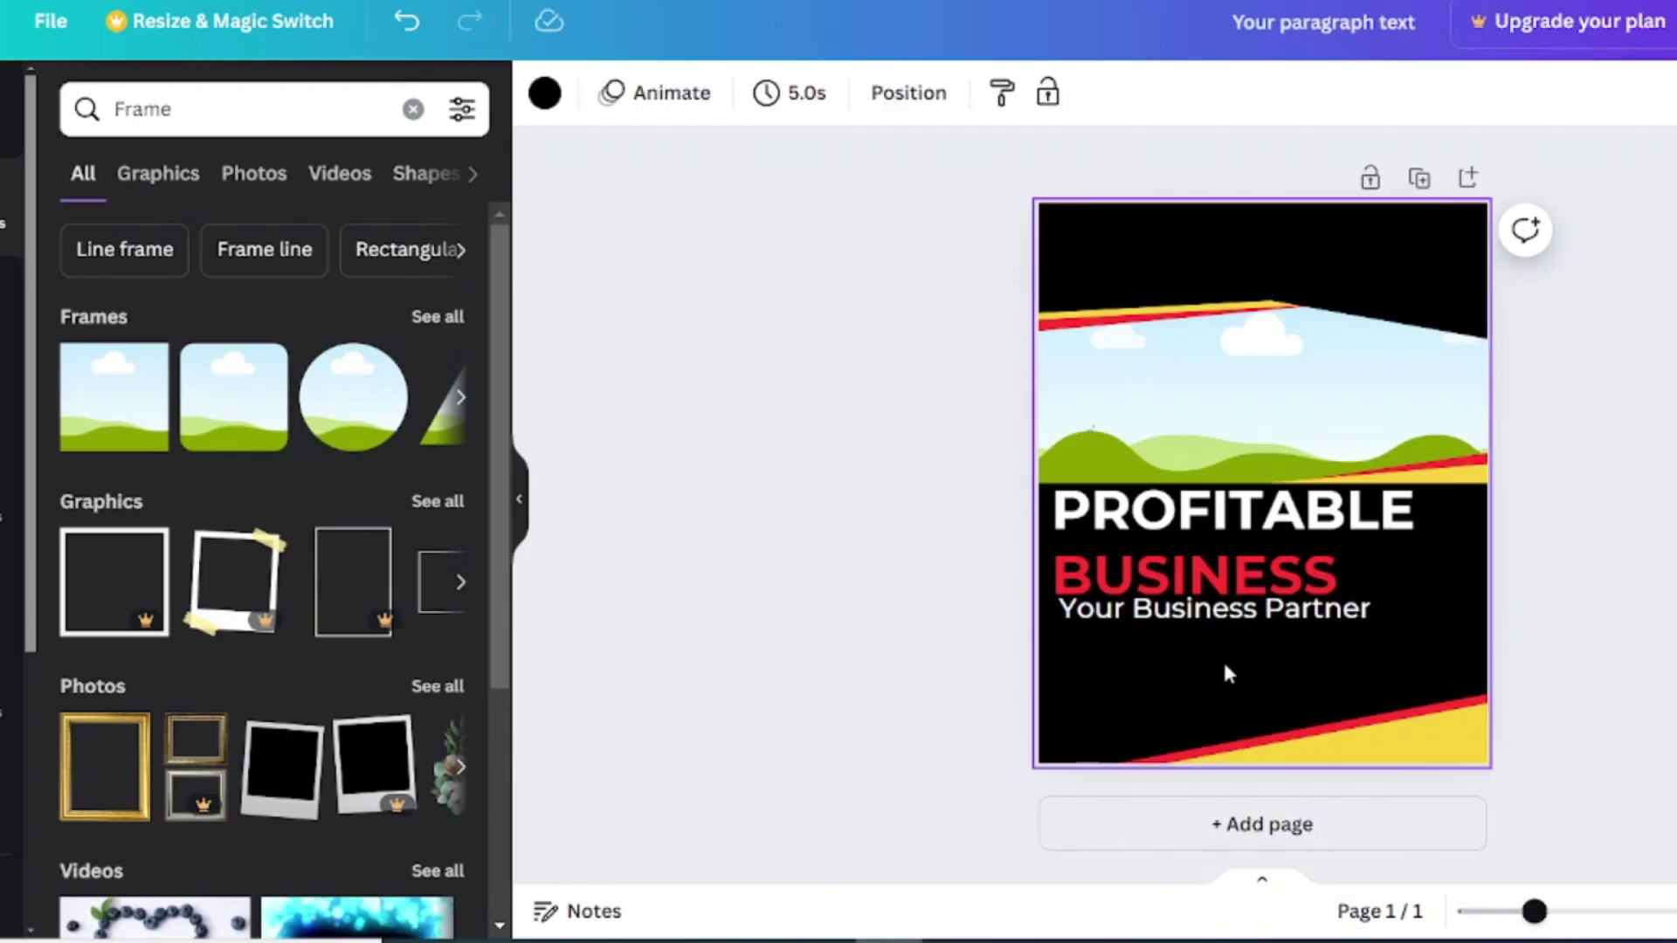
Place a white text box below the tagline, set its size to 50 and paste the copied Lorem Ipsum passage
{"action": "left_click", "coordinate": [1231, 511]}
{"action": "left_click", "coordinate": [1232, 509]}
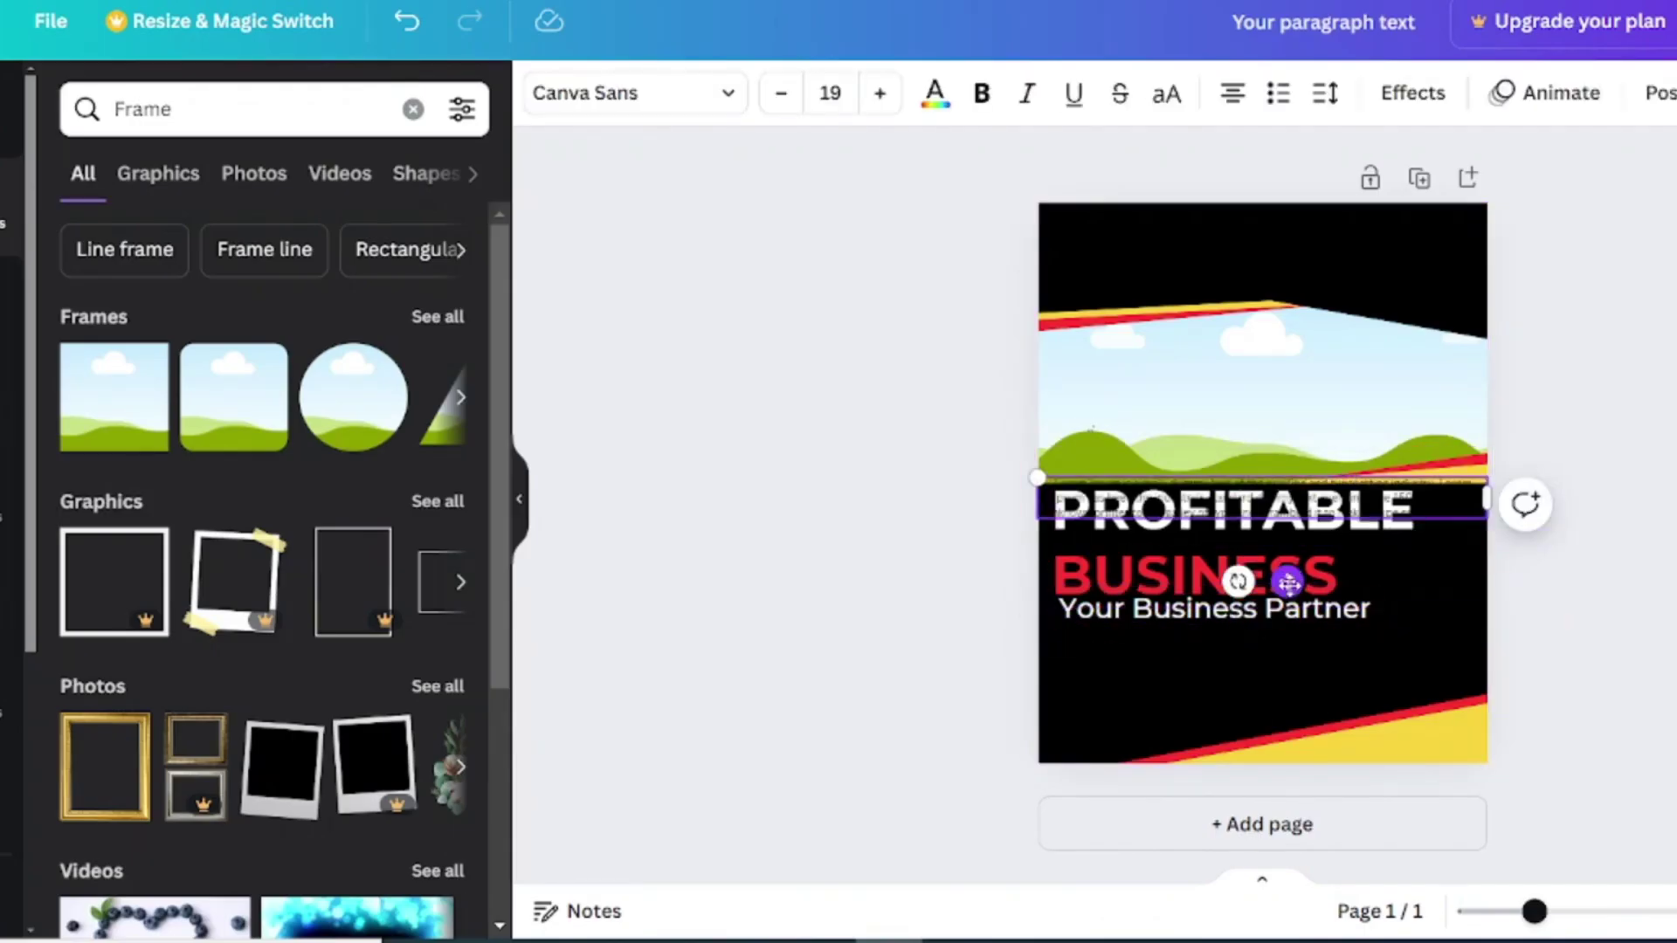
{"action": "left_click_drag", "start_coordinate": [1288, 583], "coordinate": [1293, 731]}
{"action": "left_click", "coordinate": [935, 93]}
{"action": "left_click", "coordinate": [370, 258]}
{"action": "left_click", "coordinate": [371, 257]}
{"action": "left_click", "coordinate": [1160, 657]}
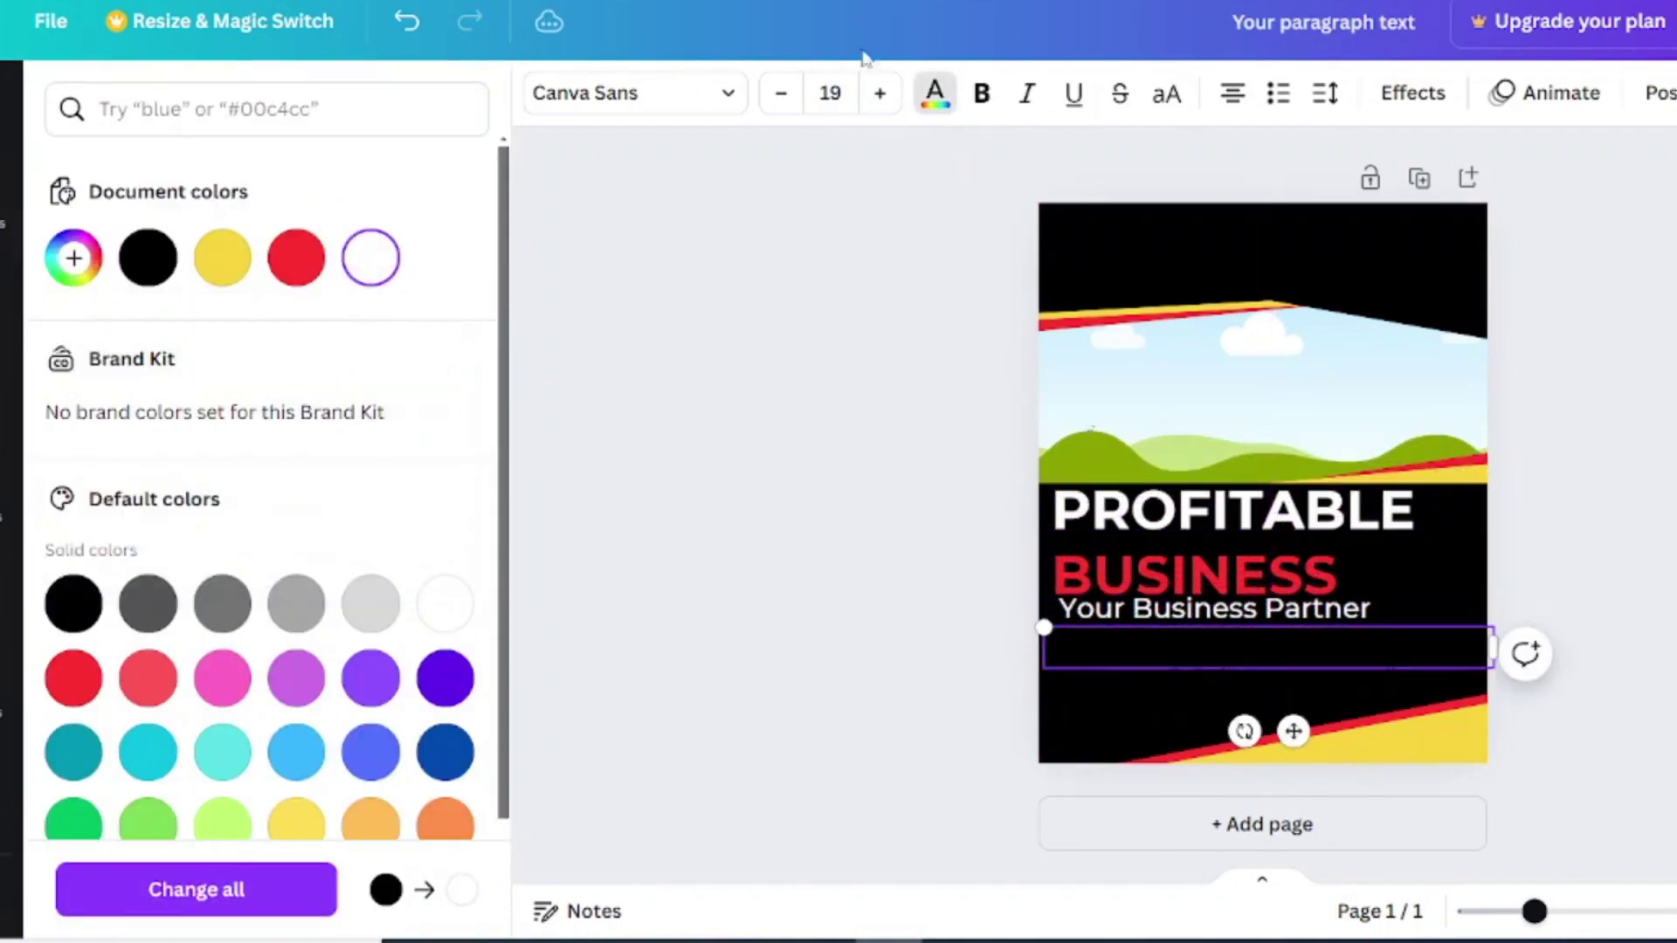
{"action": "left_click", "coordinate": [852, 93]}
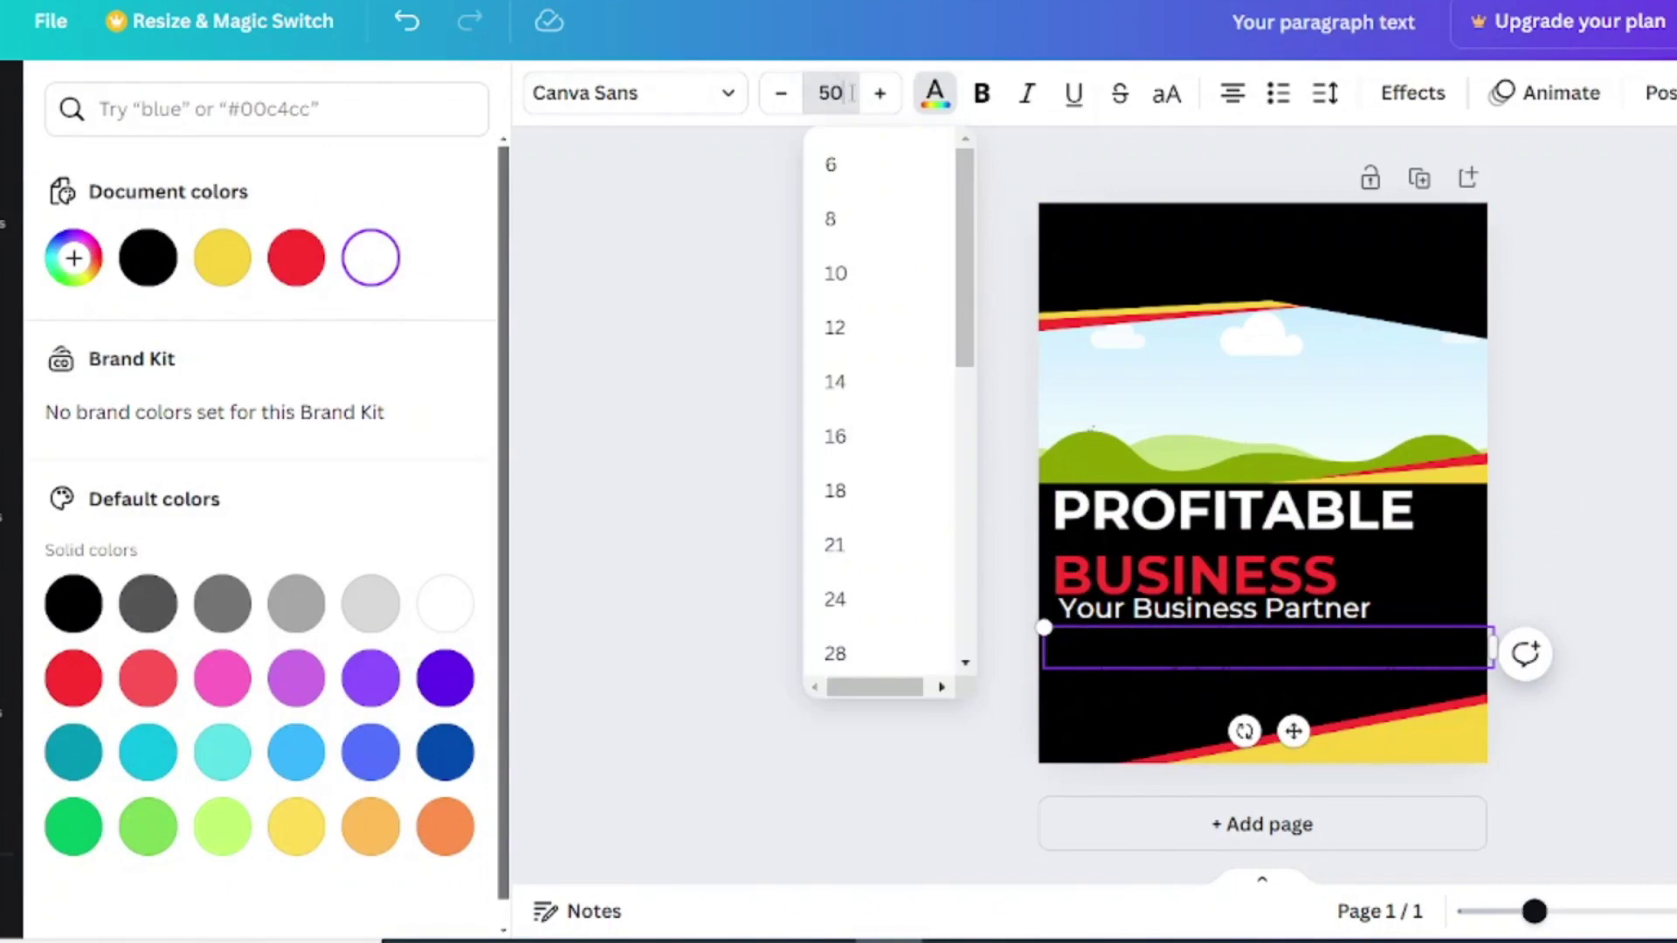
{"action": "key", "text": "Return"}
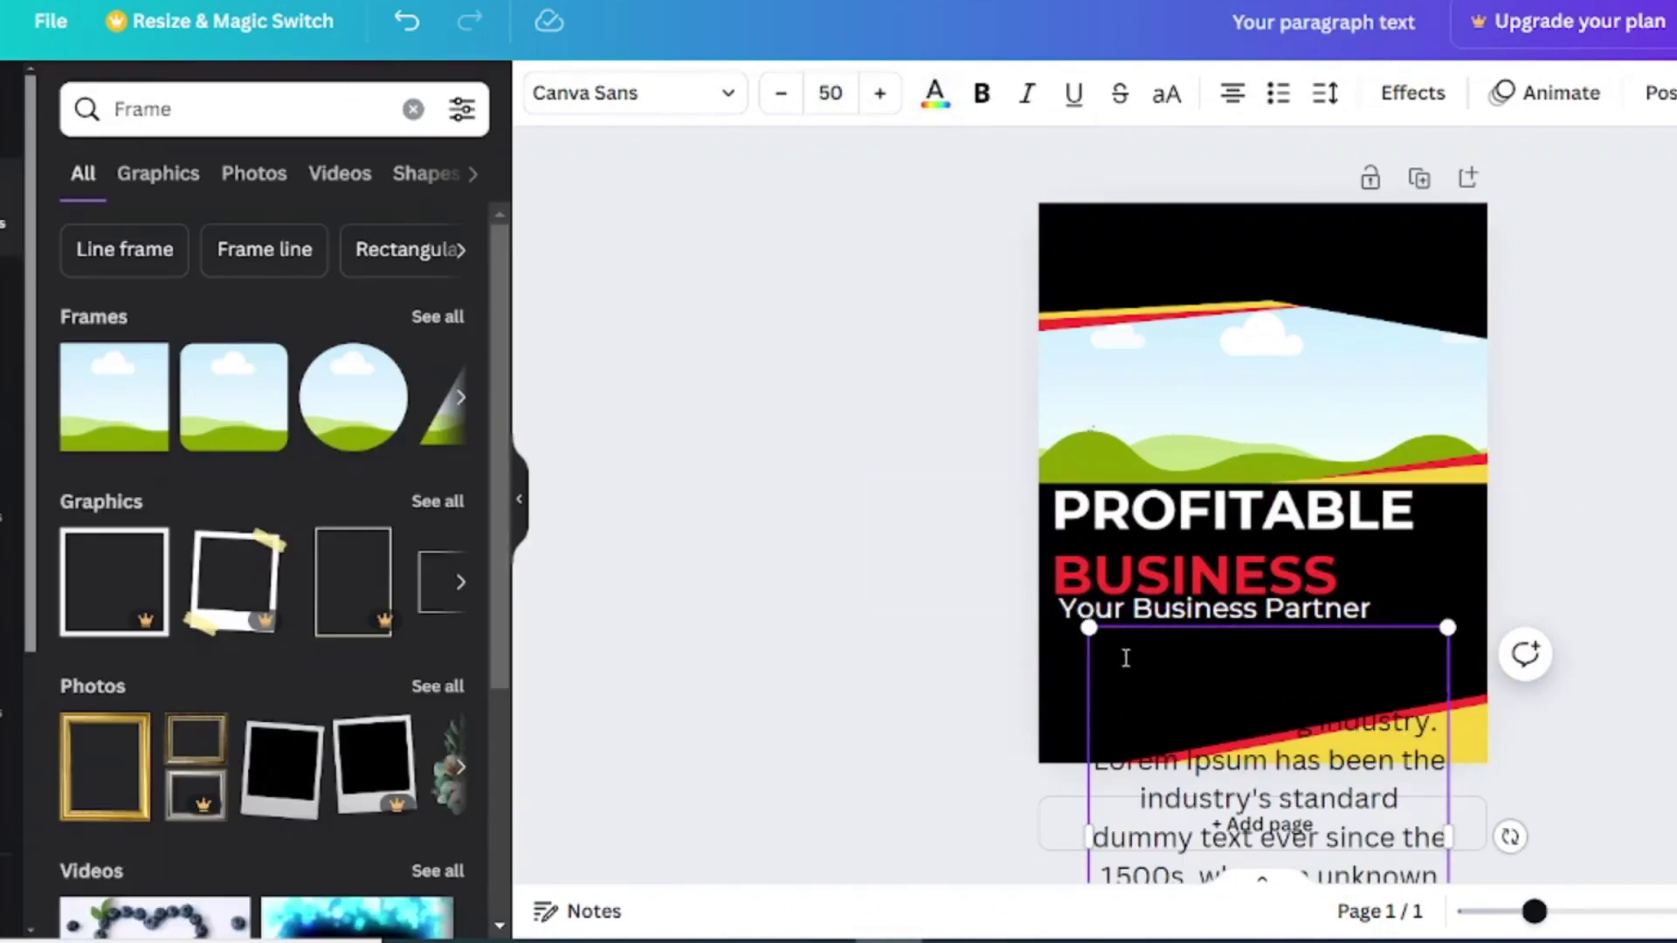
Colour the whole pasted Lorem Ipsum paragraph white and set its size to 30
{"action": "left_click_drag", "start_coordinate": [1125, 659], "coordinate": [1398, 822]}
{"action": "left_click_drag", "start_coordinate": [1307, 847], "coordinate": [1067, 426]}
{"action": "left_click", "coordinate": [934, 94]}
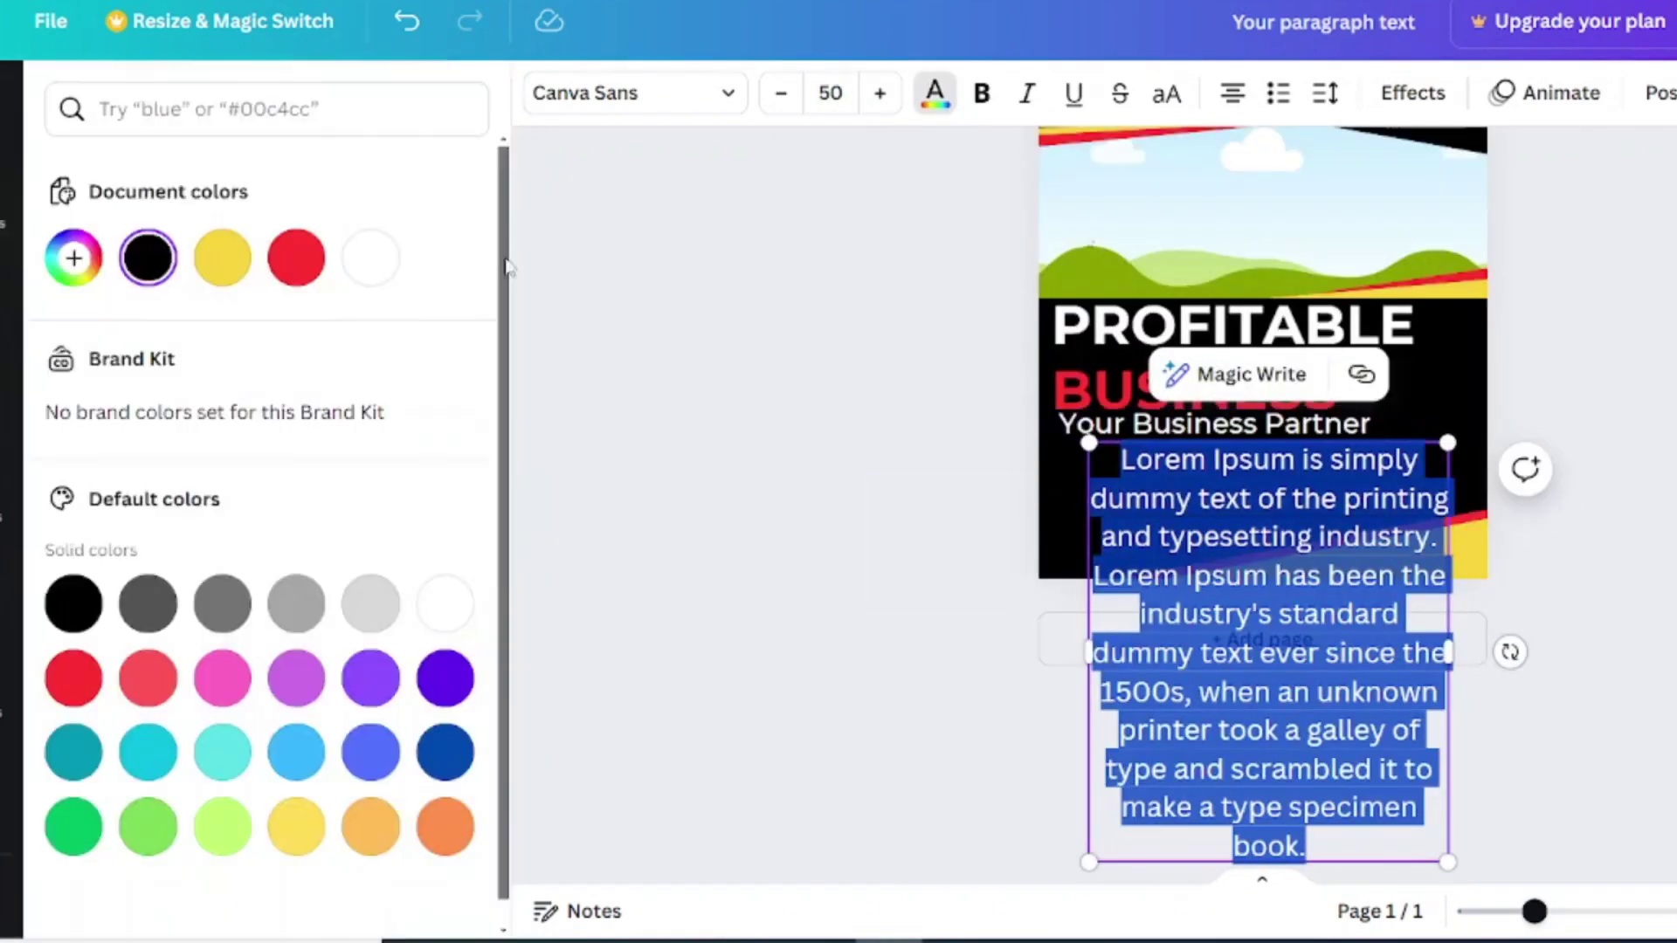
{"action": "left_click", "coordinate": [371, 258]}
{"action": "left_click", "coordinate": [831, 93]}
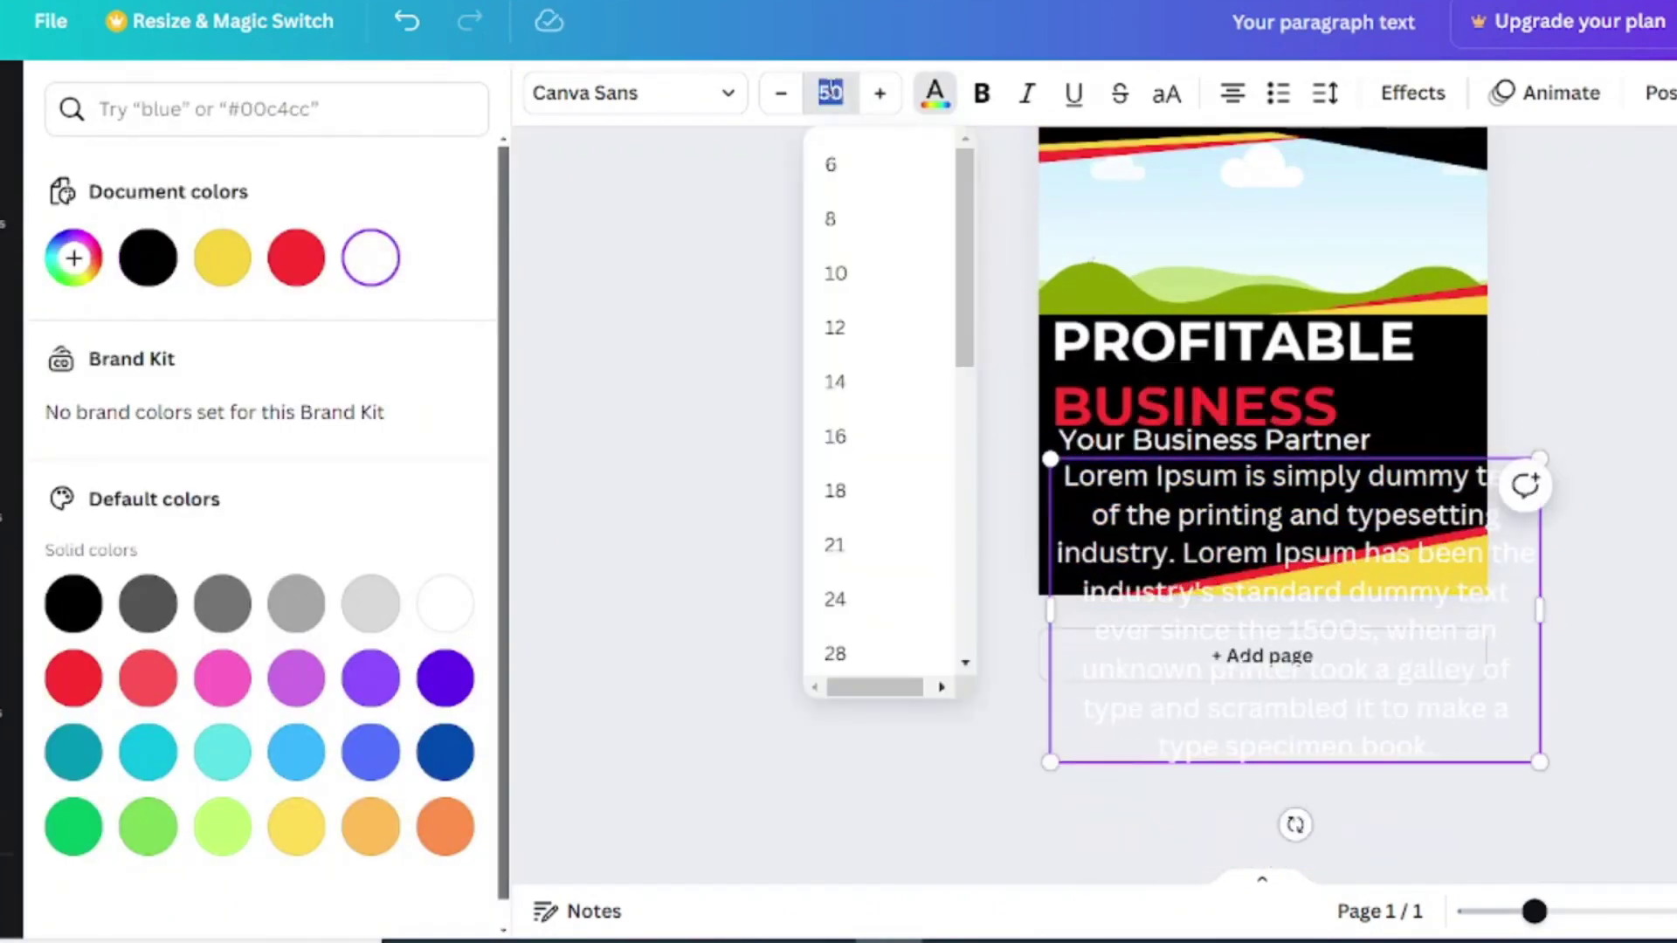
{"action": "left_click", "coordinate": [1326, 673]}
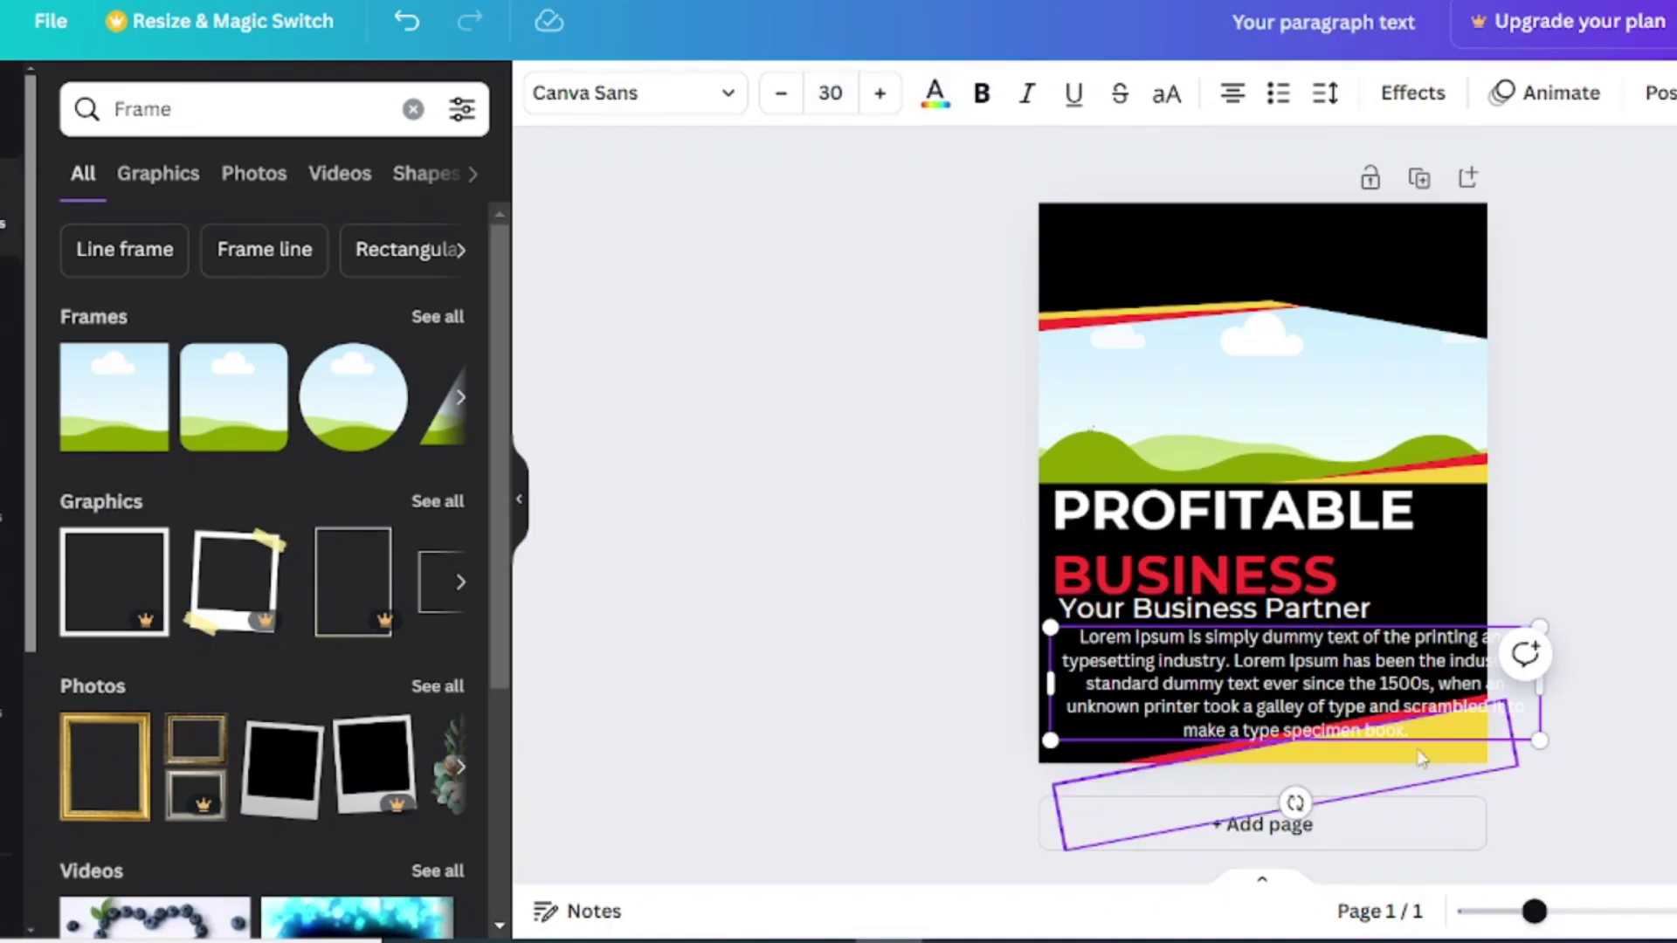
Delete the paragraph's text after "when an", shrink its box to about the tagline's width and left-align it
{"action": "left_click_drag", "start_coordinate": [1411, 731], "coordinate": [1067, 705]}
{"action": "key", "text": "BackSpace"}
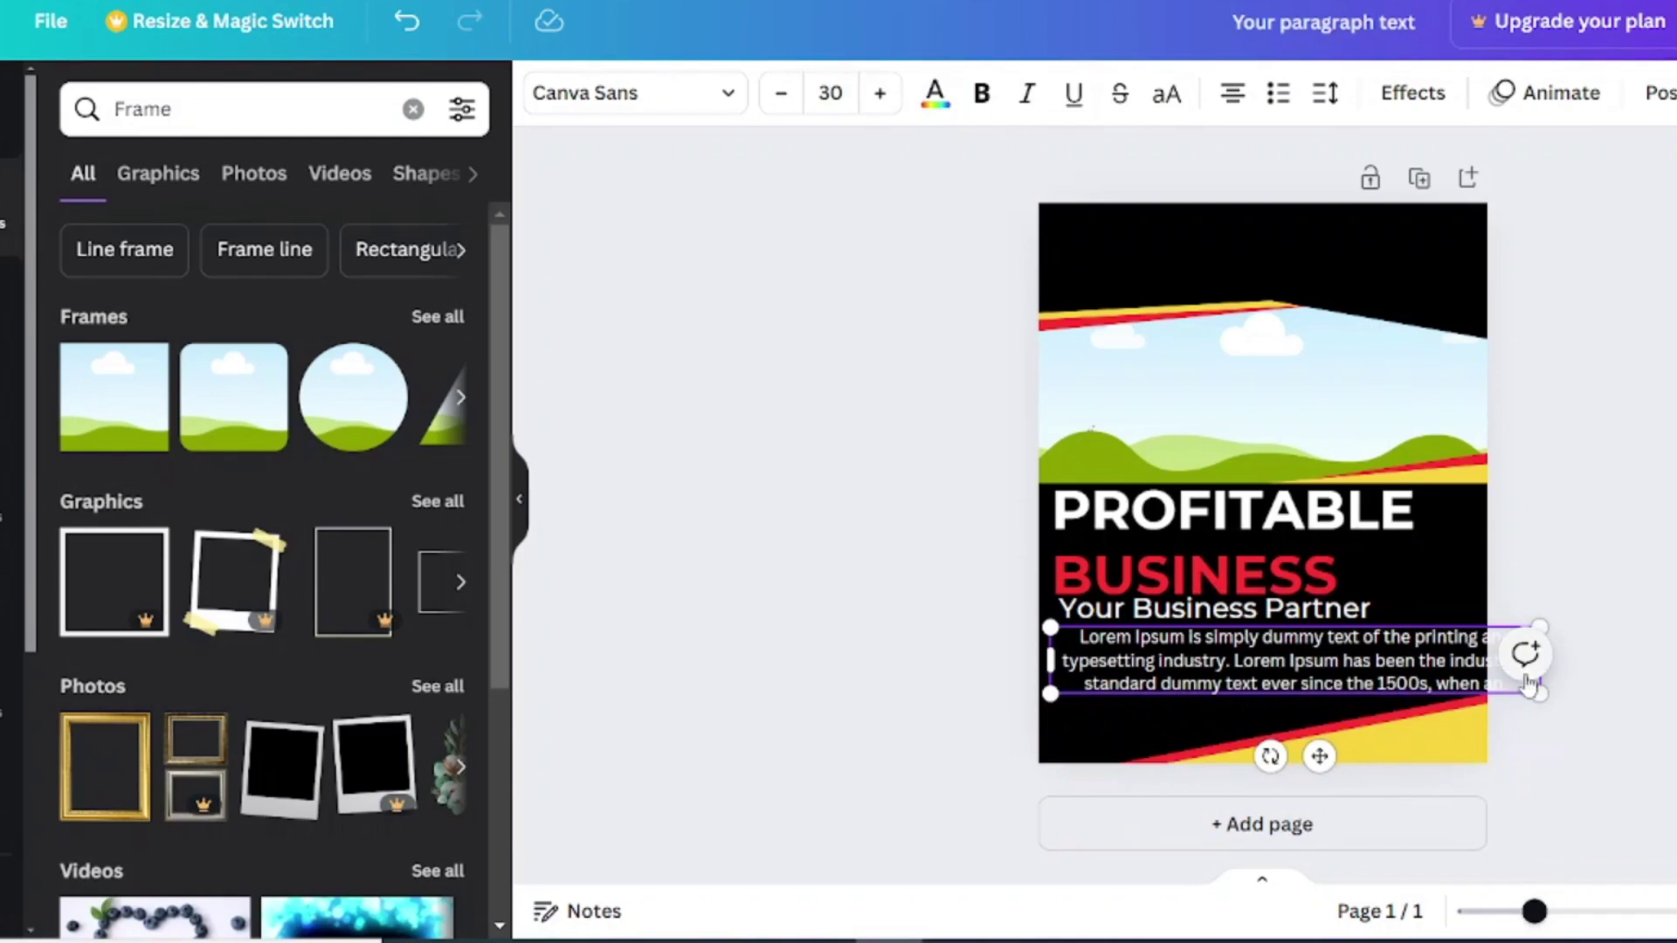
{"action": "left_click_drag", "start_coordinate": [1530, 685], "coordinate": [1354, 657]}
{"action": "left_click", "coordinate": [1232, 92]}
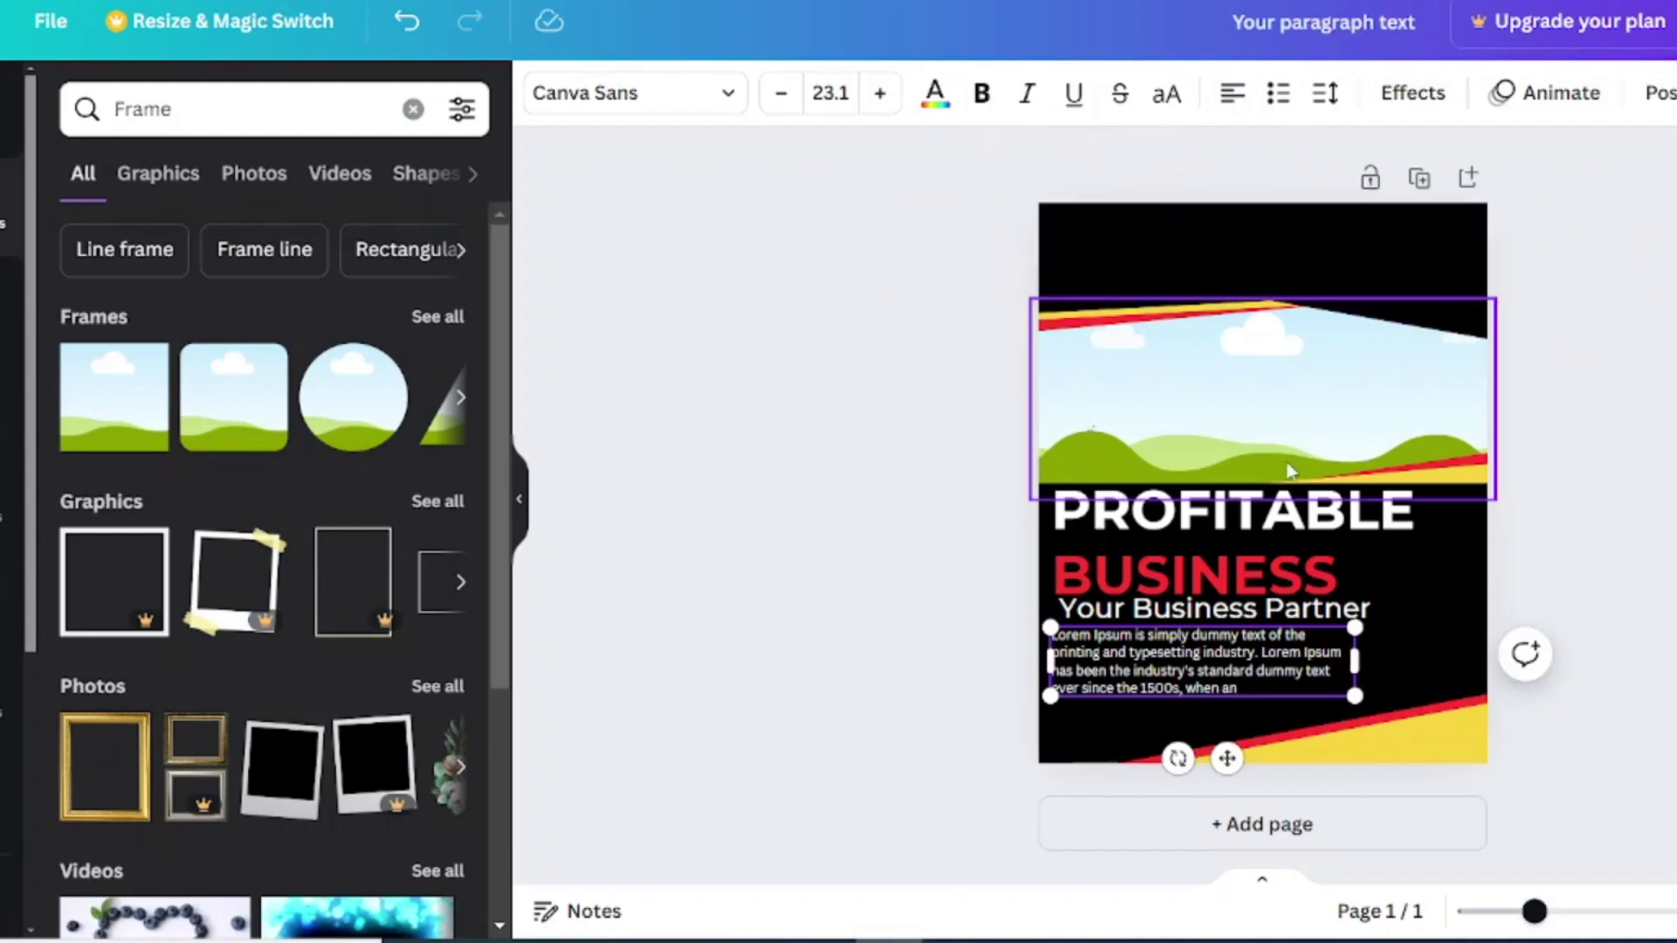
Search the element library for "goup"
{"action": "left_click", "coordinate": [12, 229]}
{"action": "left_click", "coordinate": [187, 120]}
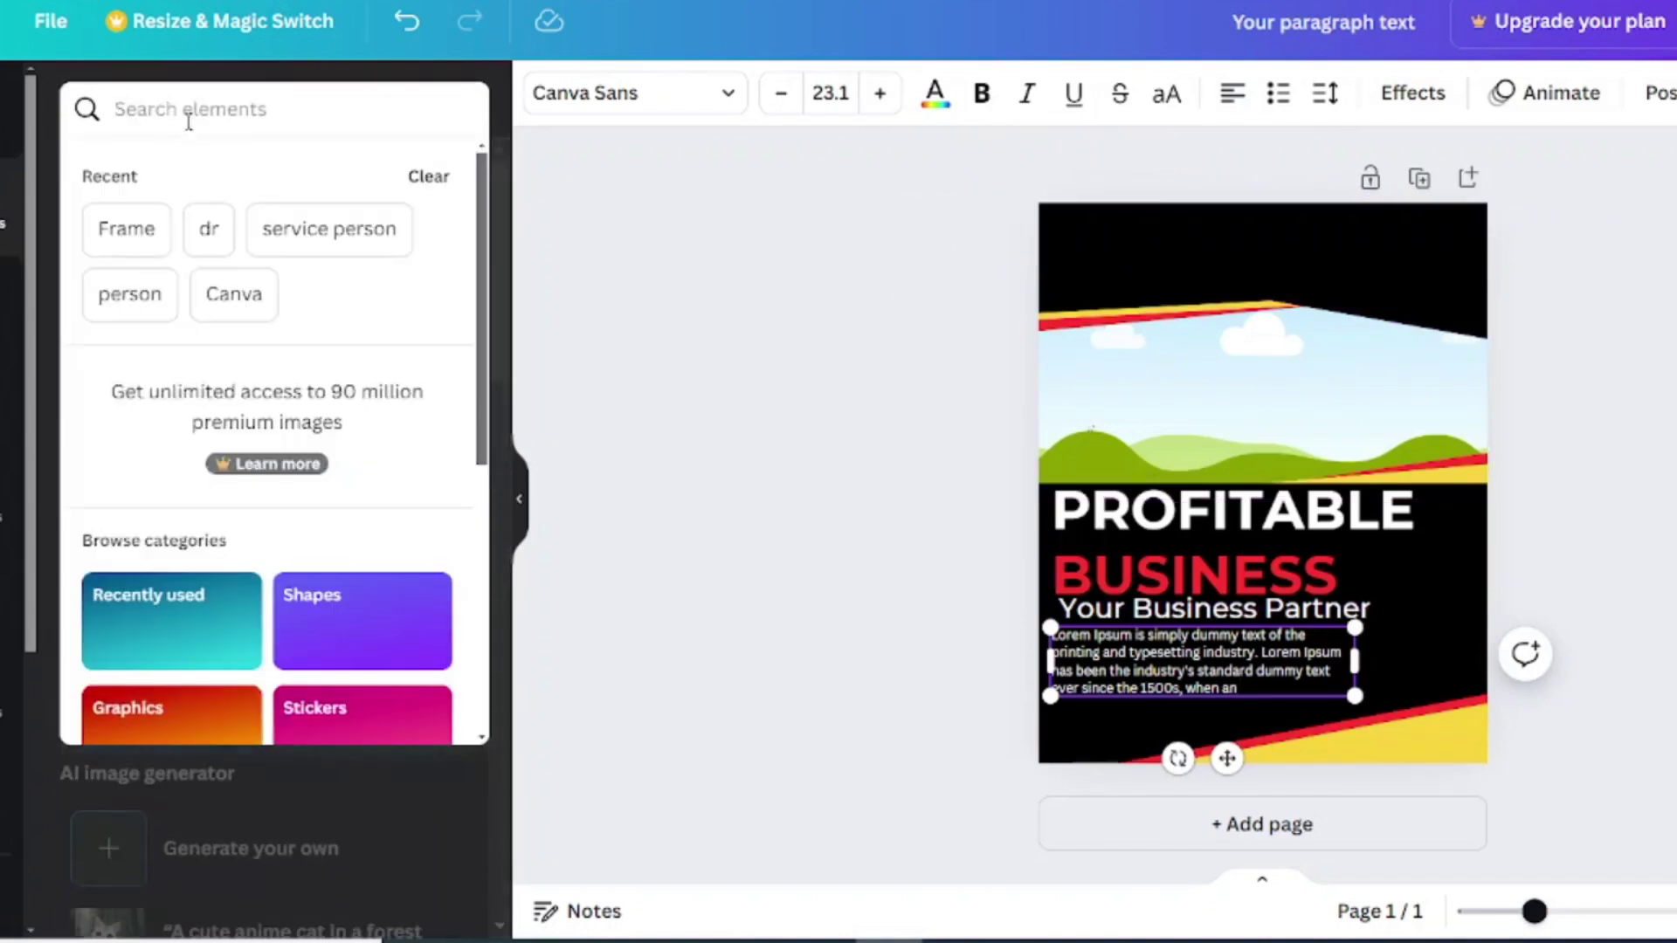
{"action": "type", "text": "goup"}
{"action": "key", "text": "Return"}
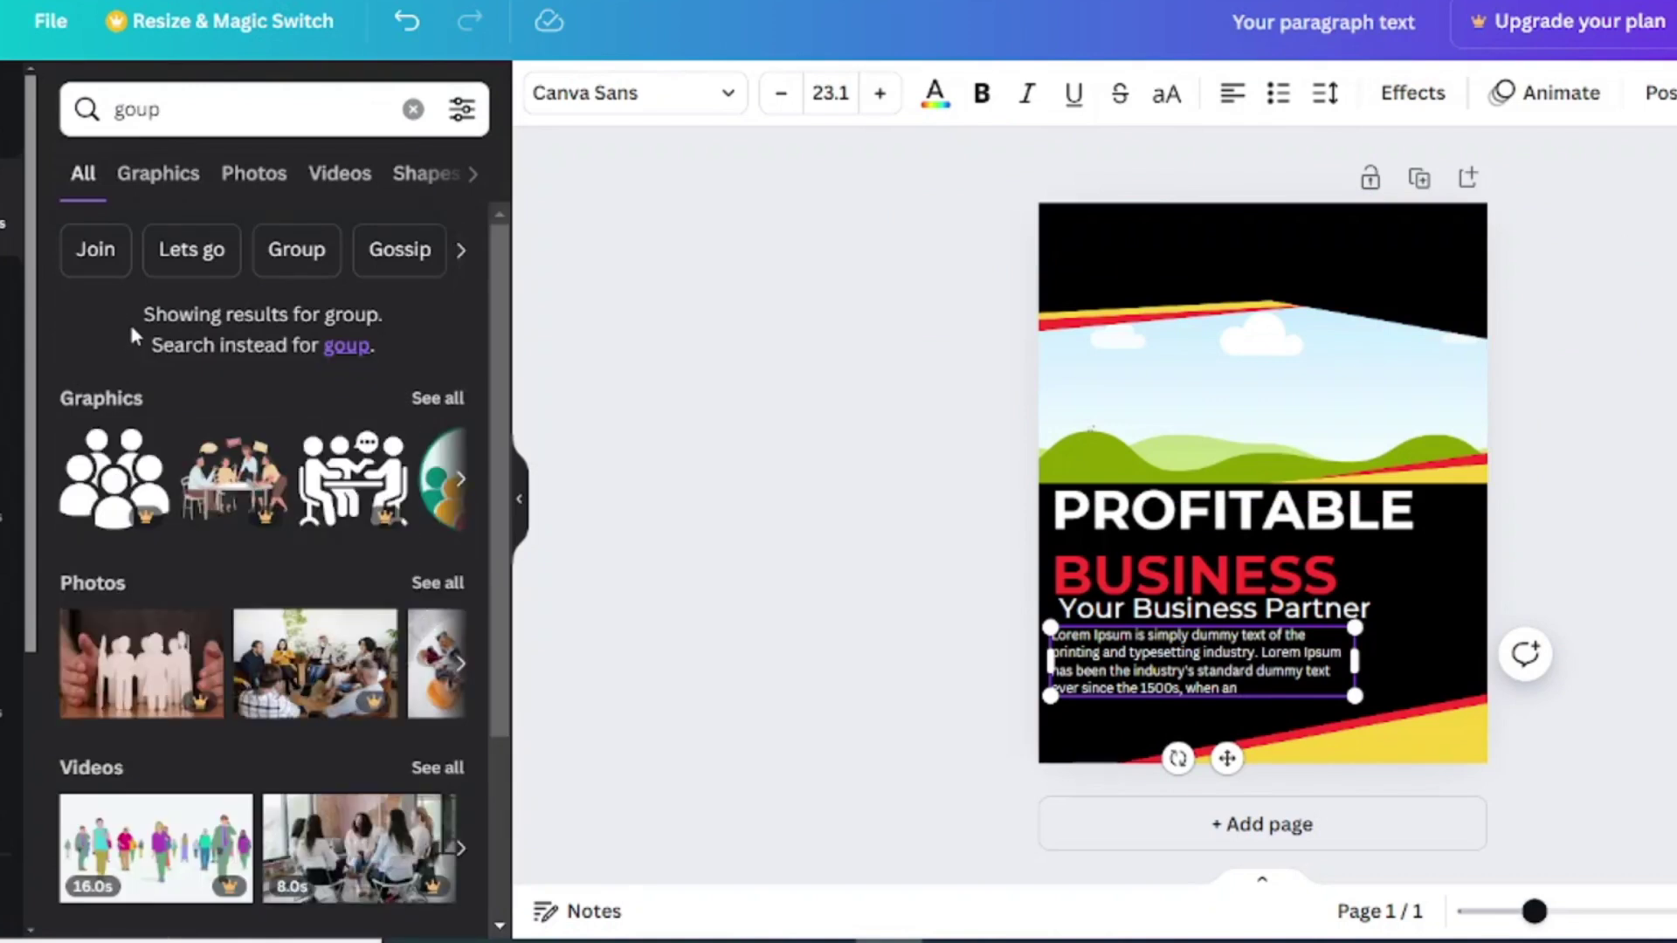
Change the element search to "globe" and look through the matching photos
{"action": "left_click", "coordinate": [177, 111]}
{"action": "key", "text": "BackSpace"}
{"action": "key", "text": "BackSpace"}
{"action": "key", "text": "BackSpace"}
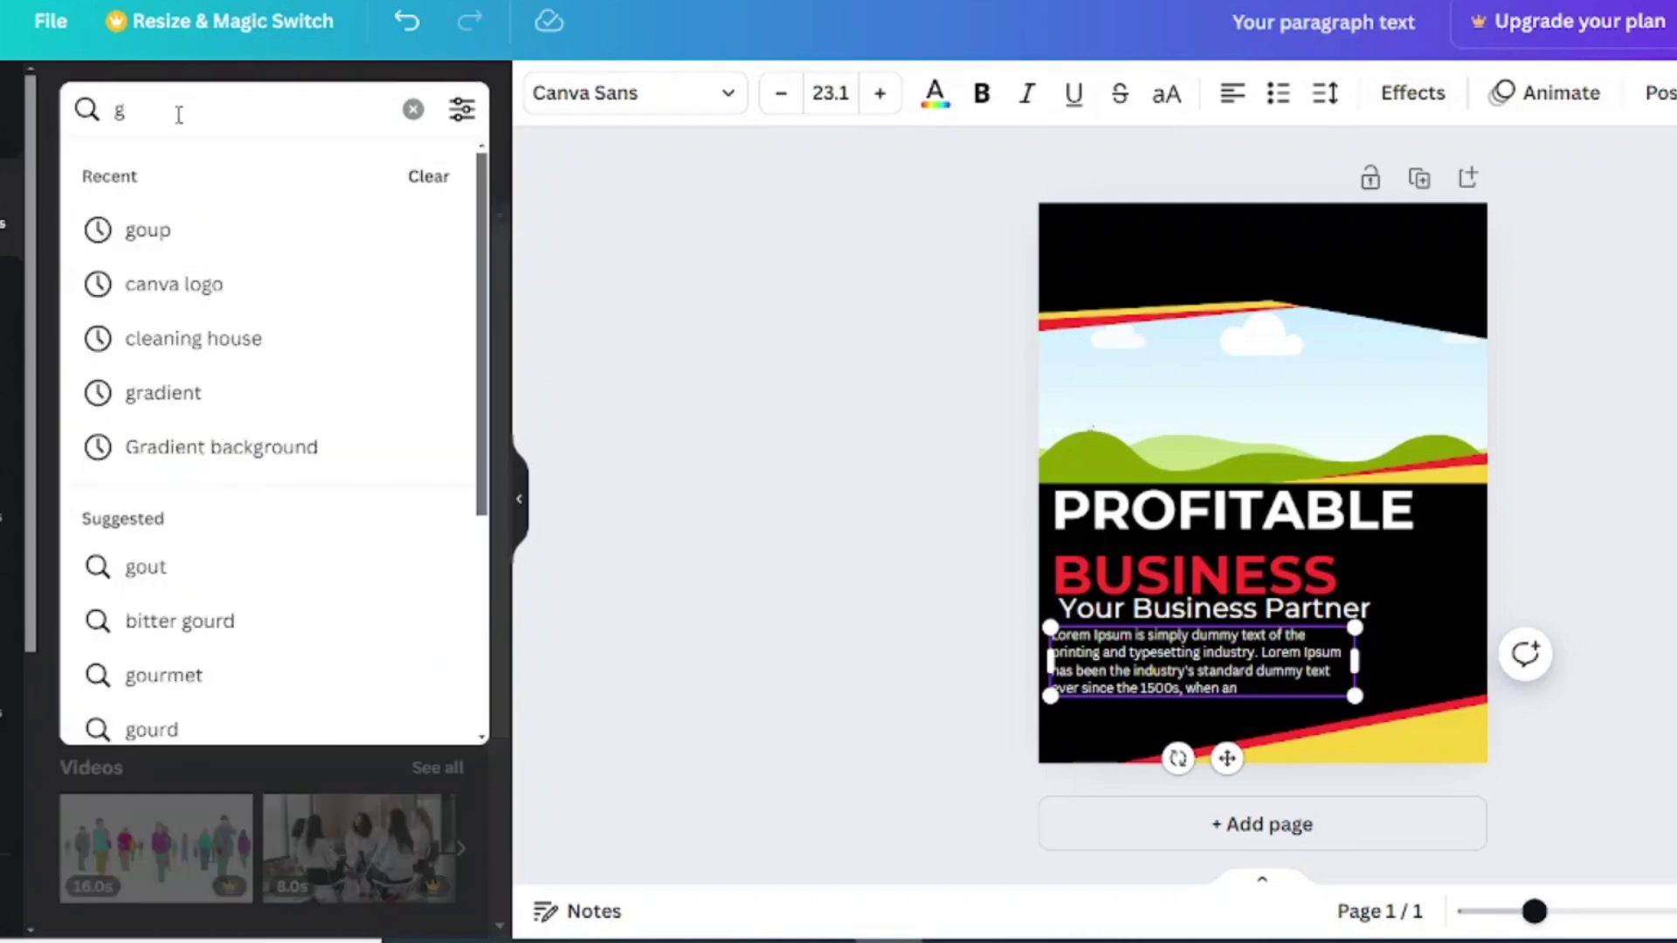
{"action": "type", "text": "lobe"}
{"action": "key", "text": "Return"}
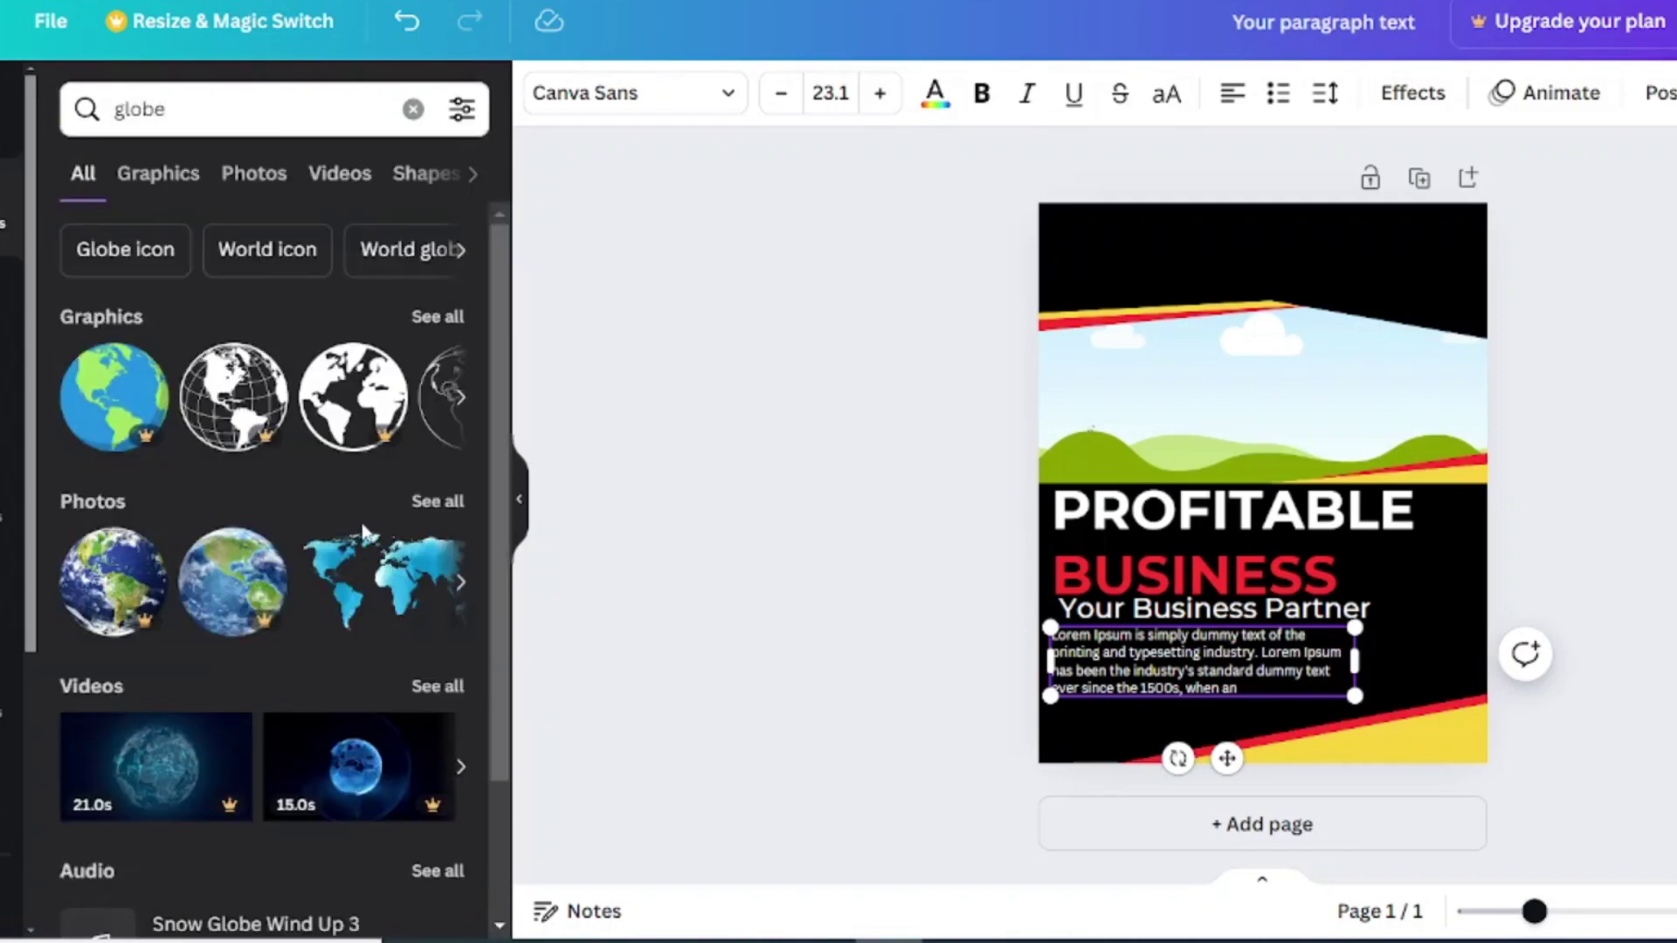
{"action": "scroll", "coordinate": [361, 523], "scroll_direction": "down", "scroll_amount": 2}
{"action": "scroll", "coordinate": [262, 471], "scroll_direction": "up", "scroll_amount": 2}
{"action": "left_click", "coordinate": [253, 173]}
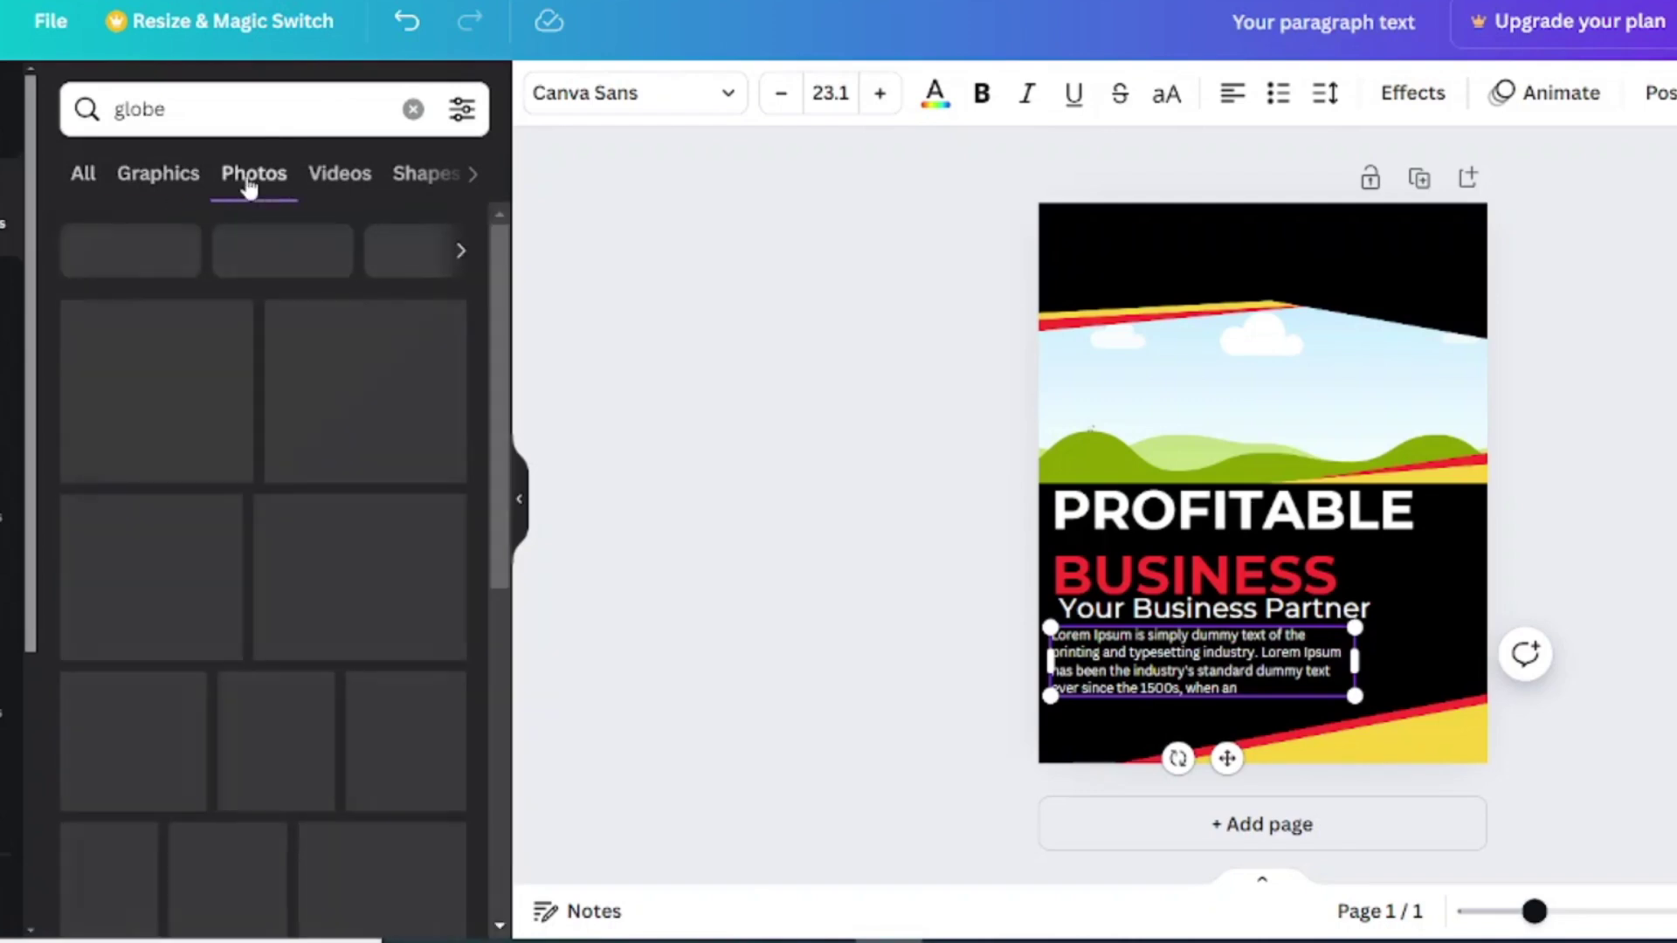
{"action": "scroll", "coordinate": [286, 460], "scroll_direction": "down", "scroll_amount": 4}
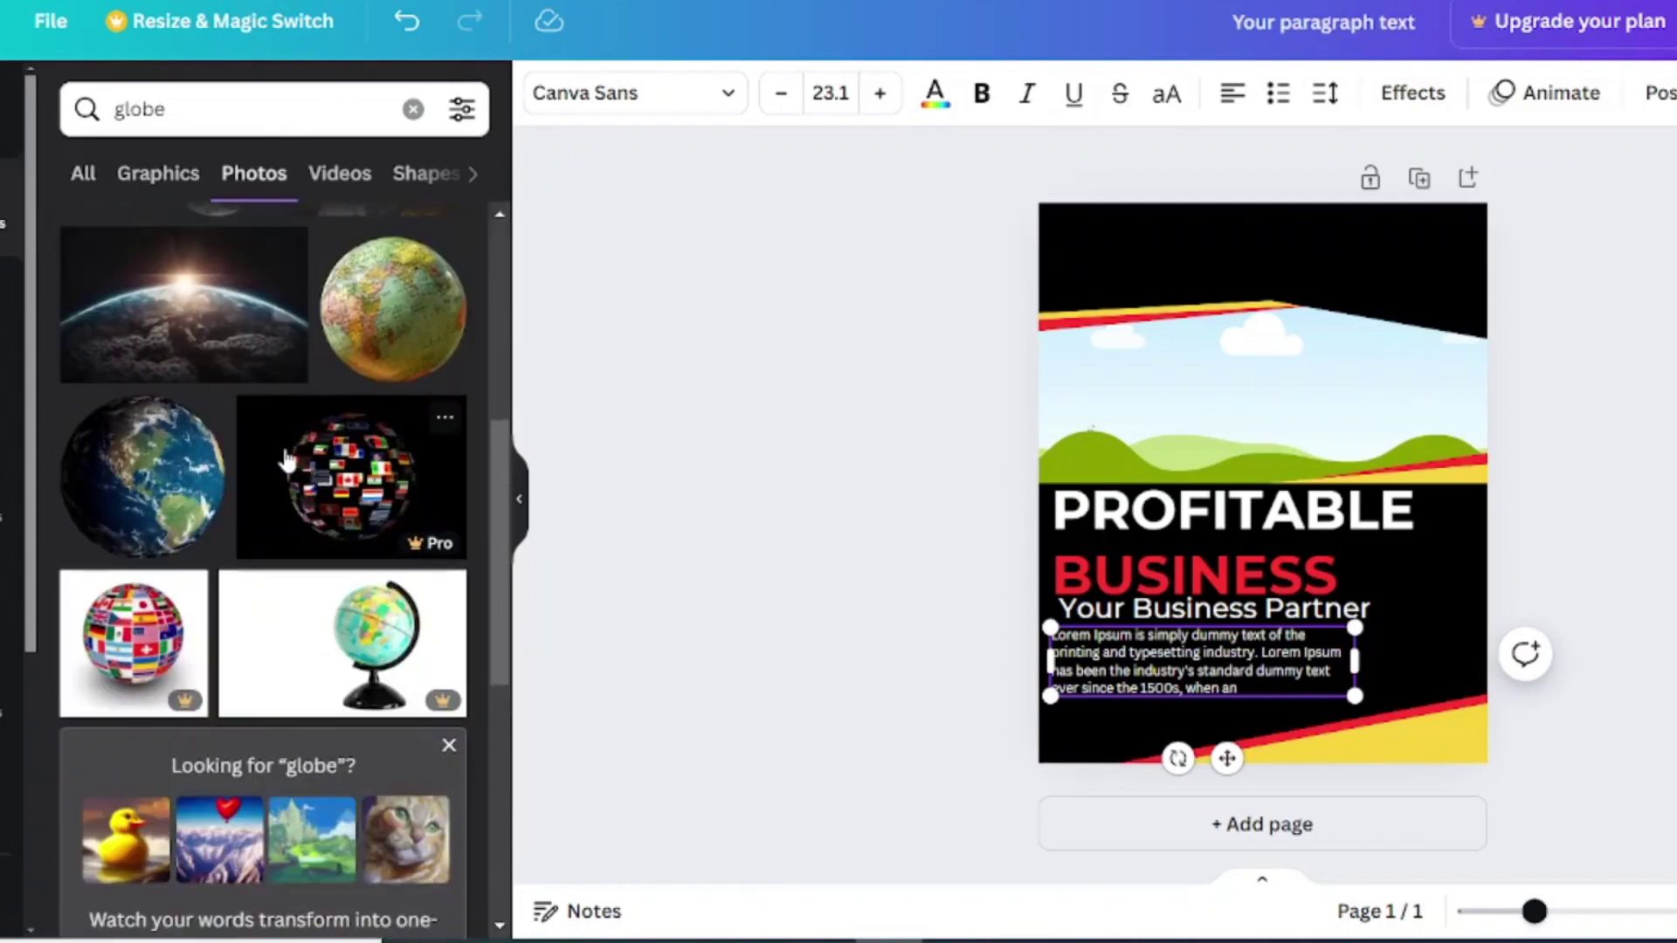
Switch to the suggested "Globe icon" search and place the grid-line globe graphic over the right part of the photo frame
{"action": "left_click", "coordinate": [96, 201]}
{"action": "left_click", "coordinate": [153, 253]}
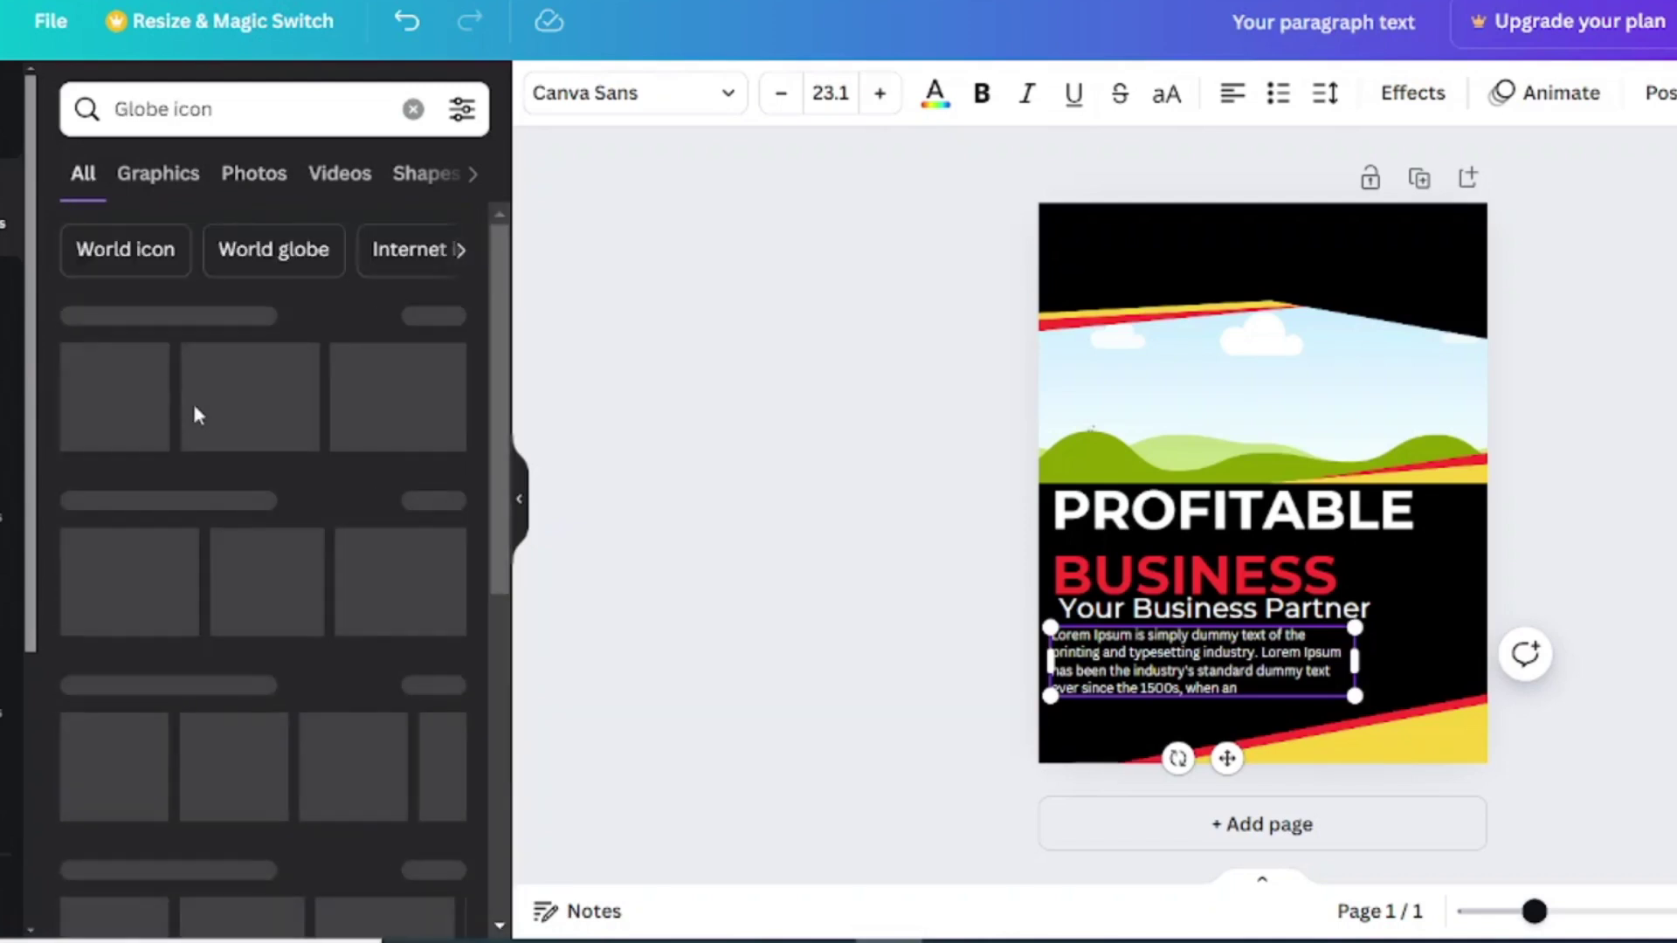
{"action": "left_click_drag", "start_coordinate": [114, 397], "coordinate": [1354, 446]}
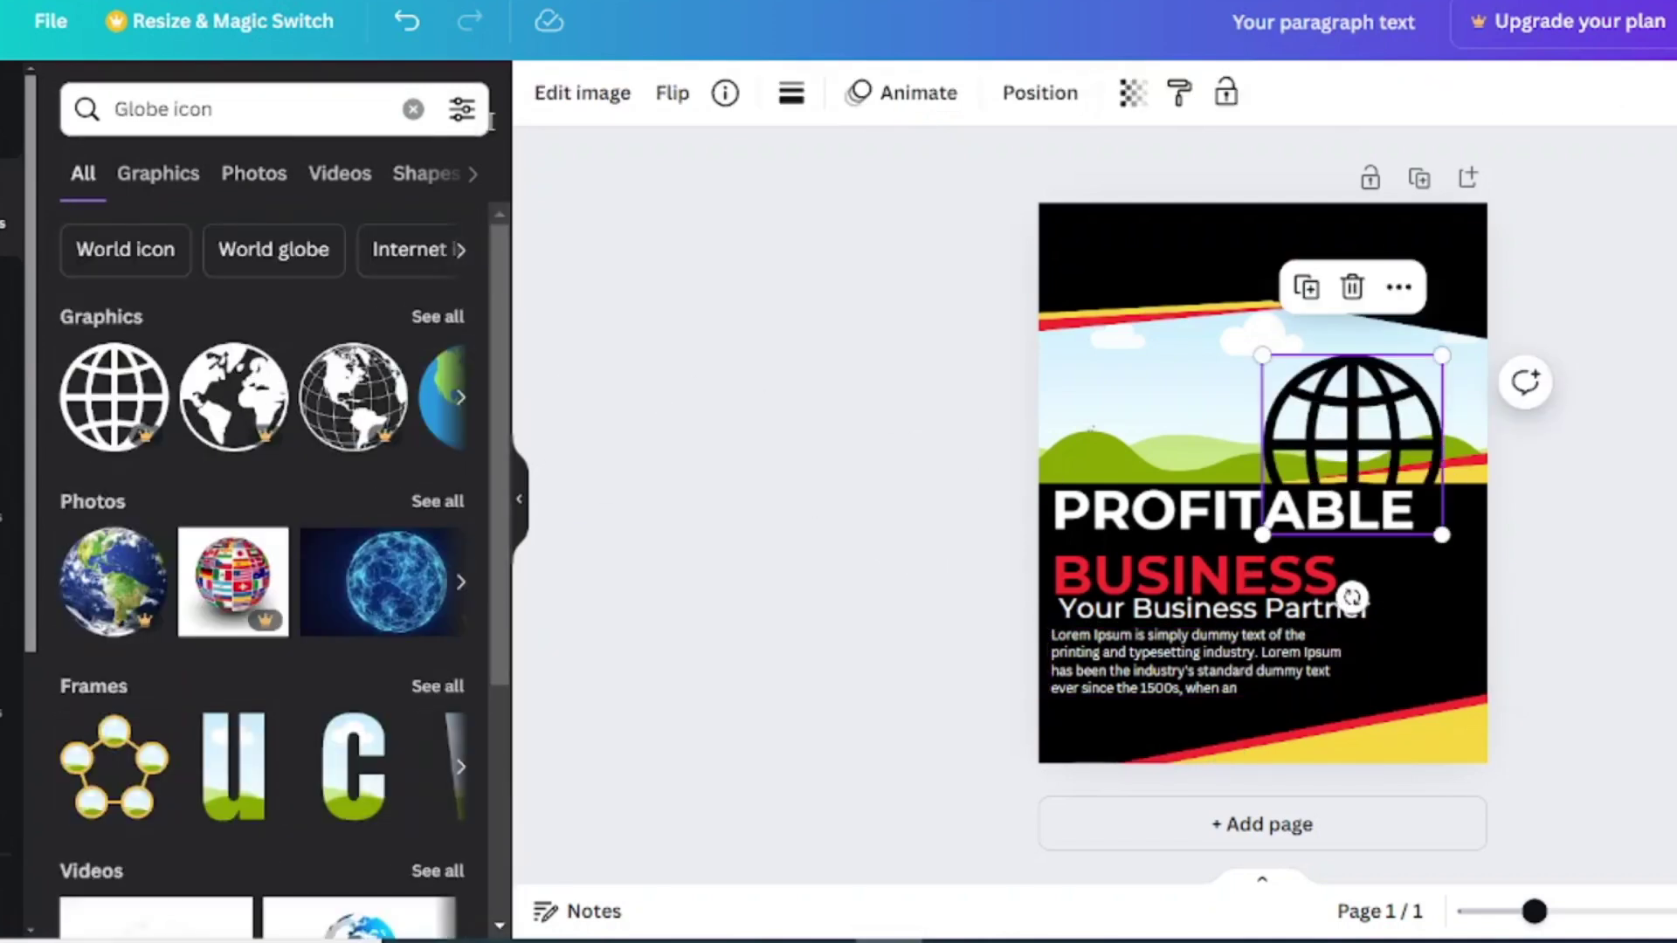
Search the elements for "target" and place the bullseye-with-arrow graphic over the photo frame, left of the globe
{"action": "left_click", "coordinate": [414, 109]}
{"action": "type", "text": "target"}
{"action": "key", "text": "Return"}
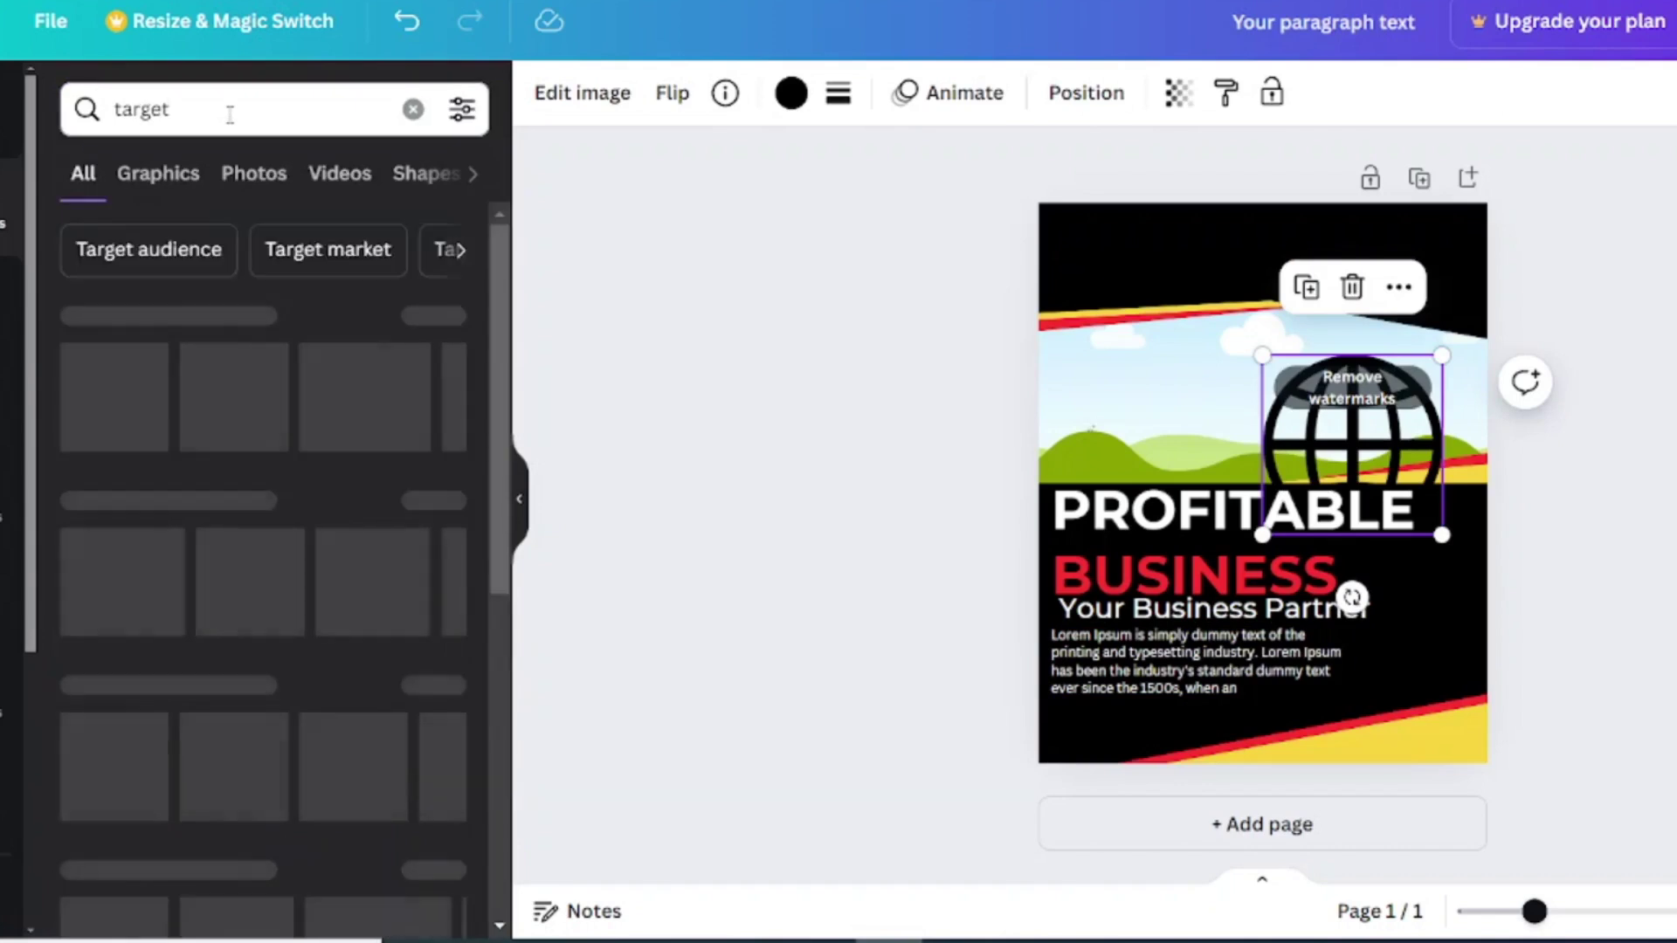
{"action": "left_click_drag", "start_coordinate": [112, 389], "coordinate": [1157, 398]}
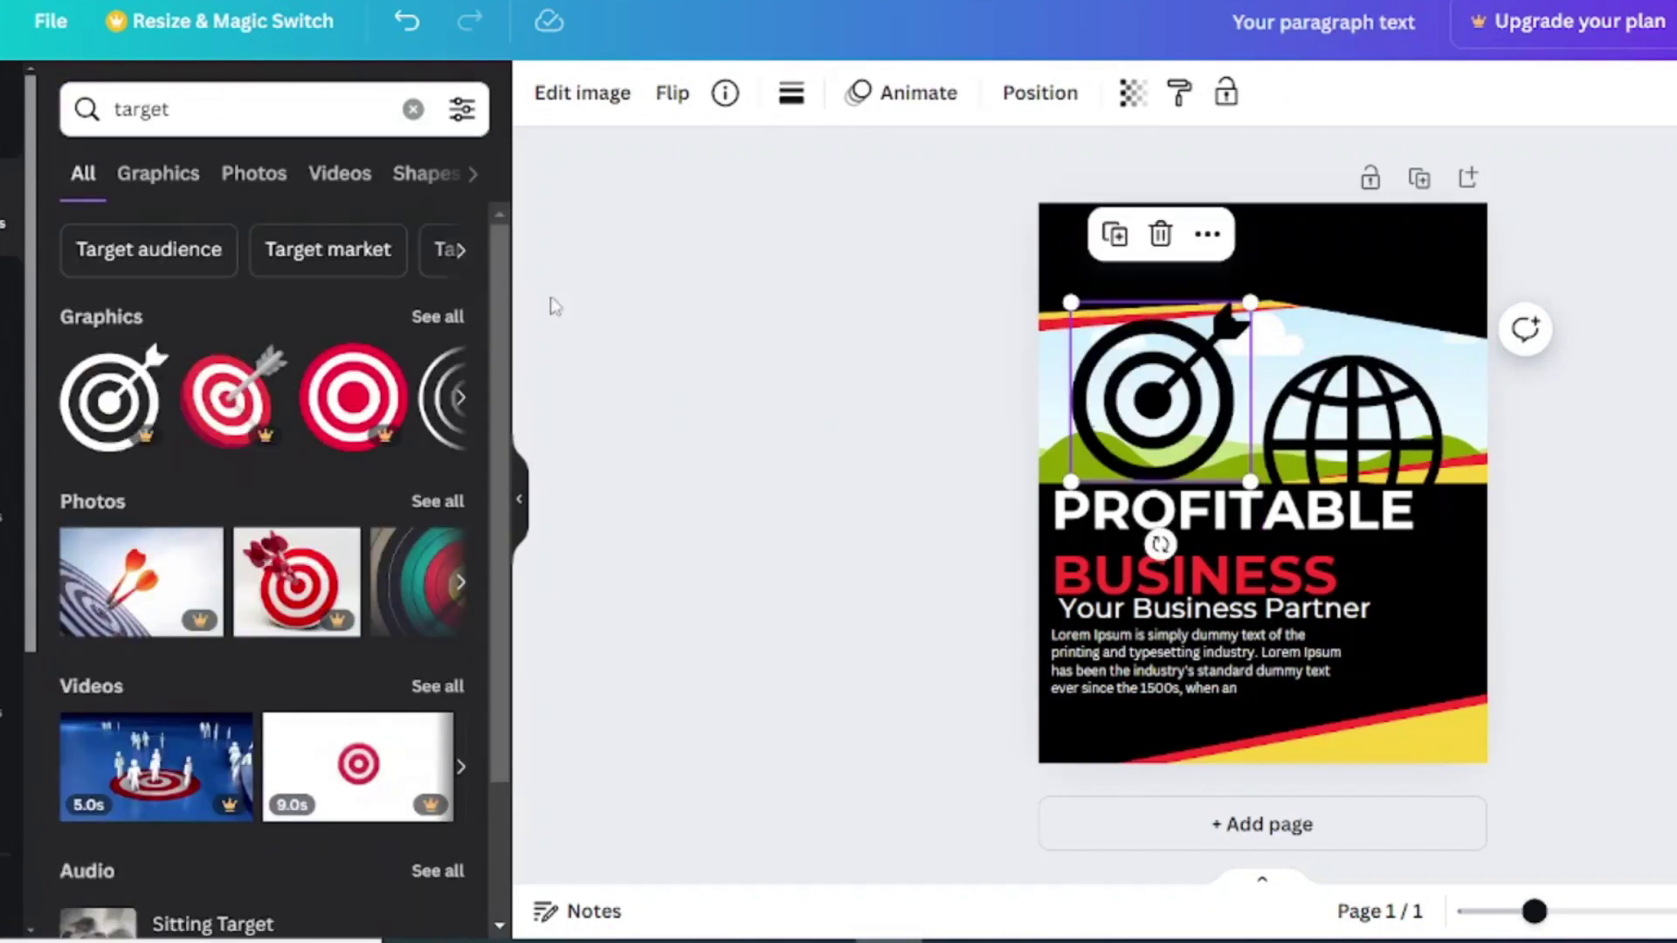
Search the element library for "persantage"
{"action": "left_click", "coordinate": [413, 109]}
{"action": "type", "text": "persantage"}
{"action": "key", "text": "Return"}
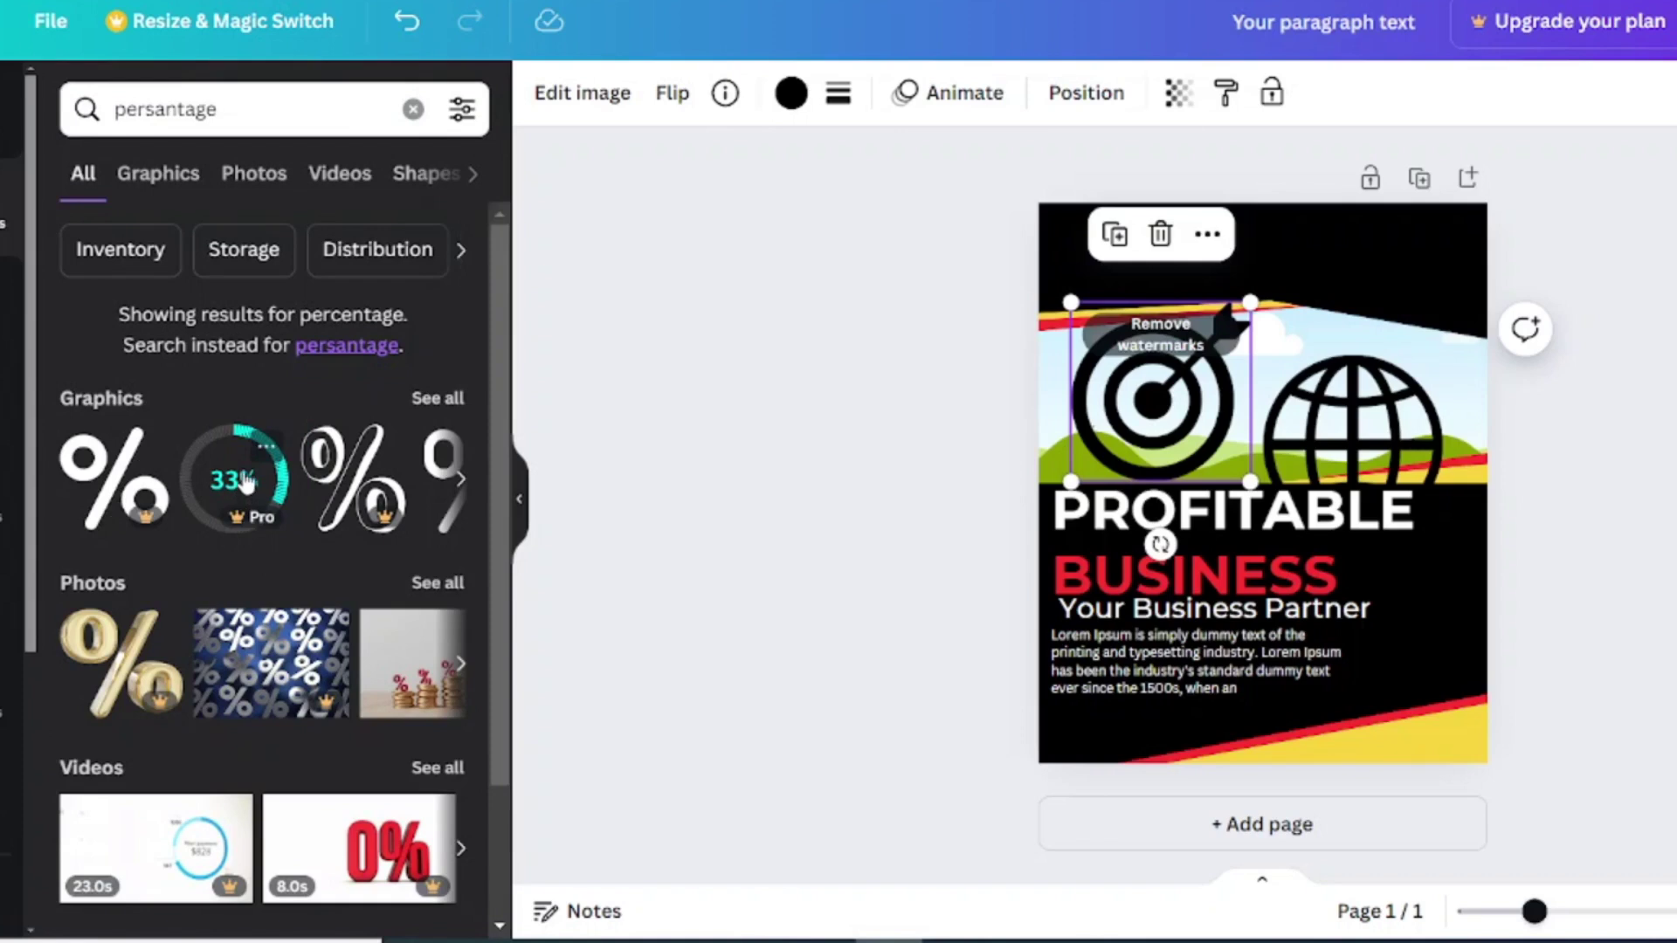
Search the element library for "measuring" and look through the graphics results
{"action": "left_click", "coordinate": [414, 109]}
{"action": "type", "text": "measuring"}
{"action": "key", "text": "Return"}
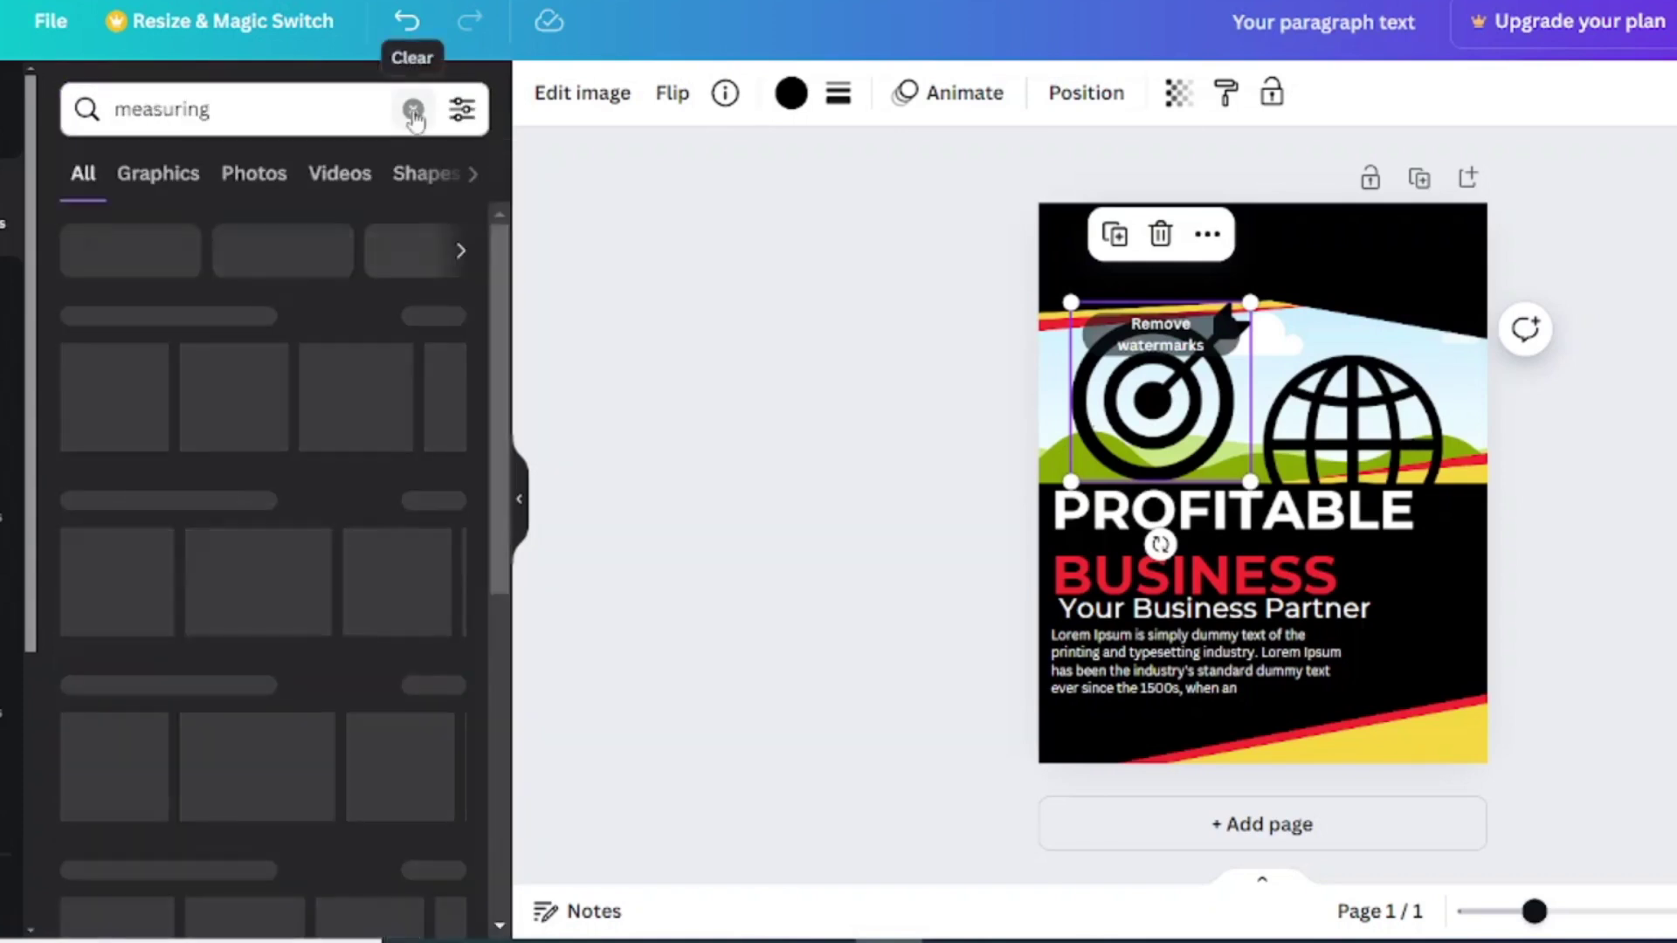
{"action": "scroll", "coordinate": [282, 485], "scroll_direction": "down", "scroll_amount": 2}
{"action": "scroll", "coordinate": [284, 437], "scroll_direction": "up", "scroll_amount": 2}
{"action": "left_click", "coordinate": [464, 400]}
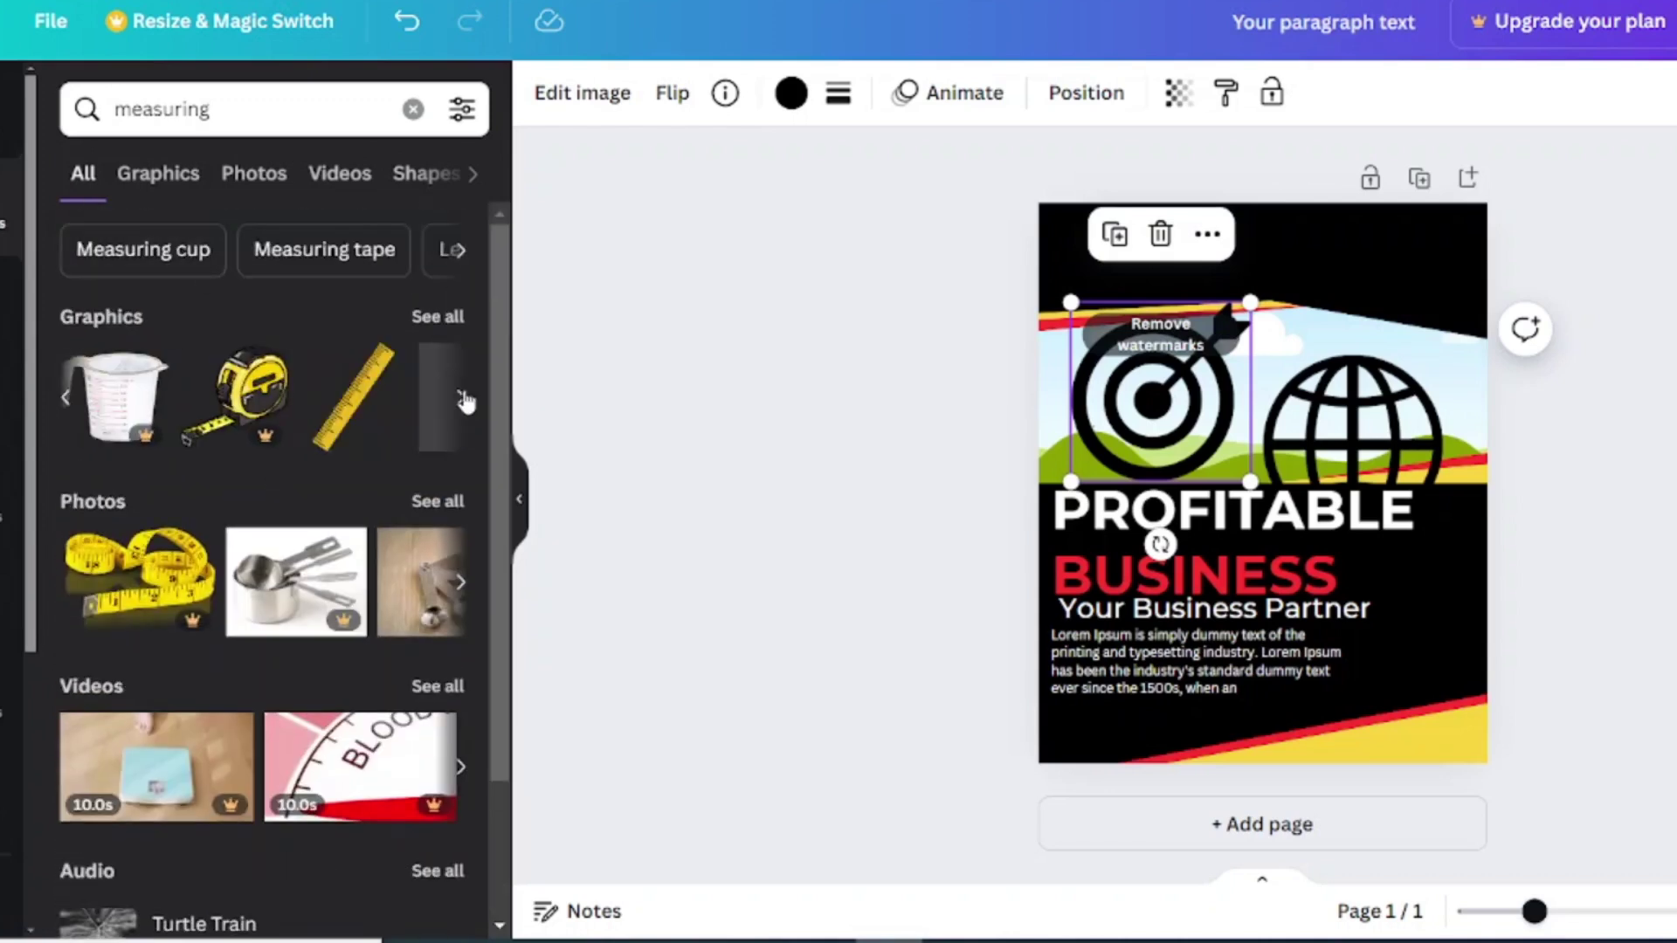
{"action": "left_click", "coordinate": [463, 400]}
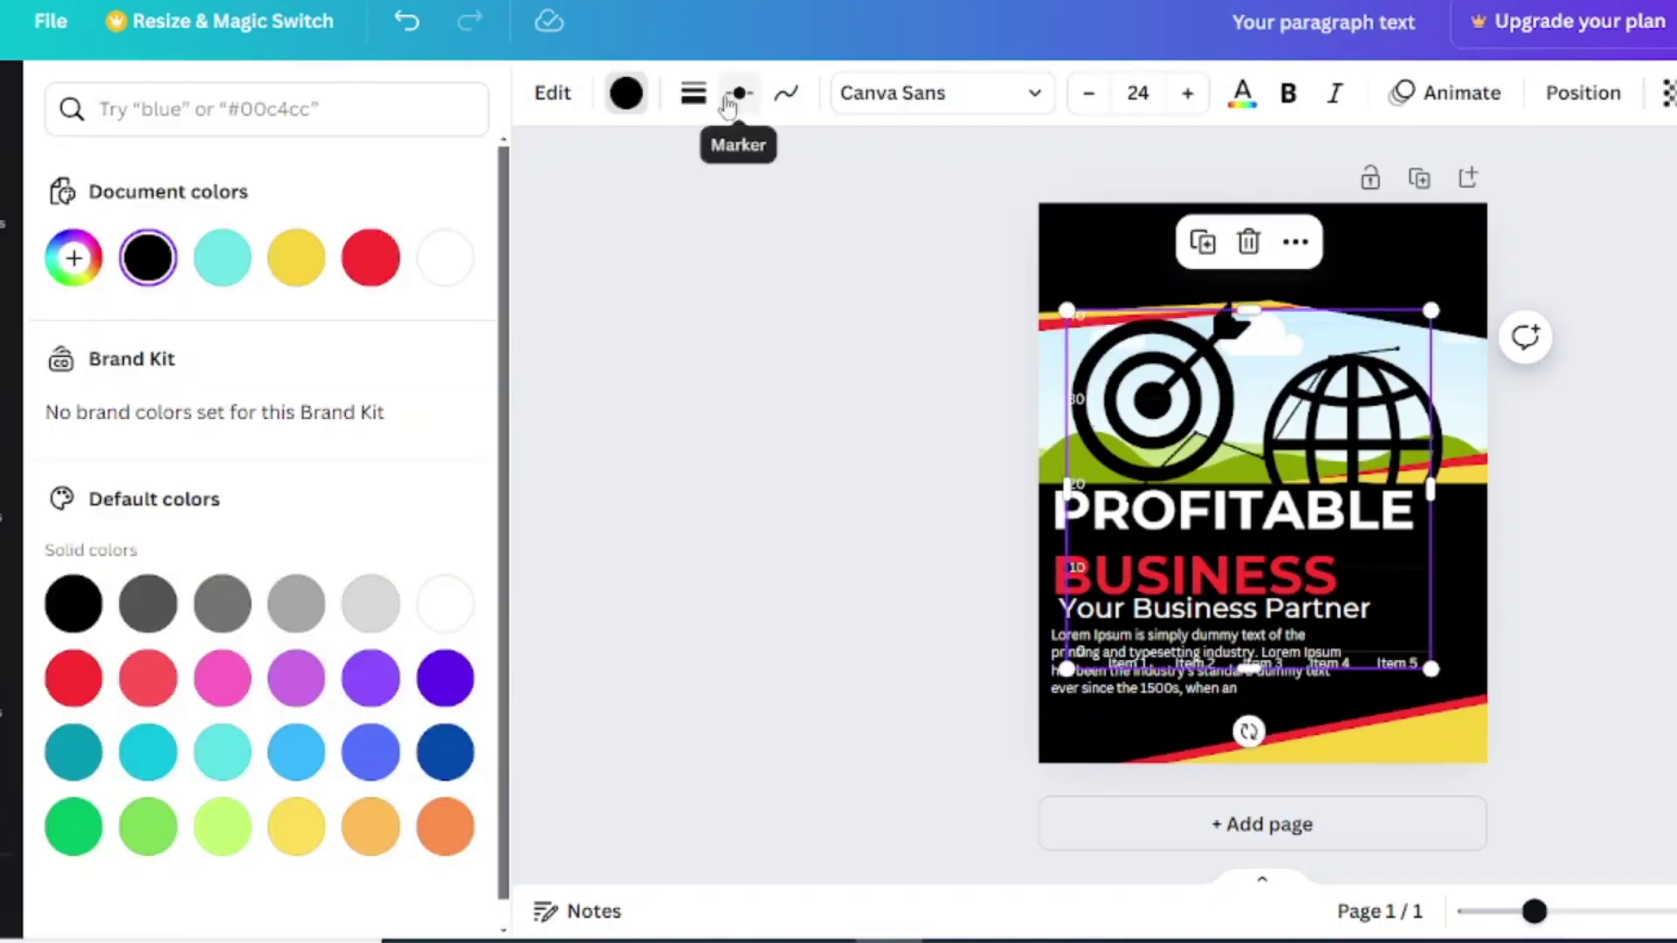
Adjust the line chart's line weight and give its points square markers at size 57
{"action": "left_click", "coordinate": [694, 93]}
{"action": "left_click_drag", "start_coordinate": [722, 214], "coordinate": [742, 217]}
{"action": "left_click", "coordinate": [739, 92]}
{"action": "left_click_drag", "start_coordinate": [762, 280], "coordinate": [875, 281]}
{"action": "left_click", "coordinate": [896, 175]}
{"action": "left_click", "coordinate": [831, 174]}
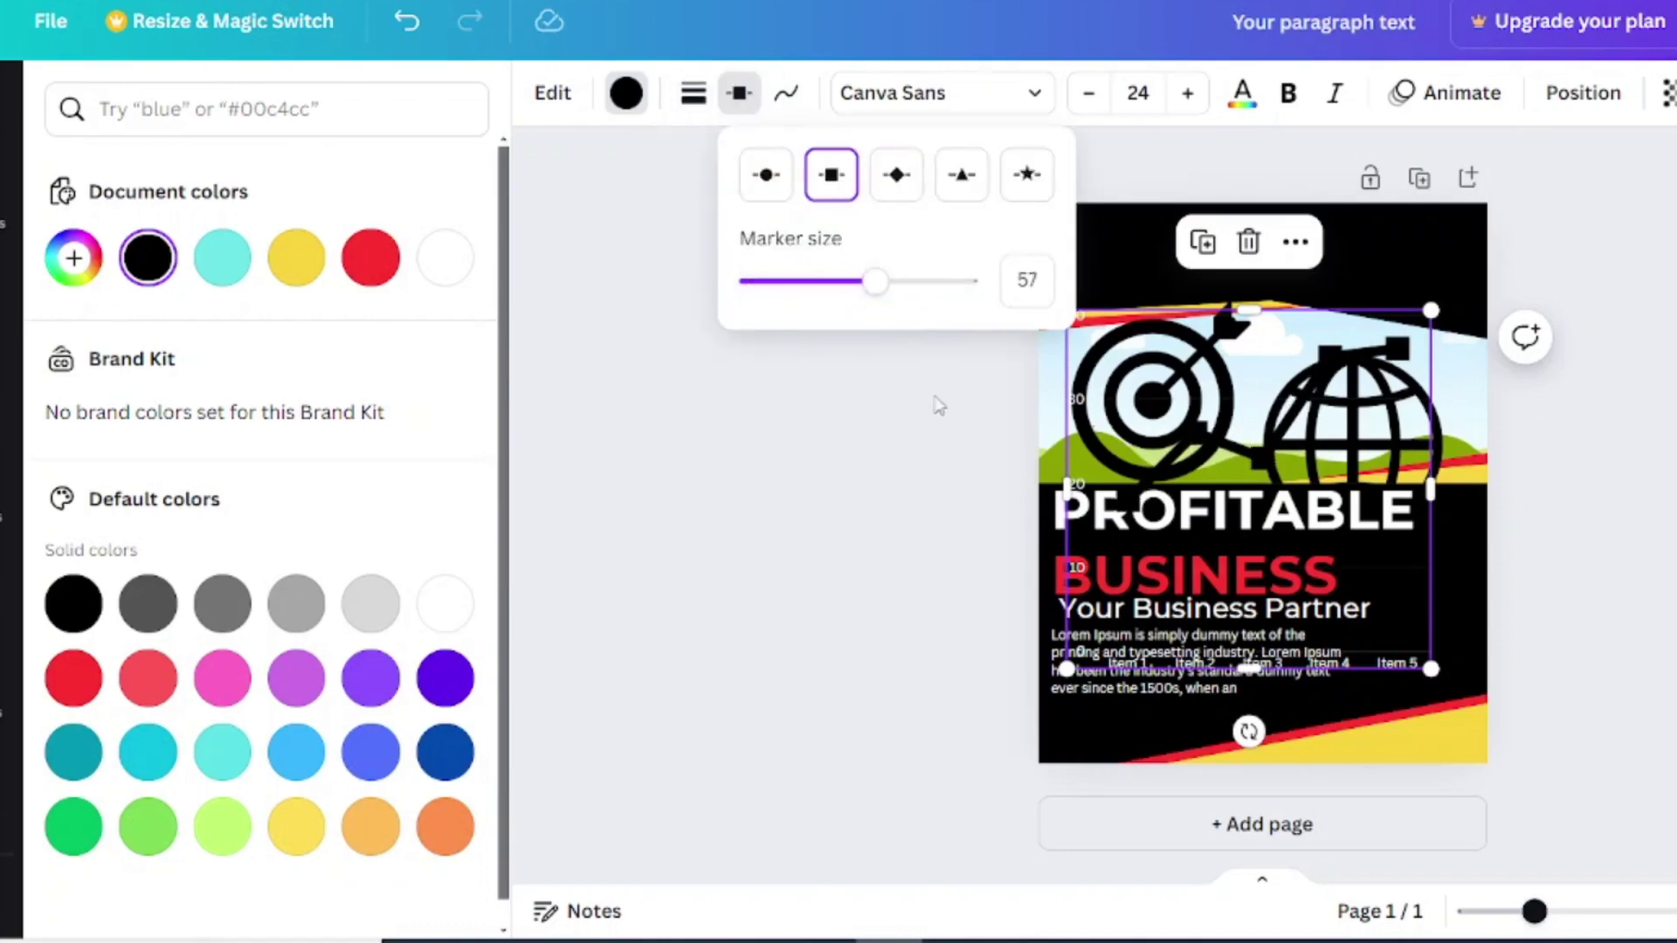
{"action": "left_click", "coordinate": [936, 400]}
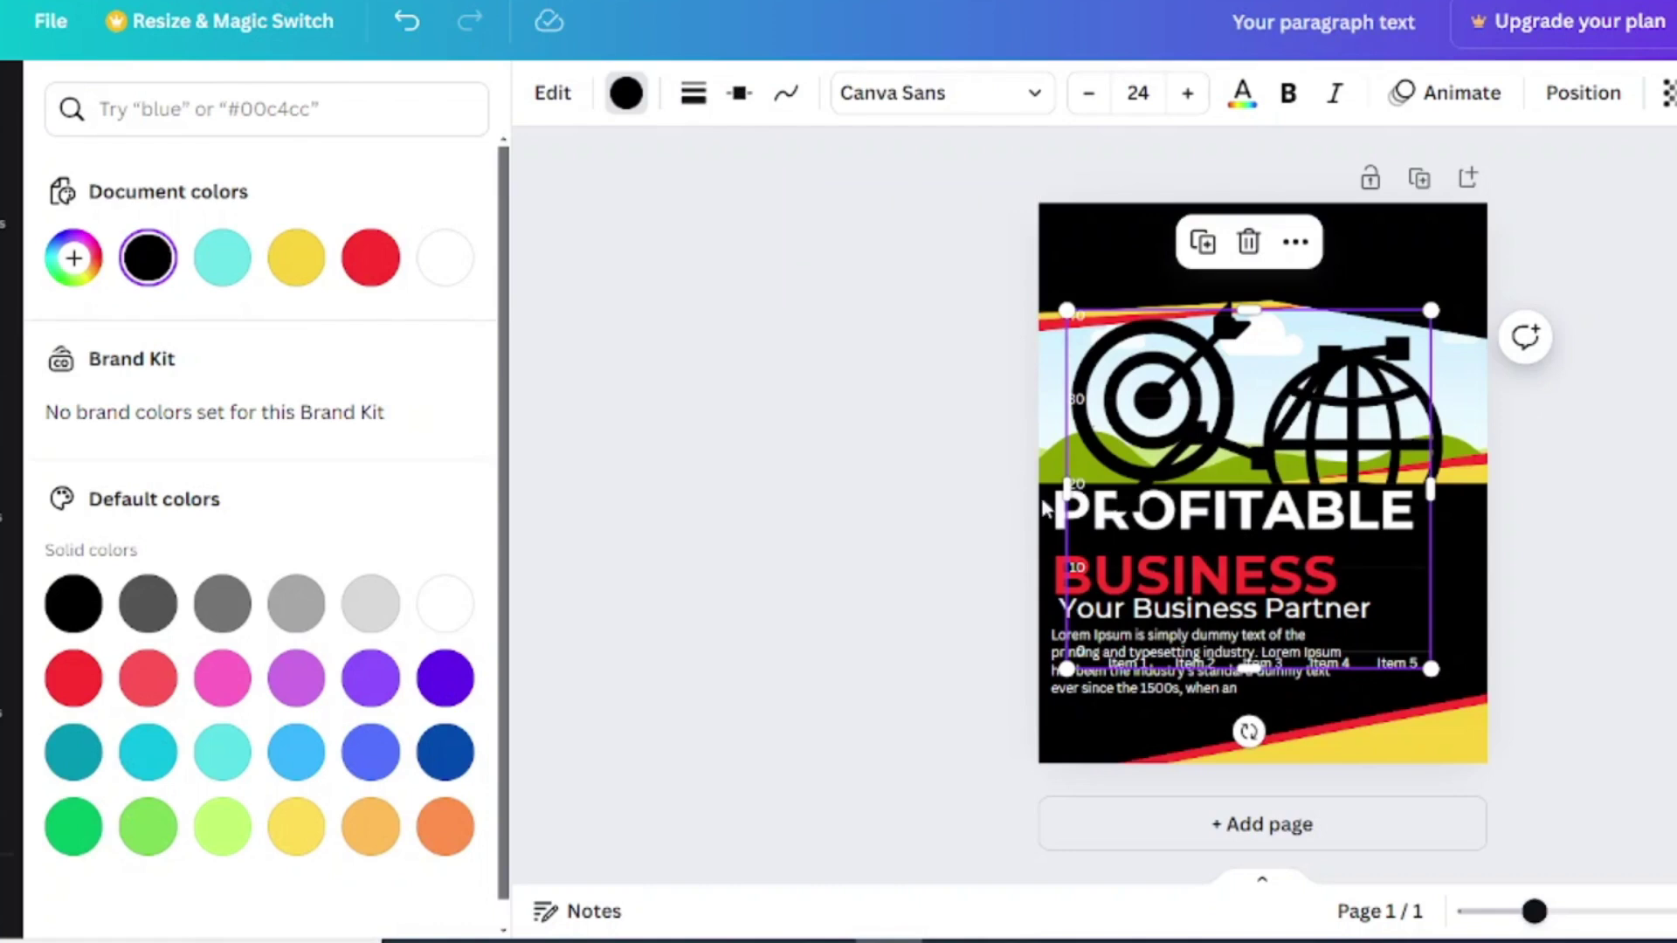
{"action": "left_click", "coordinate": [1186, 413]}
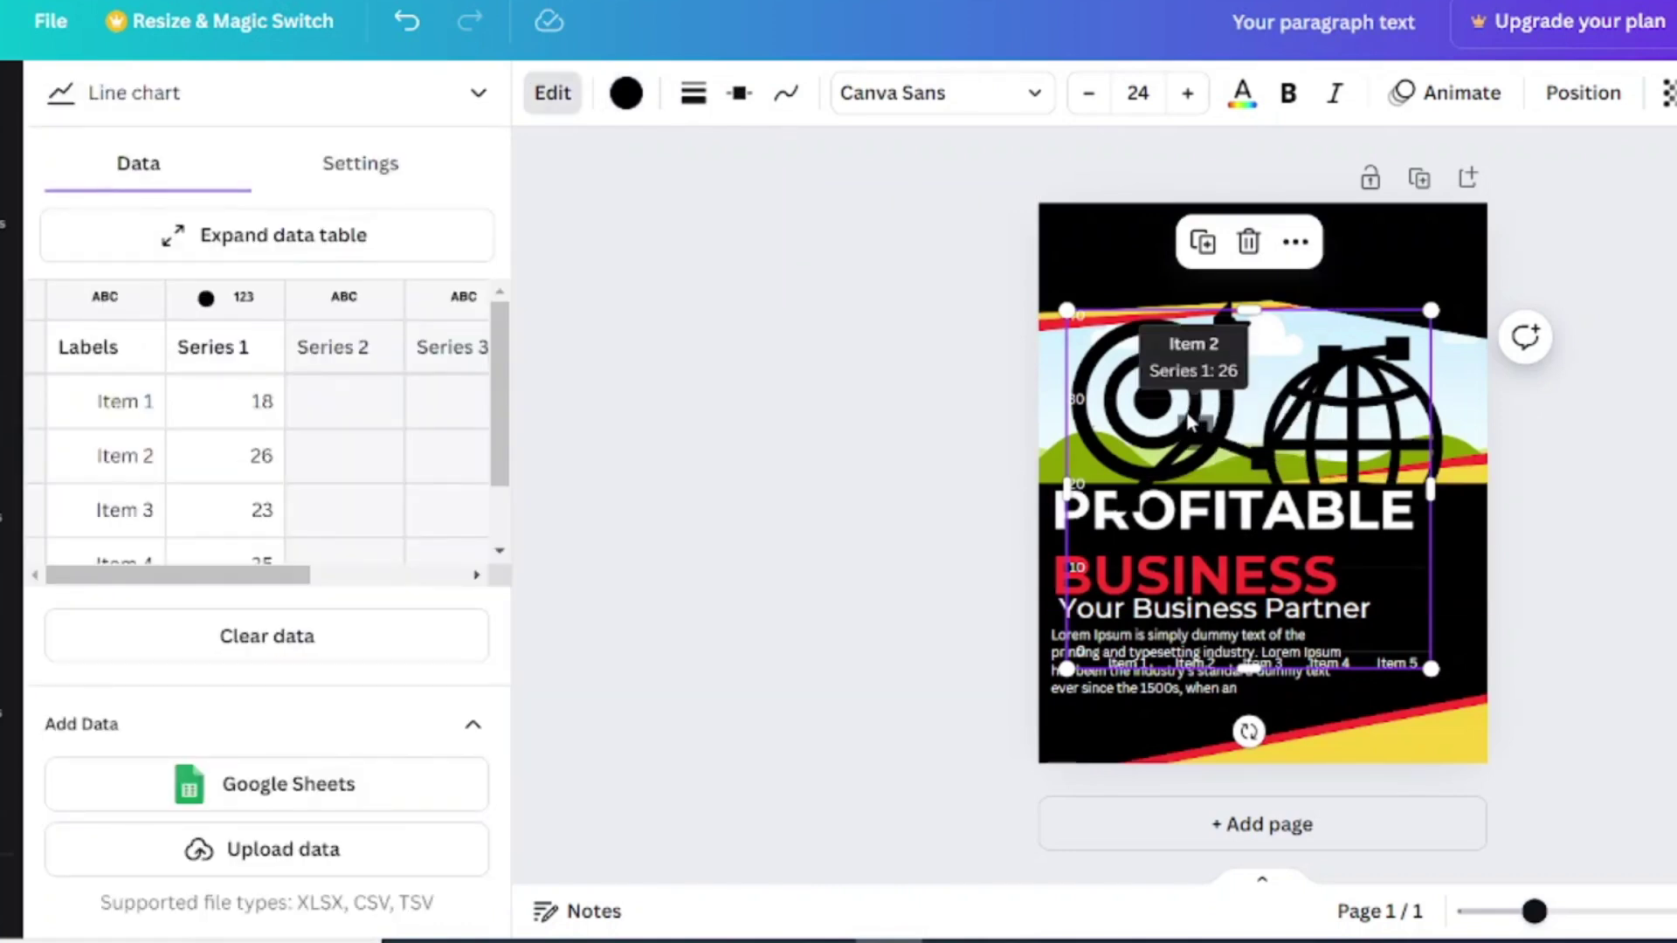
{"action": "left_click", "coordinate": [615, 288]}
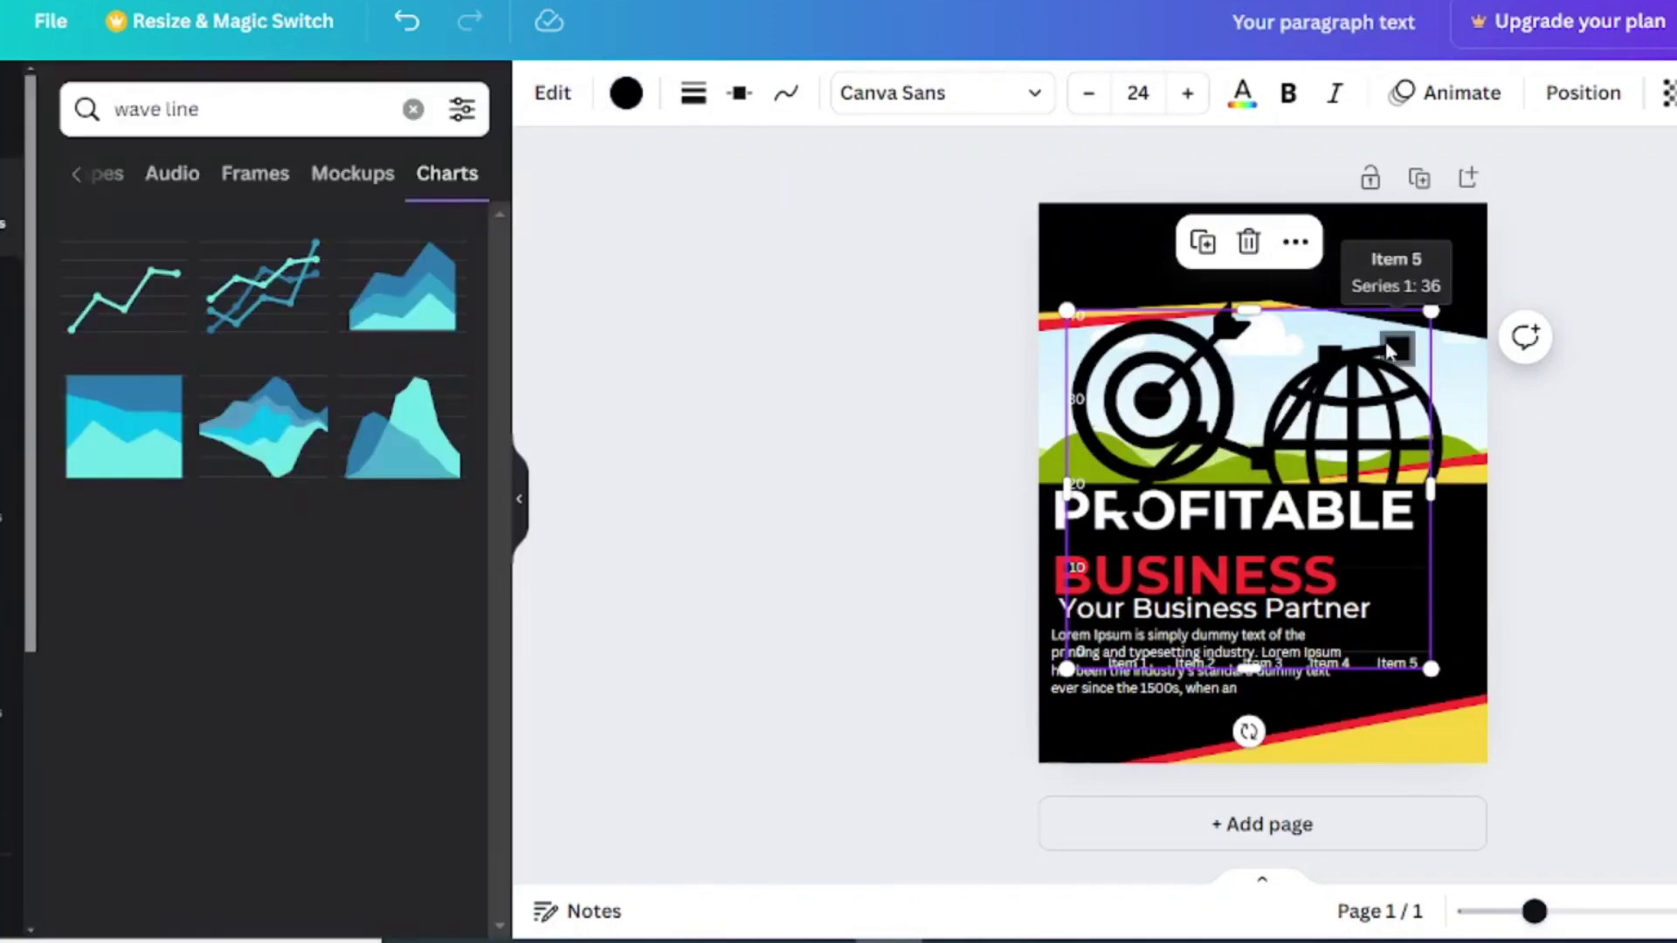
Add a yellow circle, shrink it to a small badge and place it below the left end of the Lorem Ipsum paragraph
{"action": "left_click", "coordinate": [1389, 746]}
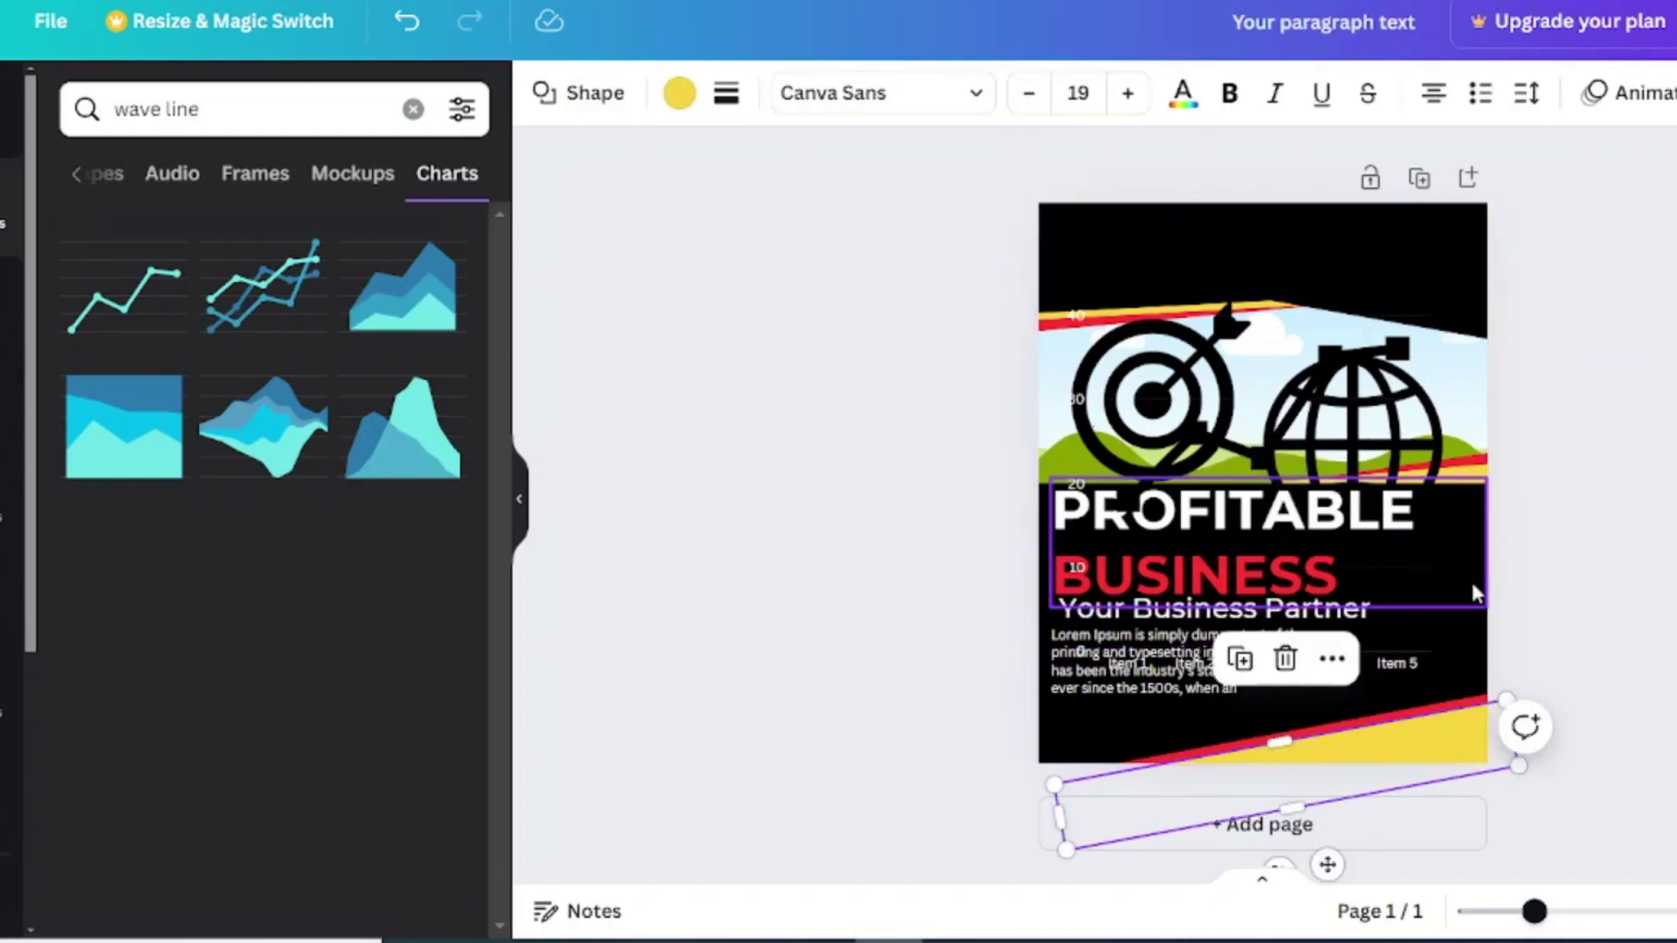
{"action": "left_click", "coordinate": [1467, 374]}
{"action": "key", "text": "c"}
{"action": "left_click_drag", "start_coordinate": [1263, 515], "coordinate": [1122, 738]}
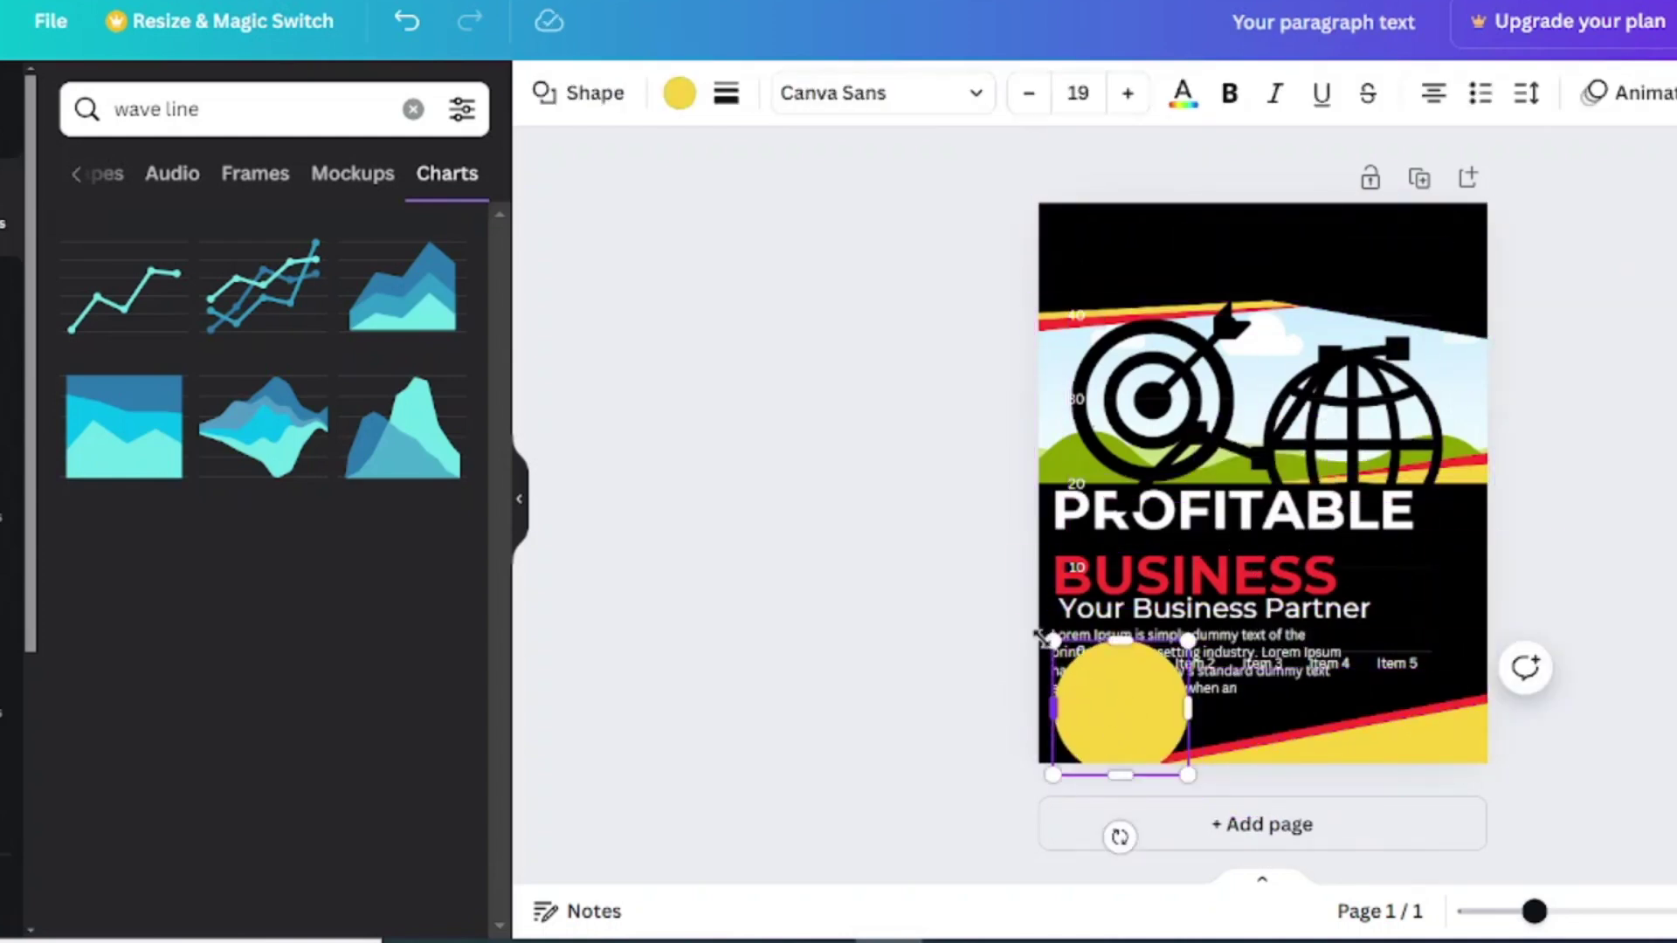
{"action": "left_click_drag", "start_coordinate": [1054, 639], "coordinate": [1132, 716]}
{"action": "left_click_drag", "start_coordinate": [1186, 838], "coordinate": [1127, 737]}
{"action": "left_click", "coordinate": [1108, 741]}
{"action": "left_click", "coordinate": [1079, 735]}
Duplicate the small yellow circle into an evenly spaced row of three, deleting the surplus copy
{"action": "key", "text": "ctrl+d"}
{"action": "key", "text": "ctrl+d"}
{"action": "key", "text": "ctrl+d"}
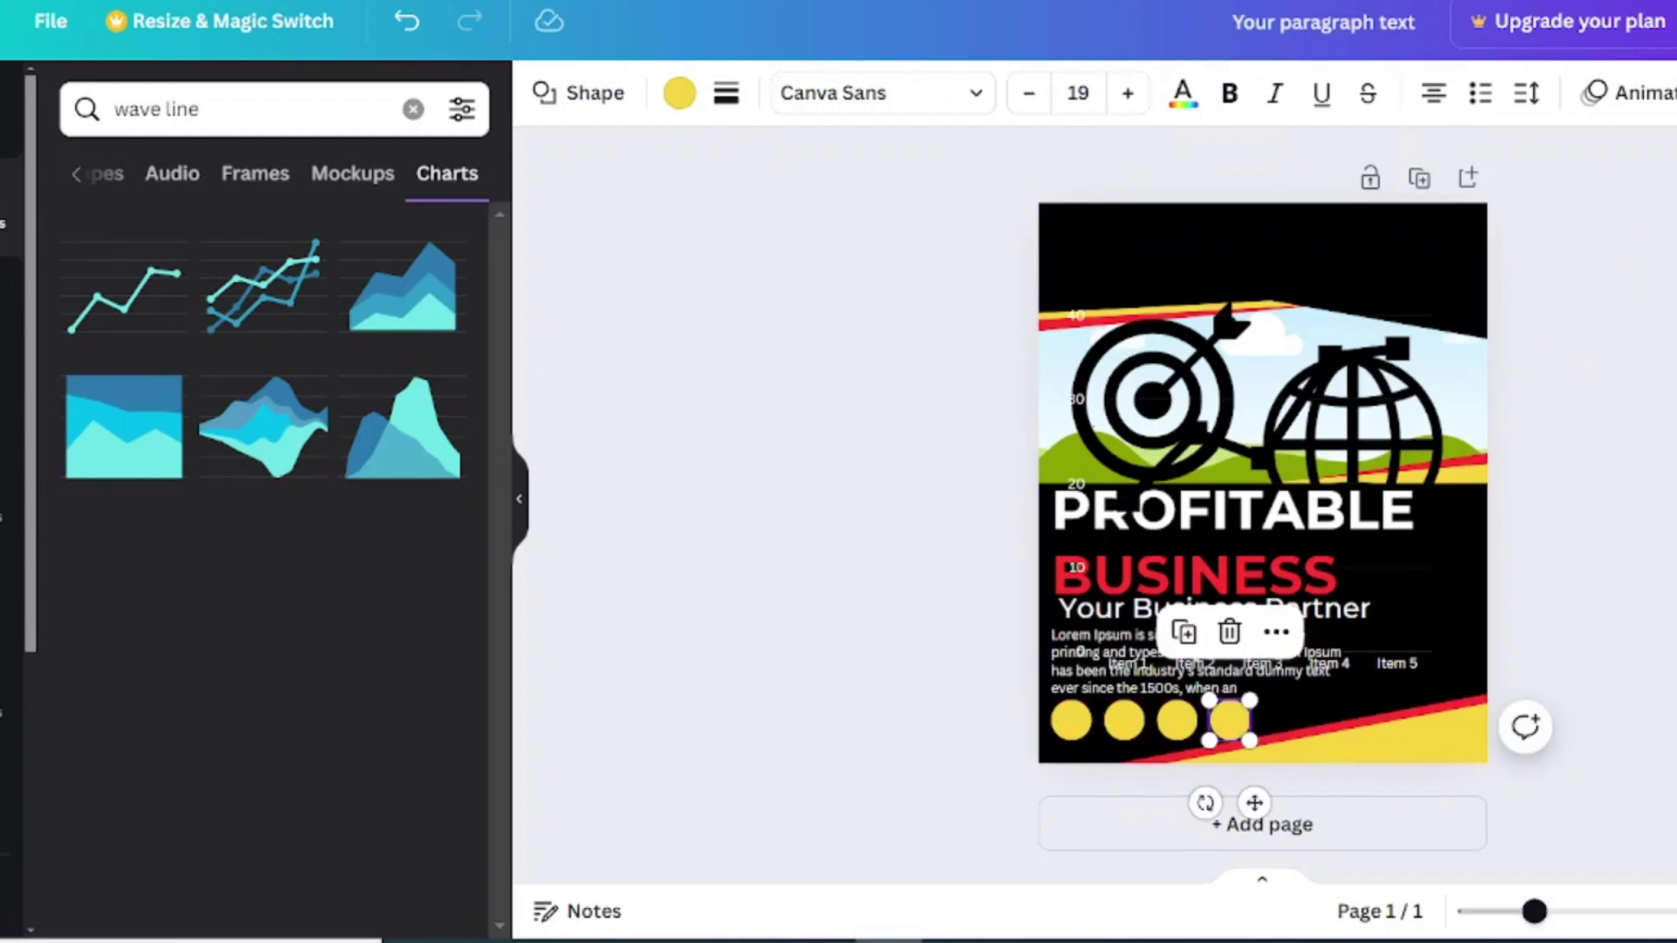
{"action": "key", "text": "Delete"}
Shrink the line chart to roughly a third of its size and recolour its line white
{"action": "left_click", "coordinate": [1161, 472]}
{"action": "left_click_drag", "start_coordinate": [1071, 305], "coordinate": [1330, 533]}
{"action": "left_click", "coordinate": [626, 92]}
{"action": "left_click", "coordinate": [445, 603]}
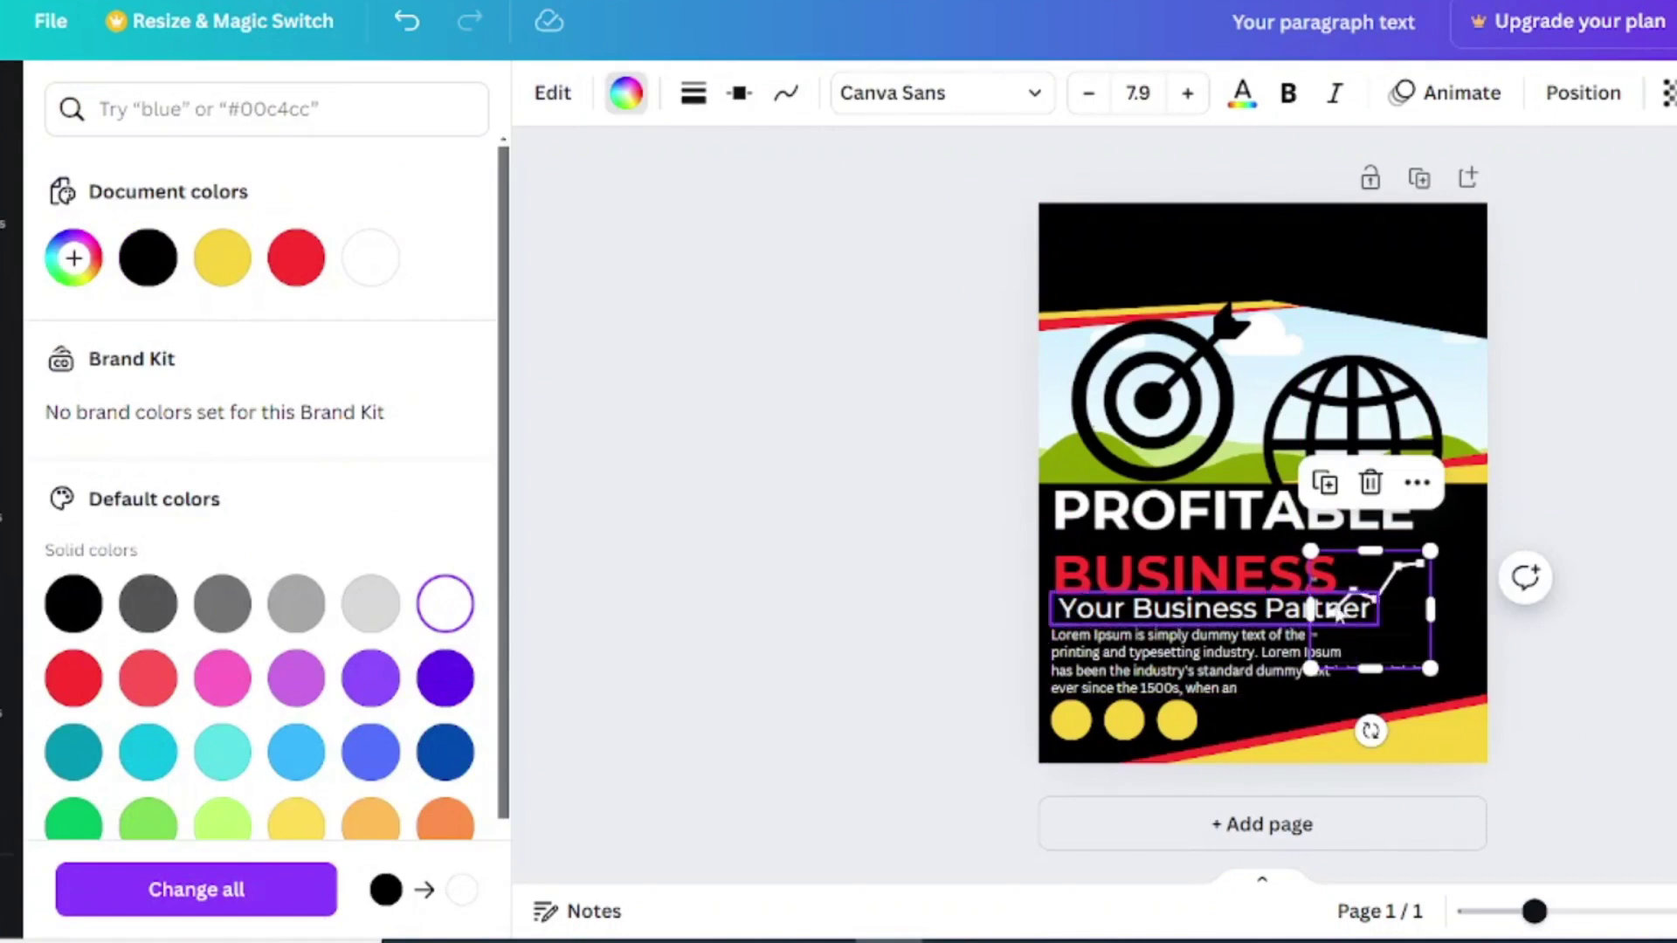
Shrink the white line chart onto the third yellow circle and send that circle backward behind the chart
{"action": "left_click_drag", "start_coordinate": [1387, 596], "coordinate": [1195, 729]}
{"action": "left_click_drag", "start_coordinate": [1119, 684], "coordinate": [1186, 732]}
{"action": "left_click", "coordinate": [1177, 721]}
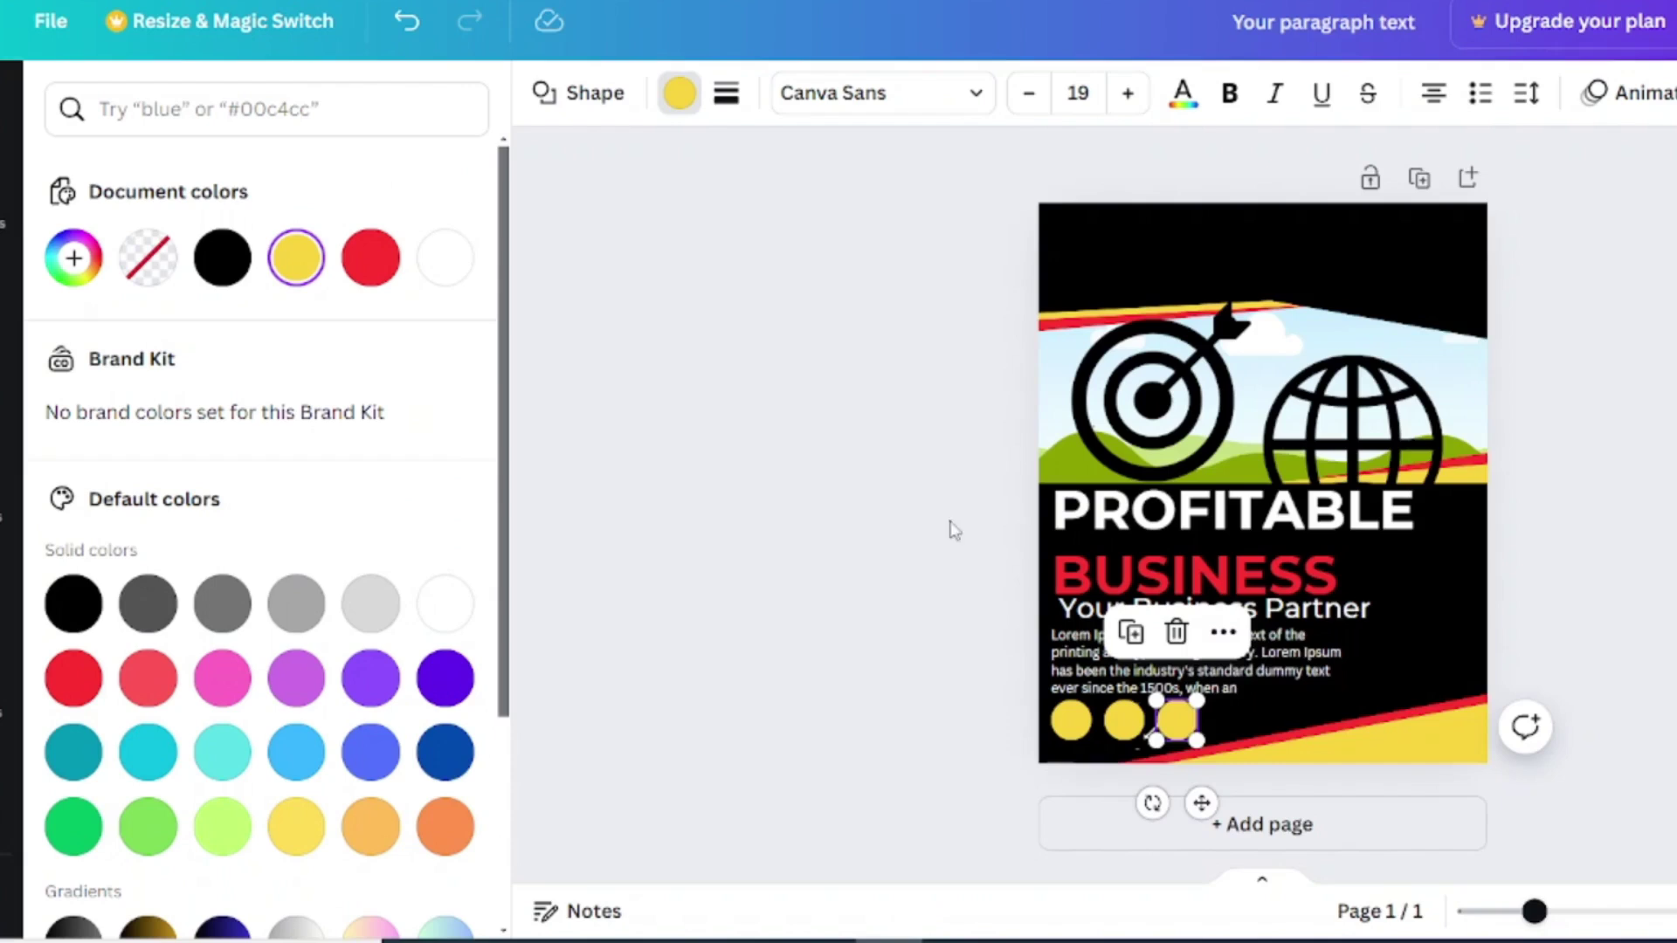
{"action": "right_click", "coordinate": [1188, 727]}
{"action": "mouse_move", "coordinate": [1412, 487]}
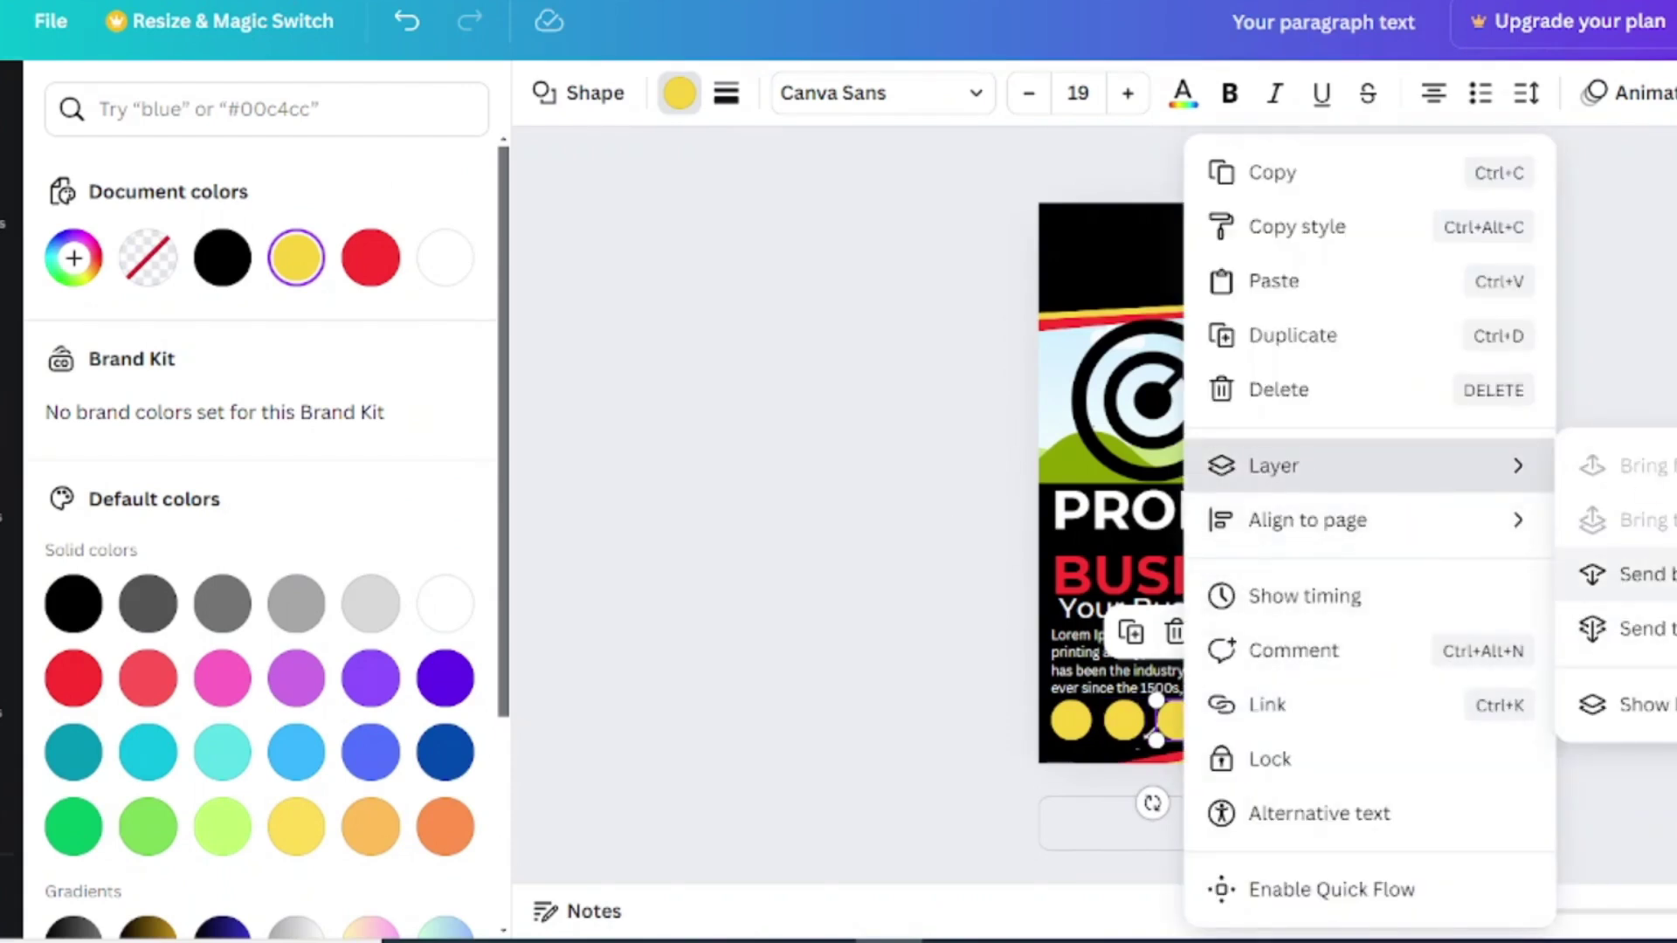
{"action": "left_click", "coordinate": [1642, 573]}
{"action": "left_click_drag", "start_coordinate": [1158, 741], "coordinate": [1154, 747]}
{"action": "left_click", "coordinate": [1146, 752]}
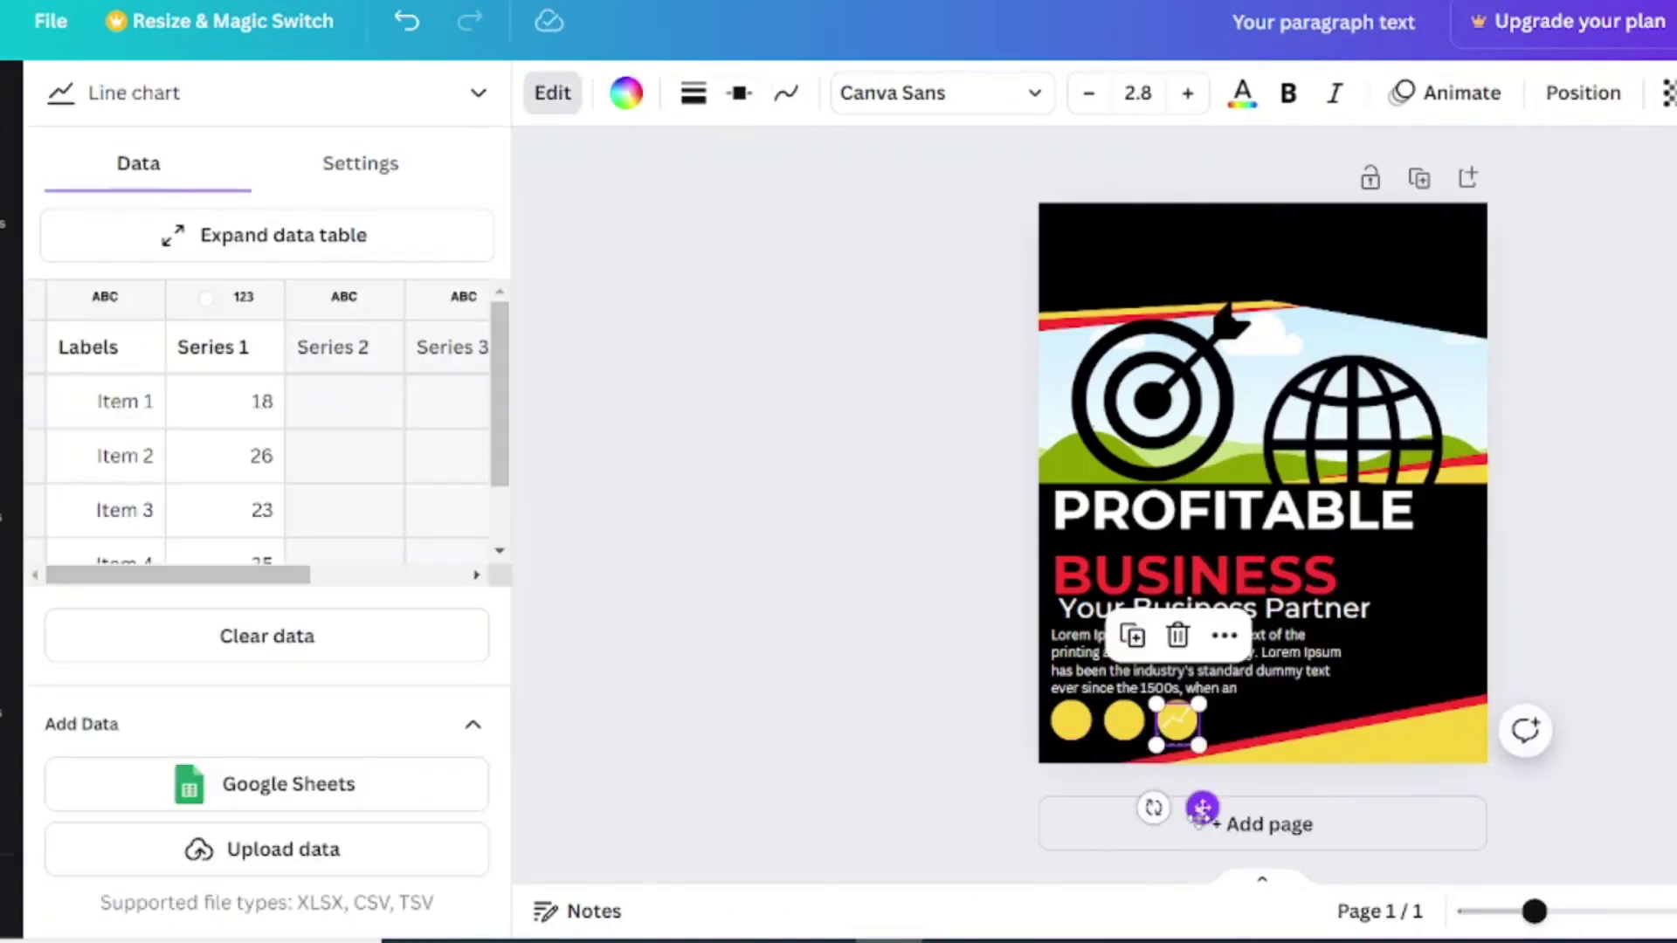
Toggle the small chart's line smoothing, set its line weight to 55 and shrink it to fit within the circle
{"action": "left_click", "coordinate": [782, 98]}
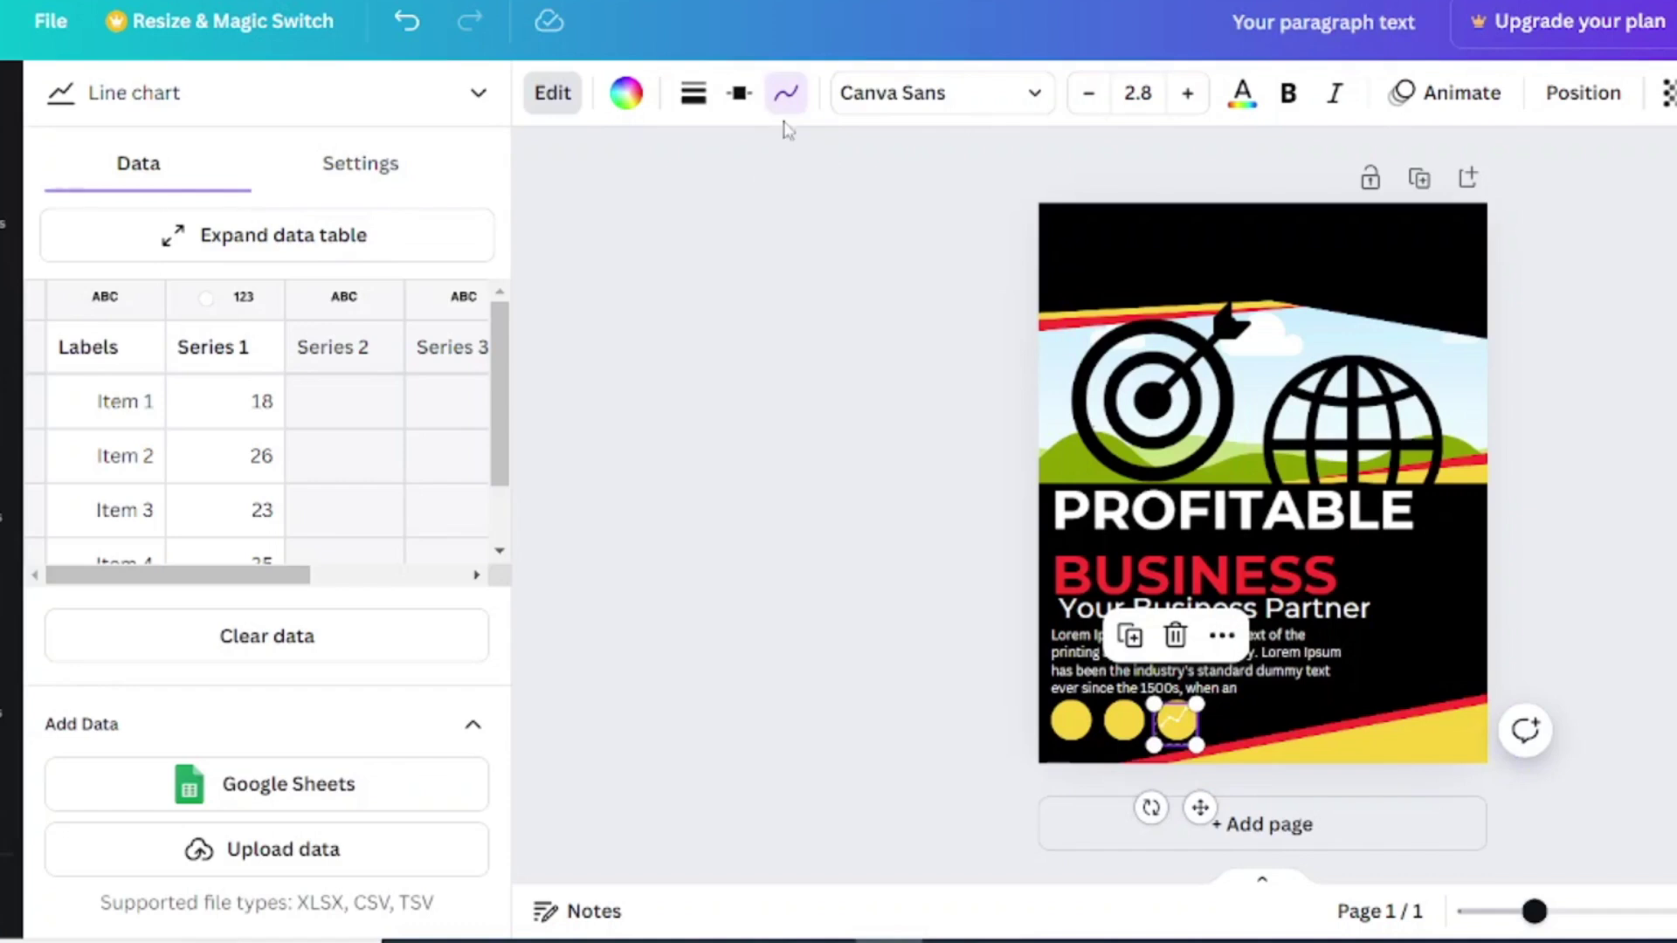
{"action": "left_click", "coordinate": [693, 92]}
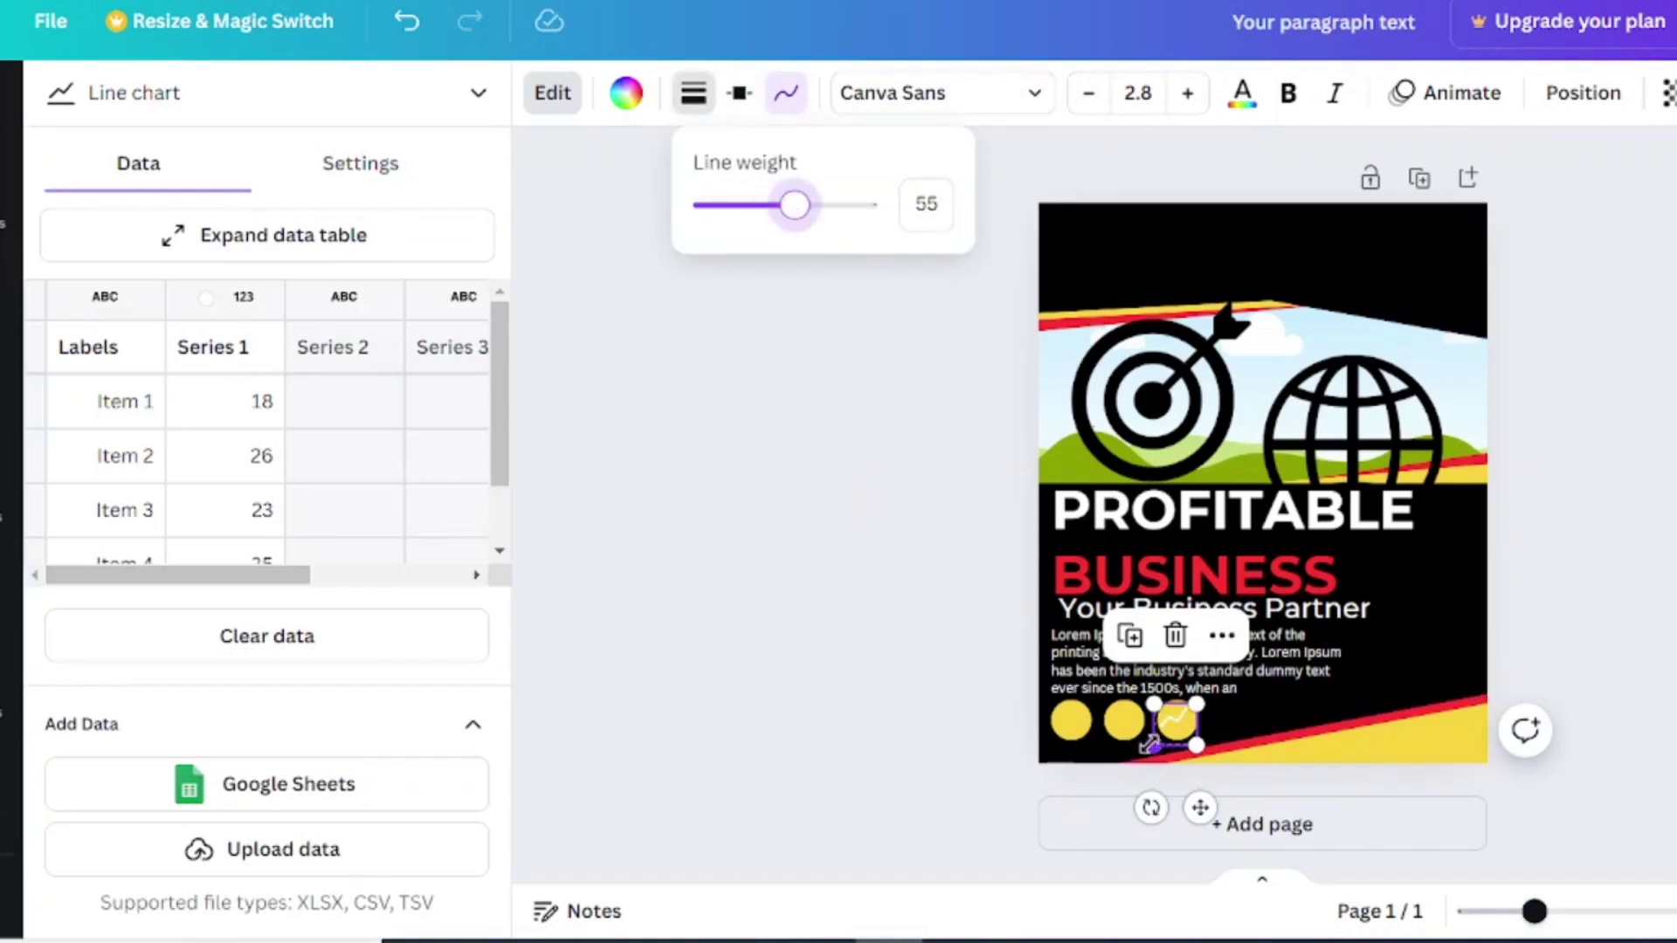
{"action": "left_click_drag", "start_coordinate": [1149, 743], "coordinate": [1157, 738]}
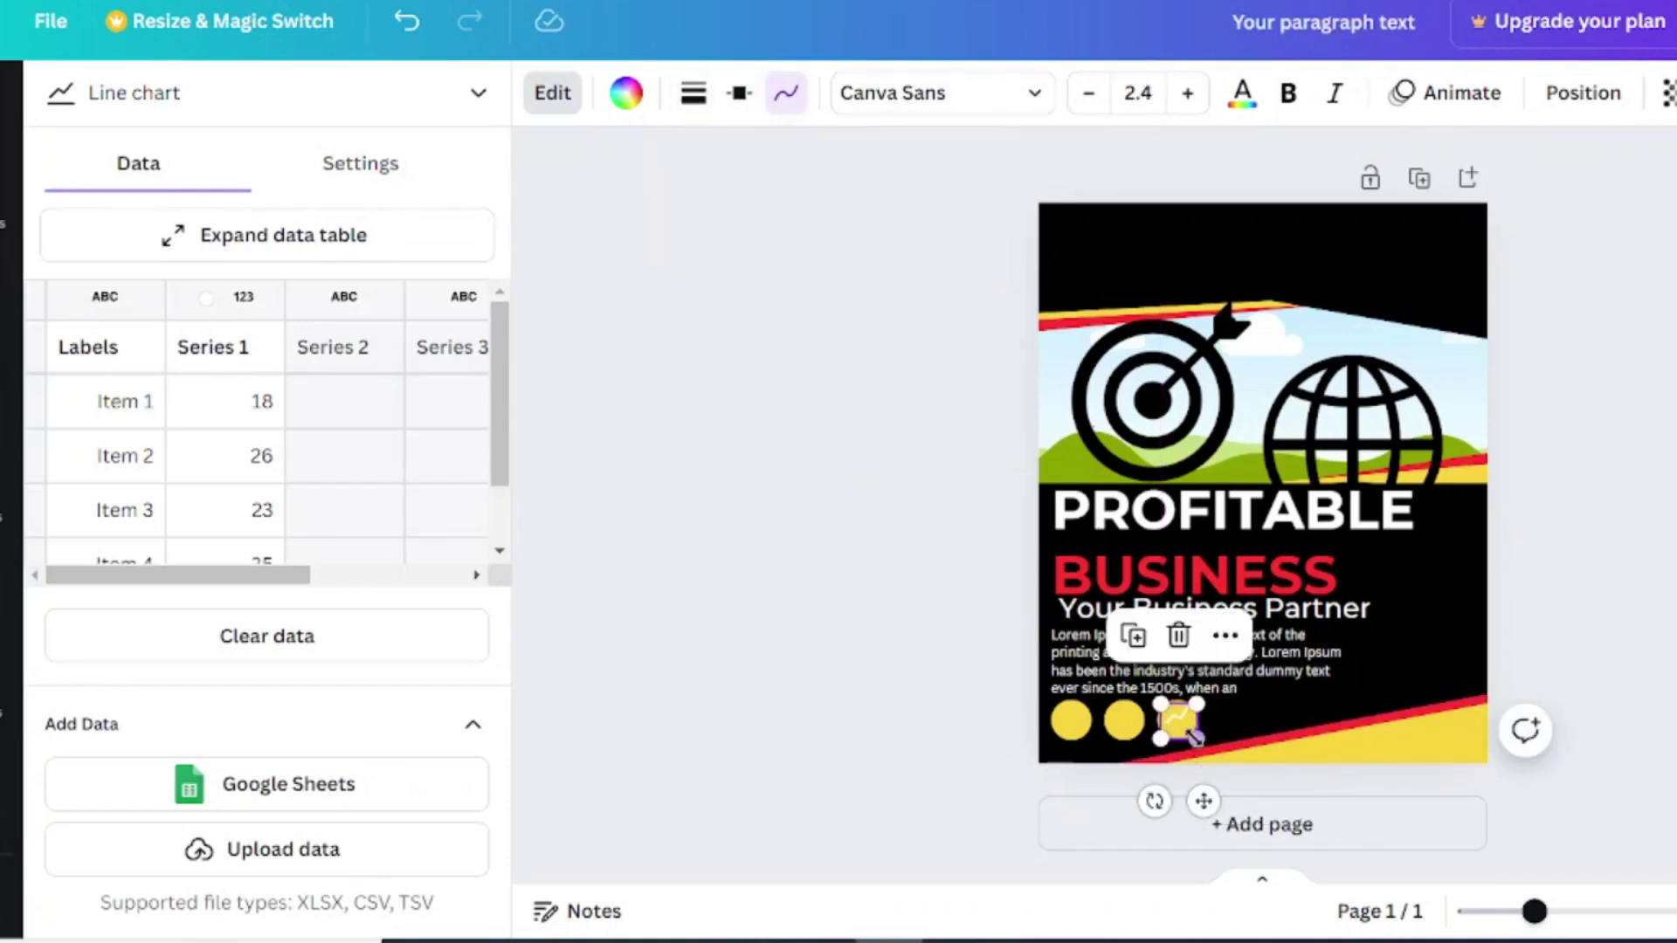
Shrink the globe graphic to badge size and place it on the middle yellow circle
{"action": "left_click", "coordinate": [1357, 454]}
{"action": "left_click_drag", "start_coordinate": [1263, 355], "coordinate": [1390, 471]}
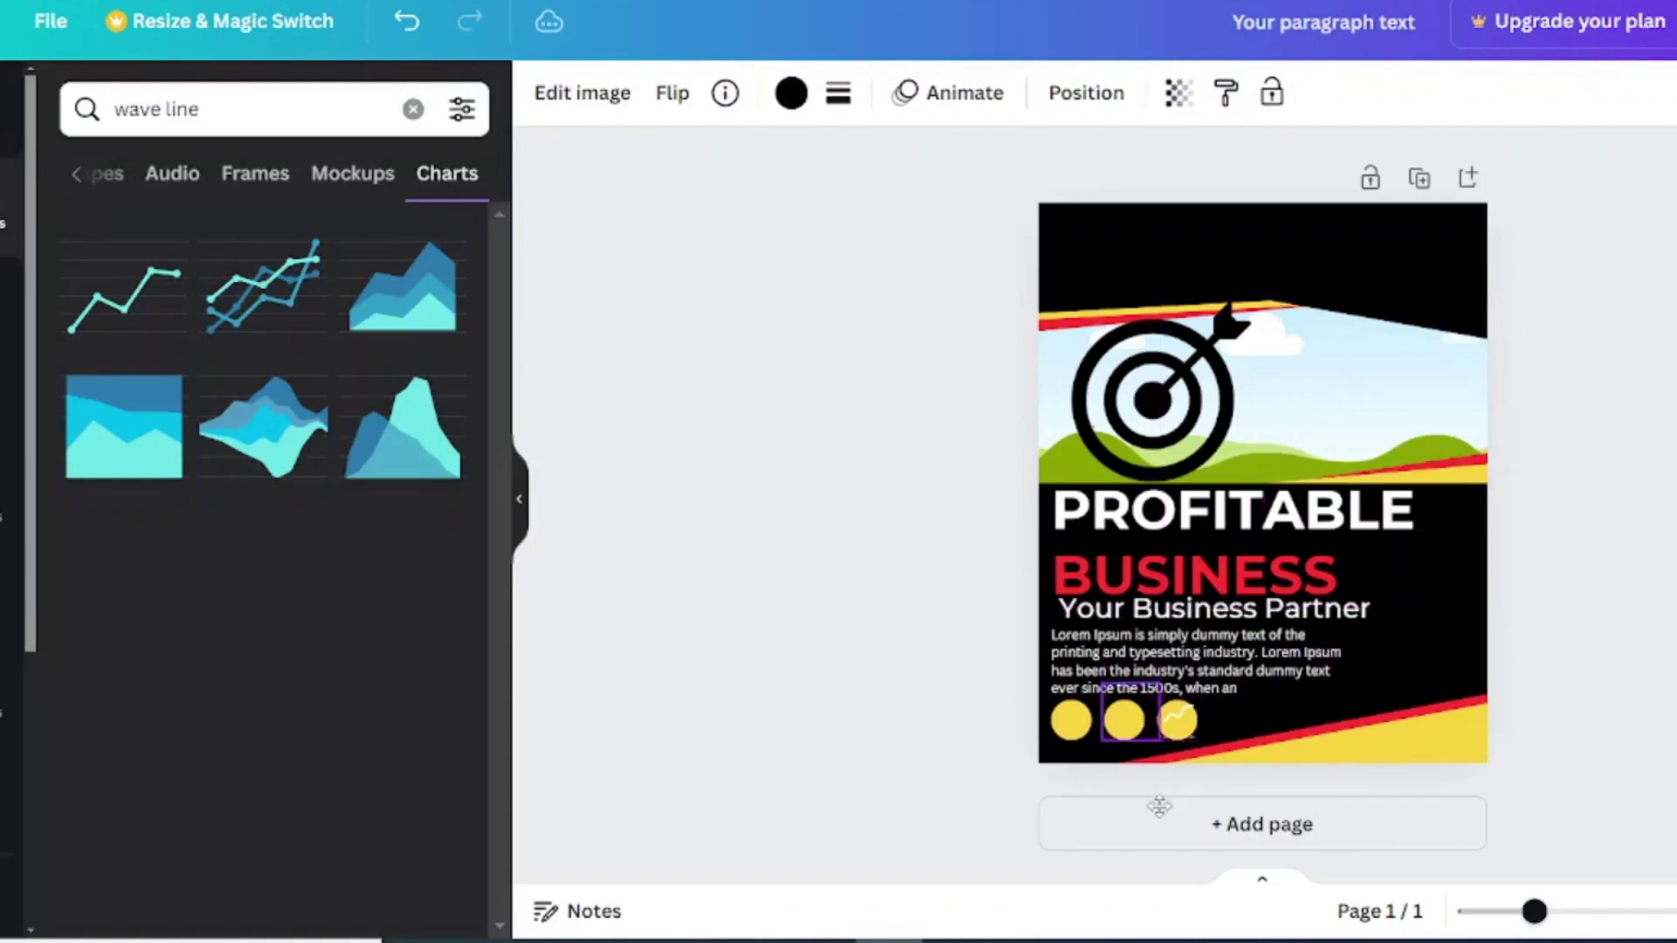
{"action": "left_click", "coordinate": [1125, 722]}
{"action": "left_click_drag", "start_coordinate": [1104, 741], "coordinate": [1134, 742]}
{"action": "left_click", "coordinate": [1125, 720]}
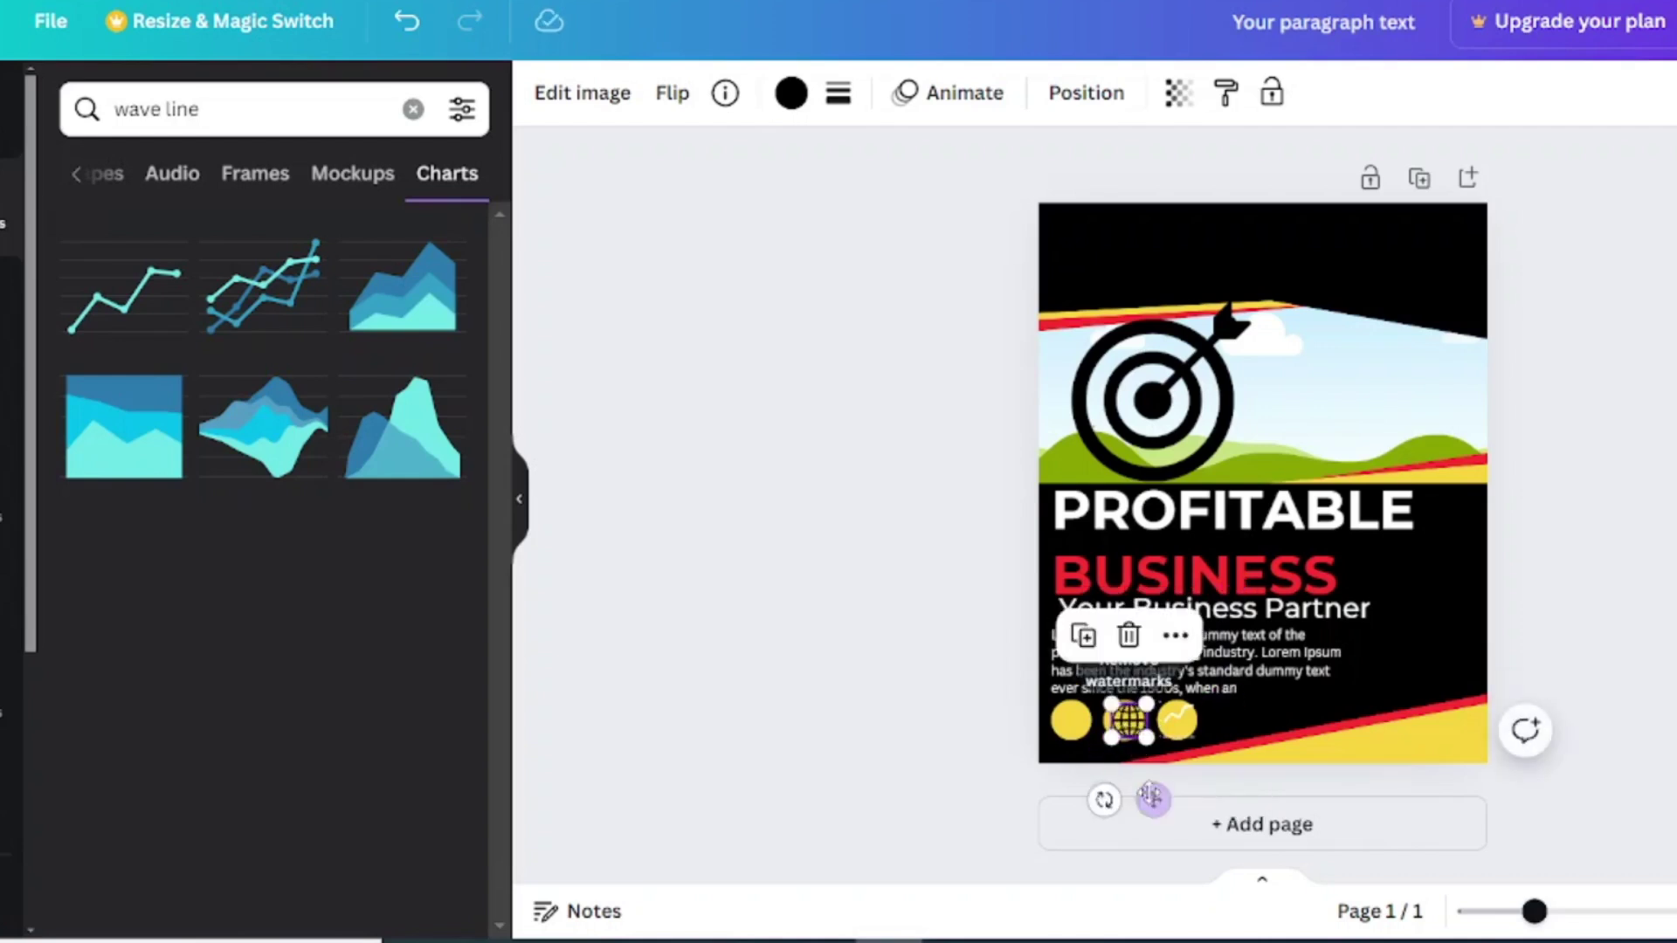
Recolour the small globe white and centre it within its yellow circle
{"action": "left_click", "coordinate": [793, 96]}
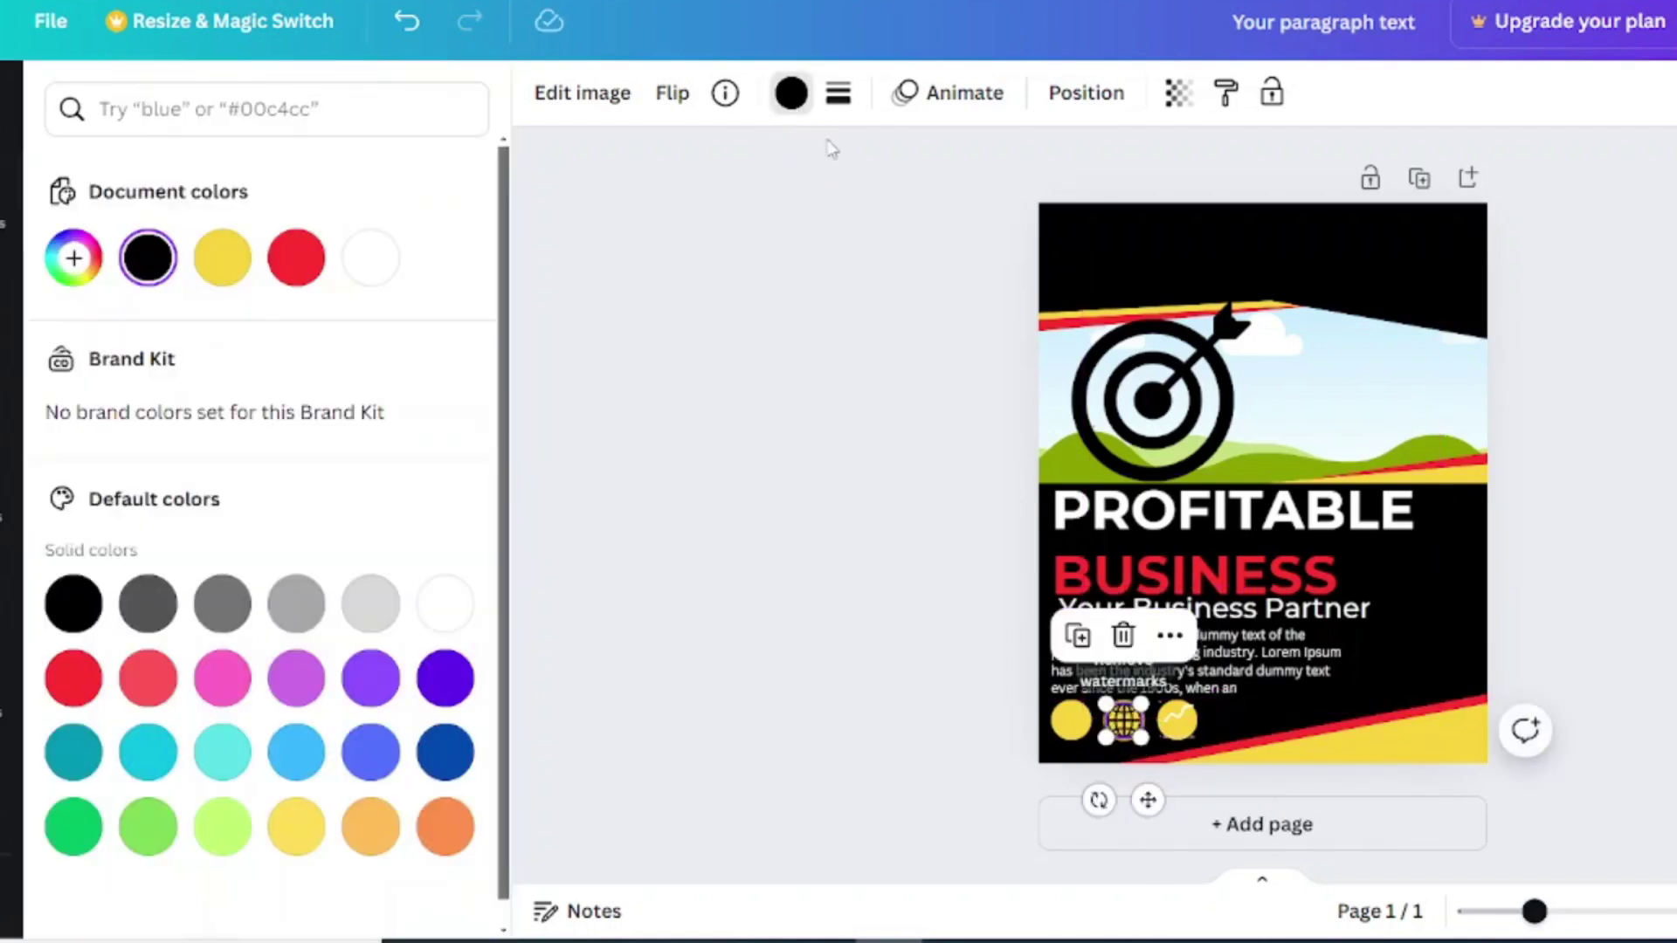
{"action": "left_click", "coordinate": [371, 259]}
{"action": "left_click_drag", "start_coordinate": [1105, 738], "coordinate": [1109, 732]}
{"action": "left_click_drag", "start_coordinate": [1150, 793], "coordinate": [1151, 806]}
Shrink the target graphic to badge size and place it on the first yellow circle
{"action": "left_click", "coordinate": [1171, 418]}
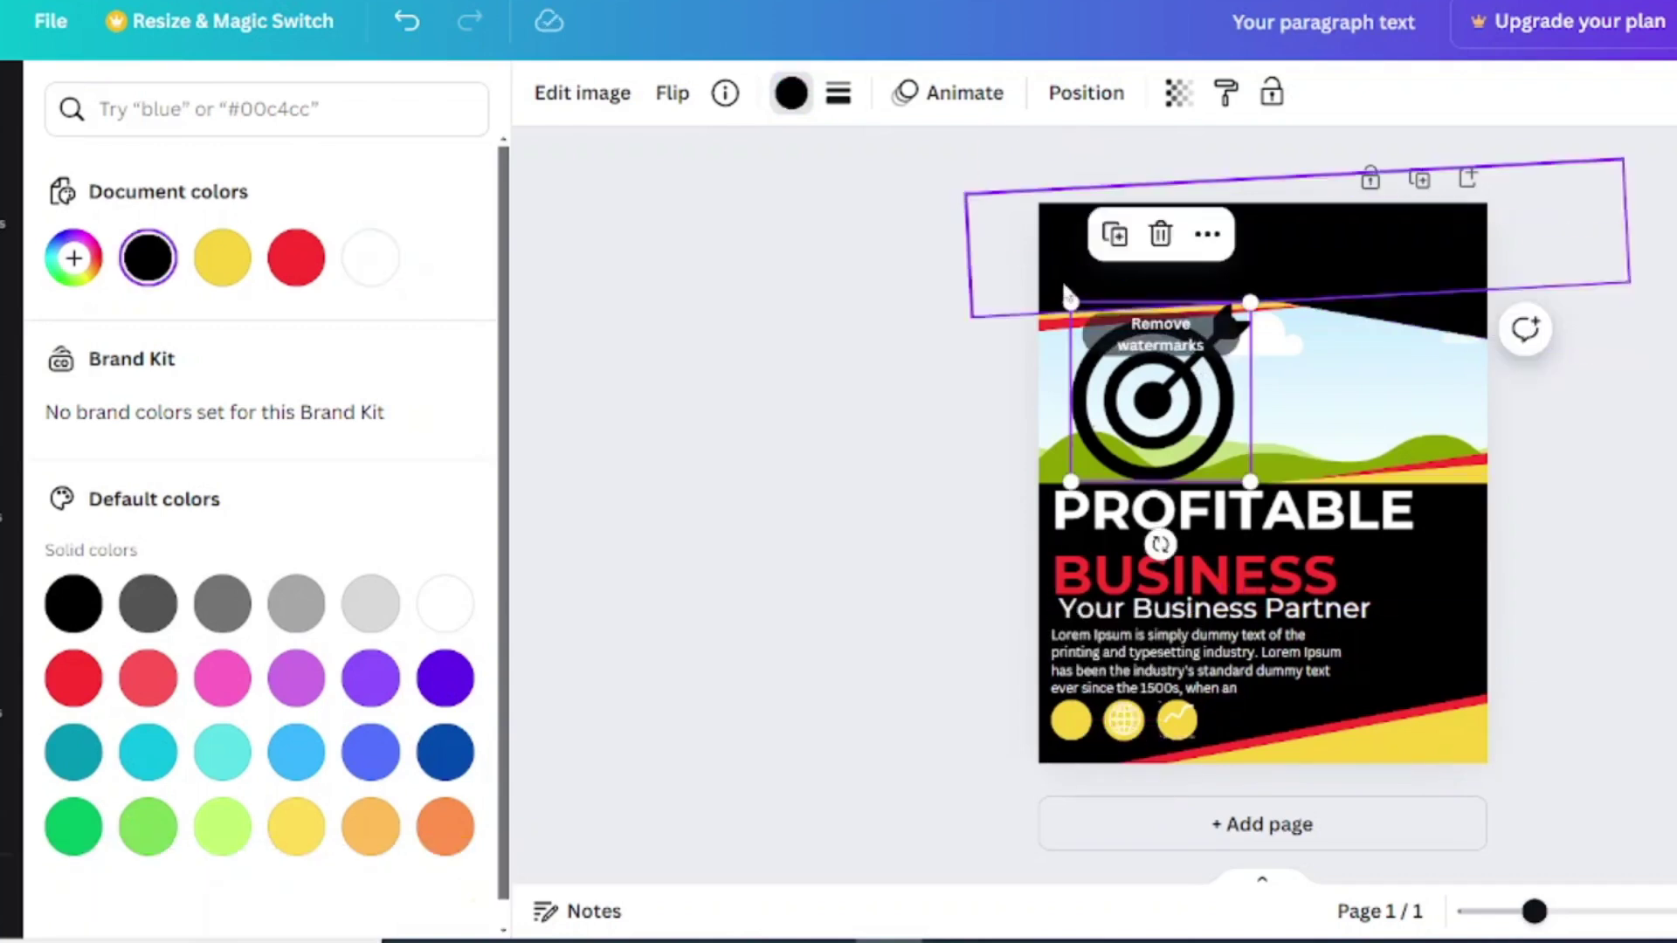
{"action": "left_click_drag", "start_coordinate": [1068, 300], "coordinate": [1213, 444]}
{"action": "left_click", "coordinate": [793, 103]}
{"action": "left_click", "coordinate": [792, 96]}
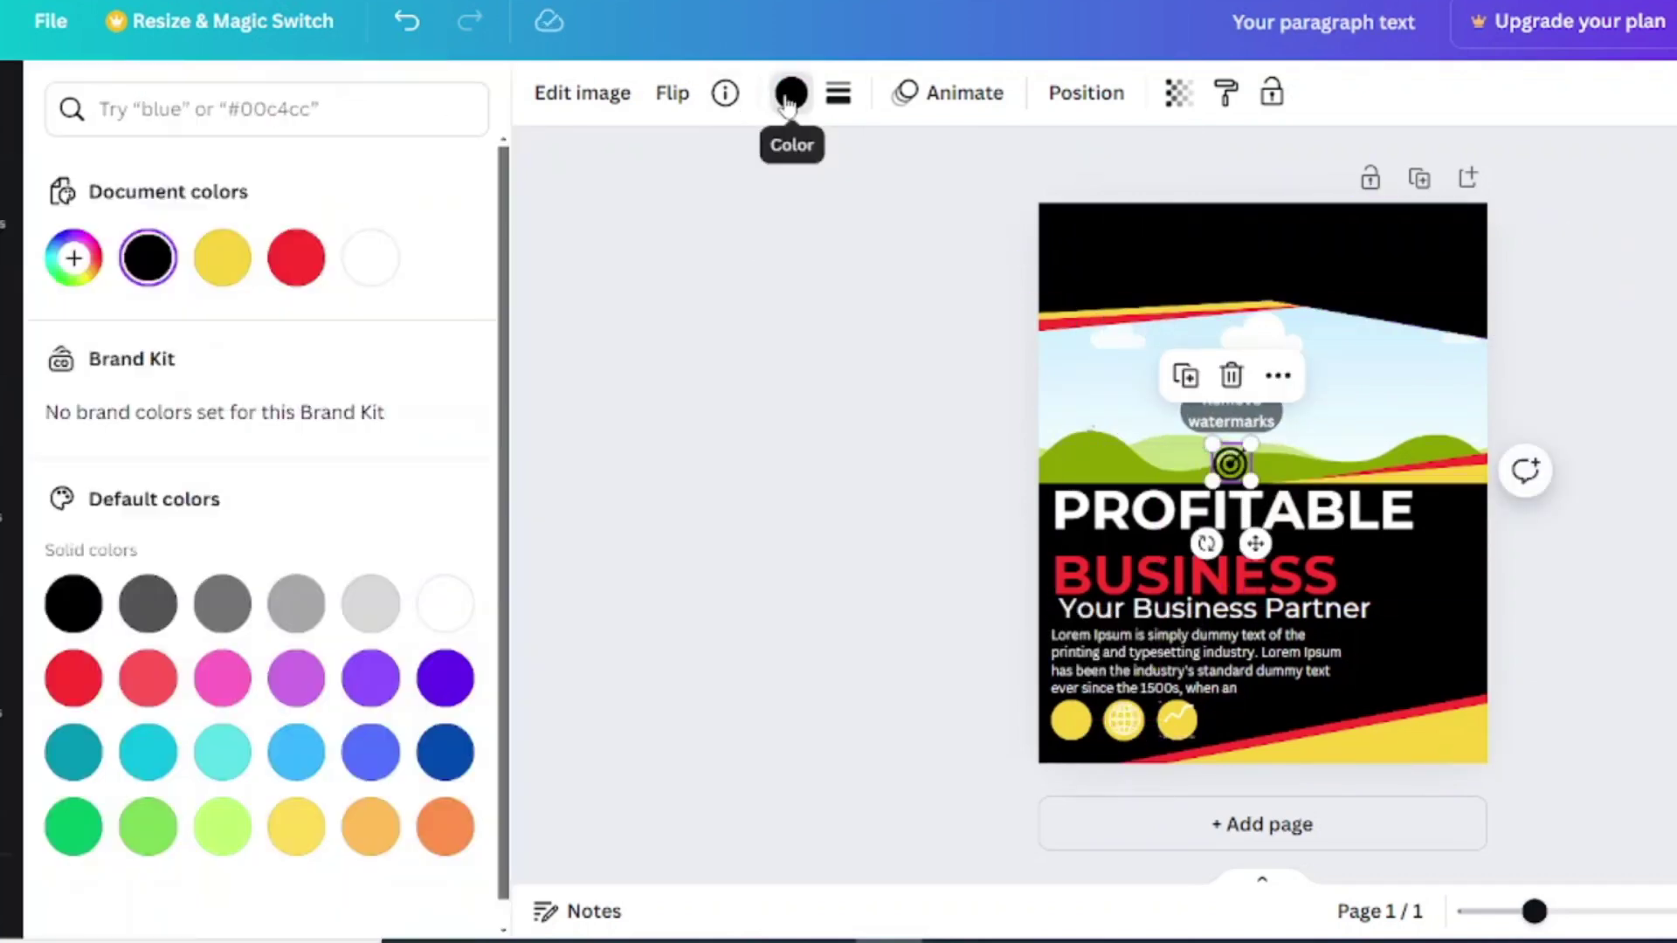
{"action": "left_click", "coordinate": [792, 96]}
{"action": "left_click", "coordinate": [792, 96]}
{"action": "left_click_drag", "start_coordinate": [1258, 549], "coordinate": [1093, 806]}
{"action": "left_click", "coordinate": [1075, 731]}
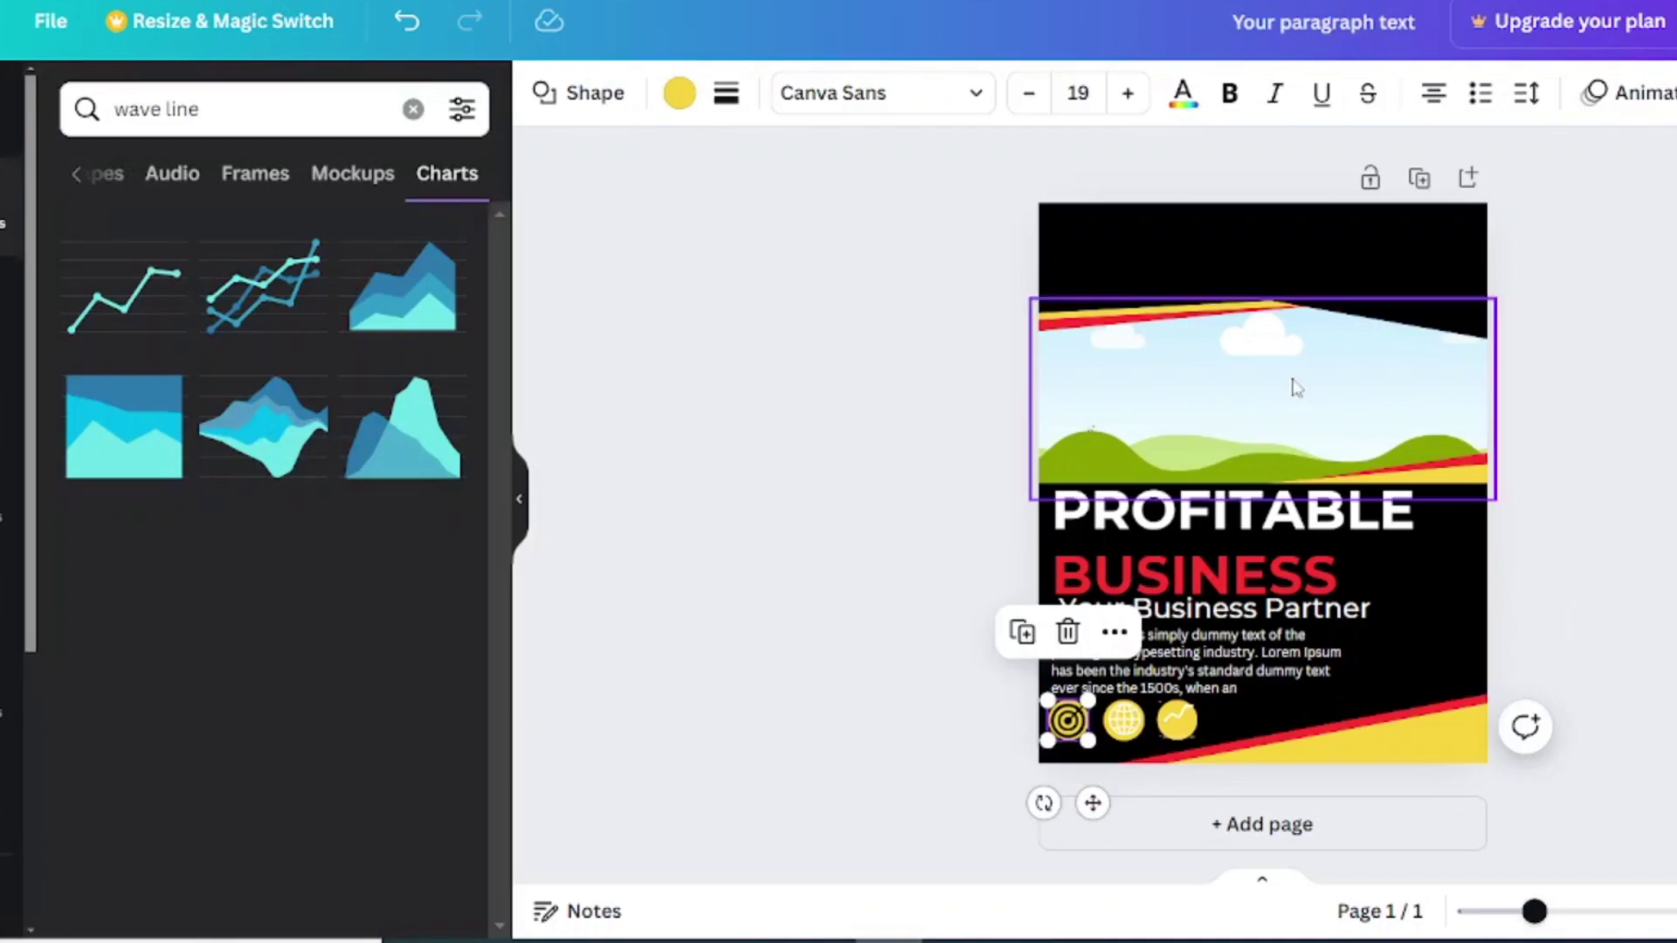
Recolour the small target graphic on the first circle white
{"action": "left_click", "coordinate": [1296, 386]}
{"action": "left_click", "coordinate": [1074, 732]}
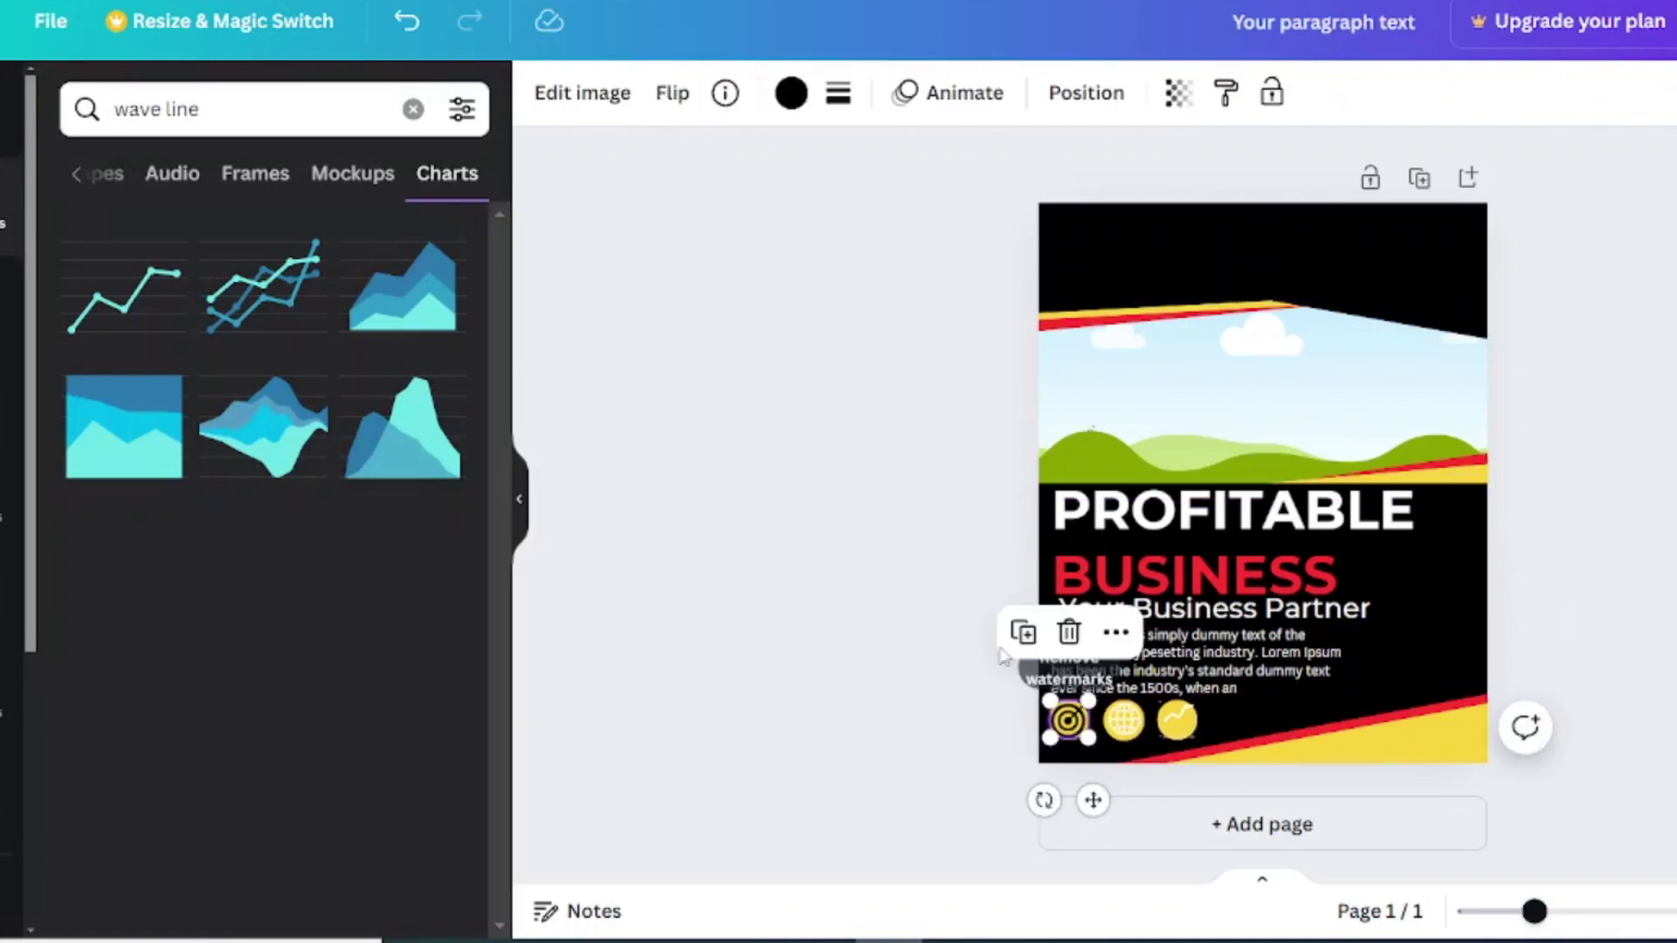
{"action": "key", "text": "Escape"}
{"action": "left_click", "coordinate": [1068, 722]}
{"action": "left_click", "coordinate": [791, 93]}
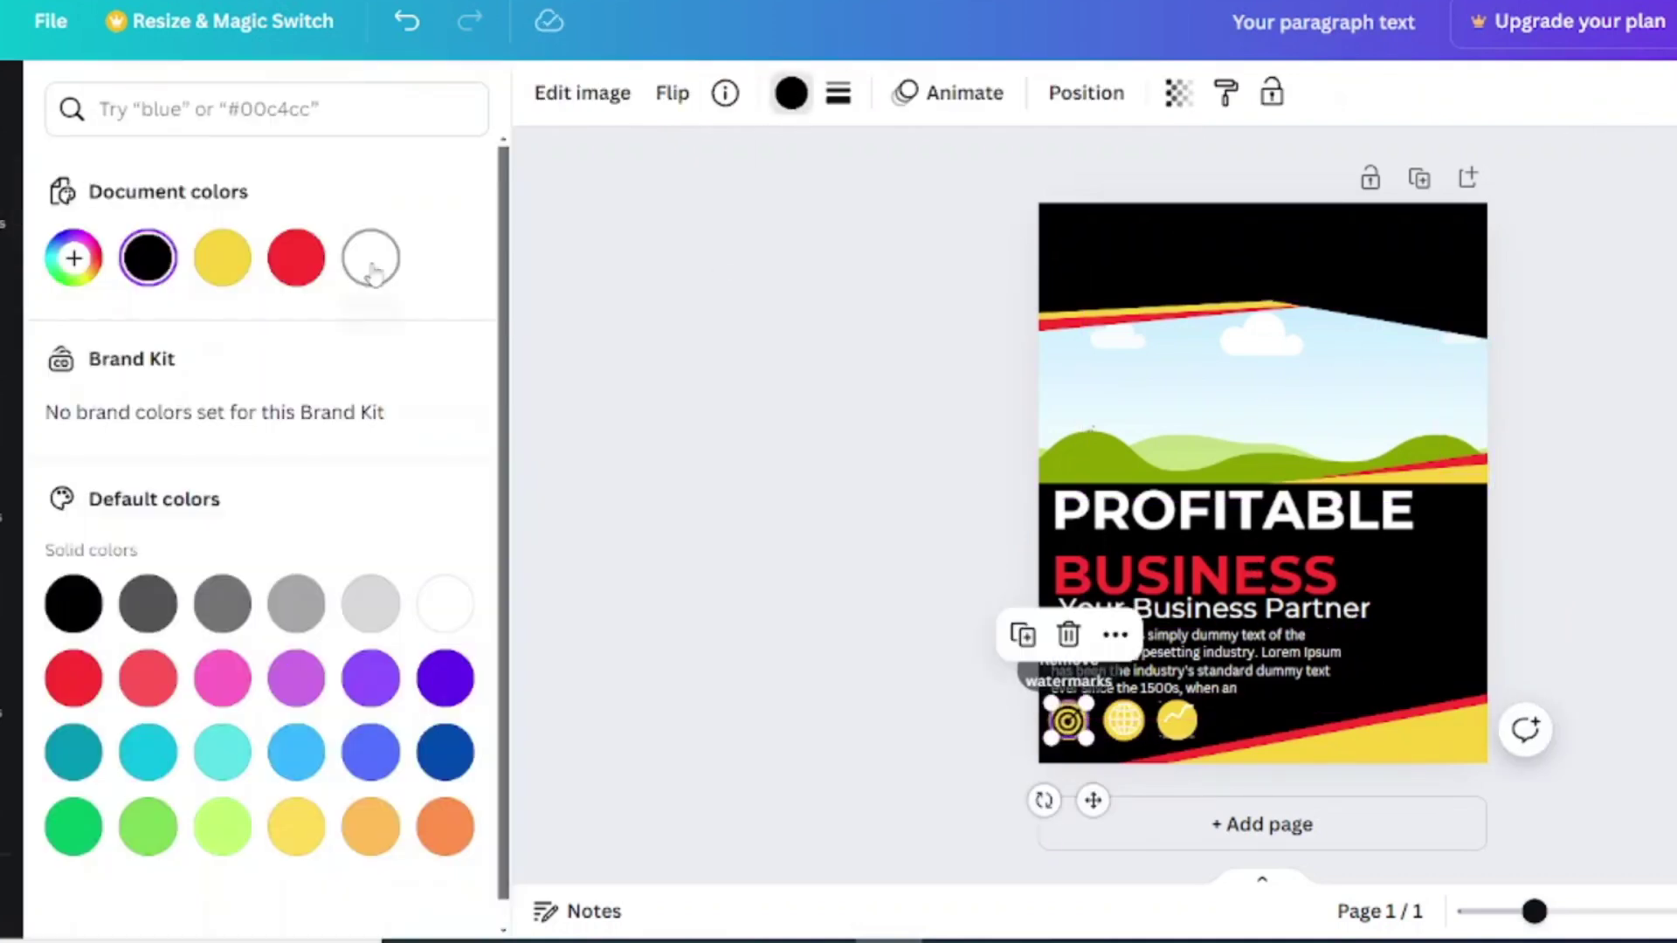
{"action": "left_click", "coordinate": [370, 258]}
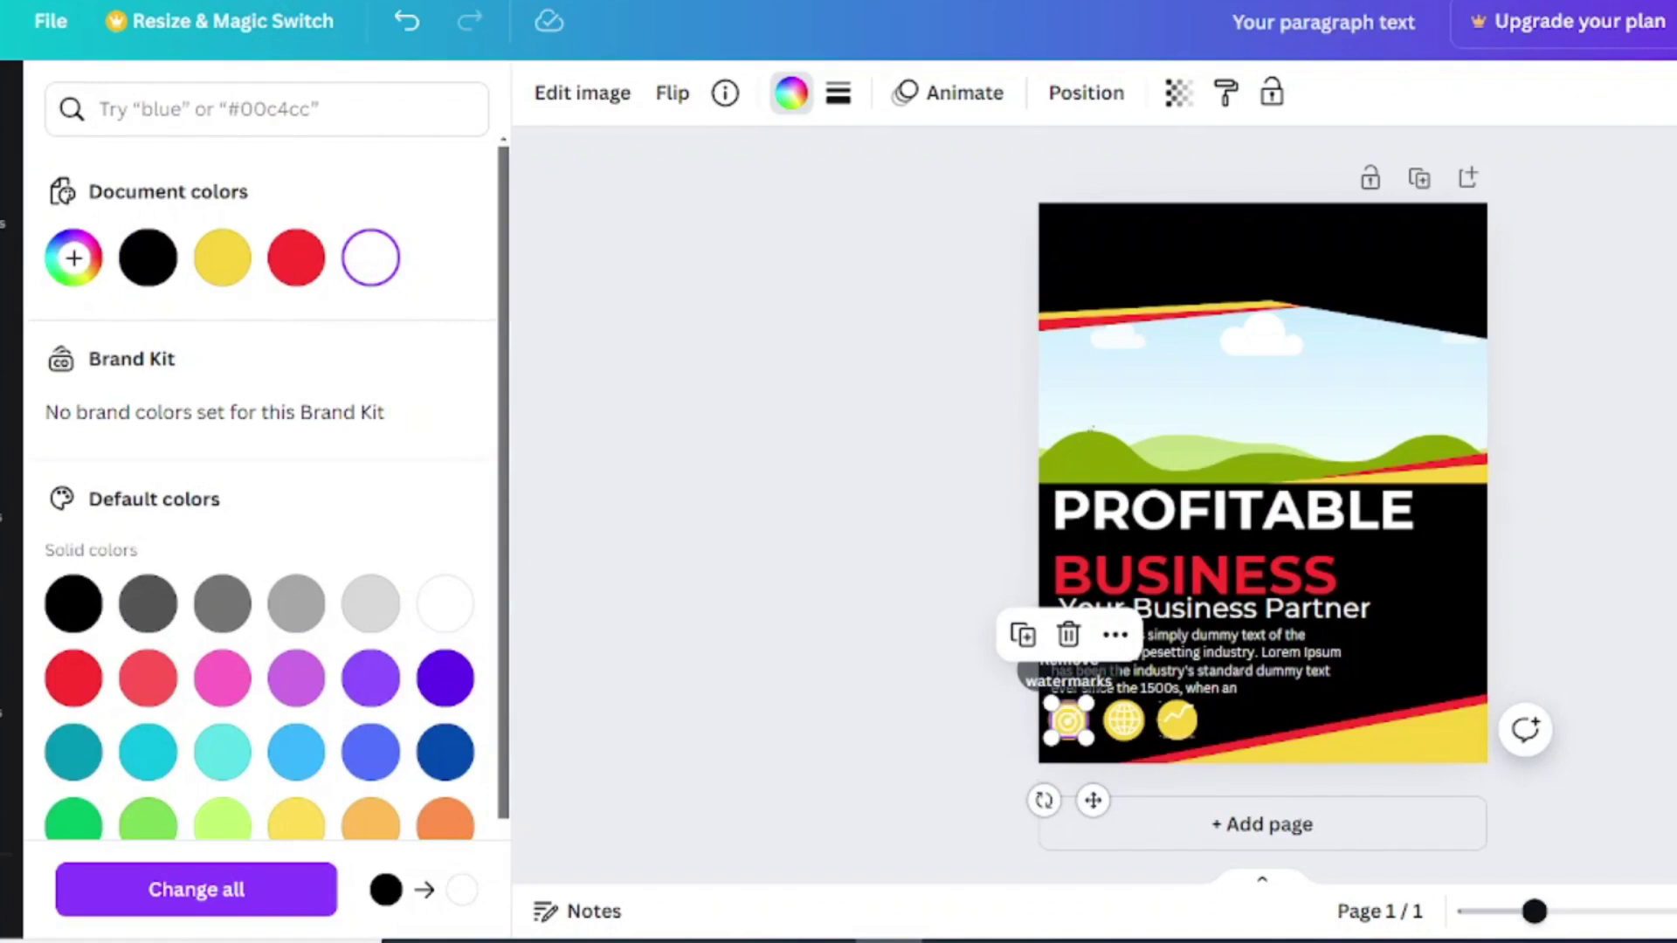
{"action": "left_click", "coordinate": [1523, 535]}
Add a large yellow circle and place it at the poster's right edge beside the word BUSINESS
{"action": "left_click", "coordinate": [1379, 421]}
{"action": "key", "text": "c"}
{"action": "left_click_drag", "start_coordinate": [1286, 442], "coordinate": [1443, 575]}
{"action": "left_click", "coordinate": [1250, 515]}
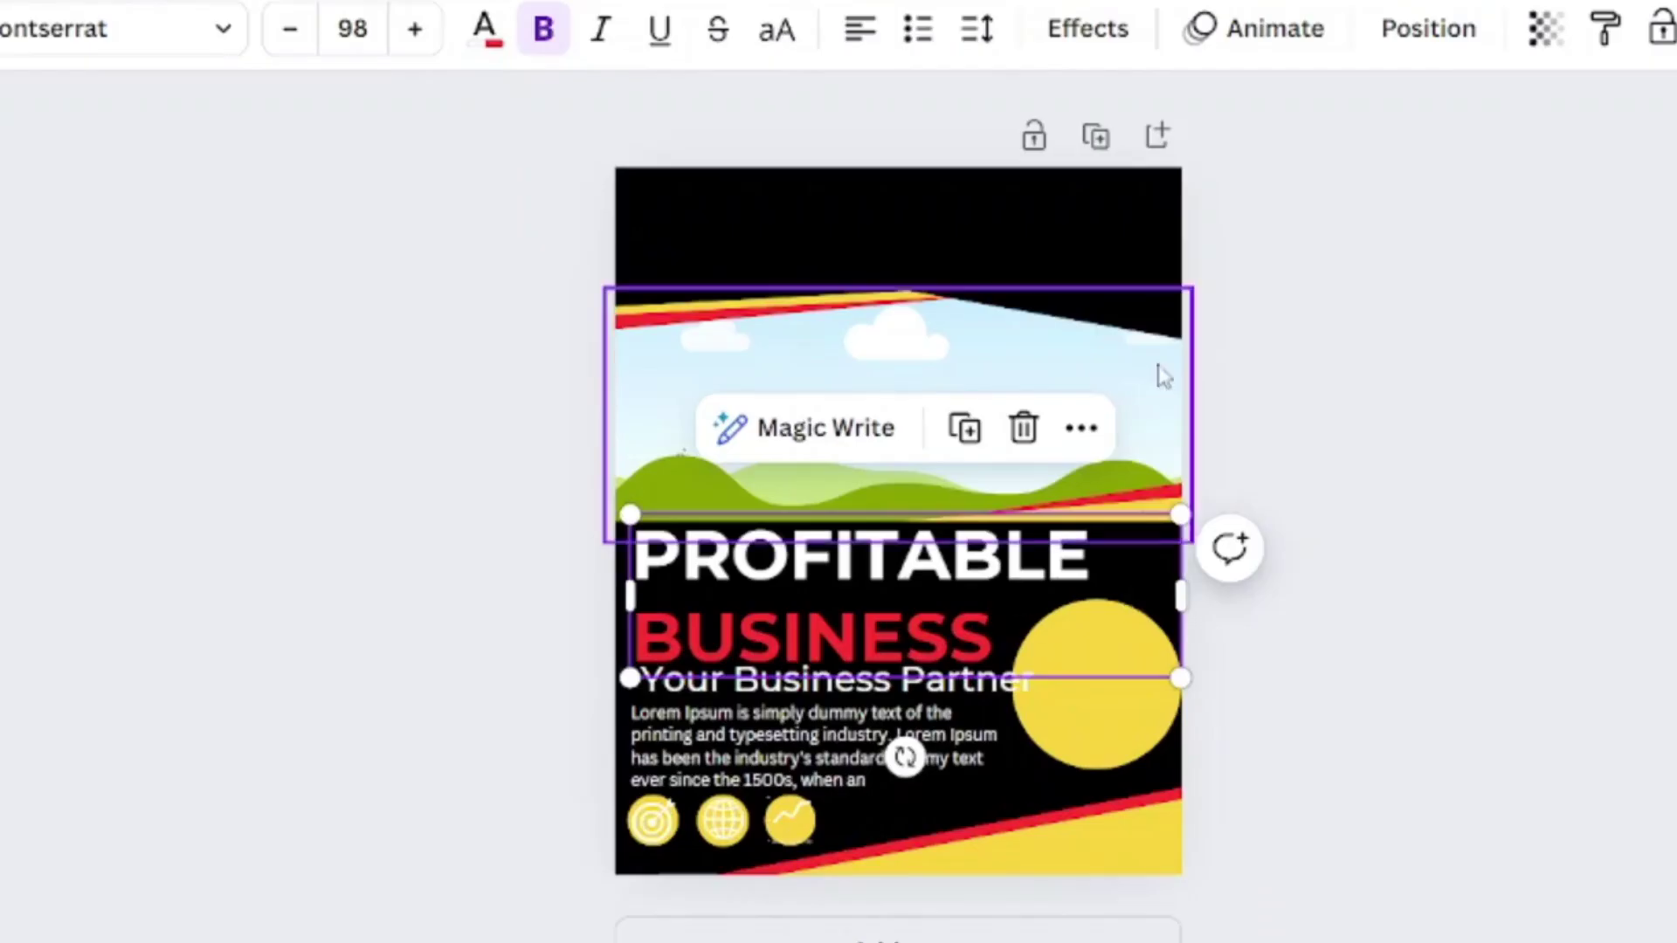
Duplicate the large yellow circle, recolour the copy white and offset it slightly right so a yellow crescent shows
{"action": "left_click", "coordinate": [1067, 242]}
{"action": "left_click", "coordinate": [1111, 701]}
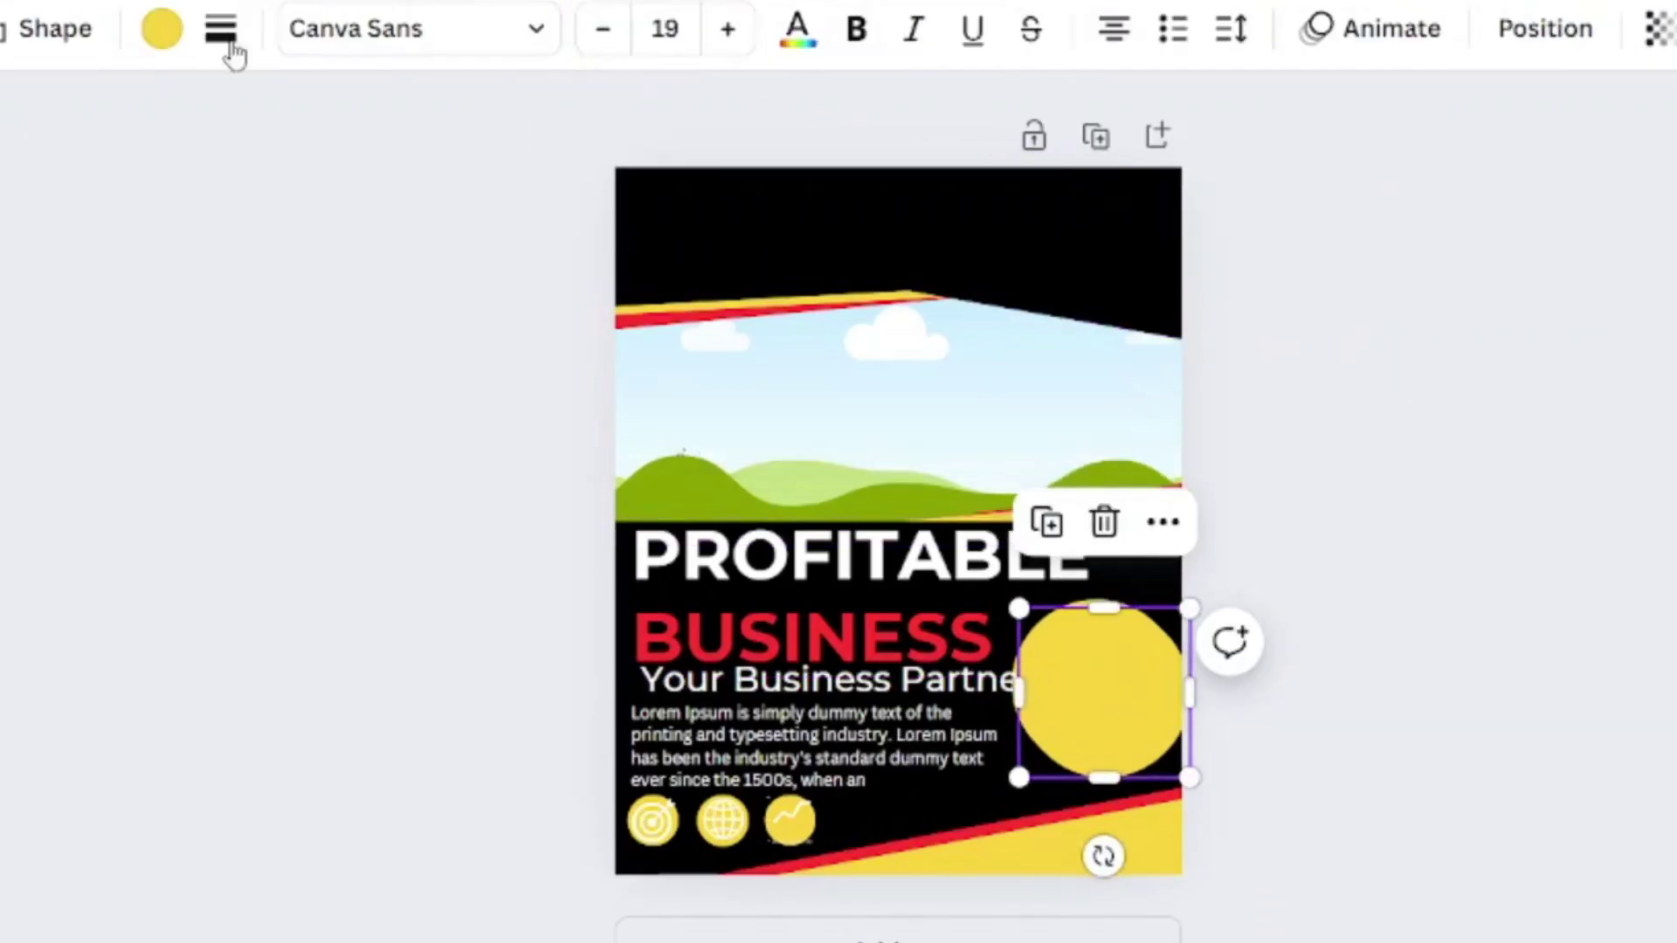
{"action": "left_click", "coordinate": [1, 384]}
{"action": "left_click_drag", "start_coordinate": [1098, 683], "coordinate": [1101, 675]}
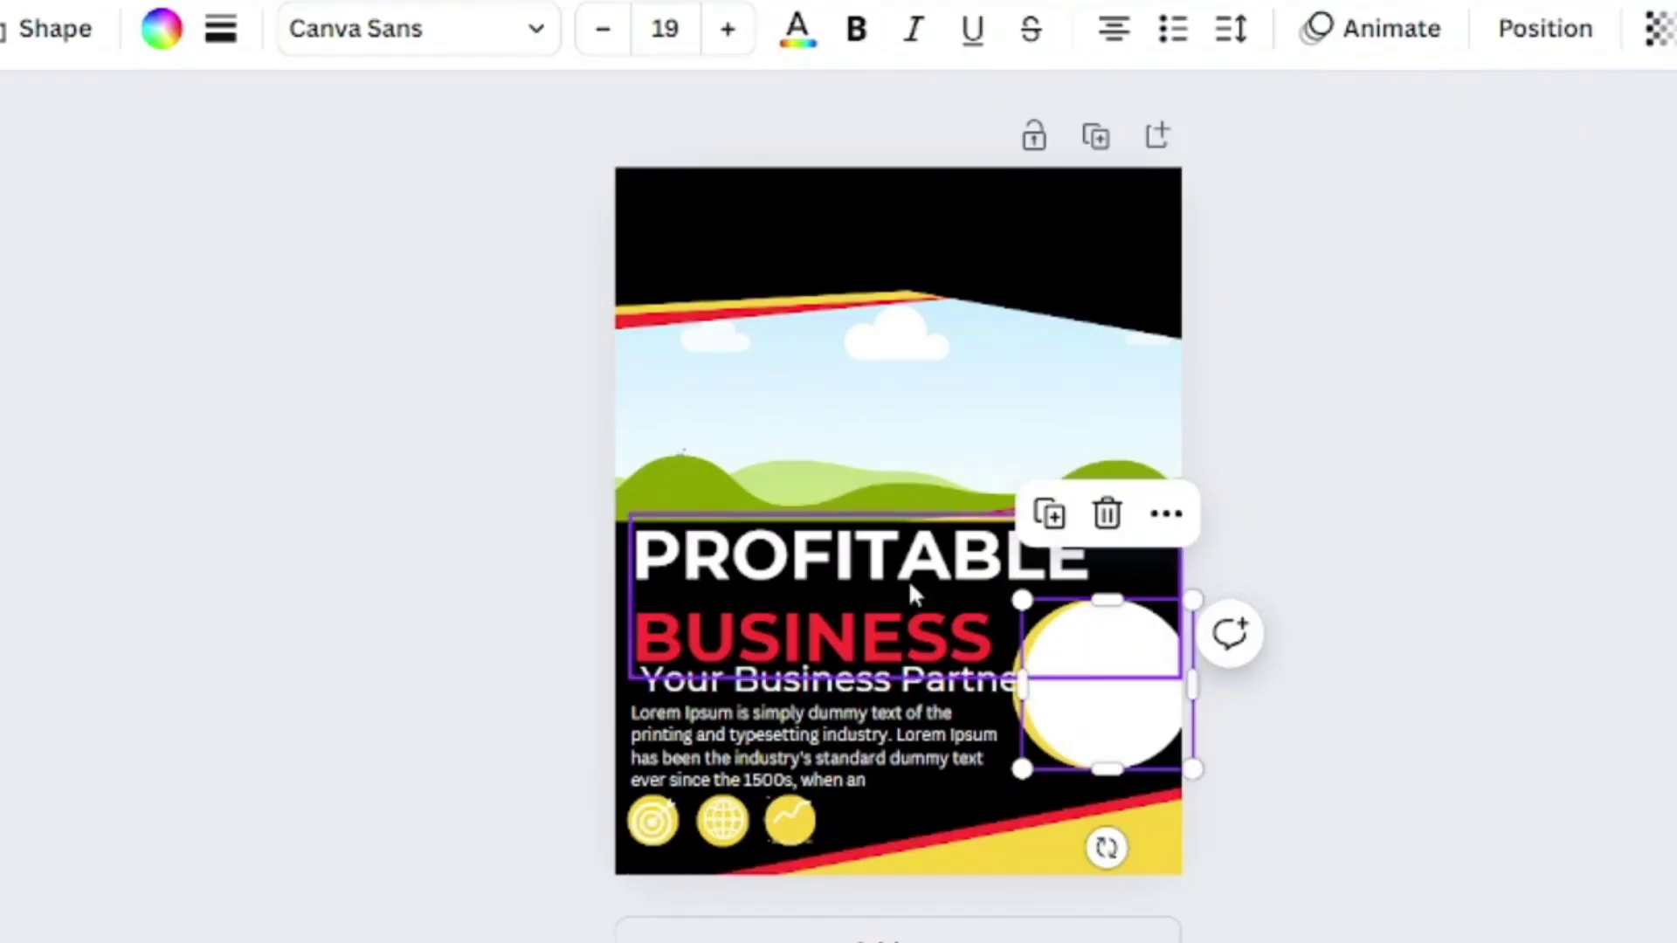
Add the text "50%" in bold at font size 50 and move it onto the large white circle
{"action": "left_click", "coordinate": [974, 419]}
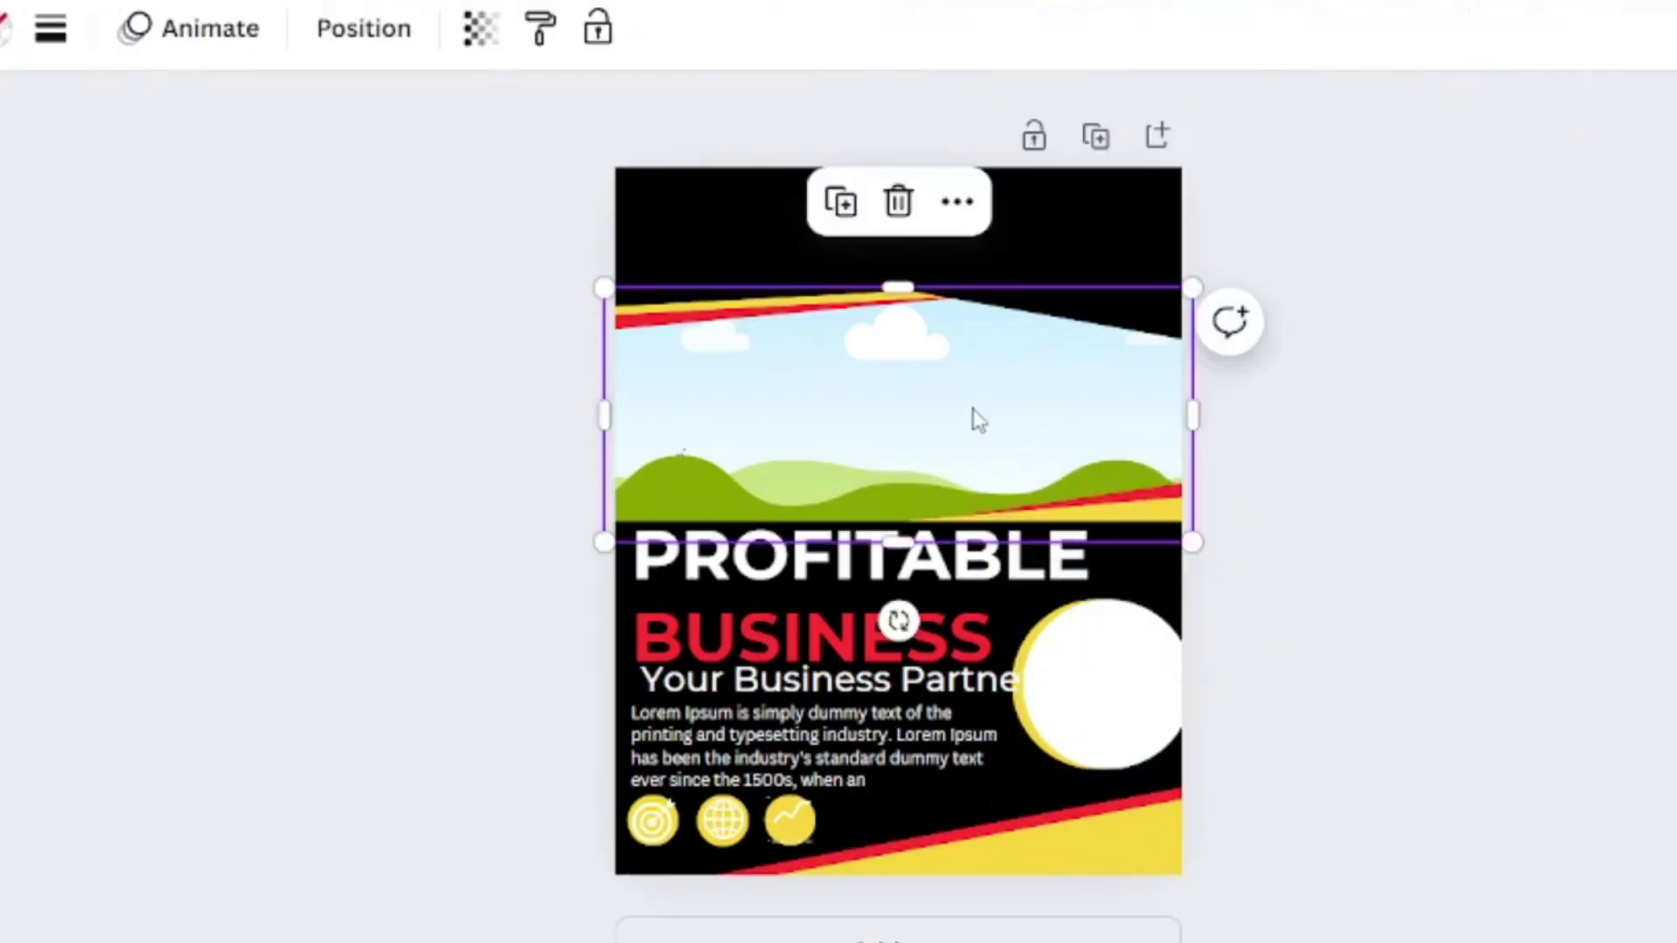
{"action": "key", "text": "t"}
{"action": "key", "text": "BackSpace"}
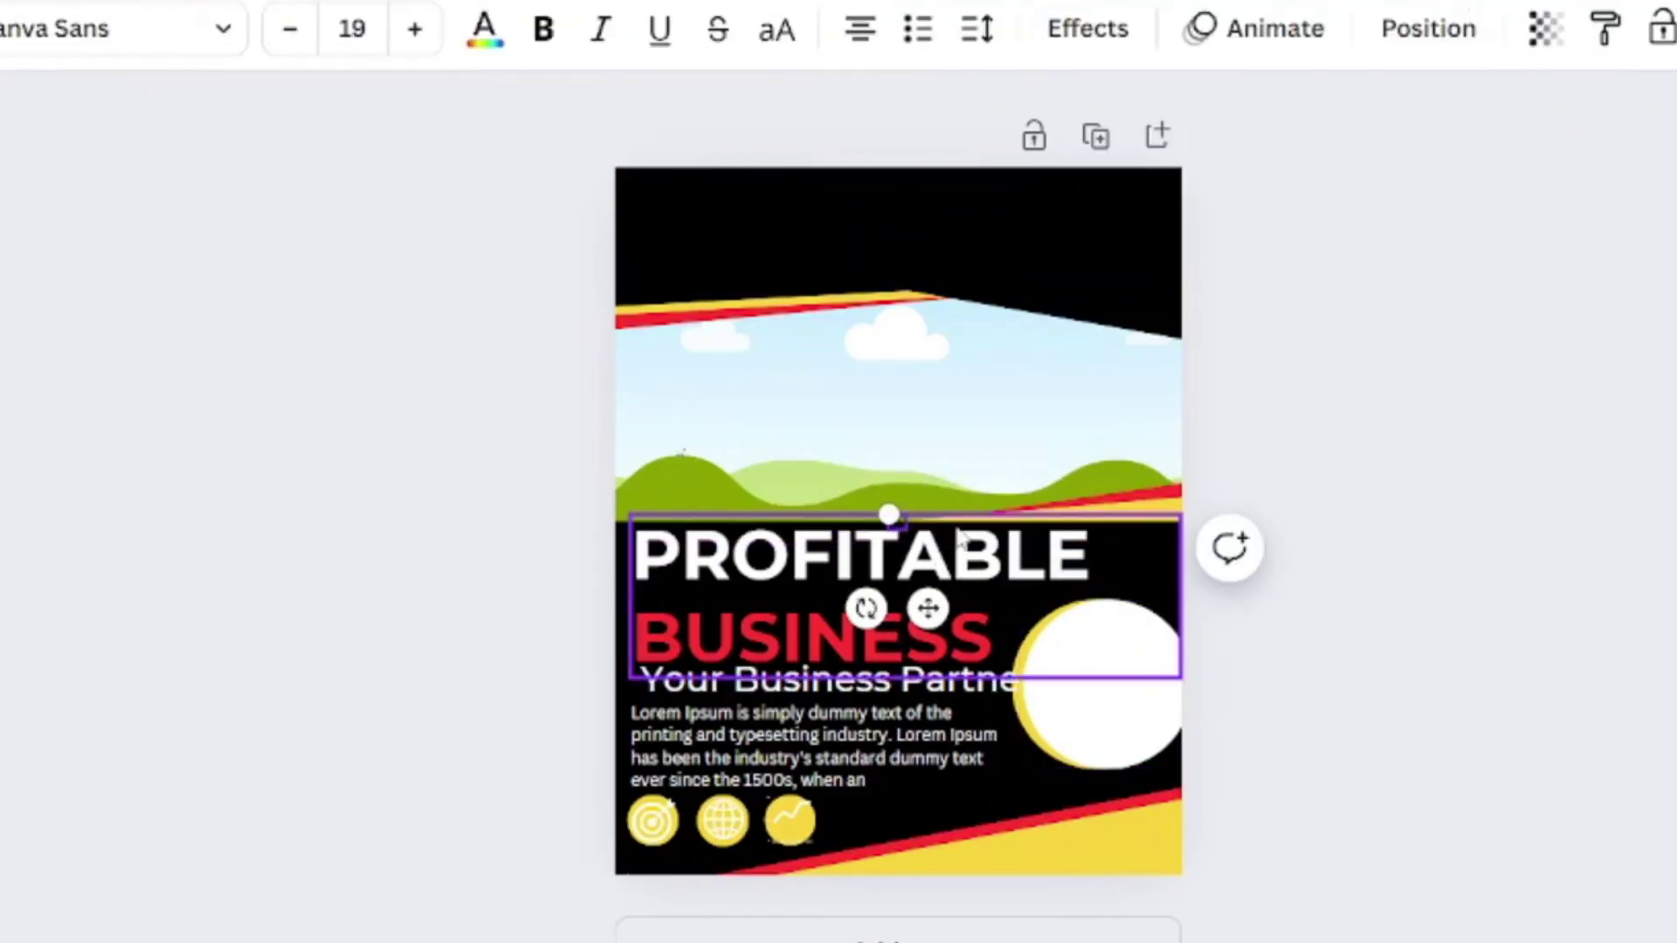
{"action": "left_click", "coordinate": [959, 541]}
{"action": "left_click", "coordinate": [352, 29]}
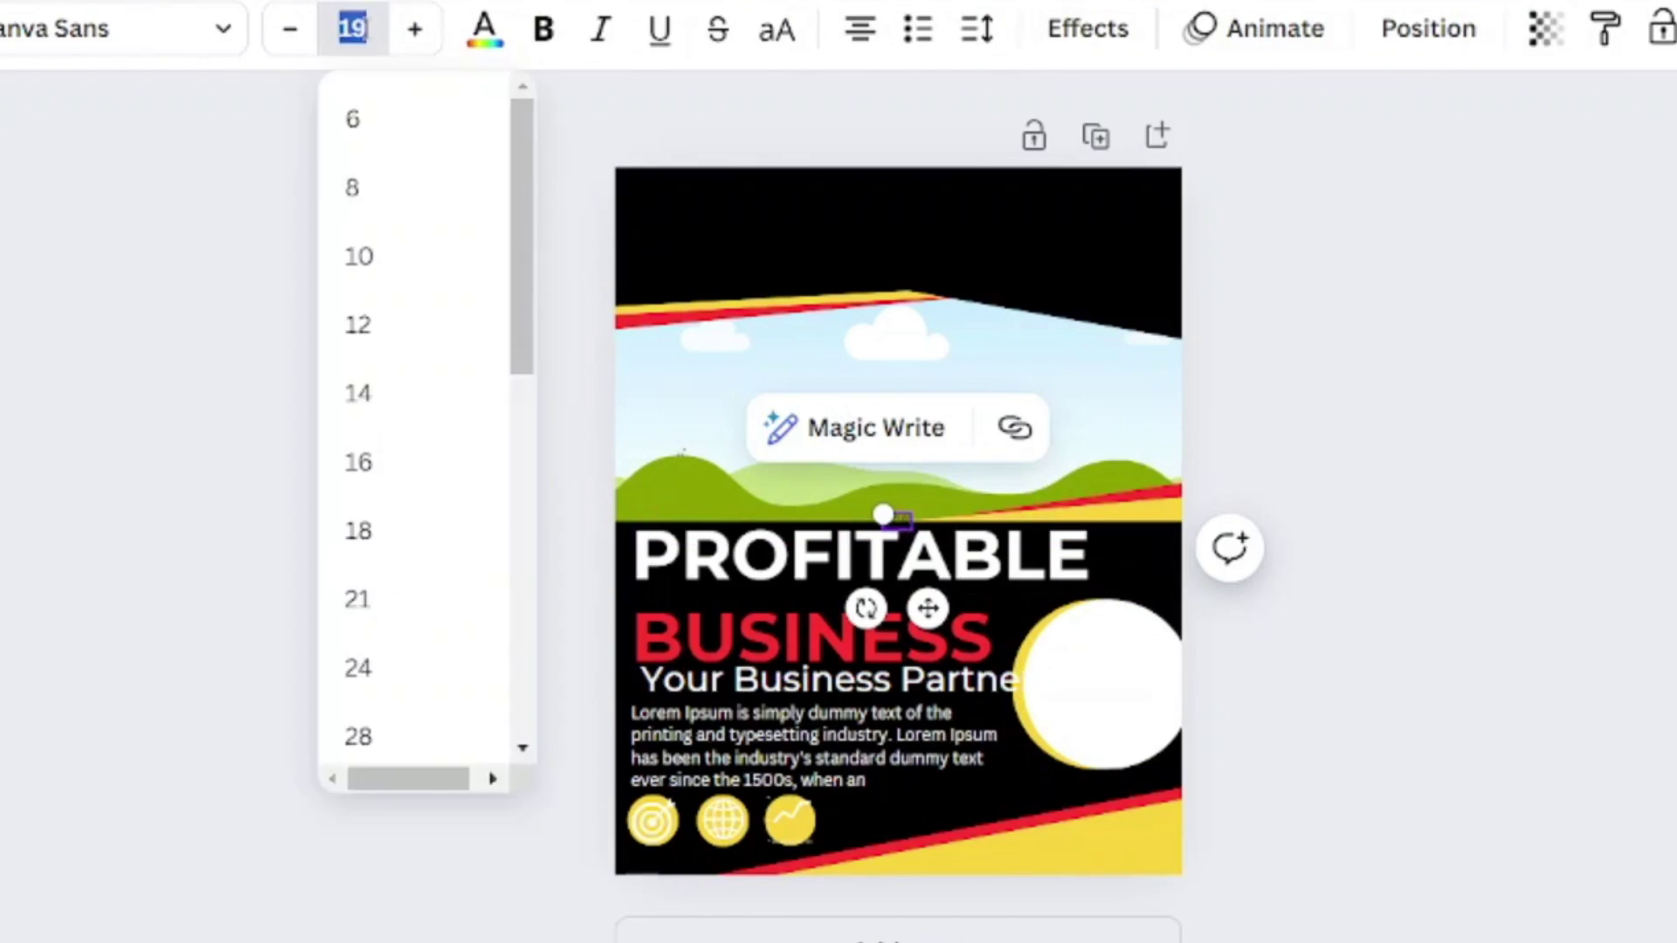
{"action": "type", "text": "50"}
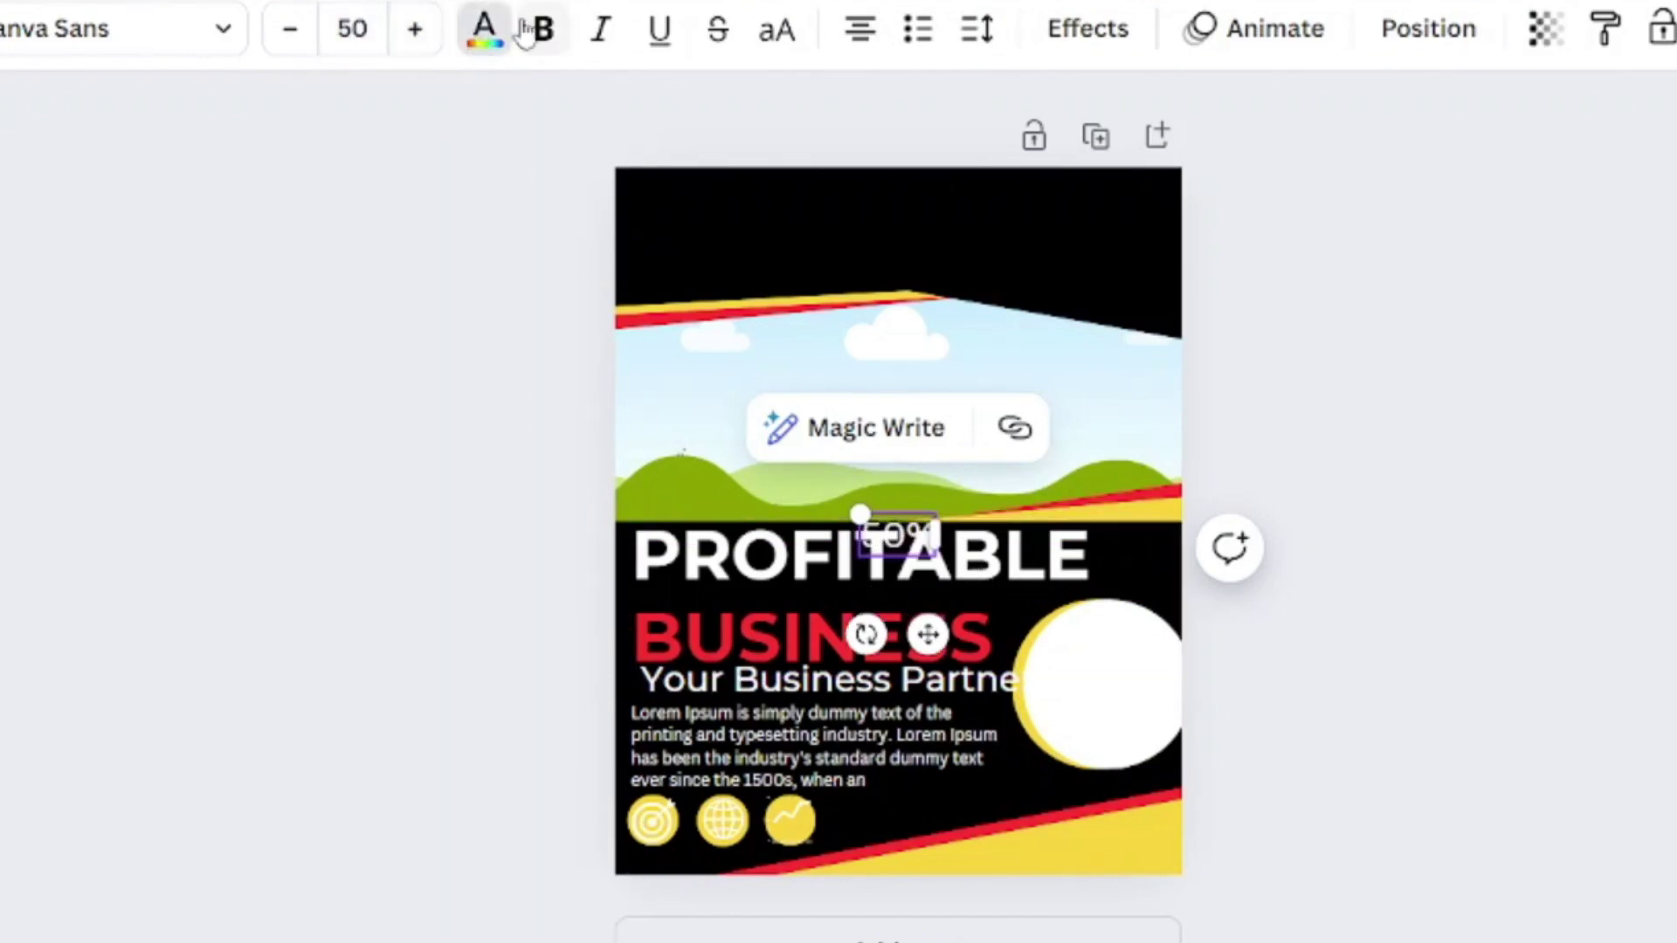
{"action": "left_click_drag", "start_coordinate": [931, 631], "coordinate": [1138, 784]}
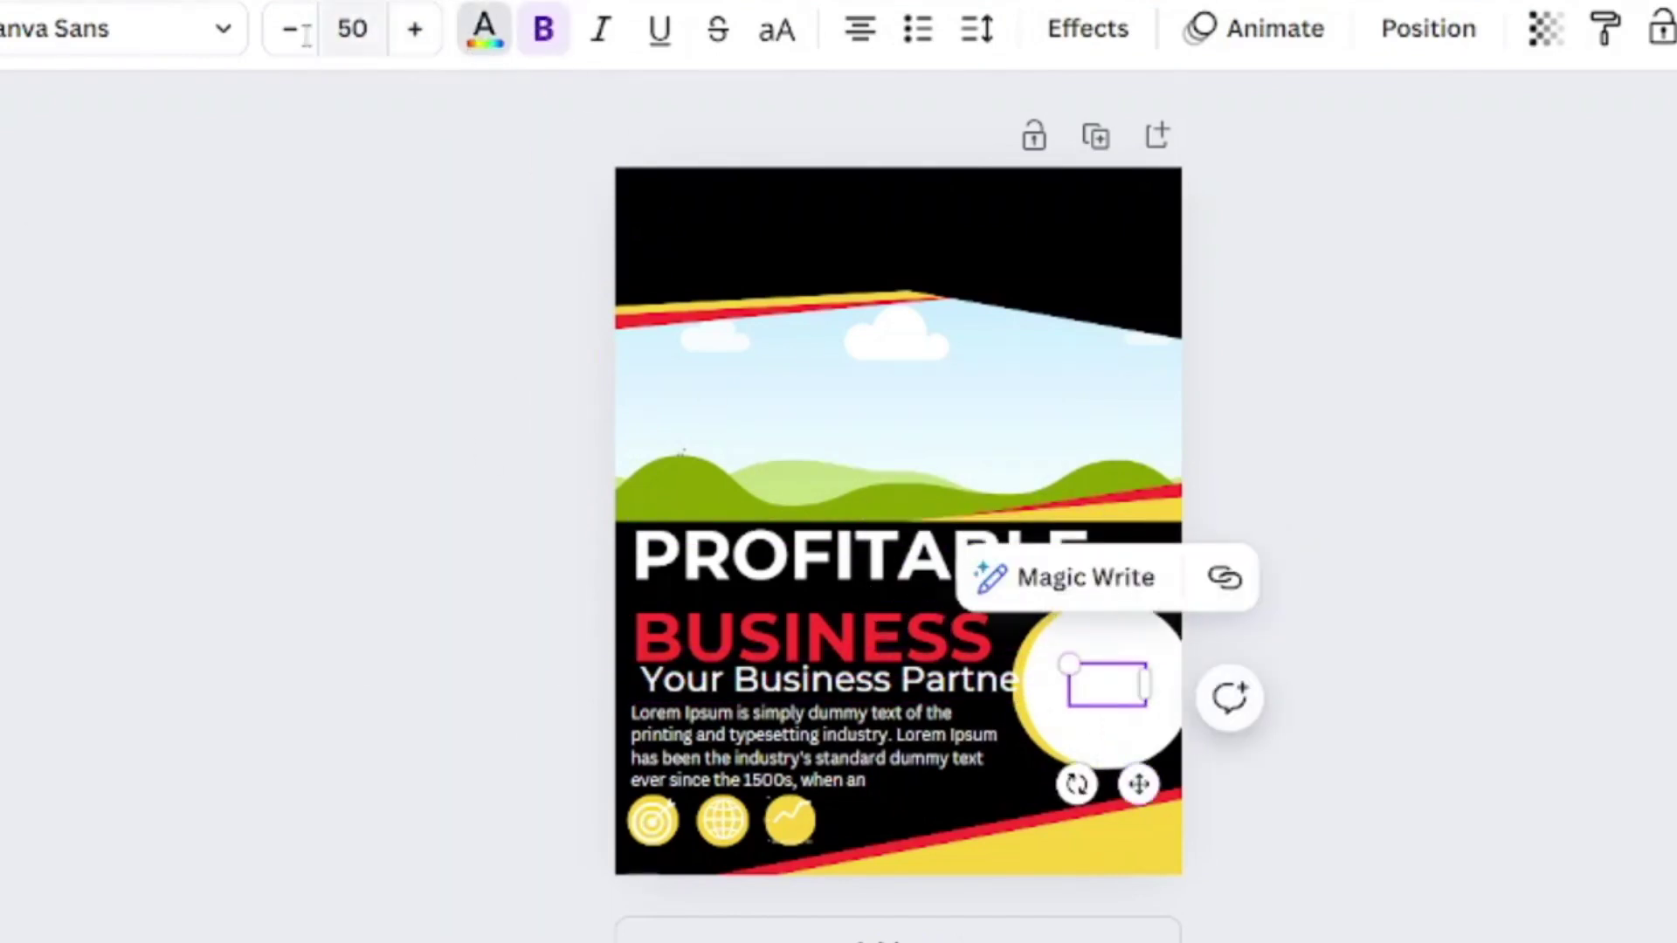
Colour the "50%" text red, enlarge it to font size 83.2 and position it in the white circle's lower half
{"action": "left_click", "coordinate": [1138, 696]}
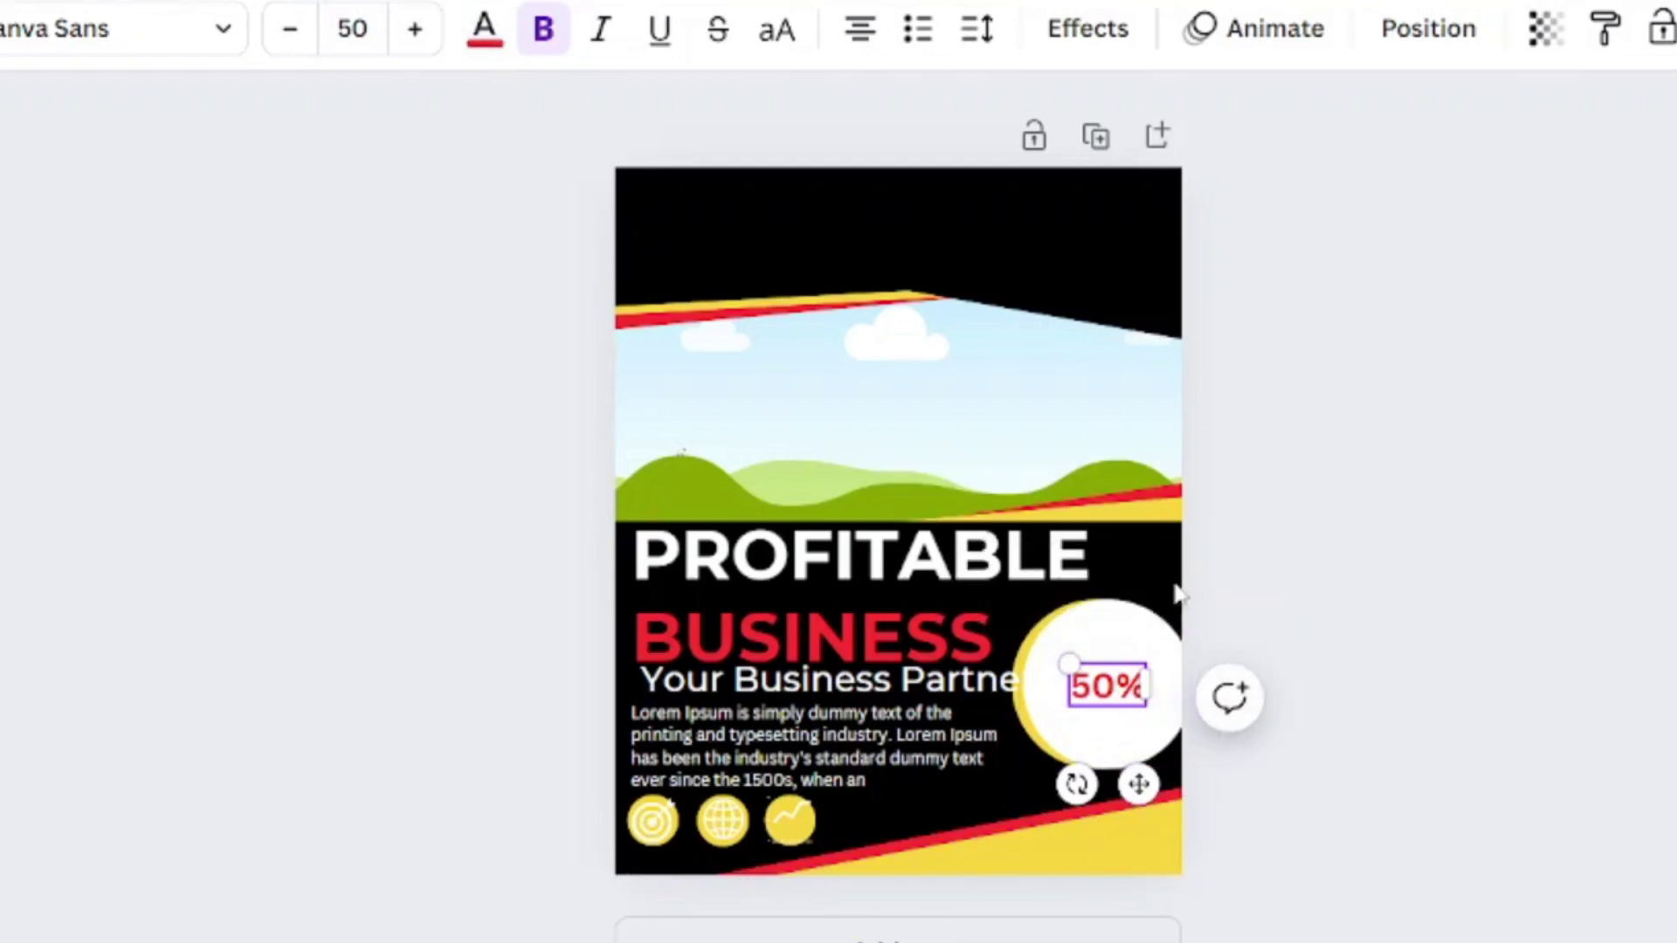
{"action": "left_click", "coordinate": [1176, 589]}
{"action": "left_click", "coordinate": [1104, 697]}
{"action": "left_click_drag", "start_coordinate": [1127, 690], "coordinate": [1180, 741]}
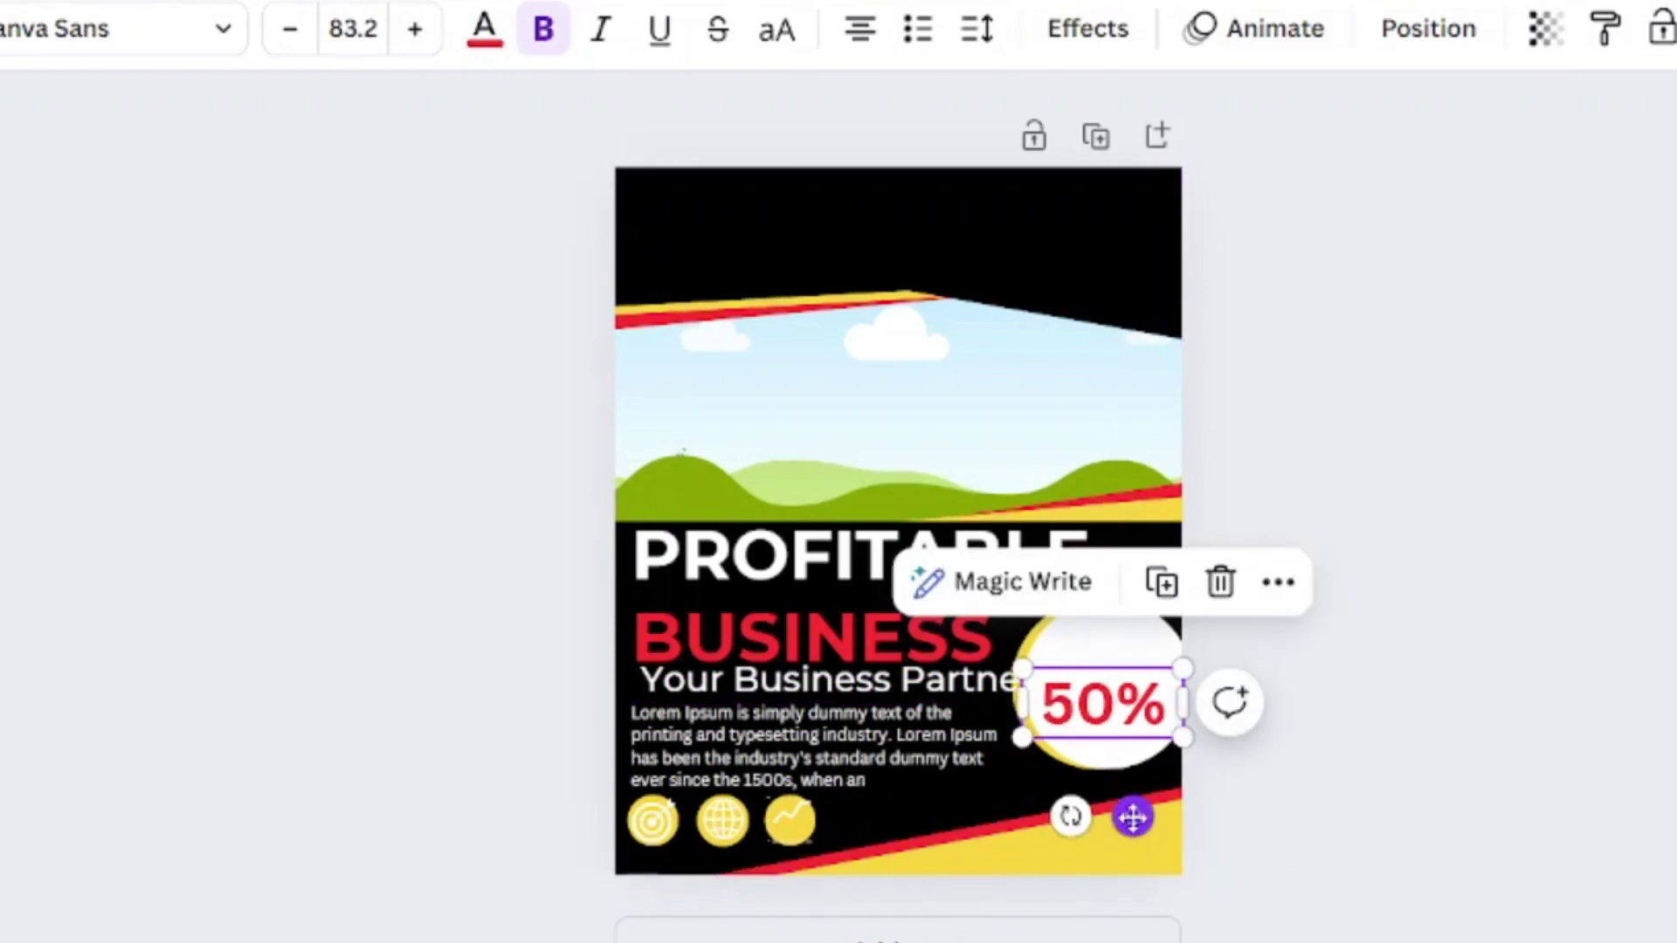
Add the text "GET UP TO" to the poster and move it into the white circle above "50%"
{"action": "left_click", "coordinate": [1094, 645]}
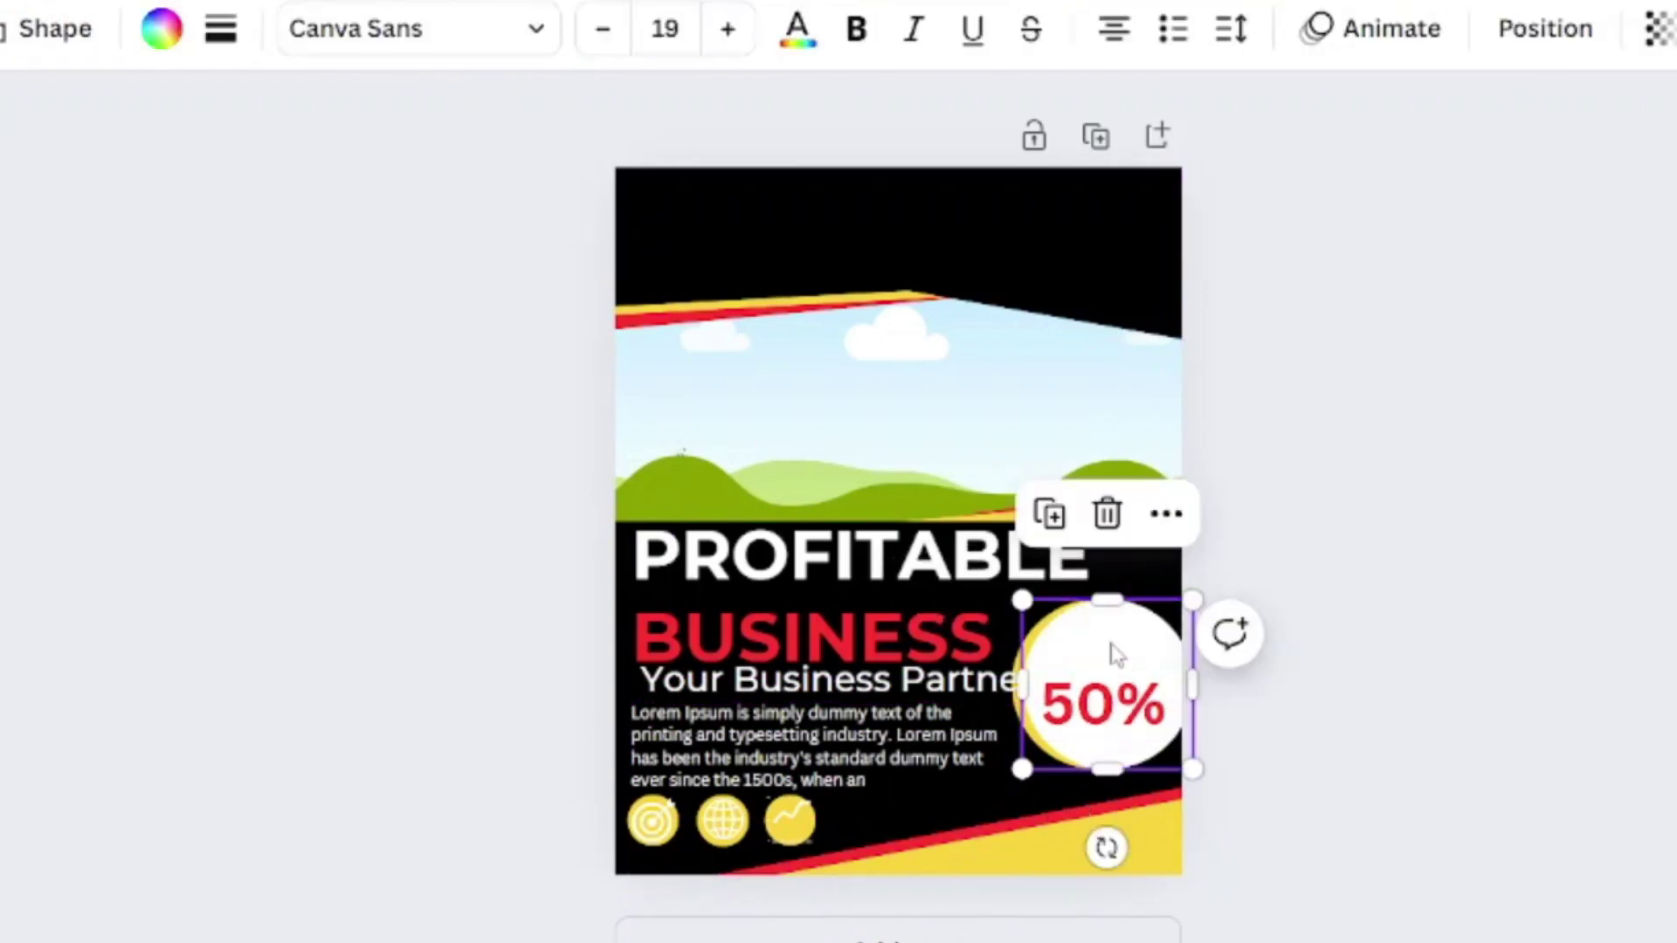
{"action": "left_click", "coordinate": [880, 464]}
{"action": "left_click", "coordinate": [944, 531]}
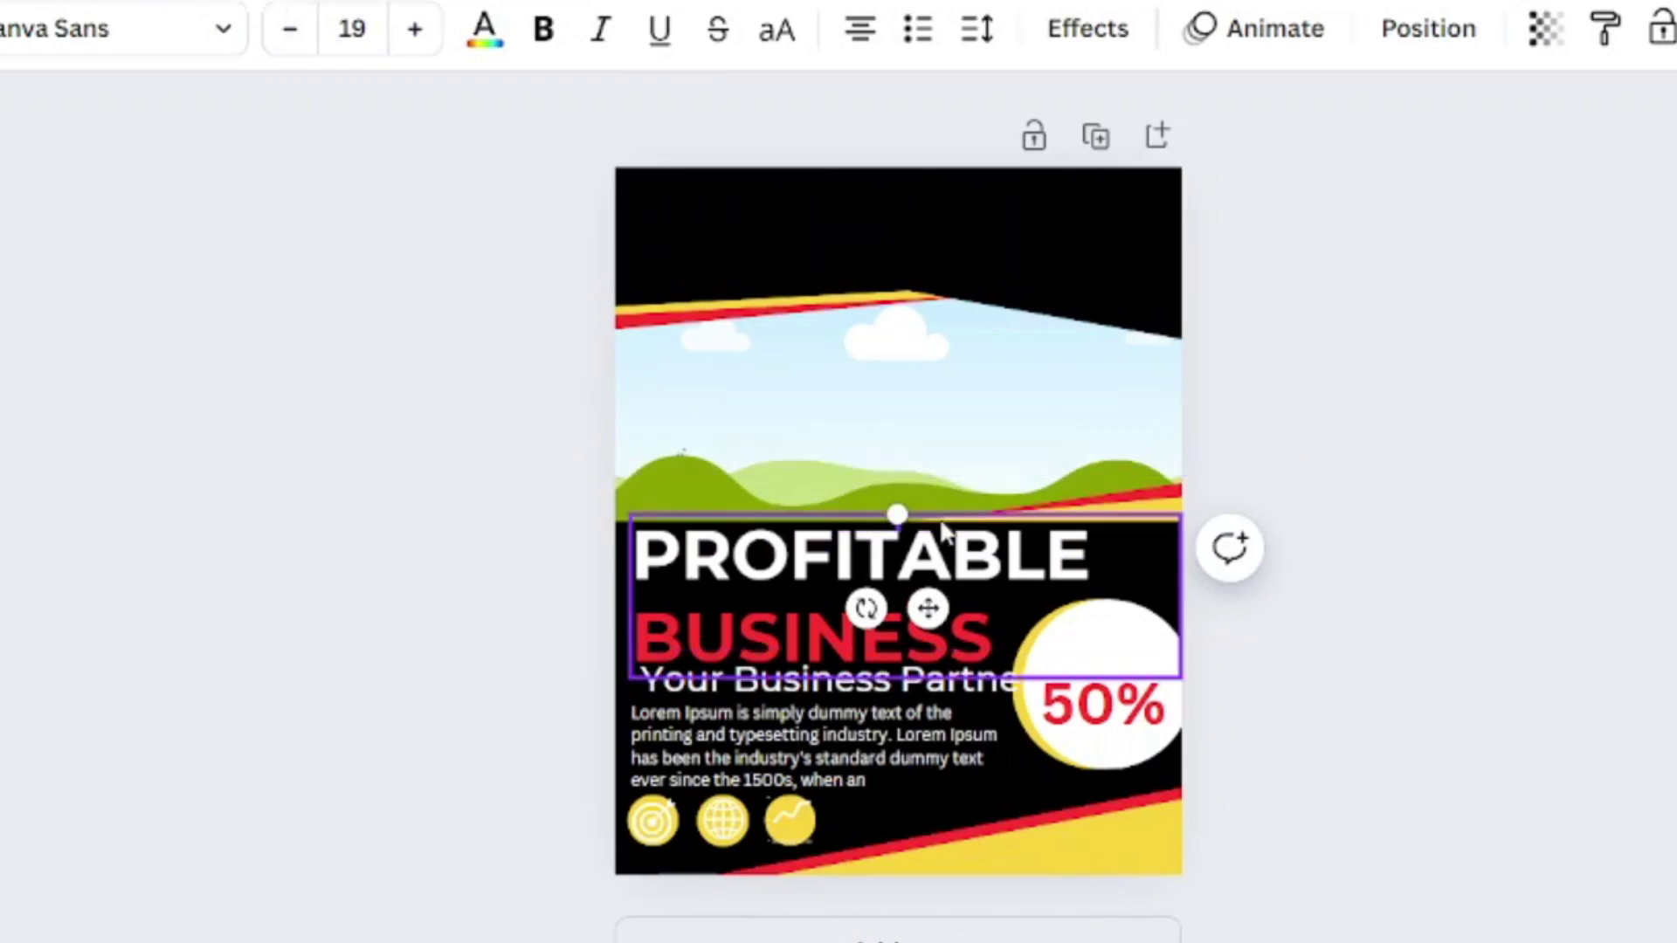
{"action": "type", "text": "O"}
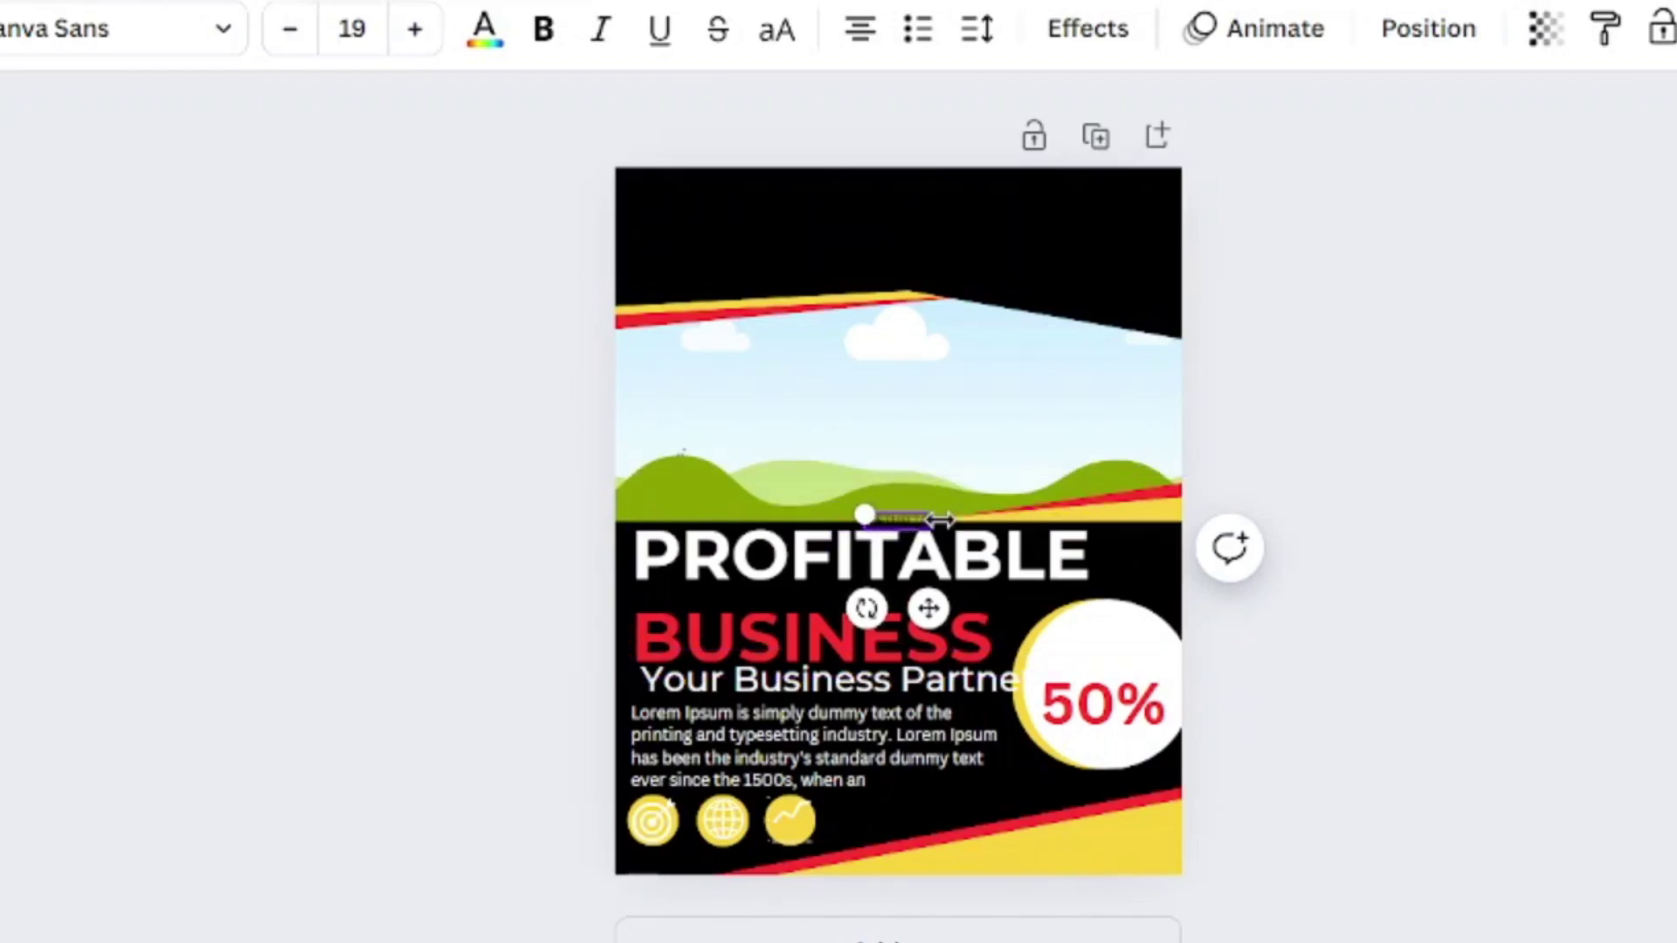
{"action": "left_click_drag", "start_coordinate": [933, 608], "coordinate": [1136, 717]}
Set "GET UP TO" to font size 30, widen its text box and position it directly above "50%"
{"action": "left_click", "coordinate": [366, 30]}
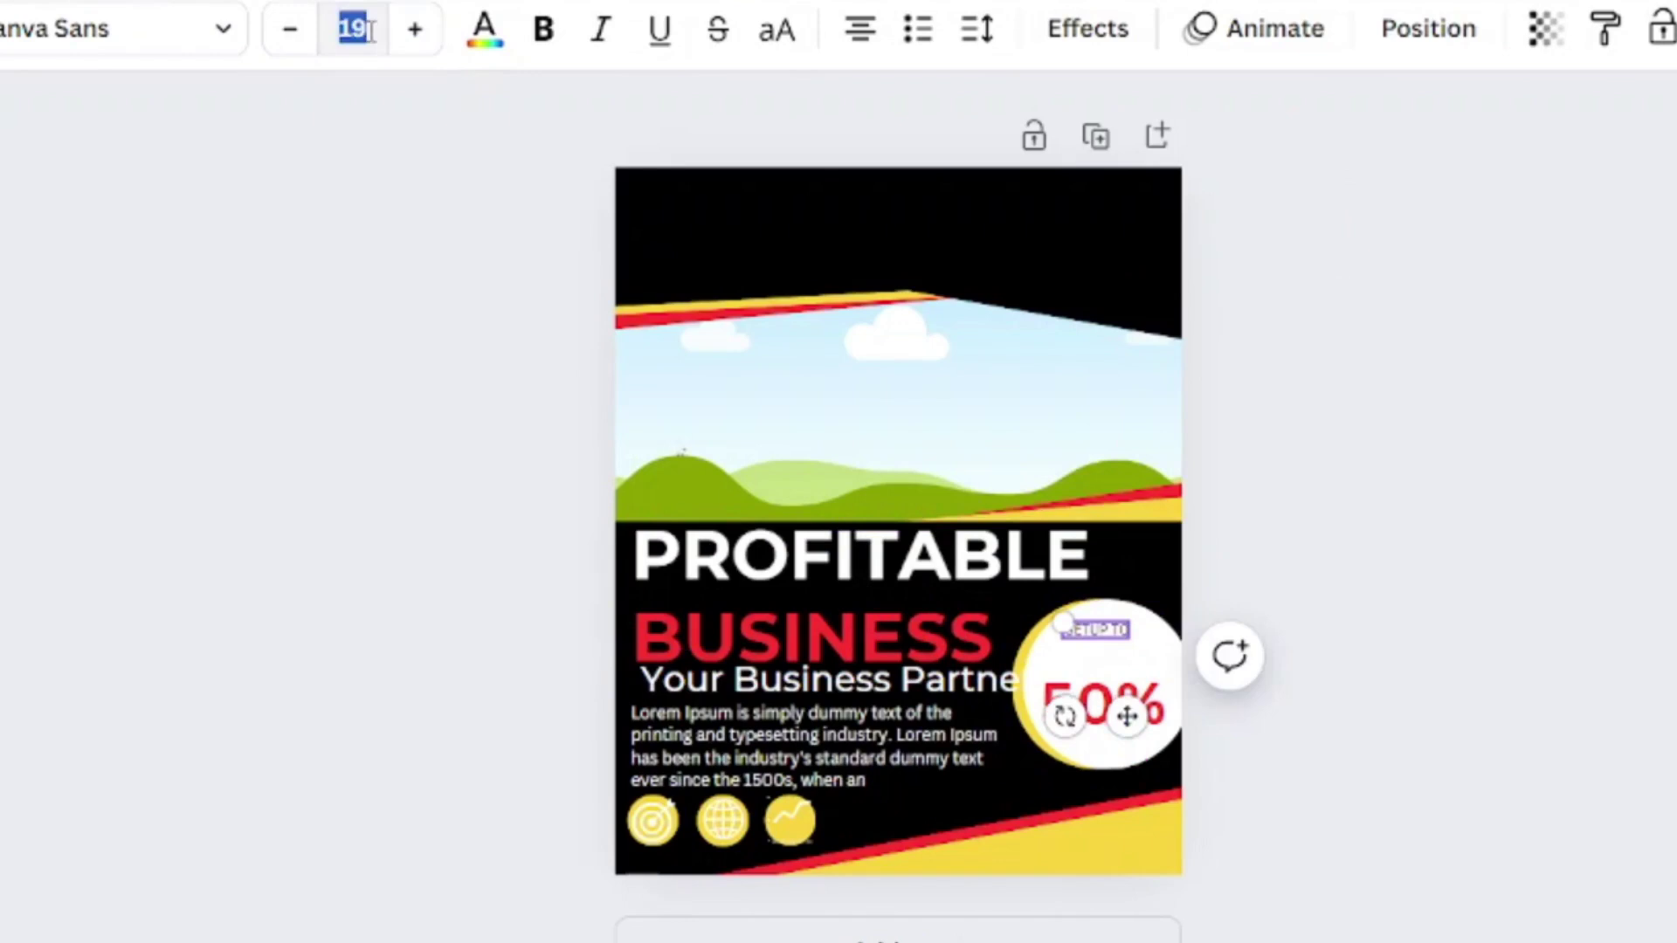
{"action": "left_click", "coordinate": [1138, 700]}
{"action": "left_click", "coordinate": [1093, 637]}
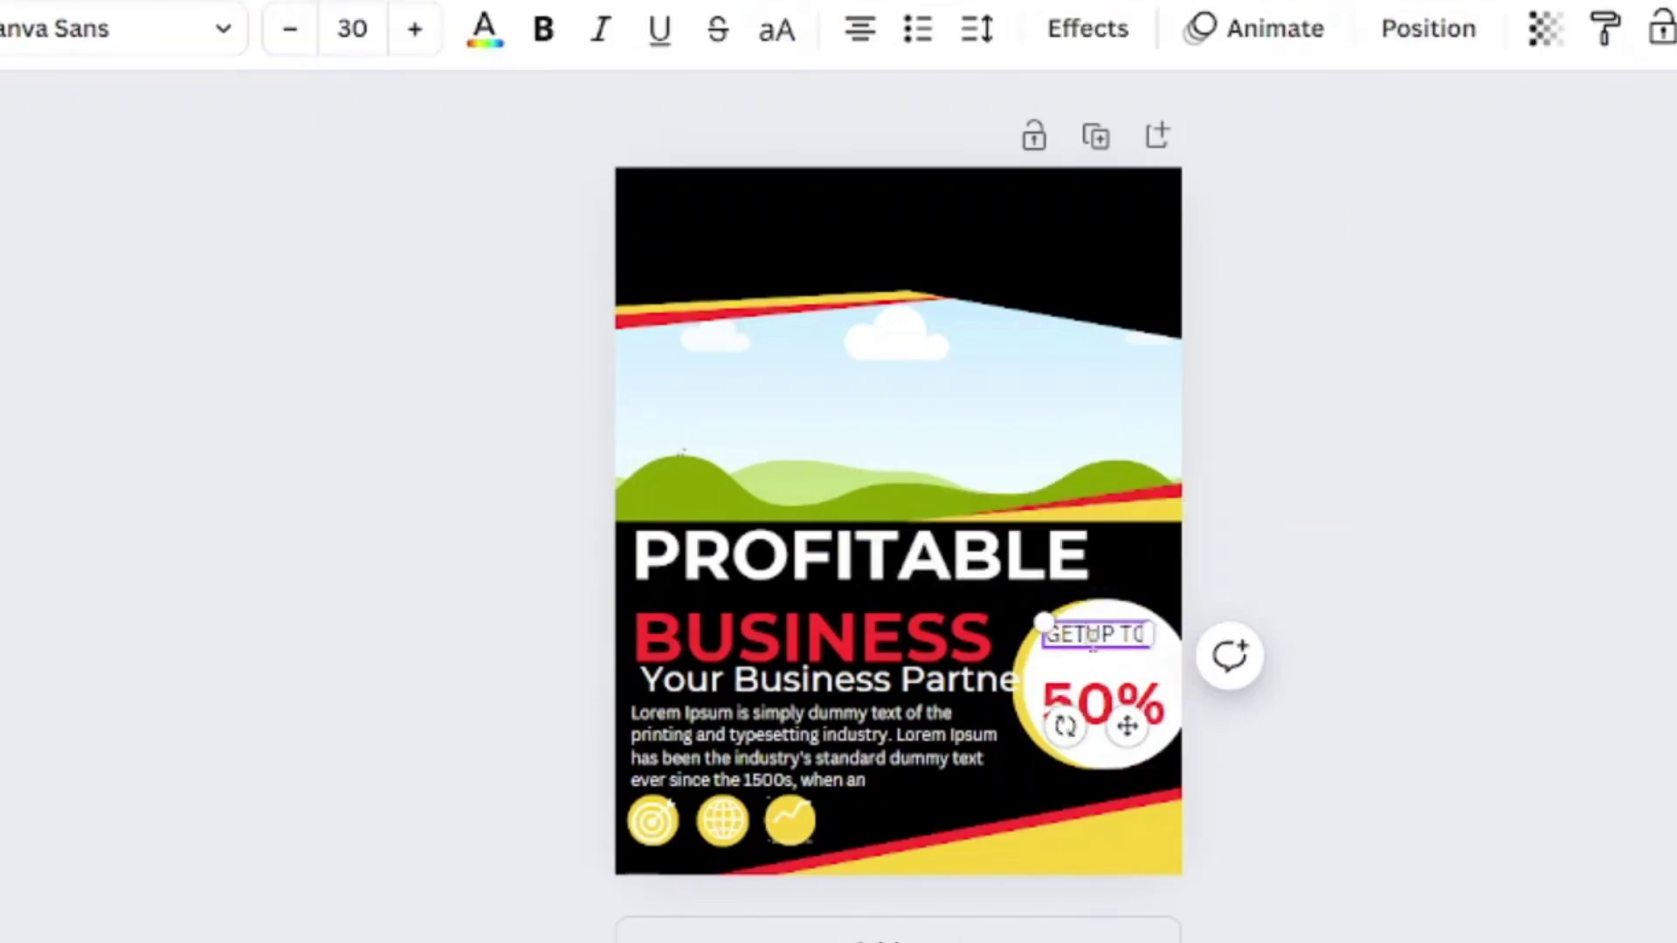
{"action": "left_click_drag", "start_coordinate": [1155, 632], "coordinate": [1174, 632]}
{"action": "left_click_drag", "start_coordinate": [1138, 753], "coordinate": [1130, 760]}
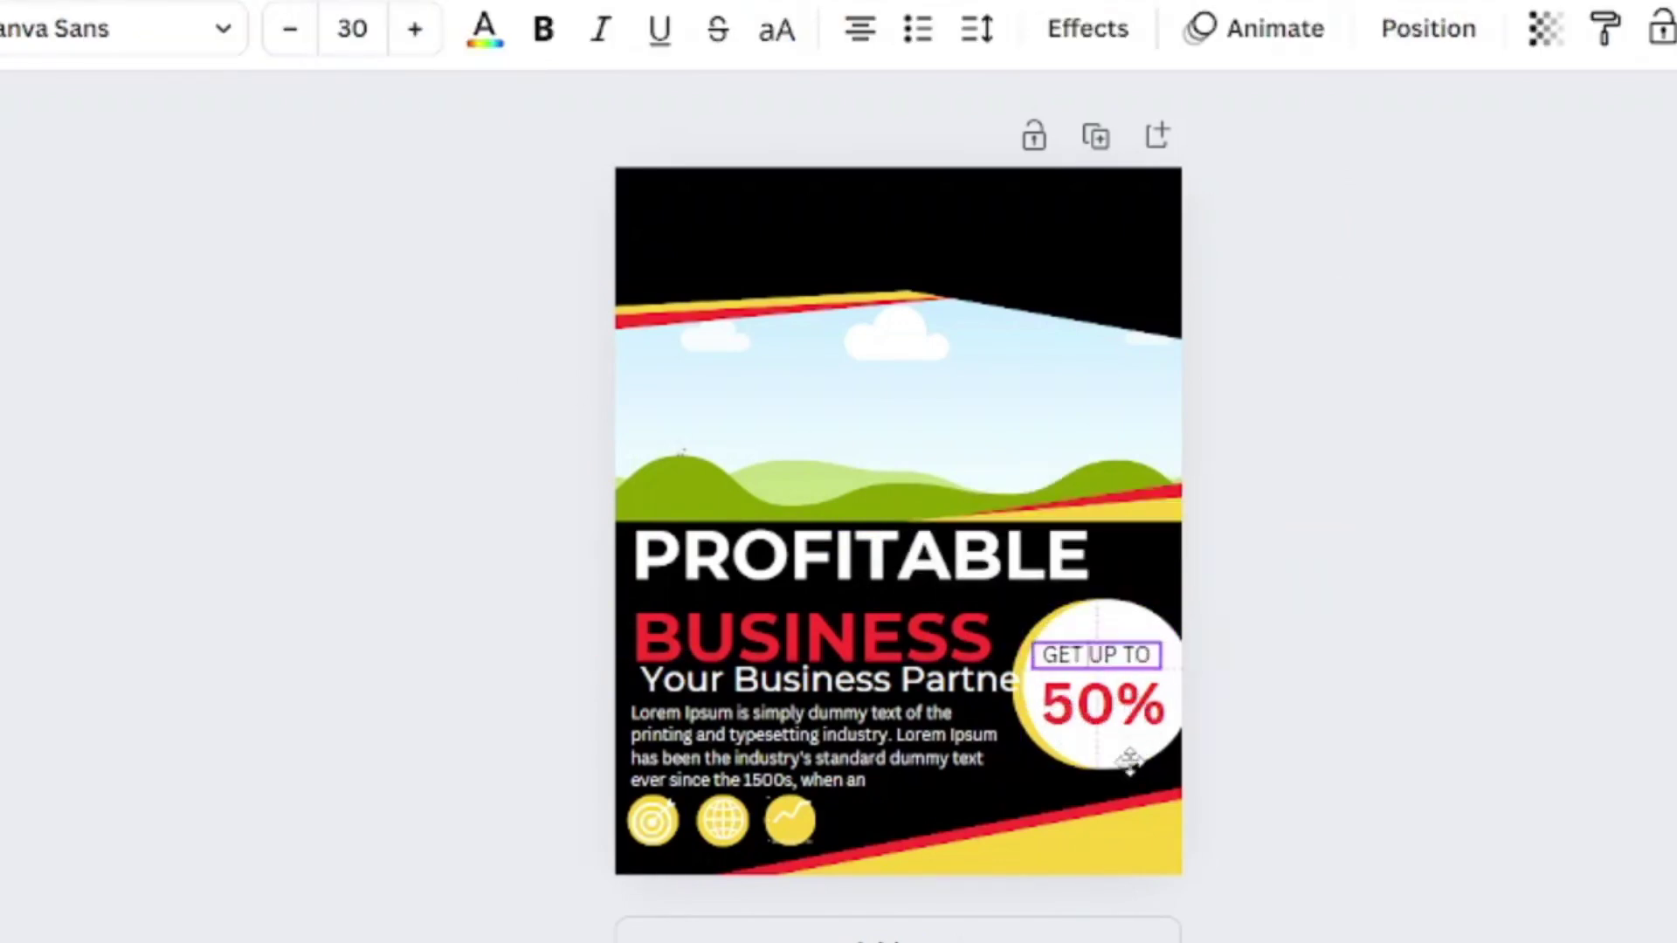
Make the "GET UP TO" text bold and red and enlarge it to span the white circle above "50%"
{"action": "triple_click", "coordinate": [1100, 662]}
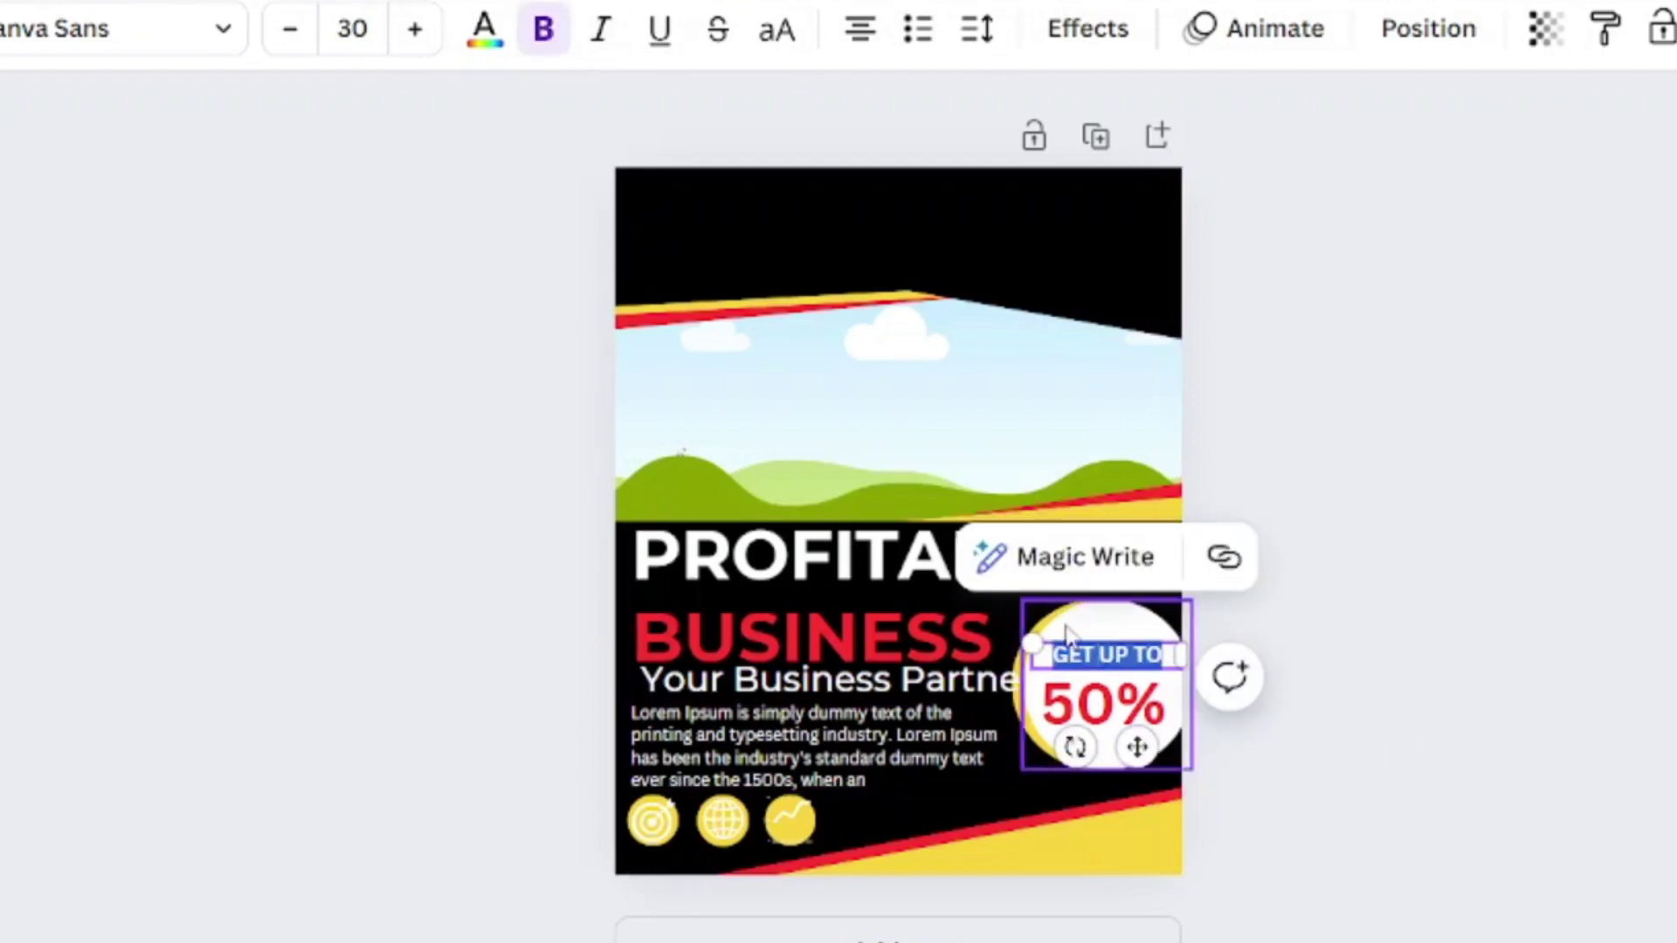
{"action": "left_click_drag", "start_coordinate": [1034, 644], "coordinate": [1010, 644]}
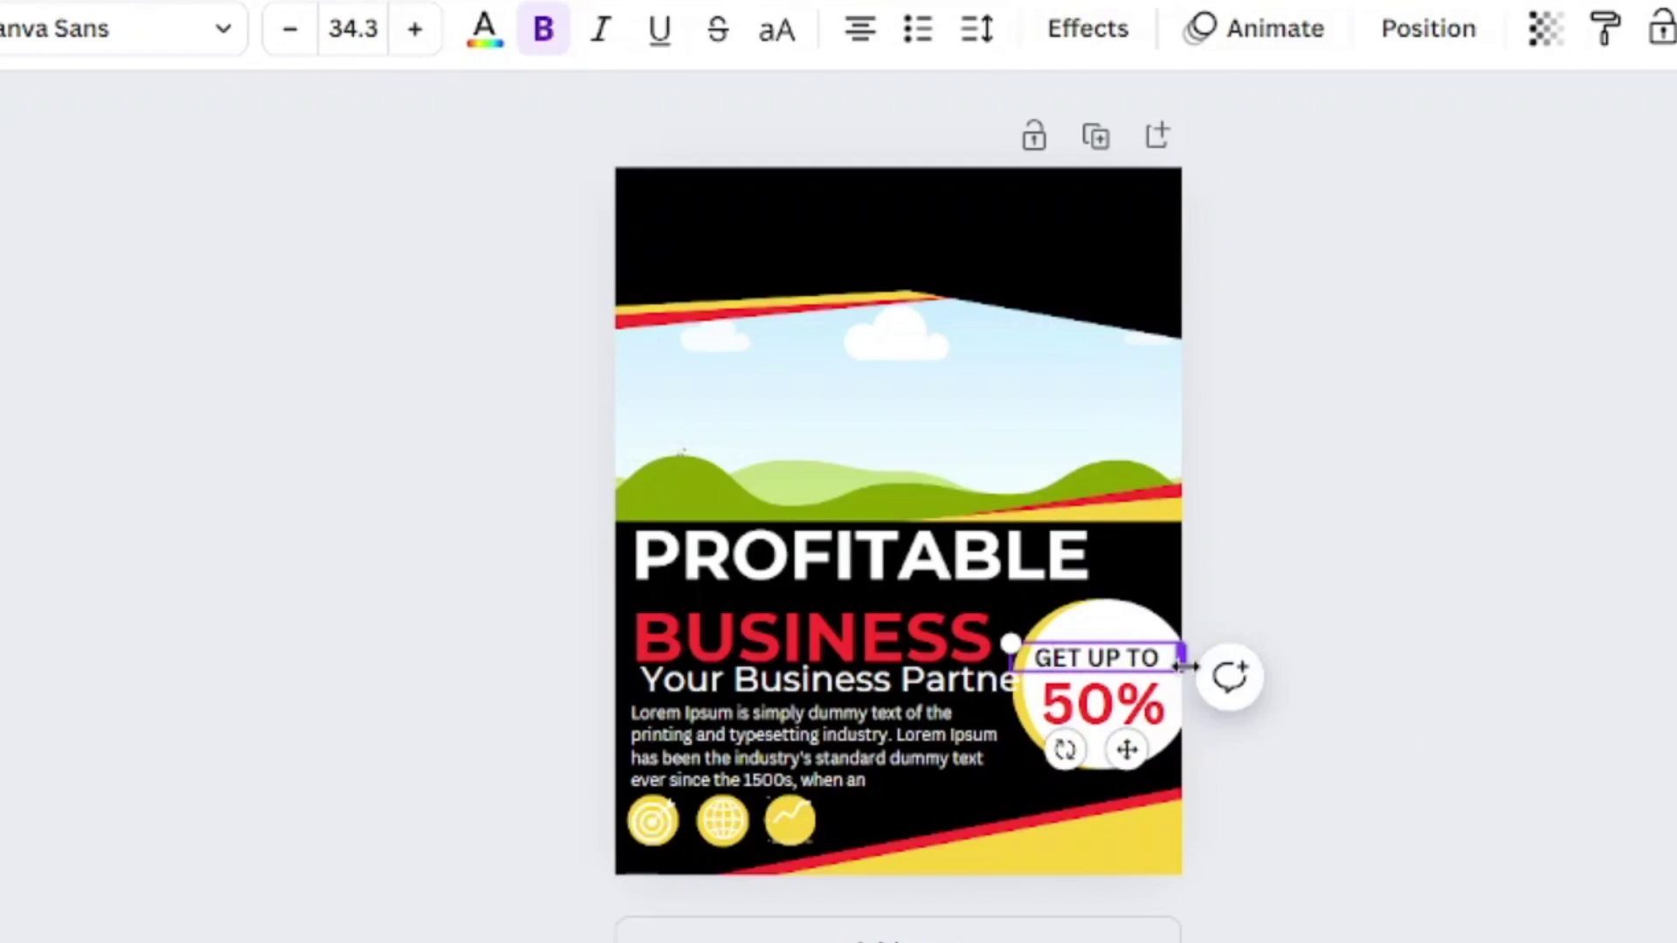
{"action": "left_click_drag", "start_coordinate": [1183, 665], "coordinate": [1185, 688]}
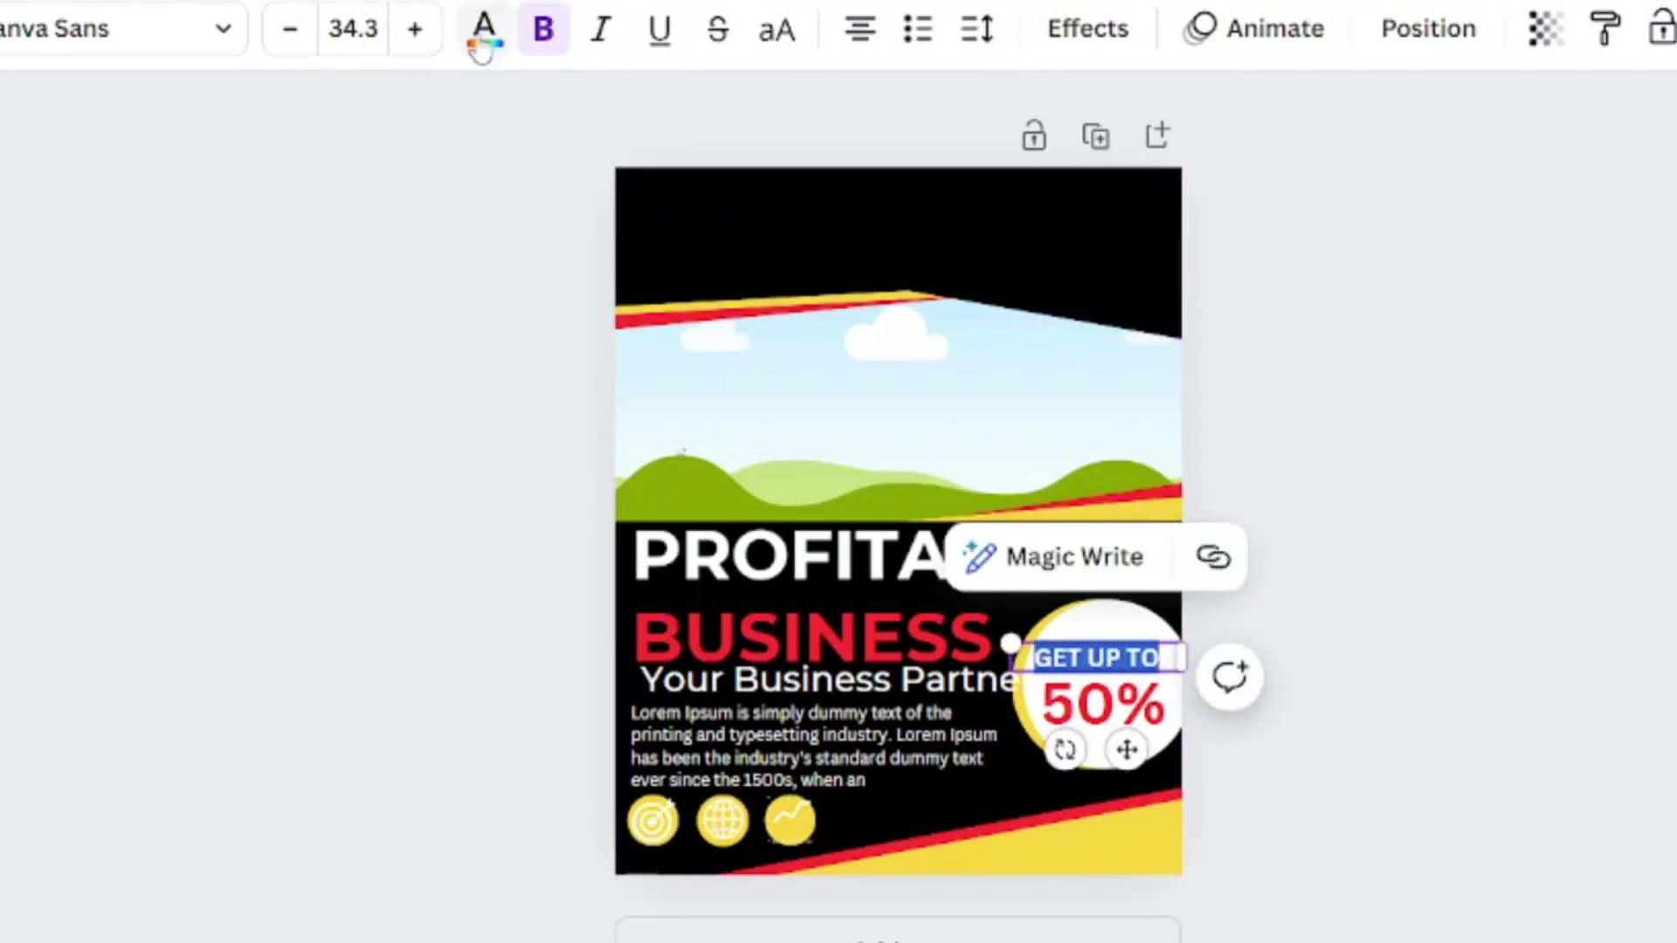
{"action": "key", "text": "Escape"}
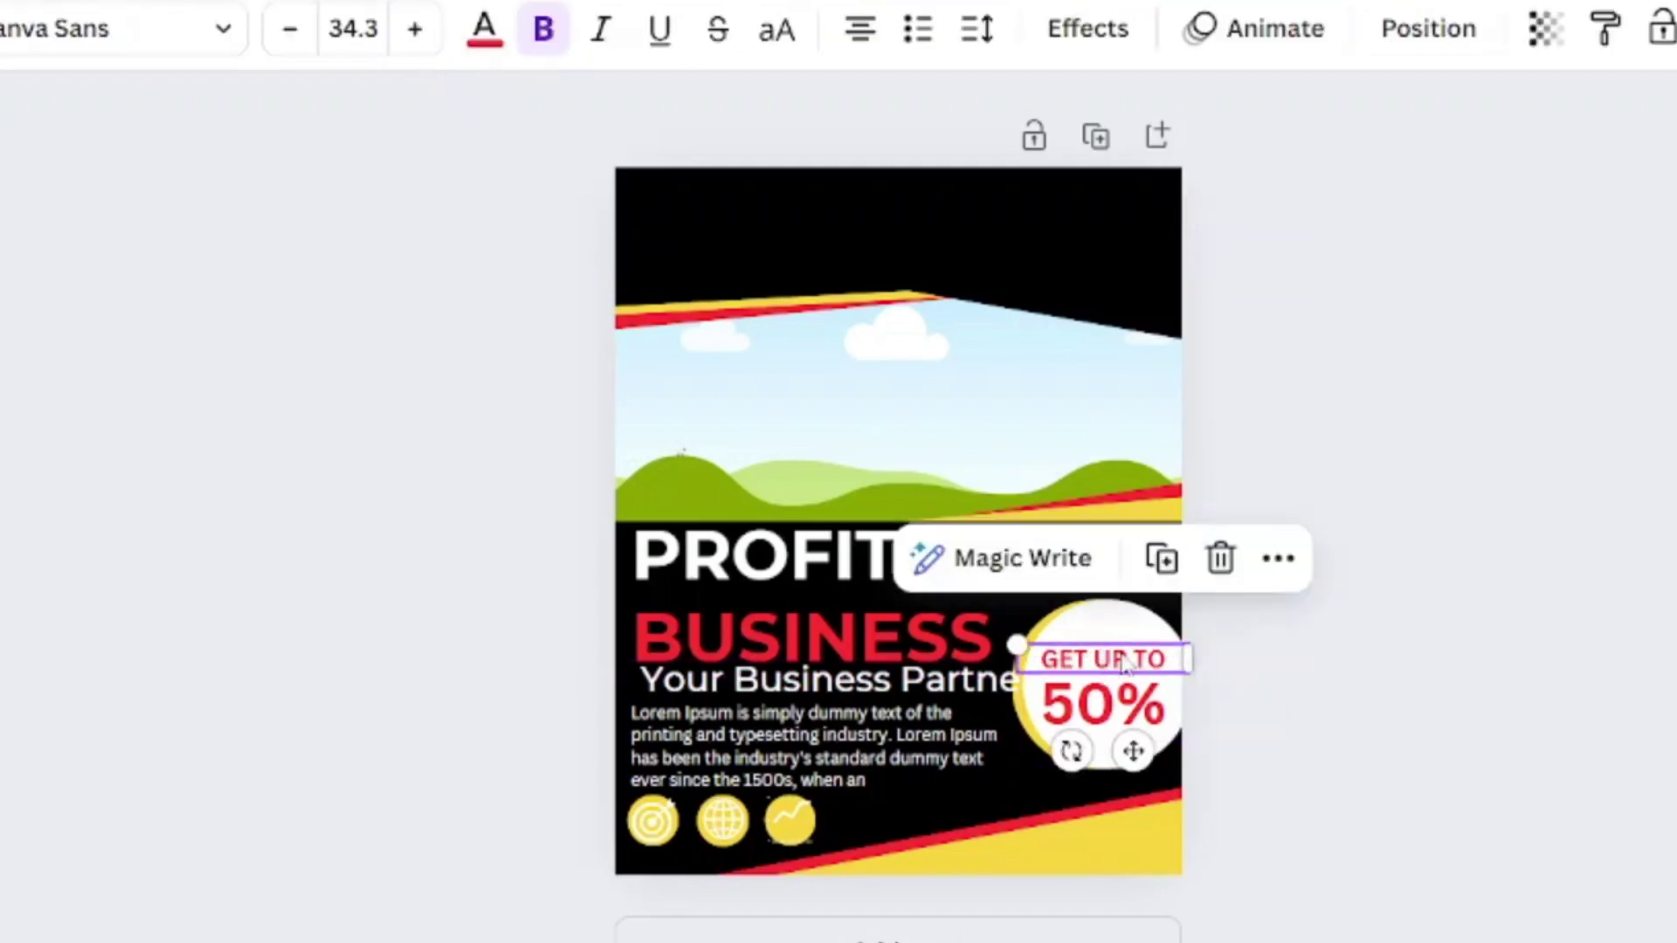
{"action": "left_click_drag", "start_coordinate": [1188, 685], "coordinate": [1214, 682]}
{"action": "left_click_drag", "start_coordinate": [1134, 753], "coordinate": [1132, 747]}
{"action": "left_click", "coordinate": [857, 250]}
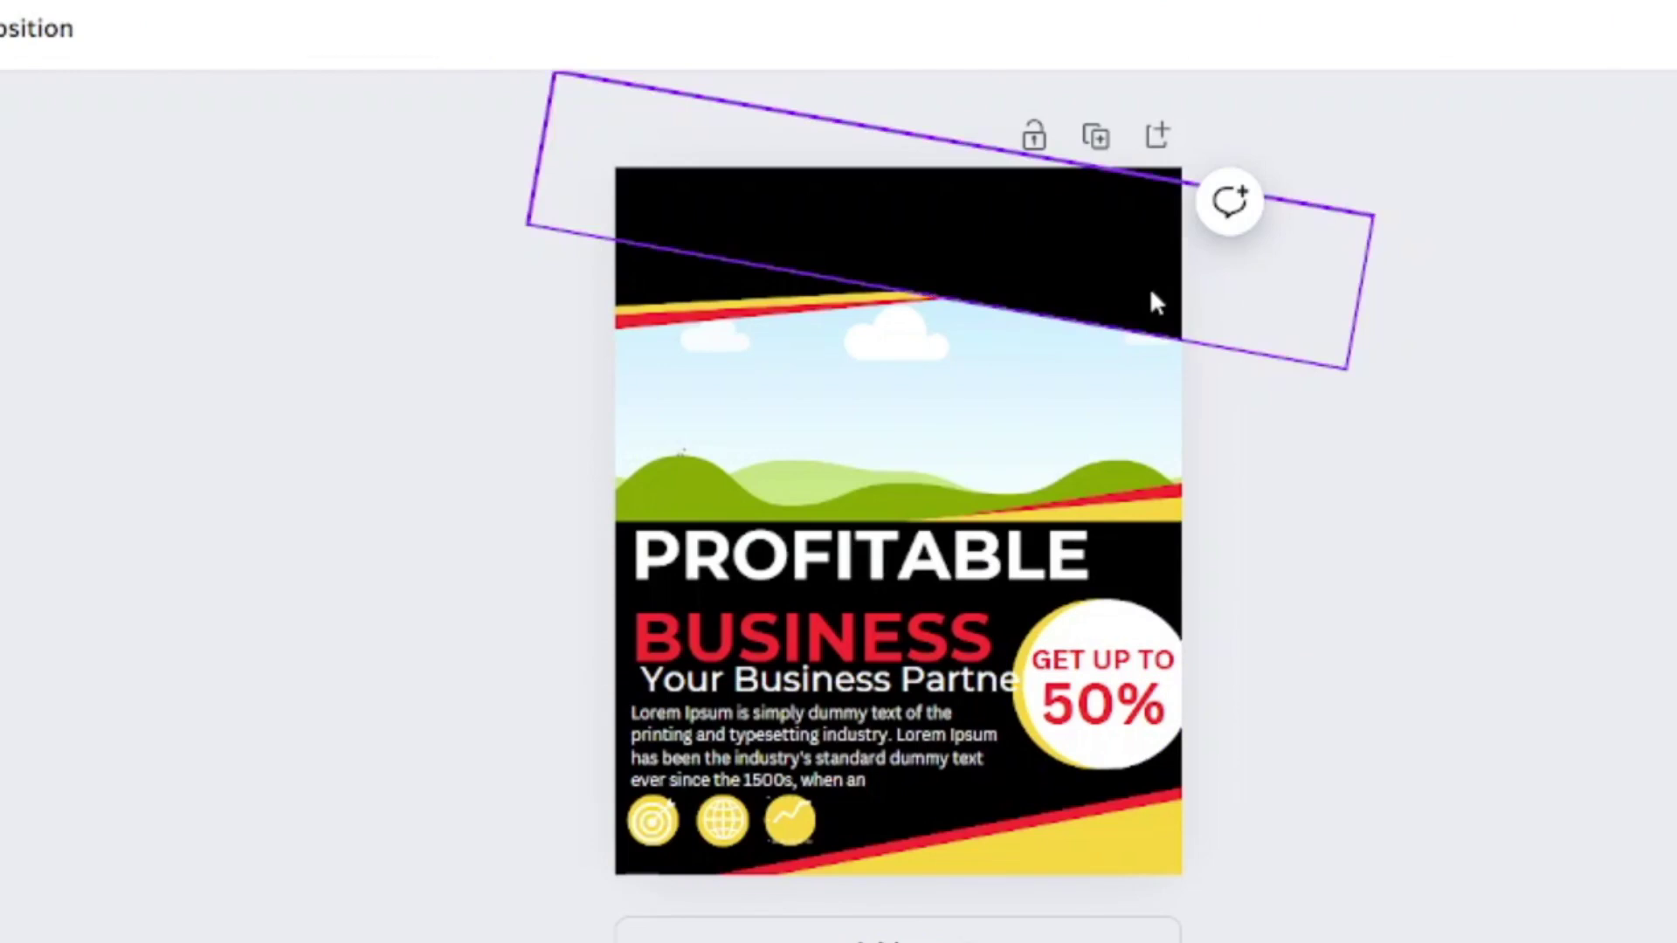
{"action": "mouse_move", "coordinate": [1151, 294]}
{"action": "left_mouse_down"}
{"action": "mouse_move", "coordinate": [1149, 277]}
{"action": "mouse_move", "coordinate": [1135, 288]}
{"action": "left_mouse_up"}
{"action": "left_click", "coordinate": [1512, 369]}
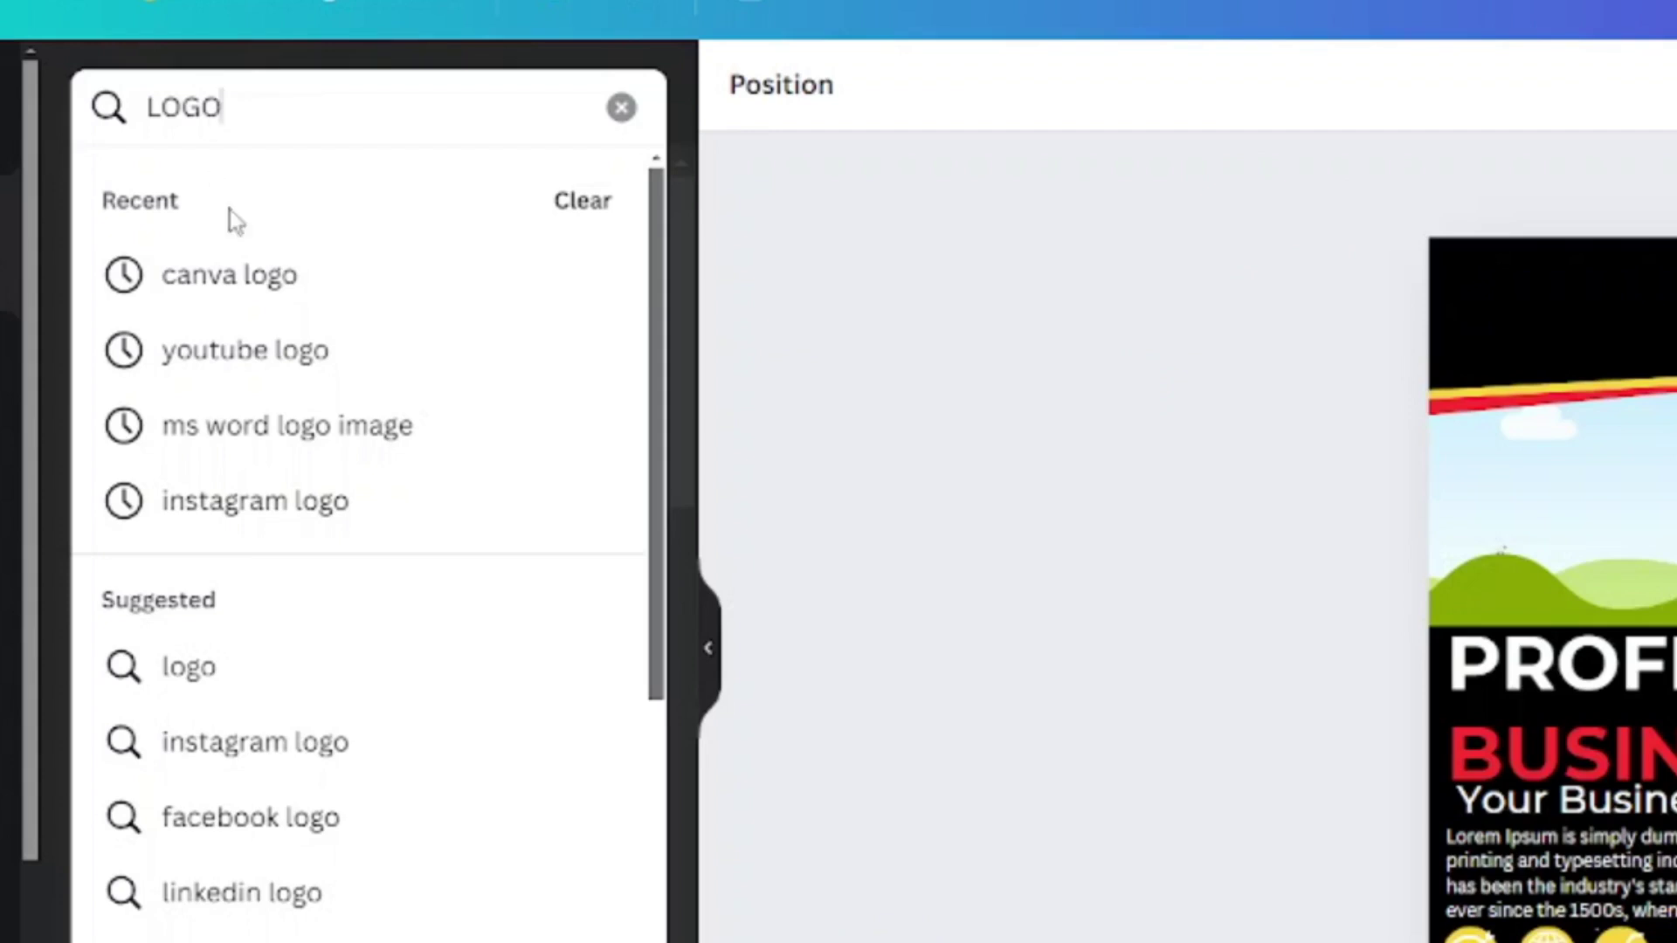
Search the elements for "LOGO" and switch to the related search "Company logo"
{"action": "key", "text": "Return"}
{"action": "left_click", "coordinate": [285, 120]}
{"action": "key", "text": "Return"}
{"action": "scroll", "coordinate": [441, 664], "scroll_direction": "down", "scroll_amount": 5}
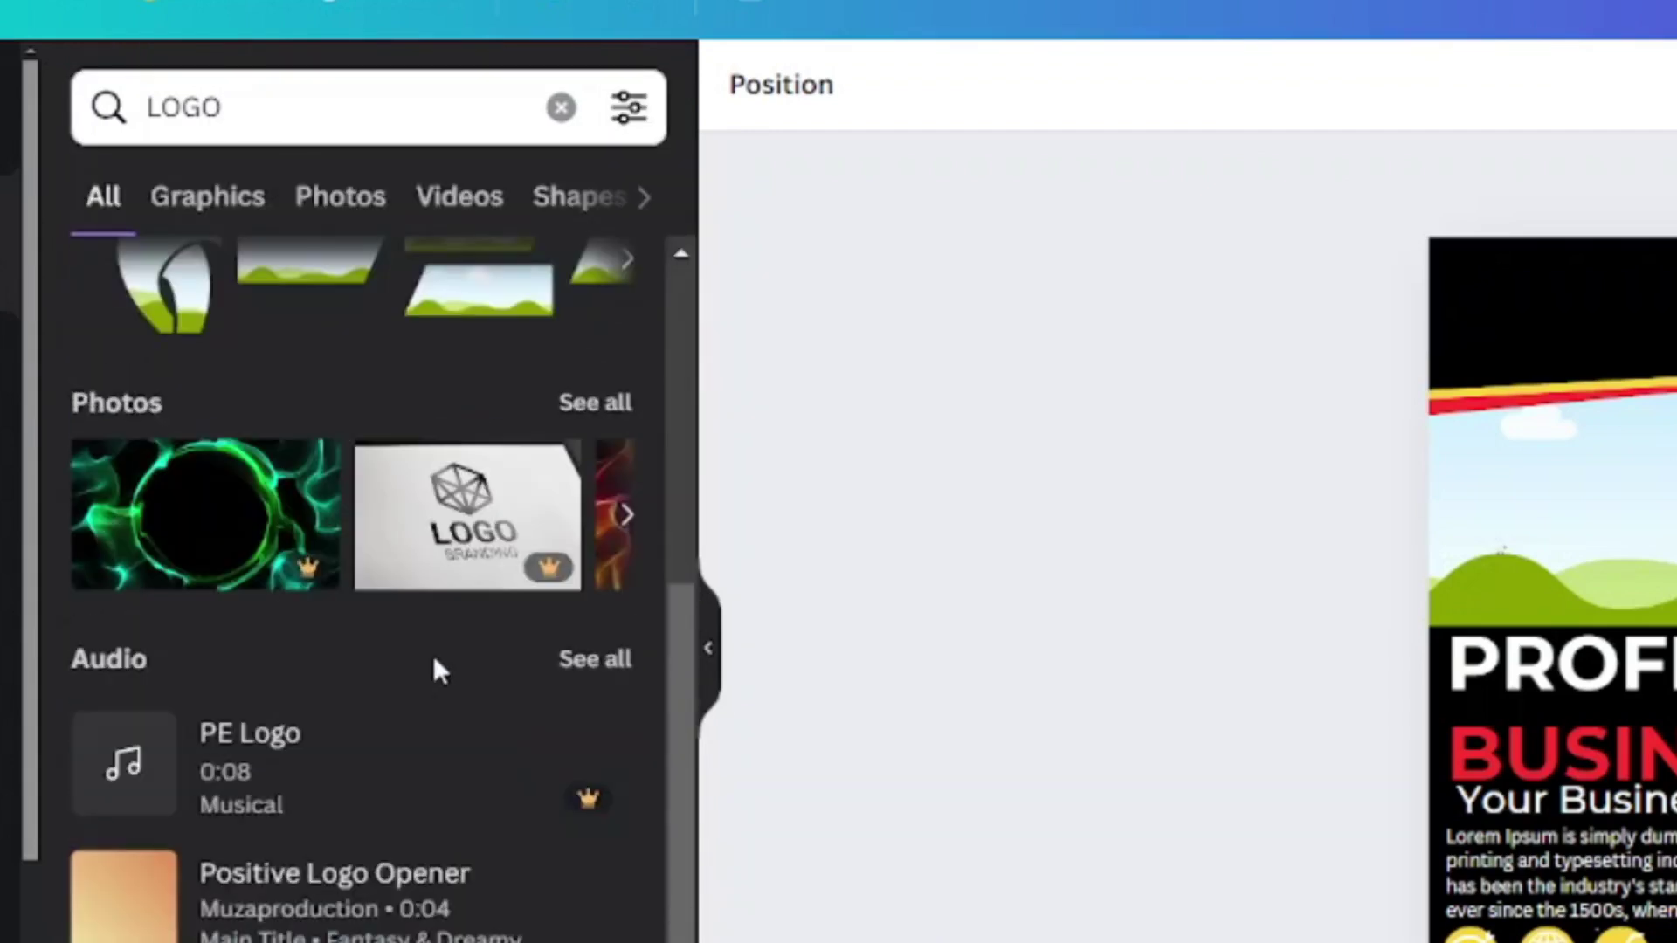
{"action": "scroll", "coordinate": [420, 638], "scroll_direction": "up", "scroll_amount": 5}
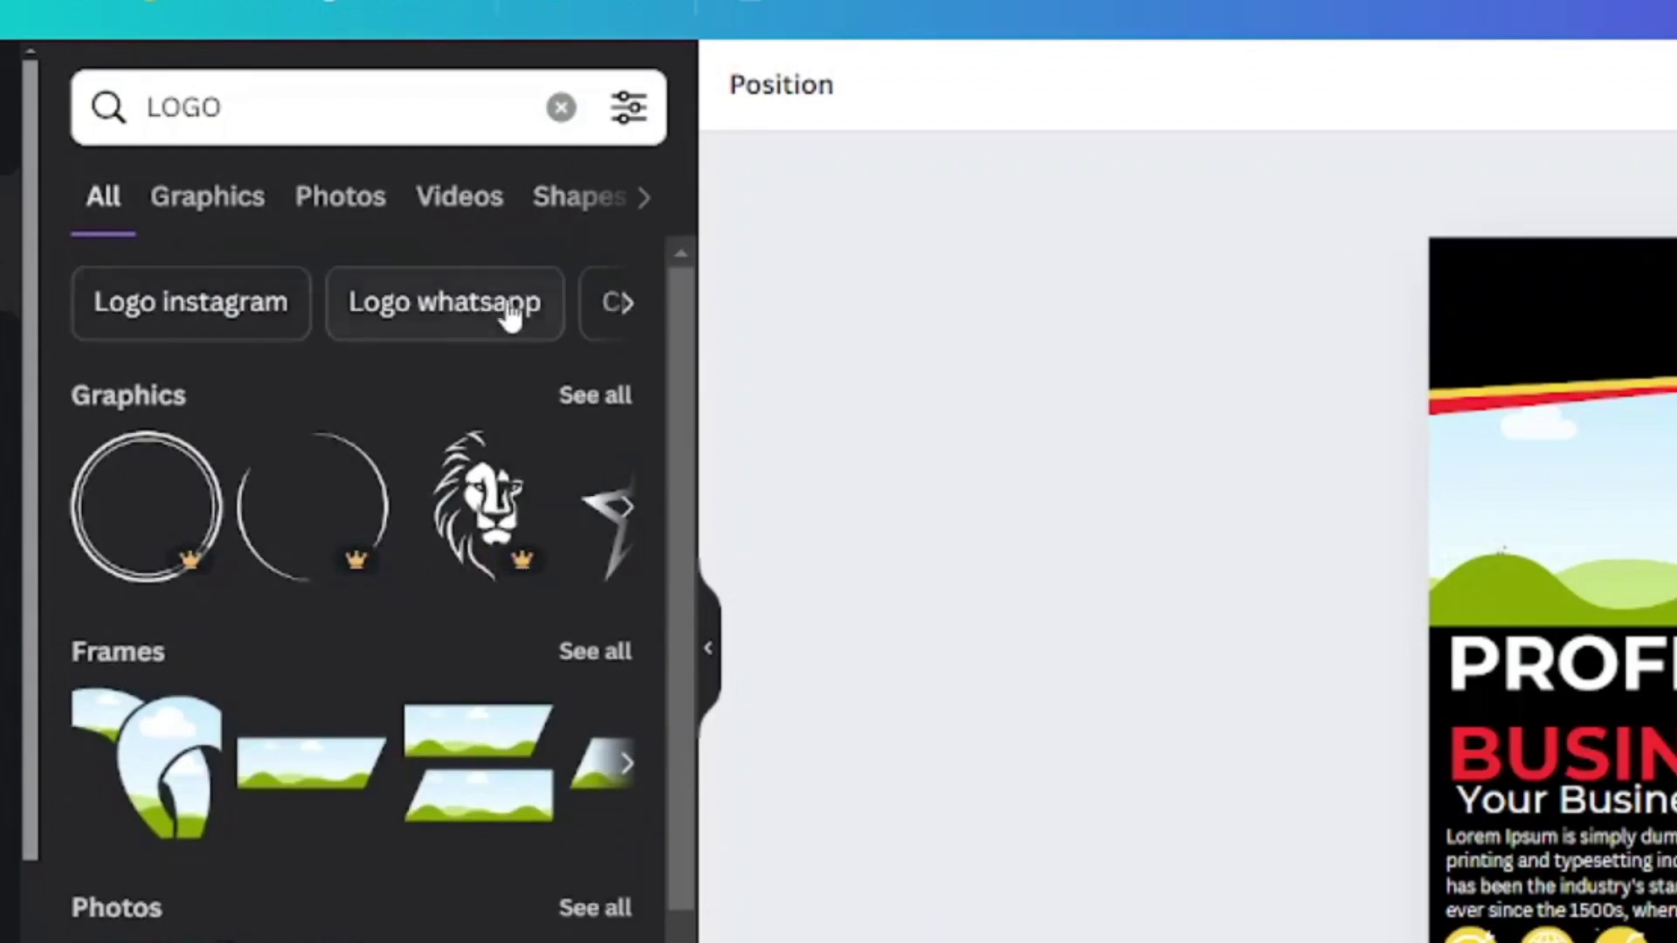
{"action": "left_click", "coordinate": [627, 306]}
{"action": "left_click", "coordinate": [628, 306]}
{"action": "left_click", "coordinate": [627, 306]}
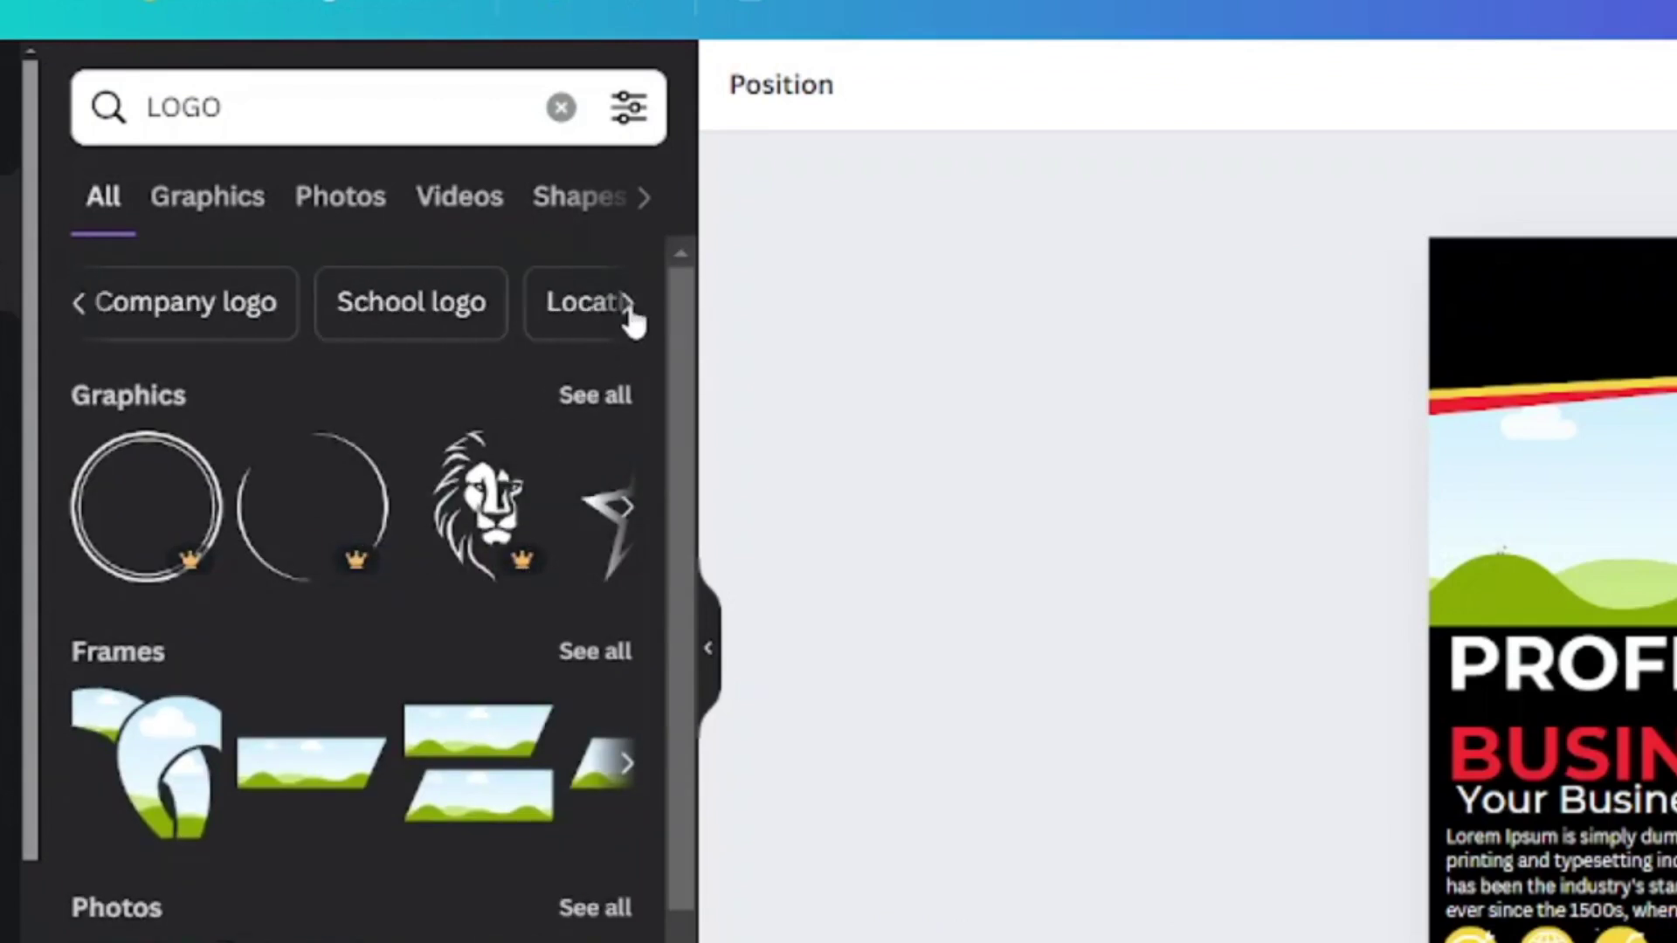
{"action": "left_click", "coordinate": [171, 325]}
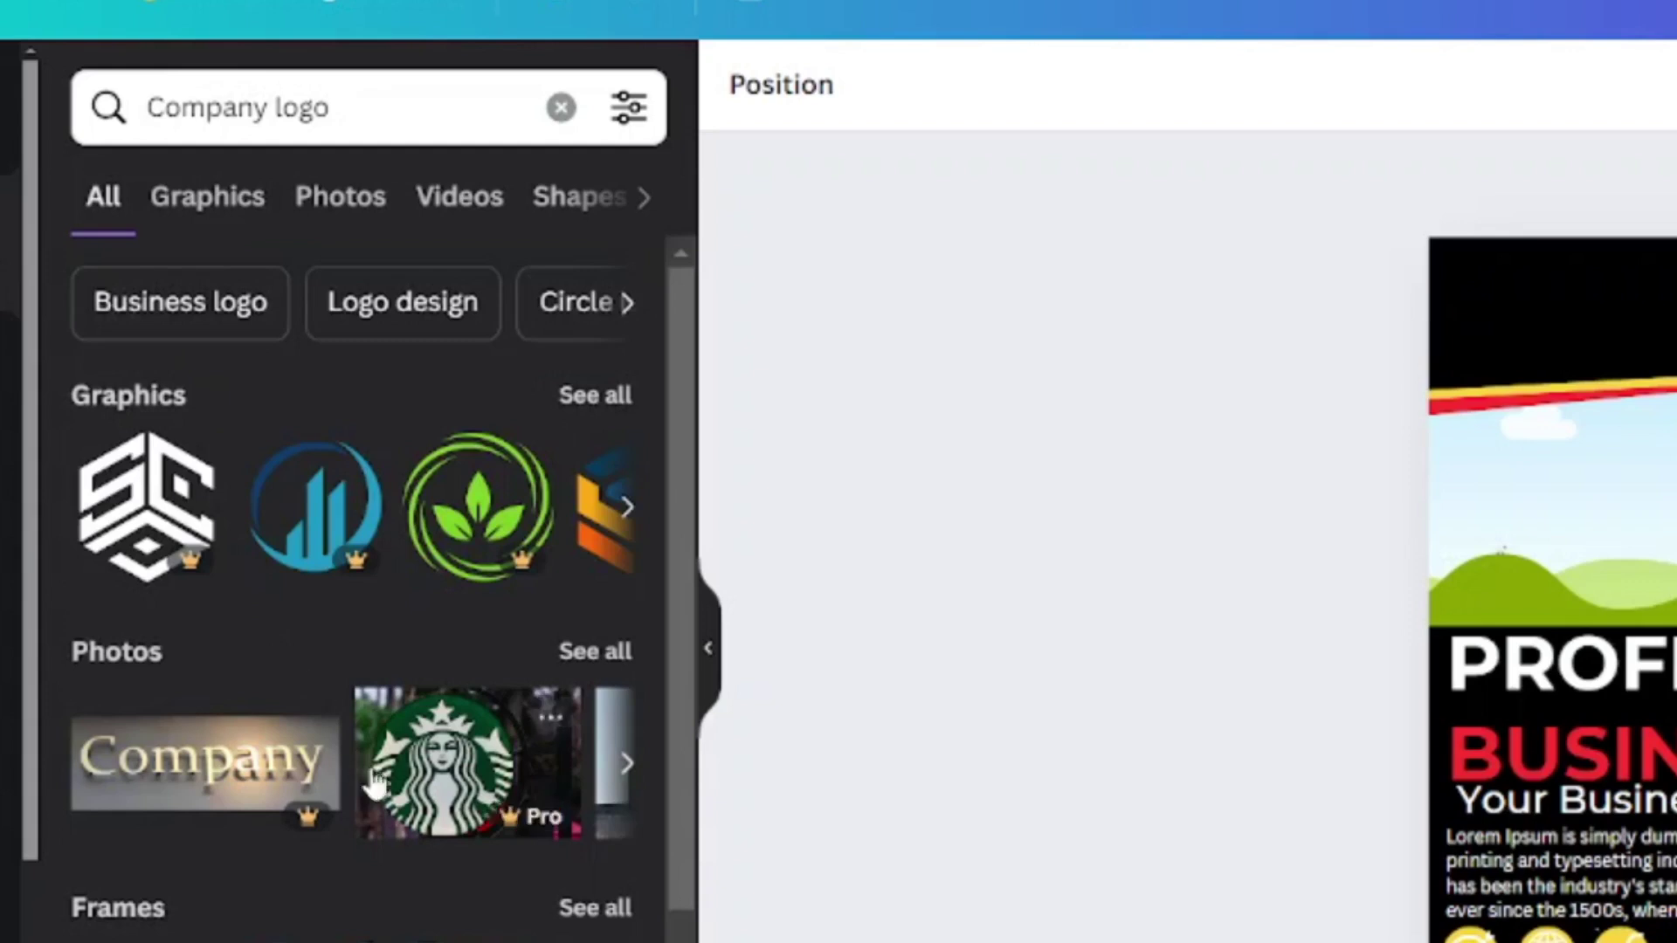
Insert the blue-and-orange hexagonal logo graphic, shrink it and place it in the upper-left corner of the poster's black header
{"action": "left_click", "coordinate": [627, 507]}
{"action": "left_click_drag", "start_coordinate": [166, 511], "coordinate": [1476, 288]}
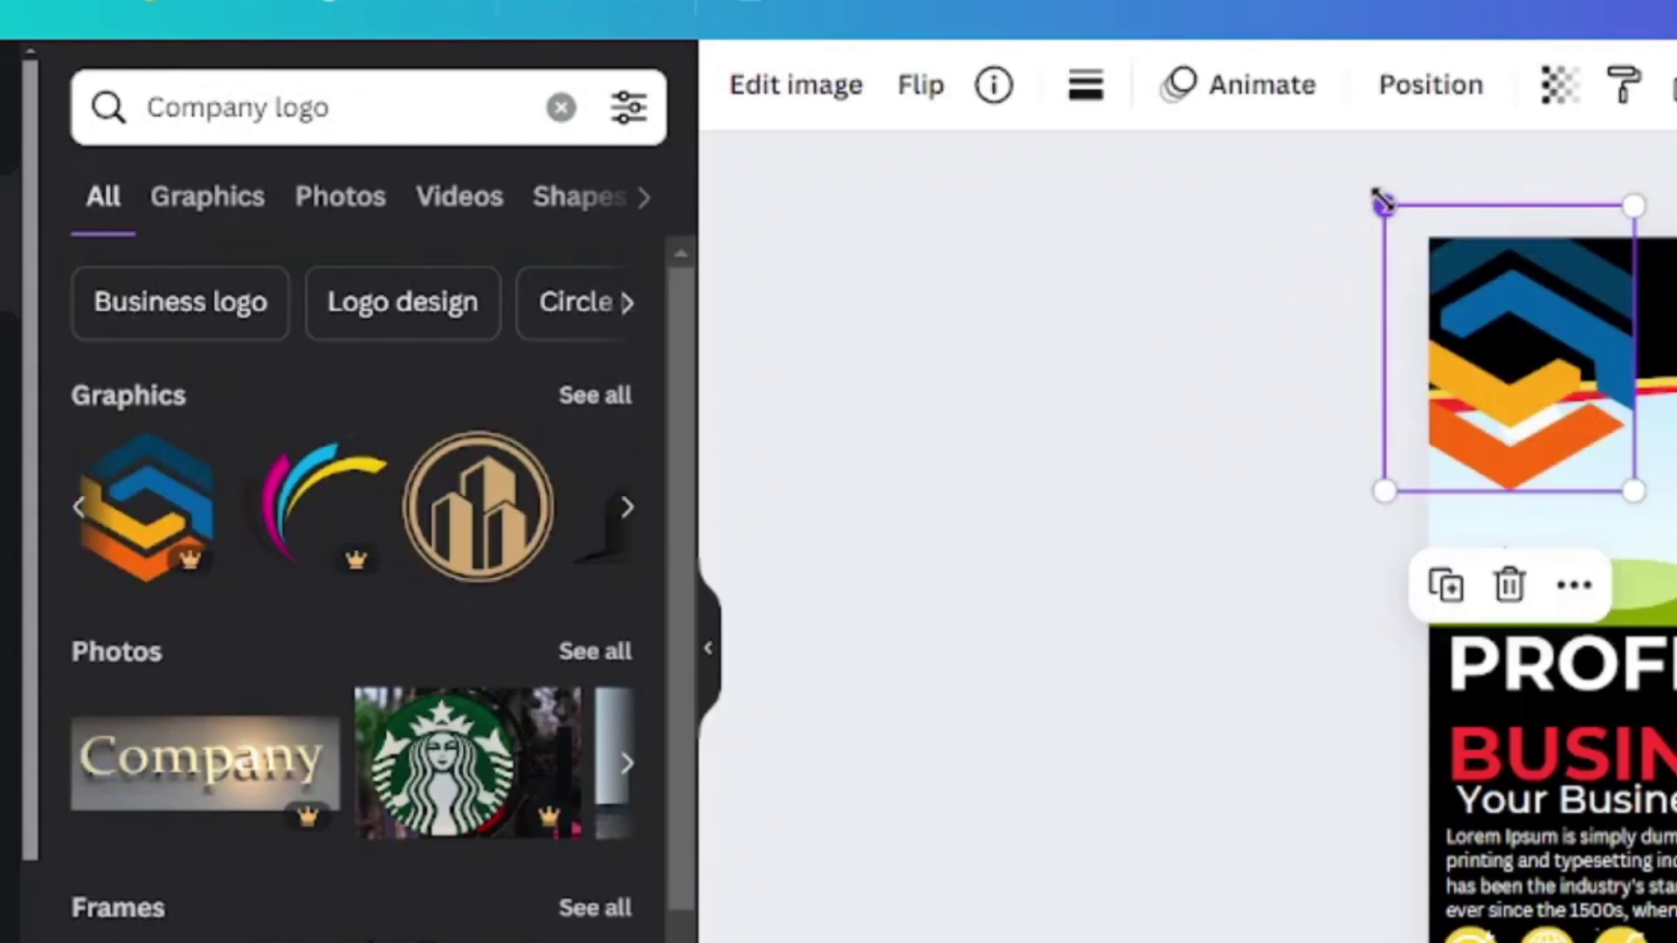
{"action": "left_click_drag", "start_coordinate": [1382, 201], "coordinate": [1518, 359]}
{"action": "left_click_drag", "start_coordinate": [1609, 576], "coordinate": [1568, 463]}
Add the text "Company Logo" in white, enlarge it to font size 46.1 and place it beside the logo graphic
{"action": "left_click", "coordinate": [1659, 293]}
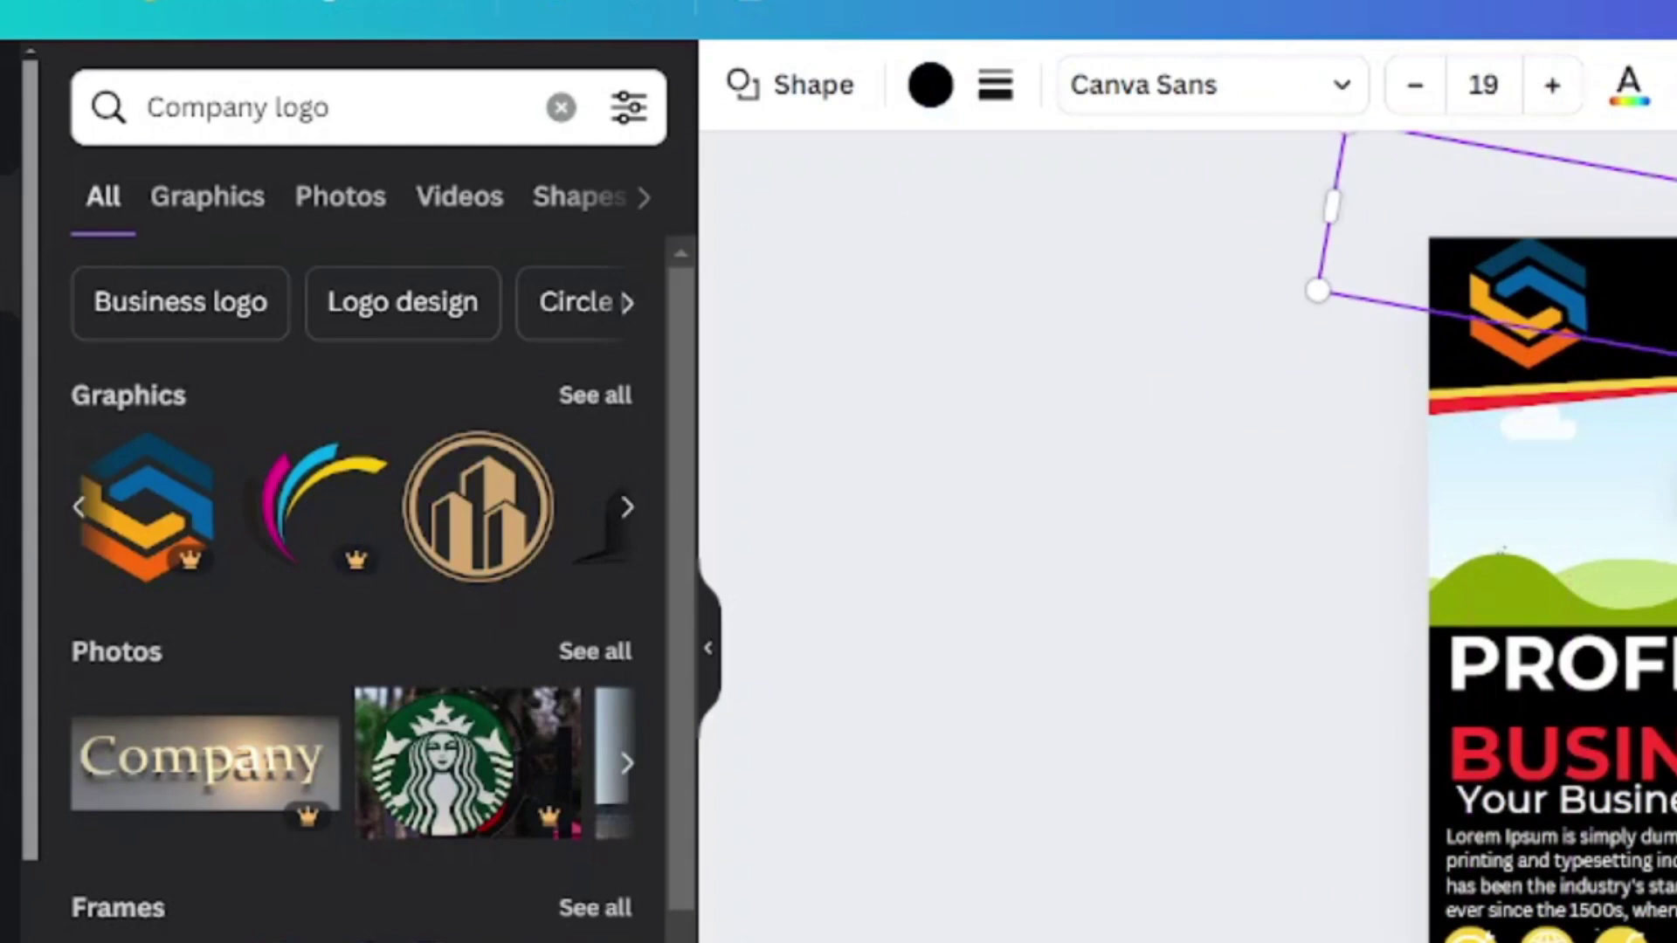
{"action": "left_click", "coordinate": [1621, 524]}
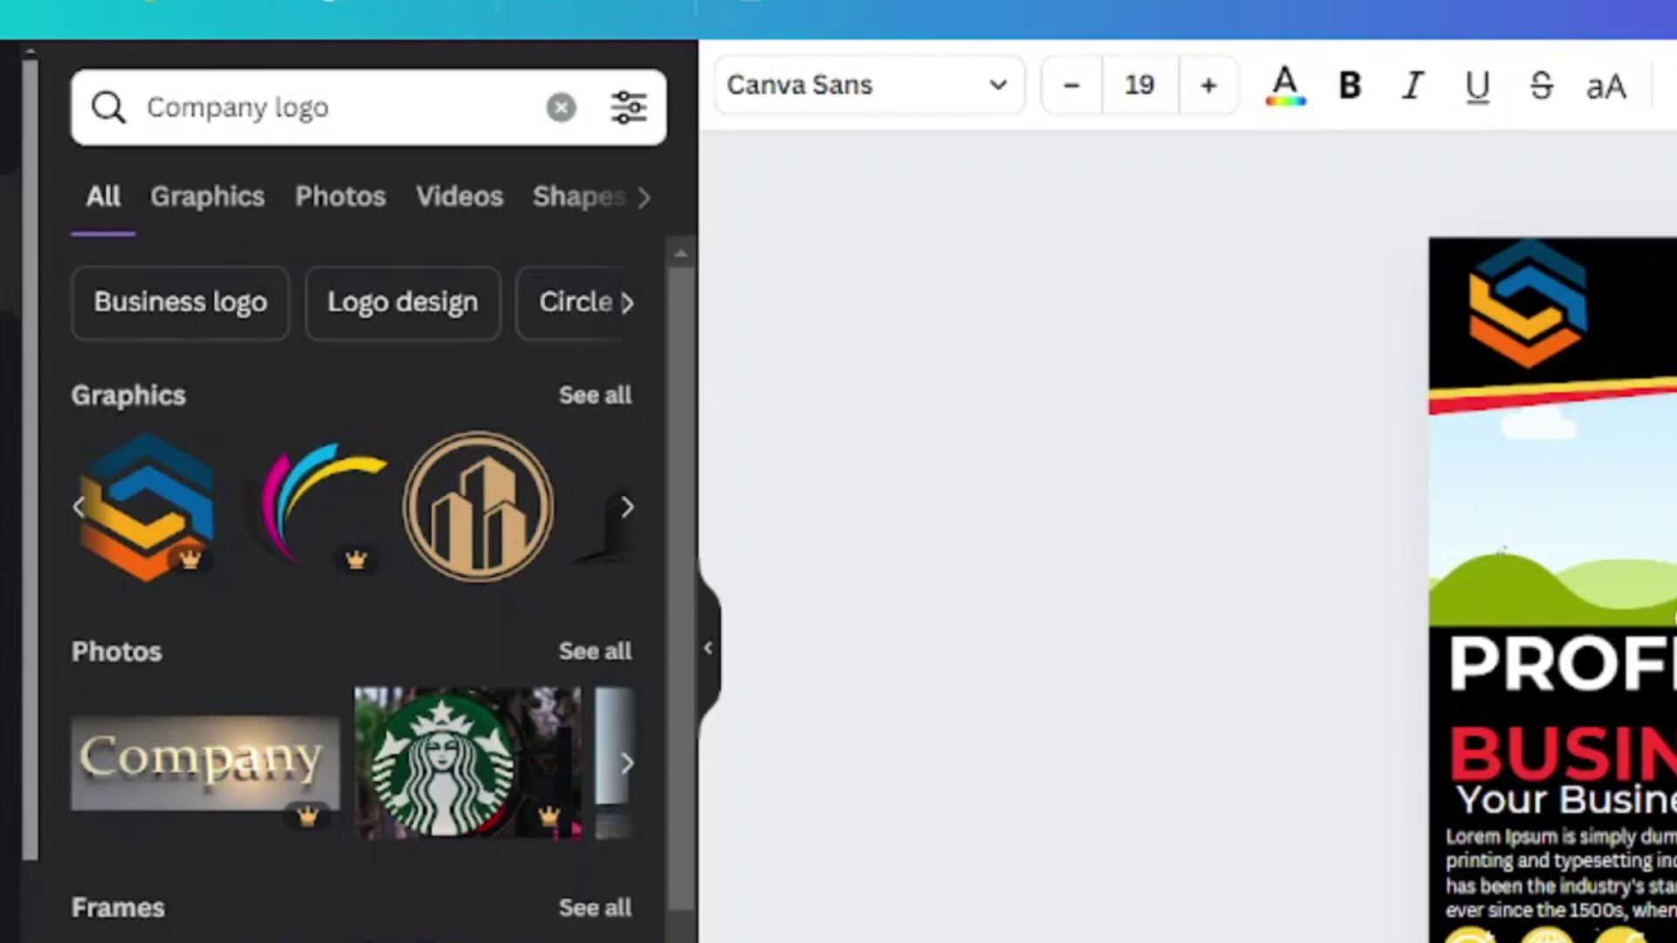
{"action": "left_click", "coordinate": [1165, 87]}
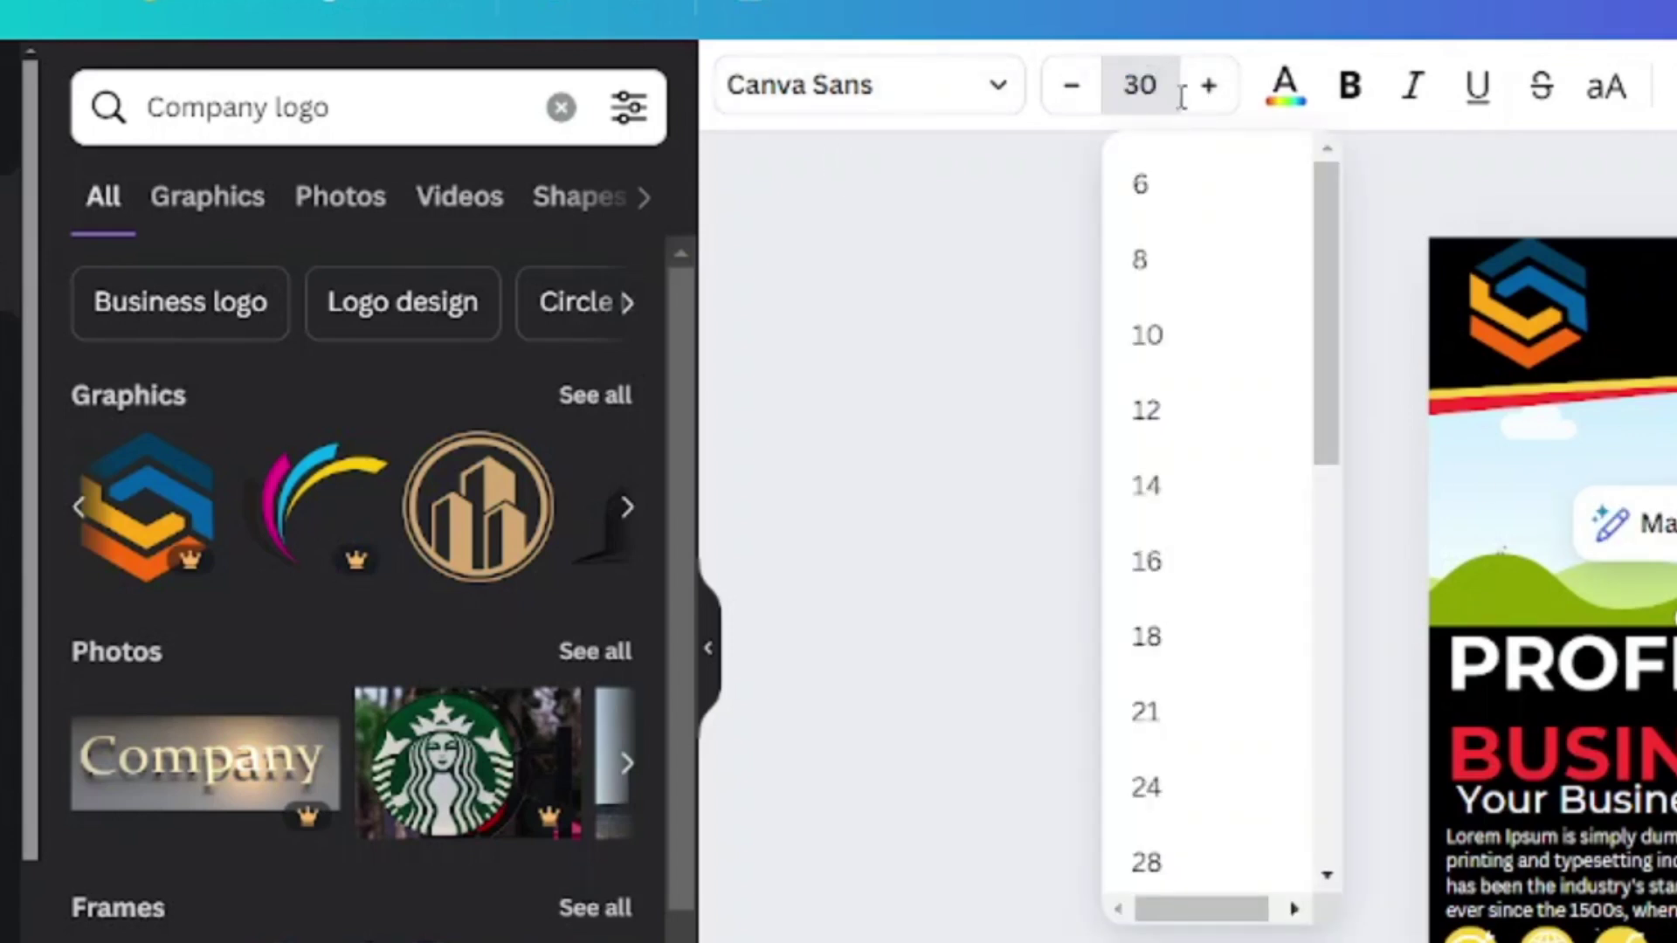
{"action": "left_click", "coordinate": [1284, 85]}
{"action": "left_click_drag", "start_coordinate": [1672, 634], "coordinate": [1676, 310]}
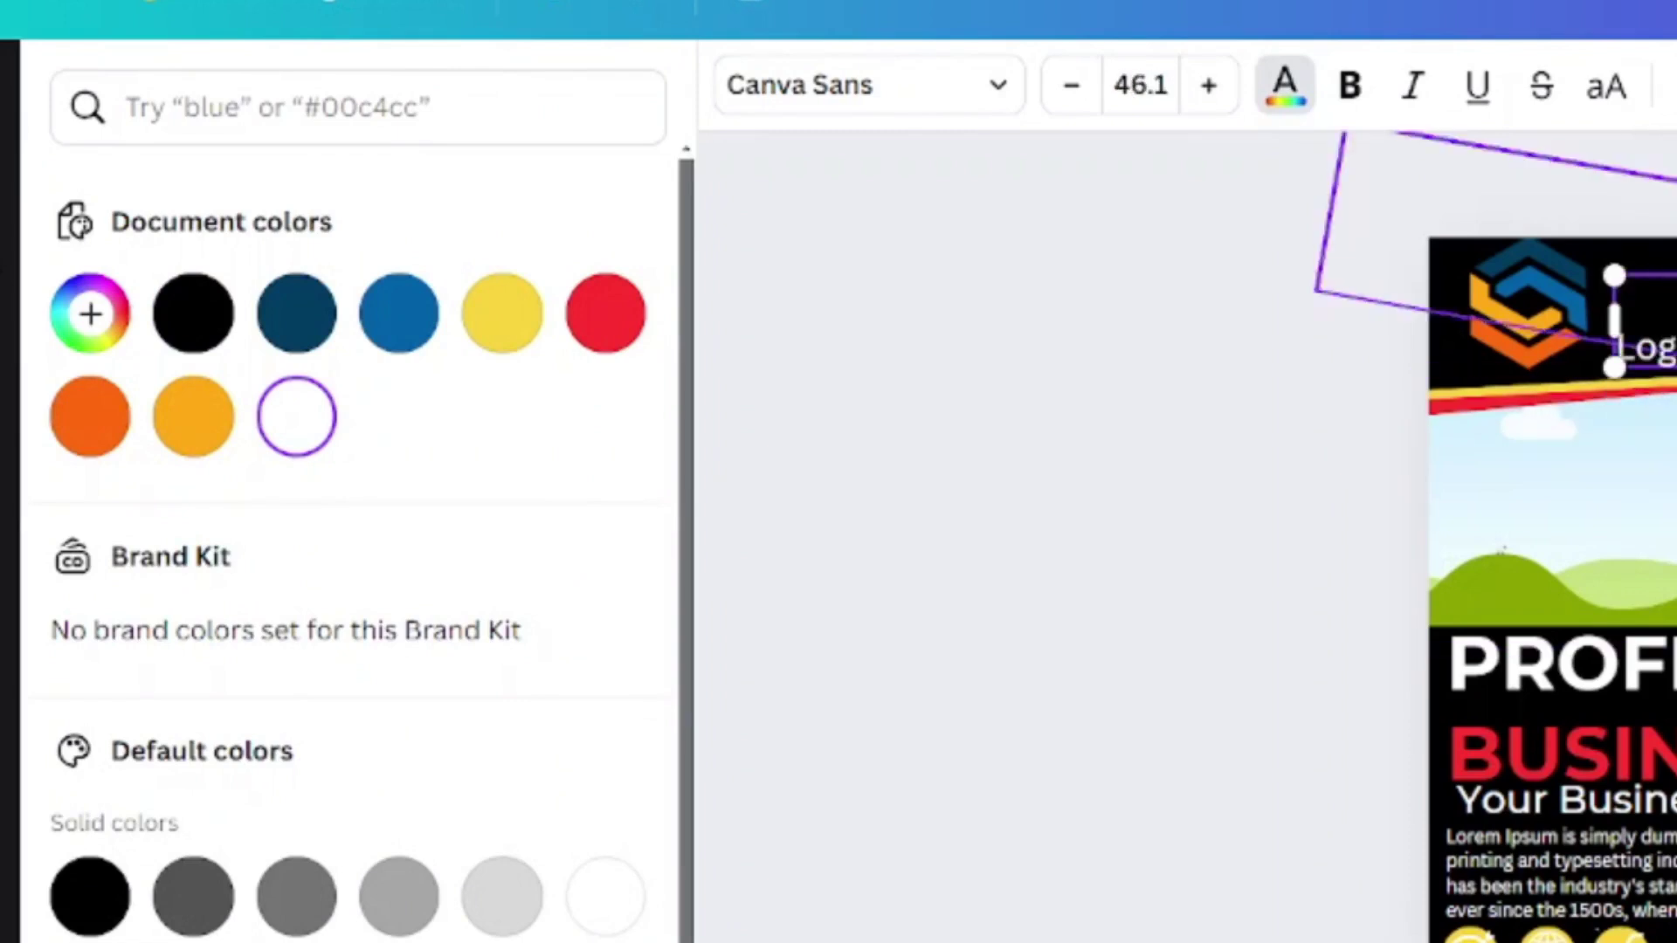
Enlarge the two-line "Company Logo" text to font size 61.7, align it with the logo graphic and make it bold
{"action": "left_click", "coordinate": [1674, 86]}
{"action": "mouse_move", "coordinate": [1674, 332]}
{"action": "left_mouse_down"}
{"action": "mouse_move", "coordinate": [1662, 296]}
{"action": "mouse_move", "coordinate": [1673, 312]}
{"action": "left_mouse_up"}
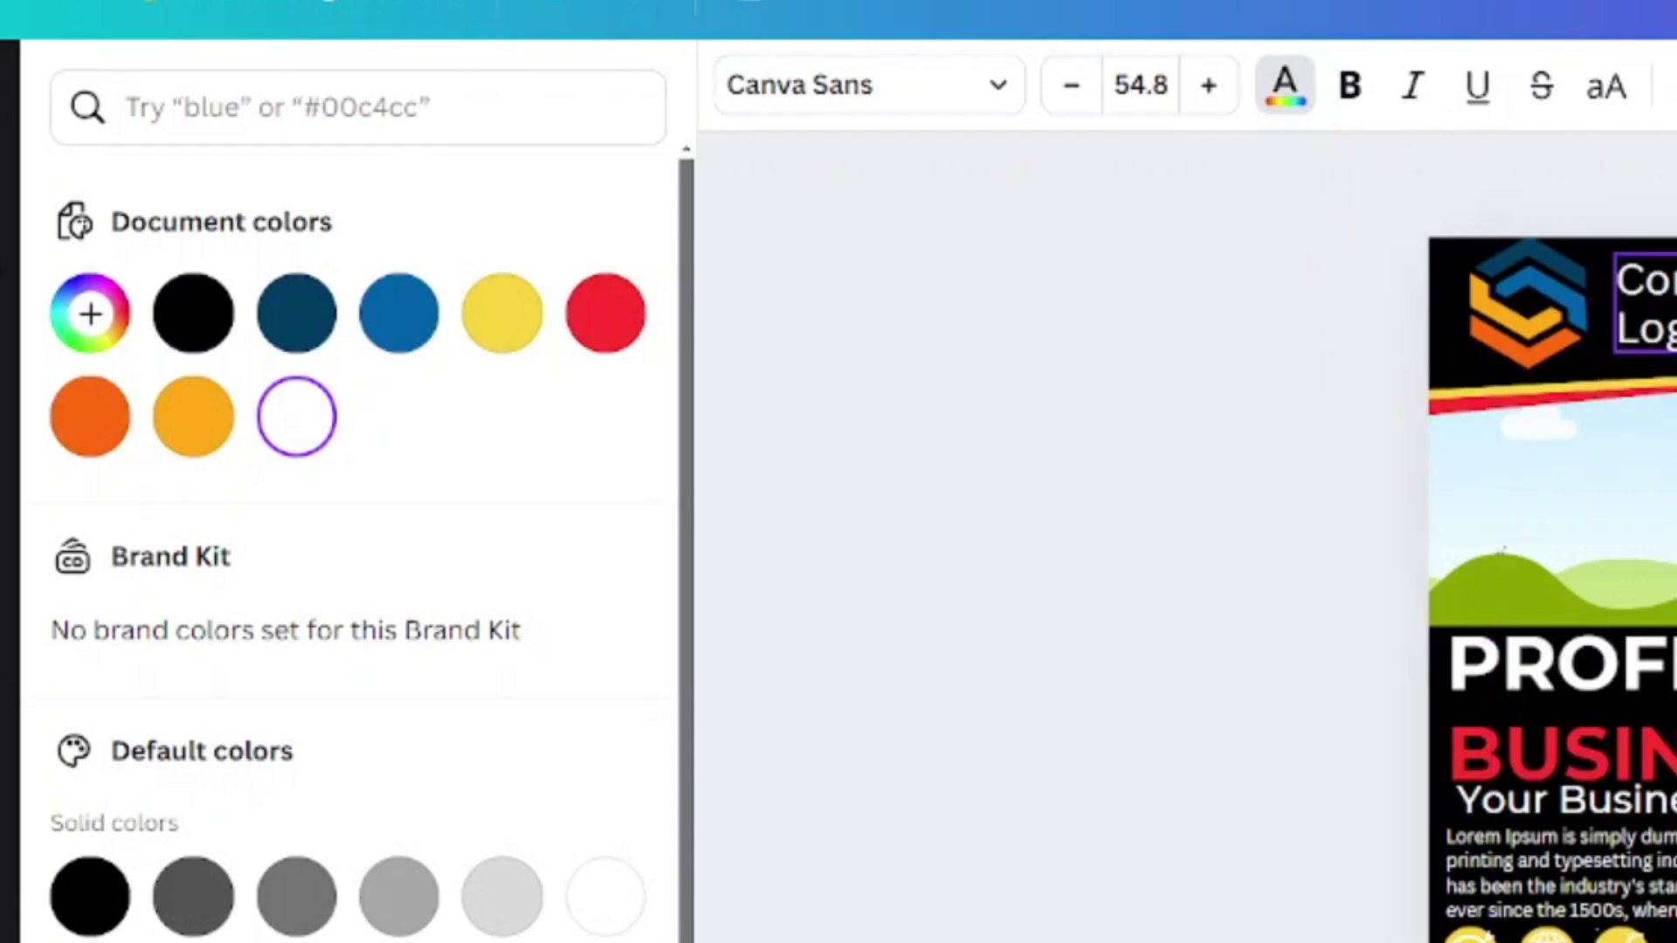
{"action": "left_click", "coordinate": [1368, 89]}
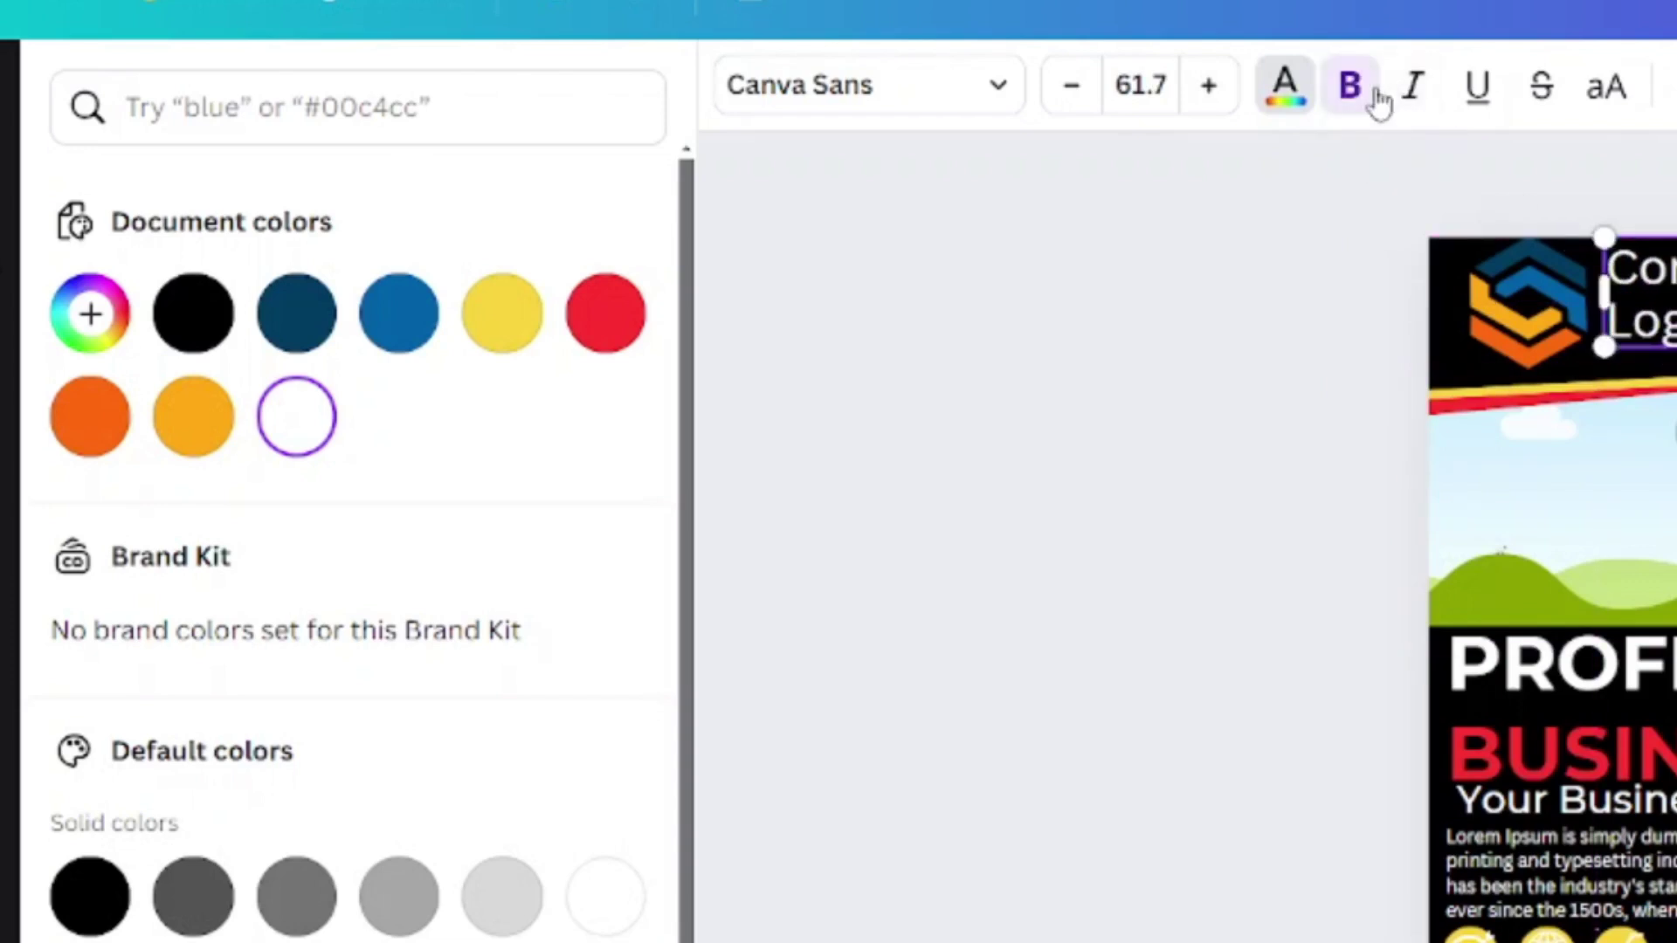
{"action": "double_click", "coordinate": [1668, 293]}
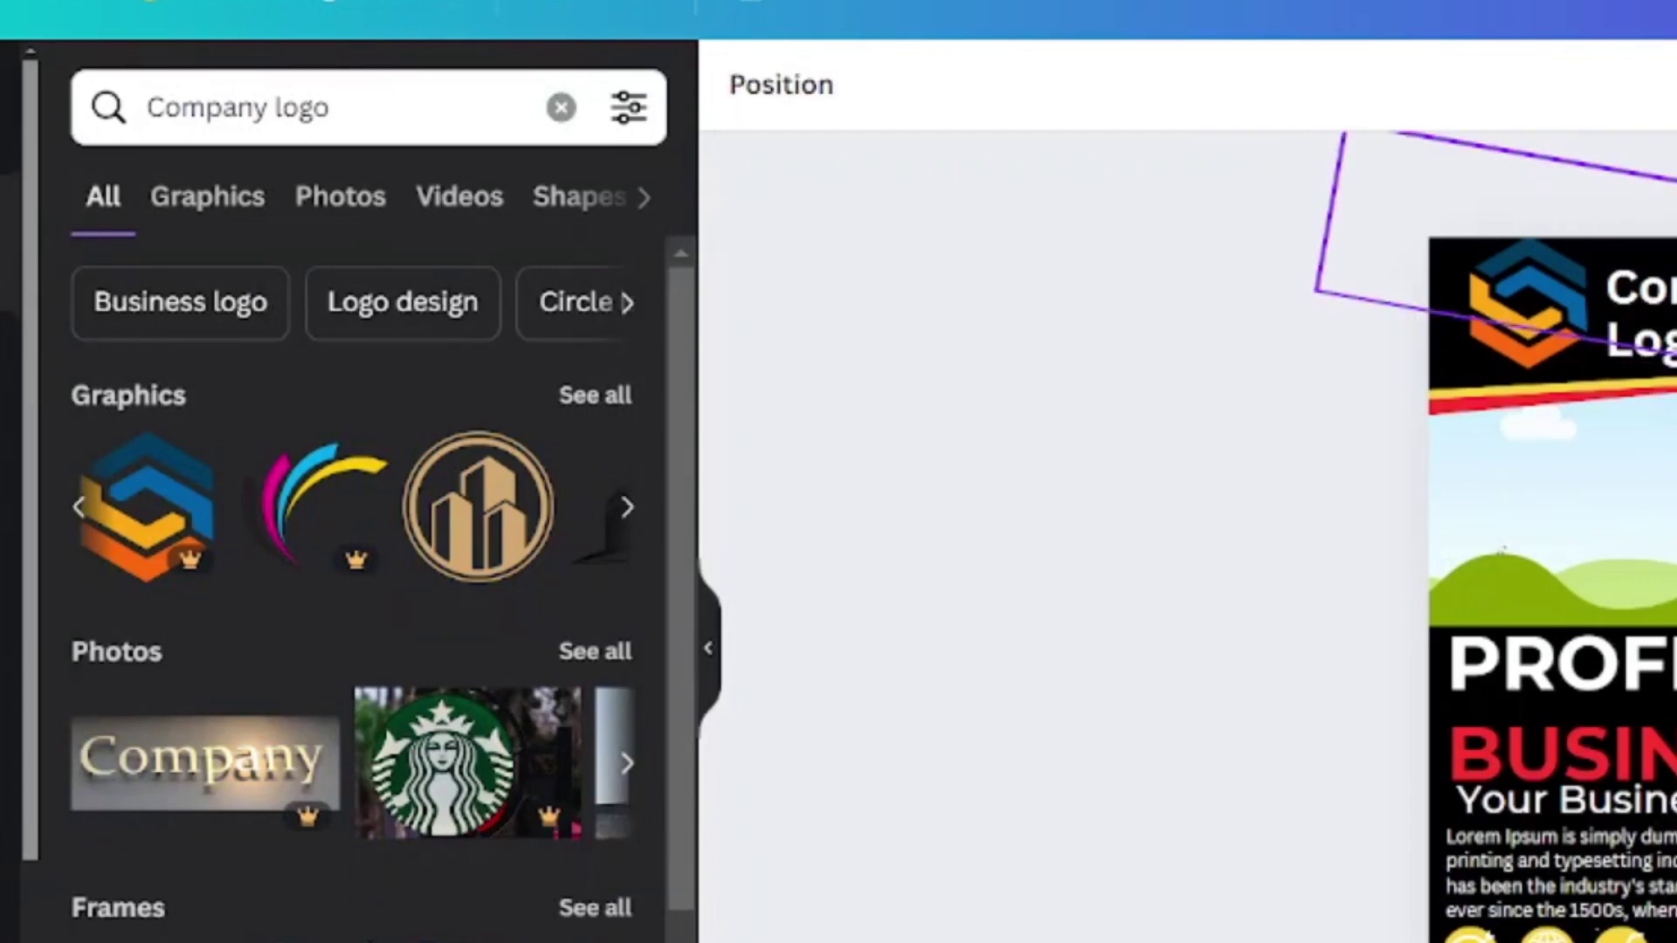
Search the elements for "social media logo" and look over the results
{"action": "left_click", "coordinate": [264, 106]}
{"action": "key", "text": "BackSpace"}
{"action": "key", "text": "BackSpace"}
{"action": "key", "text": "BackSpace"}
{"action": "key", "text": "BackSpace"}
{"action": "key", "text": "BackSpace"}
{"action": "key", "text": "BackSpace"}
{"action": "key", "text": "BackSpace"}
{"action": "type", "text": "so"}
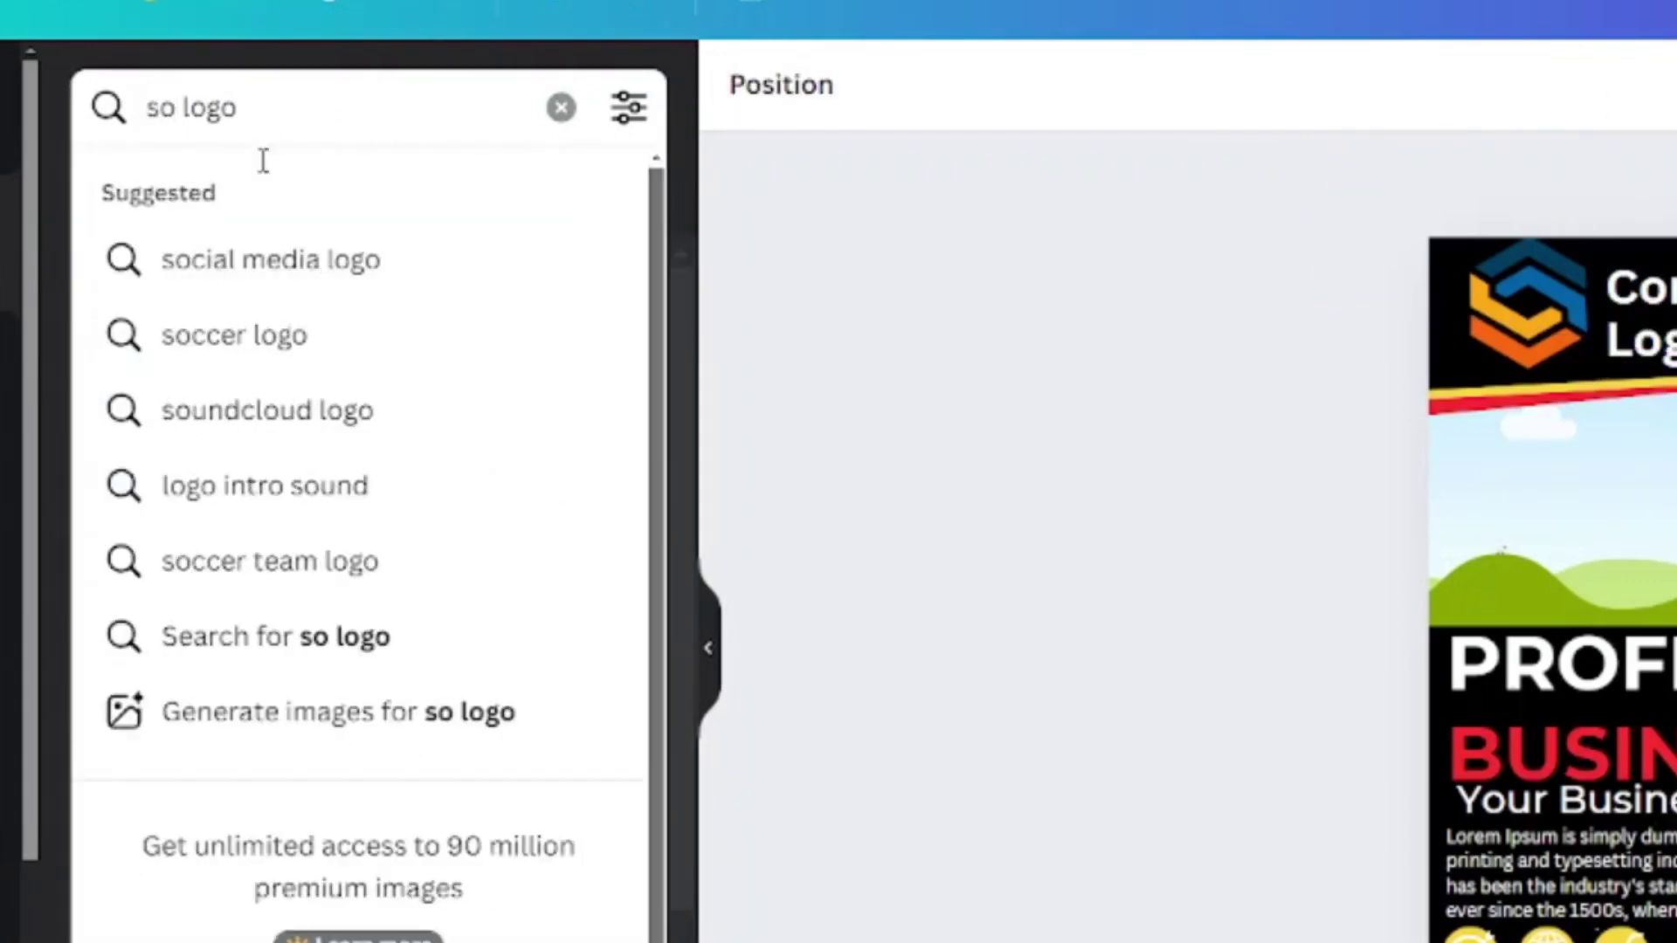
{"action": "left_click", "coordinate": [270, 260]}
{"action": "scroll", "coordinate": [461, 343], "scroll_direction": "down", "scroll_amount": 1}
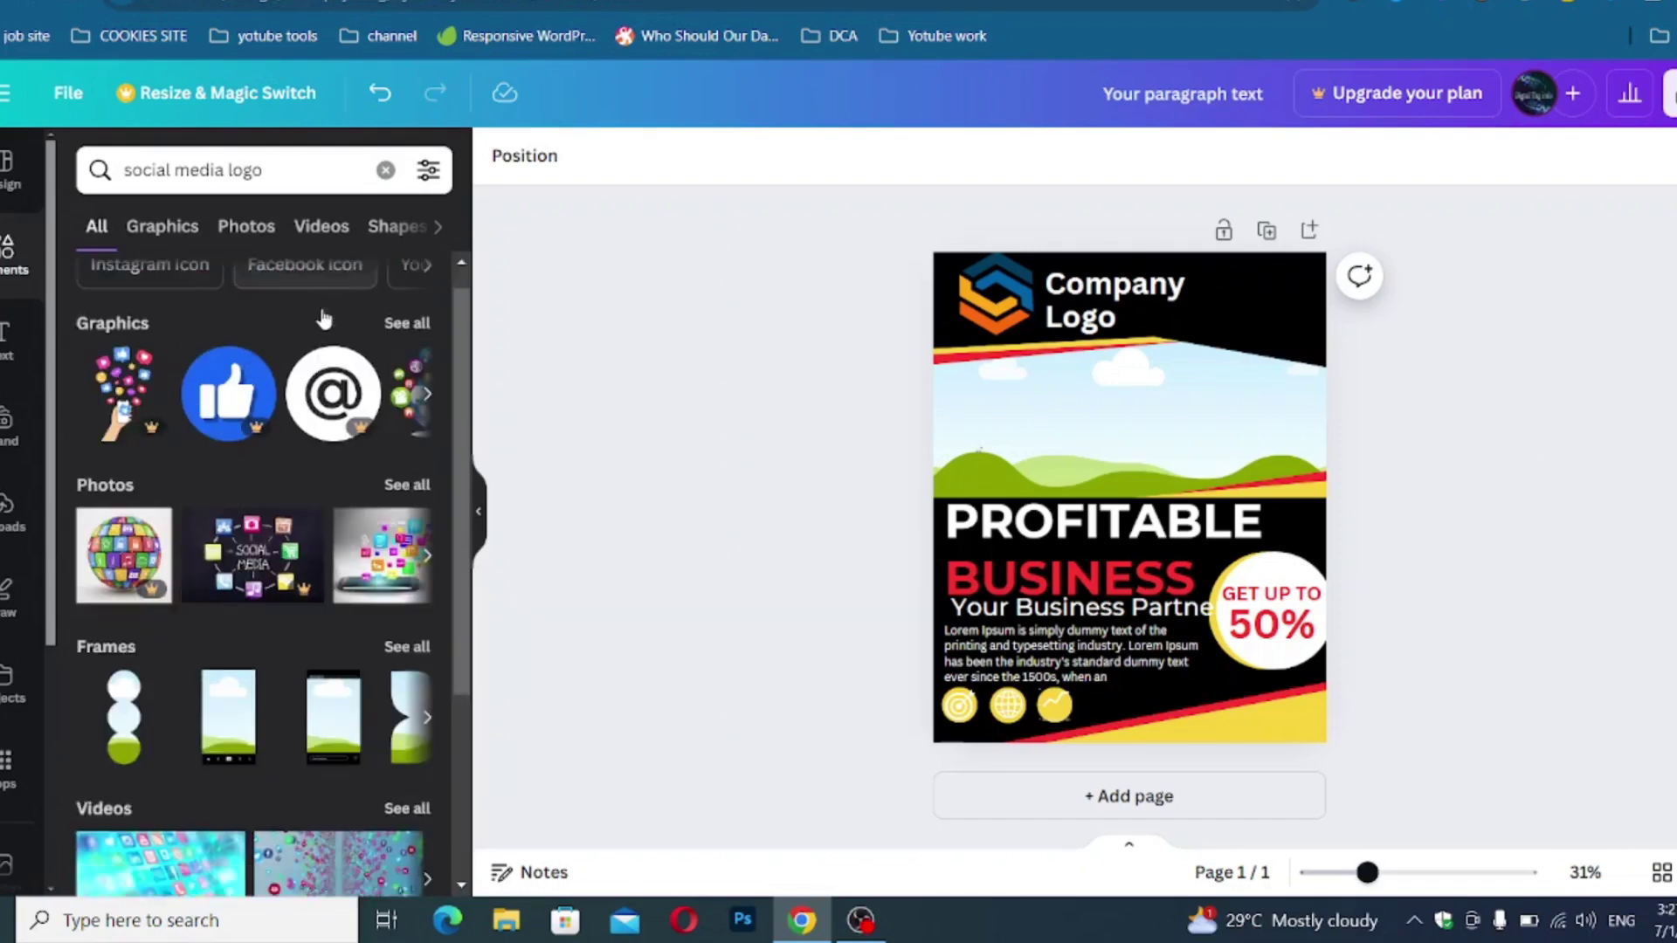
{"action": "scroll", "coordinate": [323, 319], "scroll_direction": "up", "scroll_amount": 1}
Switch the search to "Instagram icon" and examine the mixed results and photos for a suitable icon
{"action": "left_click", "coordinate": [144, 297]}
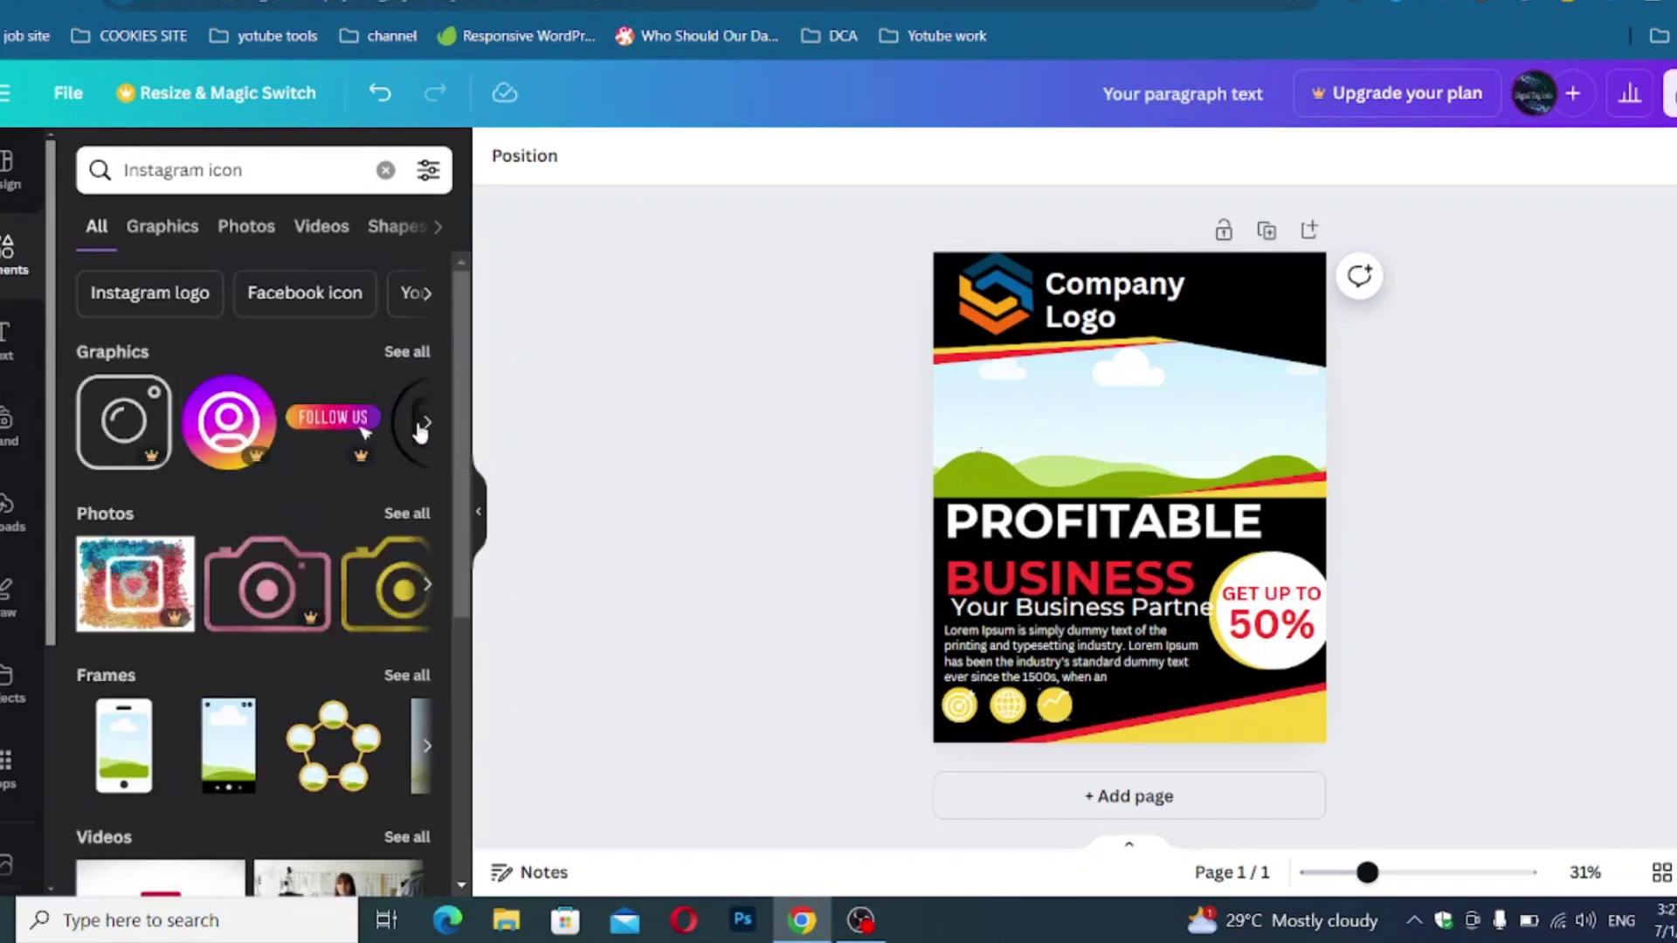
{"action": "left_click", "coordinate": [422, 431]}
{"action": "left_click", "coordinate": [423, 432]}
{"action": "left_click", "coordinate": [423, 433]}
{"action": "scroll", "coordinate": [414, 376], "scroll_direction": "down", "scroll_amount": 5}
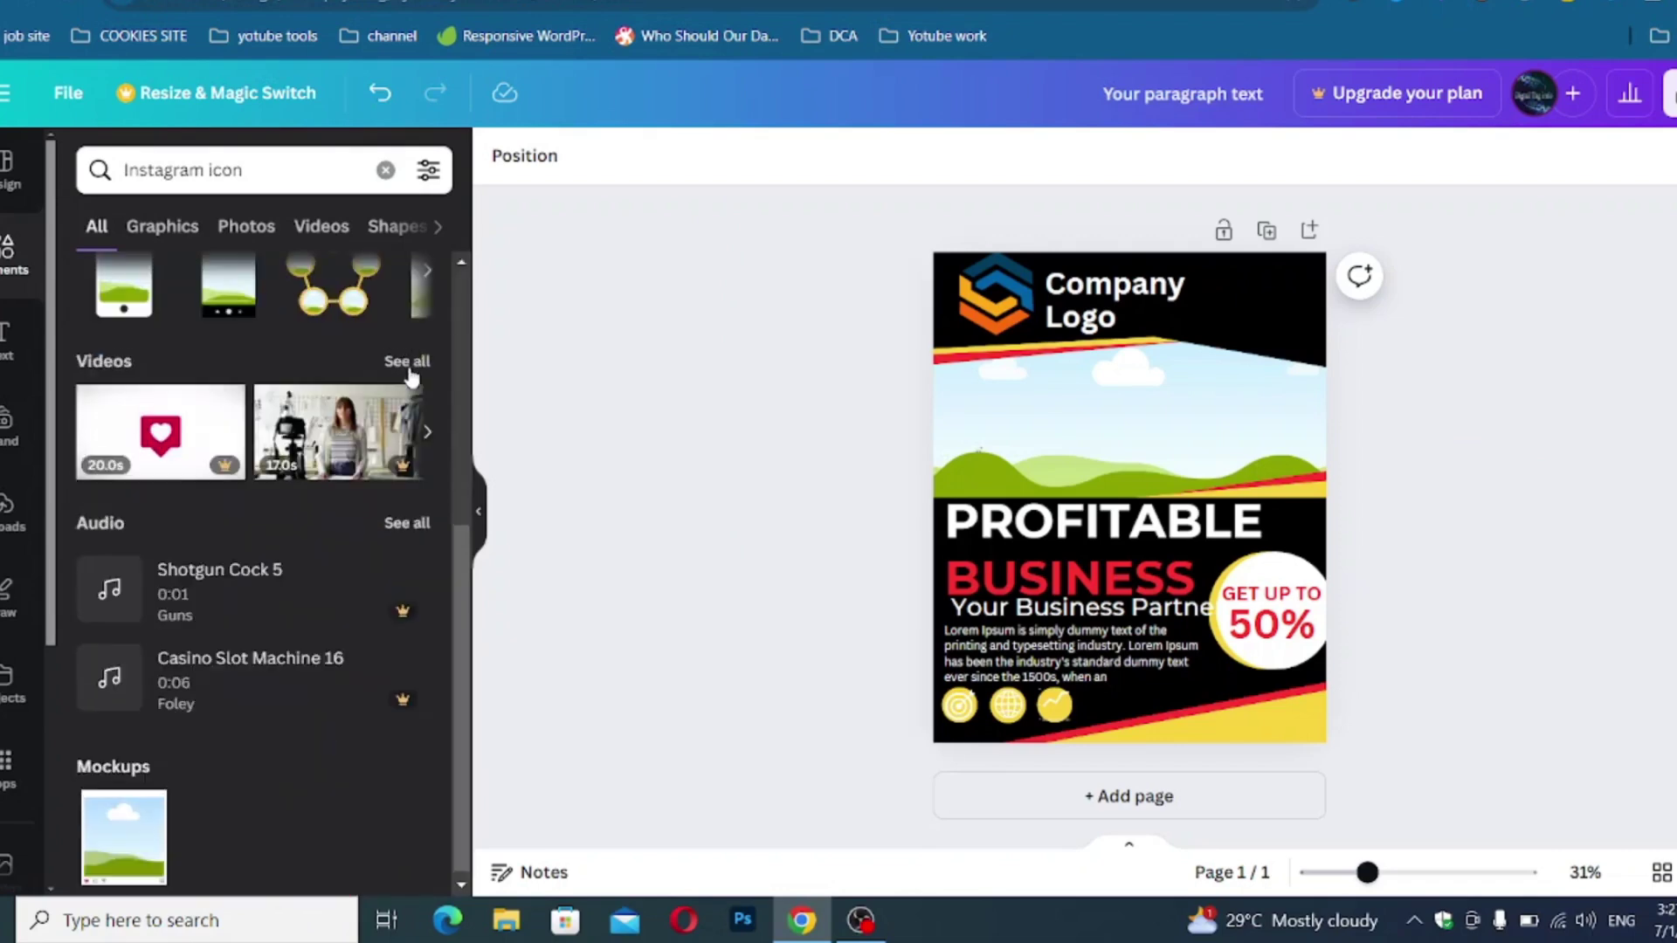
{"action": "scroll", "coordinate": [412, 378], "scroll_direction": "up", "scroll_amount": 5}
{"action": "left_click", "coordinate": [246, 228]}
{"action": "scroll", "coordinate": [304, 462], "scroll_direction": "down", "scroll_amount": 15}
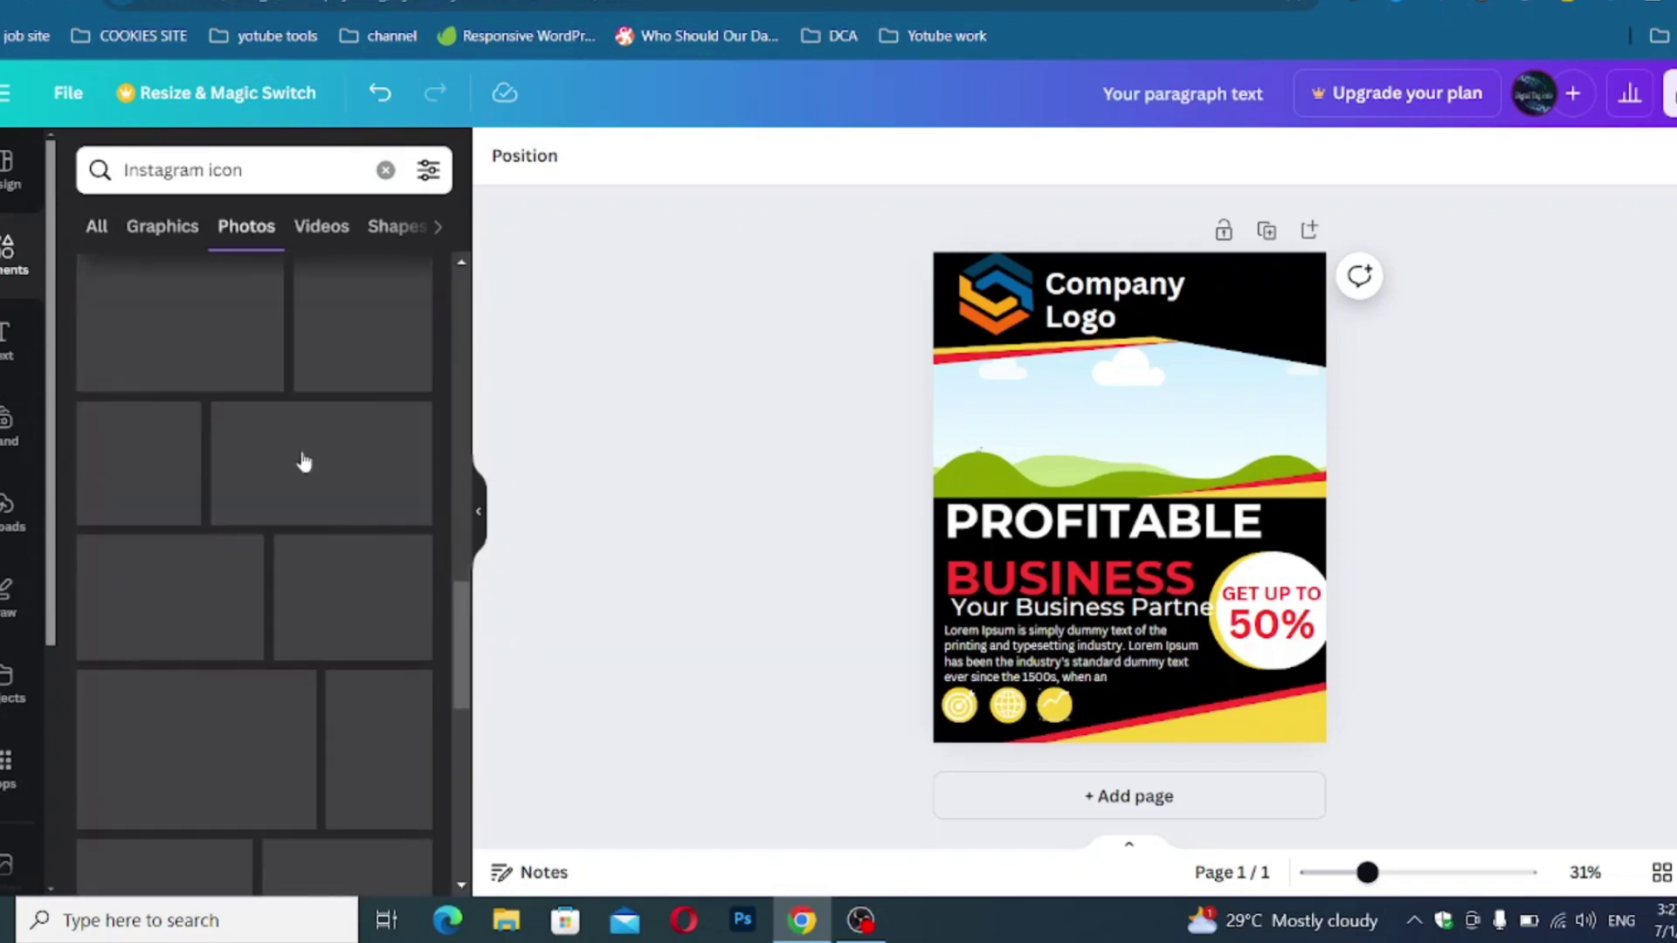
{"action": "scroll", "coordinate": [304, 462], "scroll_direction": "down", "scroll_amount": 15}
{"action": "scroll", "coordinate": [305, 446], "scroll_direction": "up", "scroll_amount": 18}
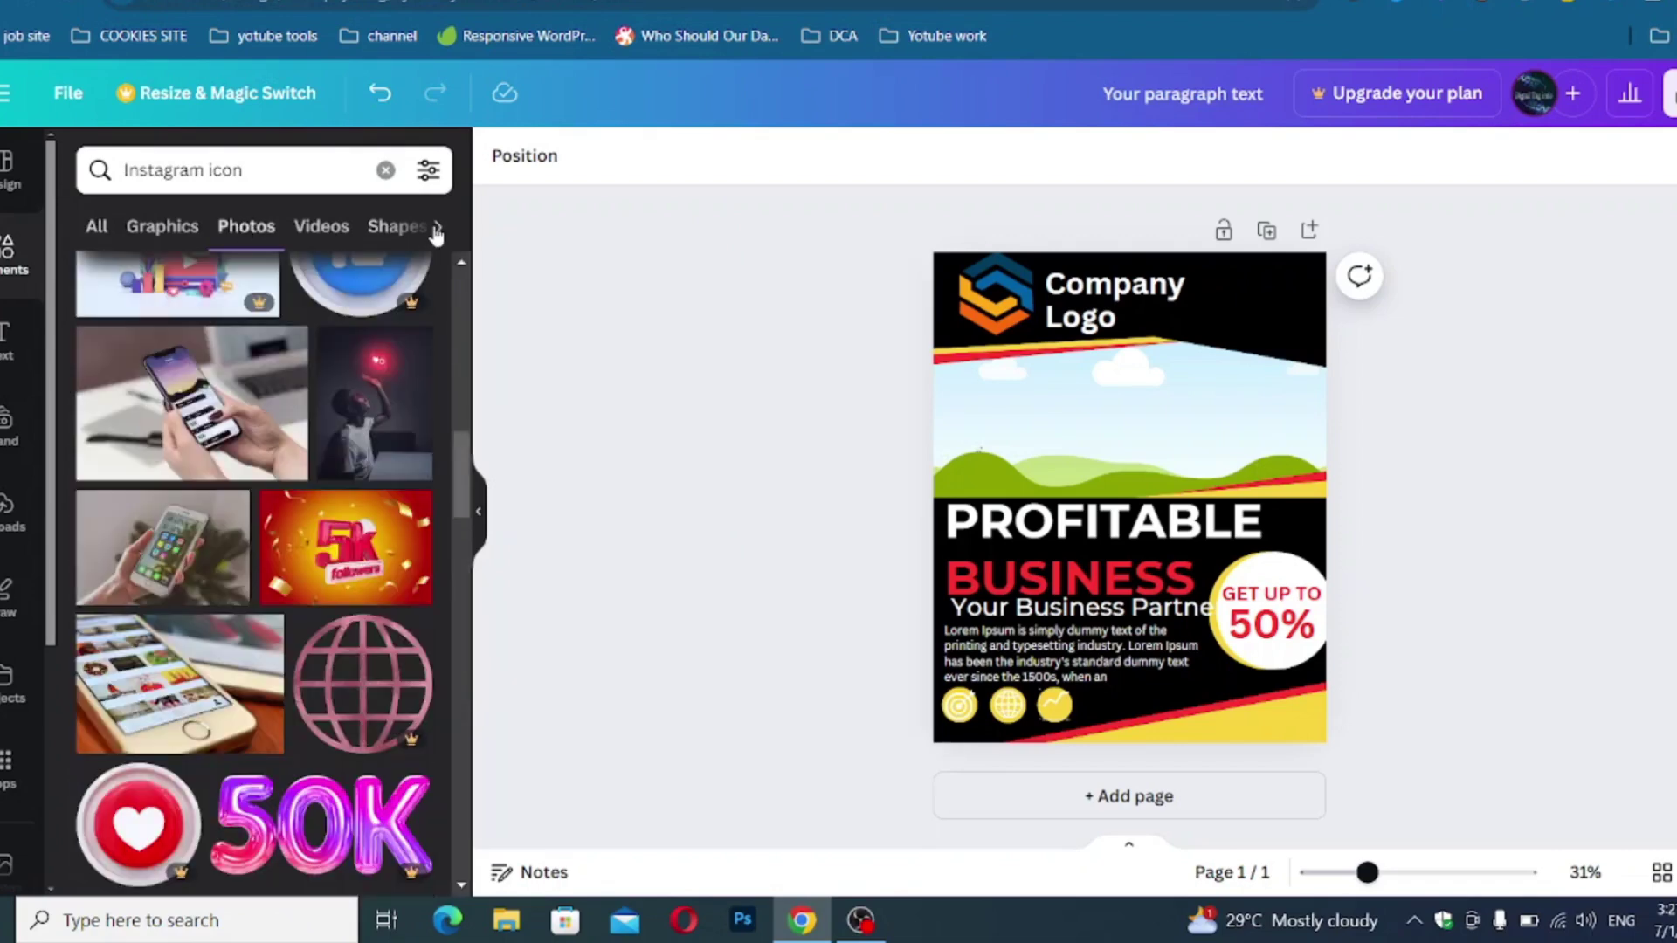
{"action": "left_click", "coordinate": [90, 227]}
{"action": "left_click", "coordinate": [98, 228]}
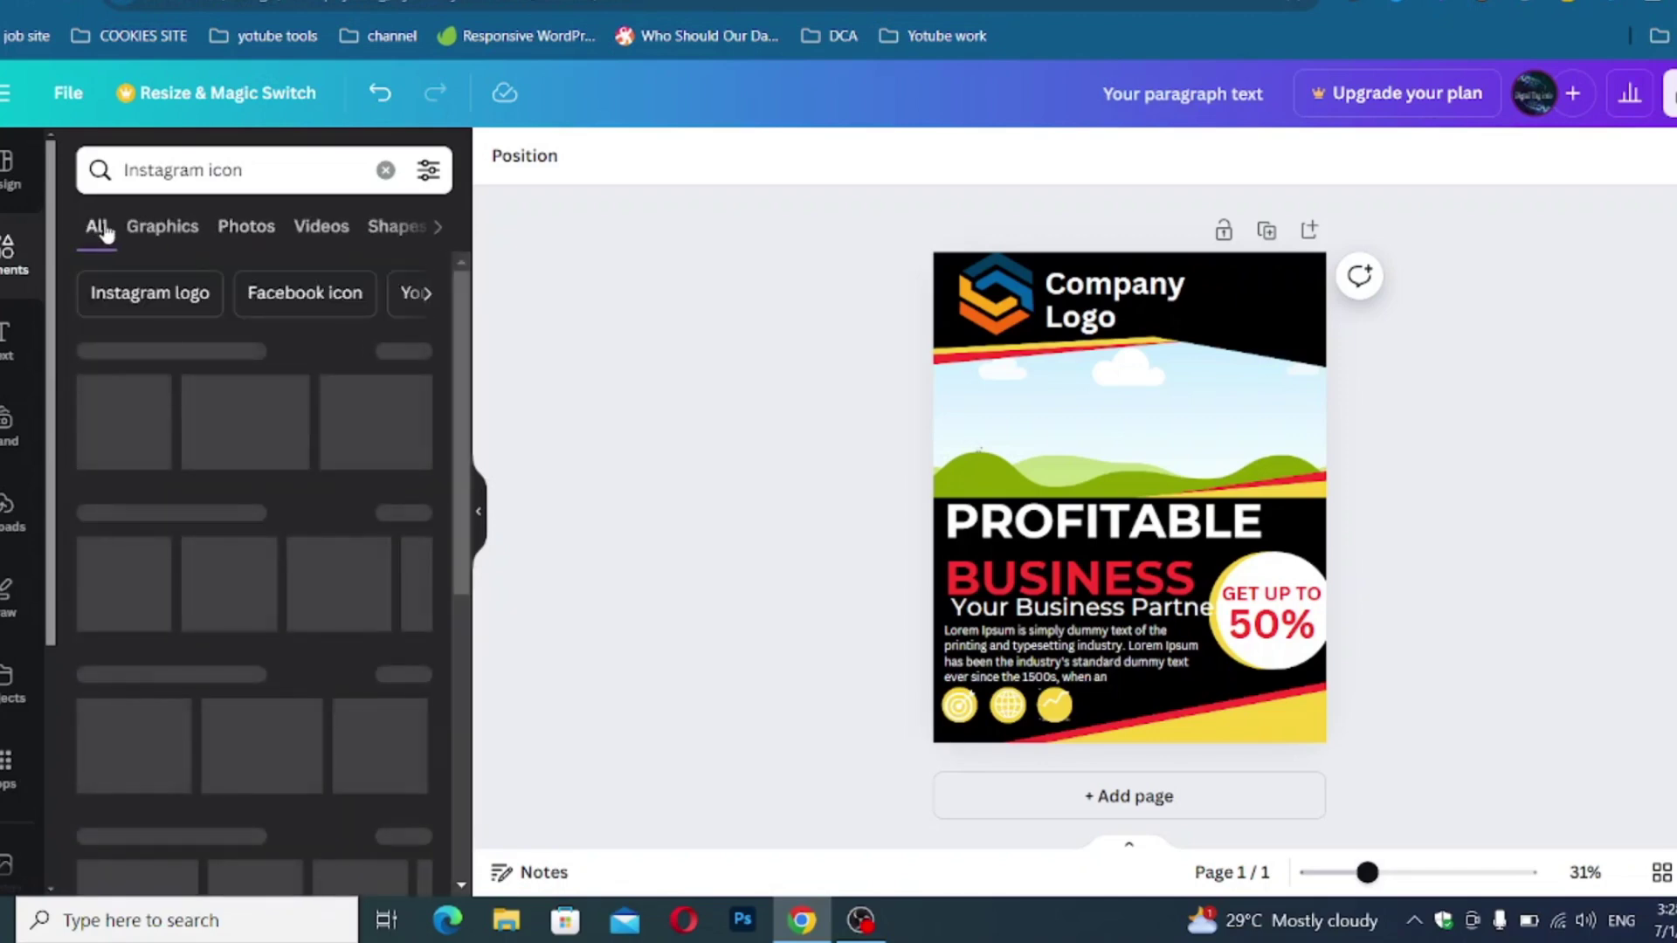
Look through all "Instagram icon" graphics and change the search to "Instagram logo"
{"action": "left_click", "coordinate": [400, 353]}
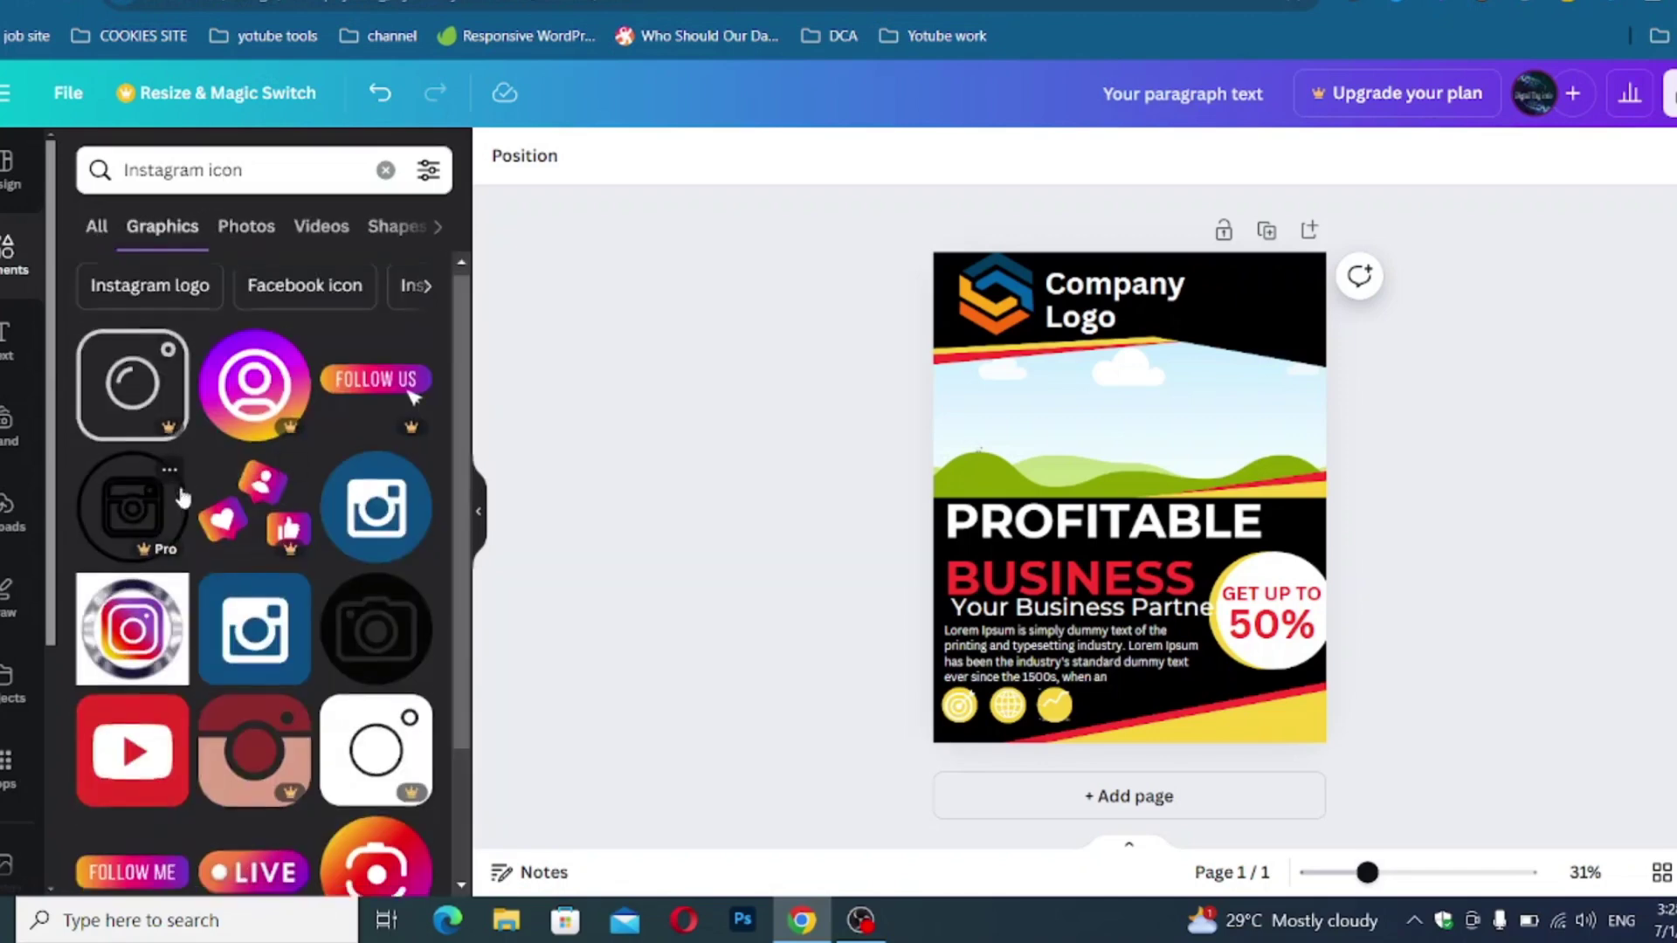
{"action": "scroll", "coordinate": [179, 496], "scroll_direction": "down", "scroll_amount": 8}
{"action": "scroll", "coordinate": [179, 497], "scroll_direction": "down", "scroll_amount": 15}
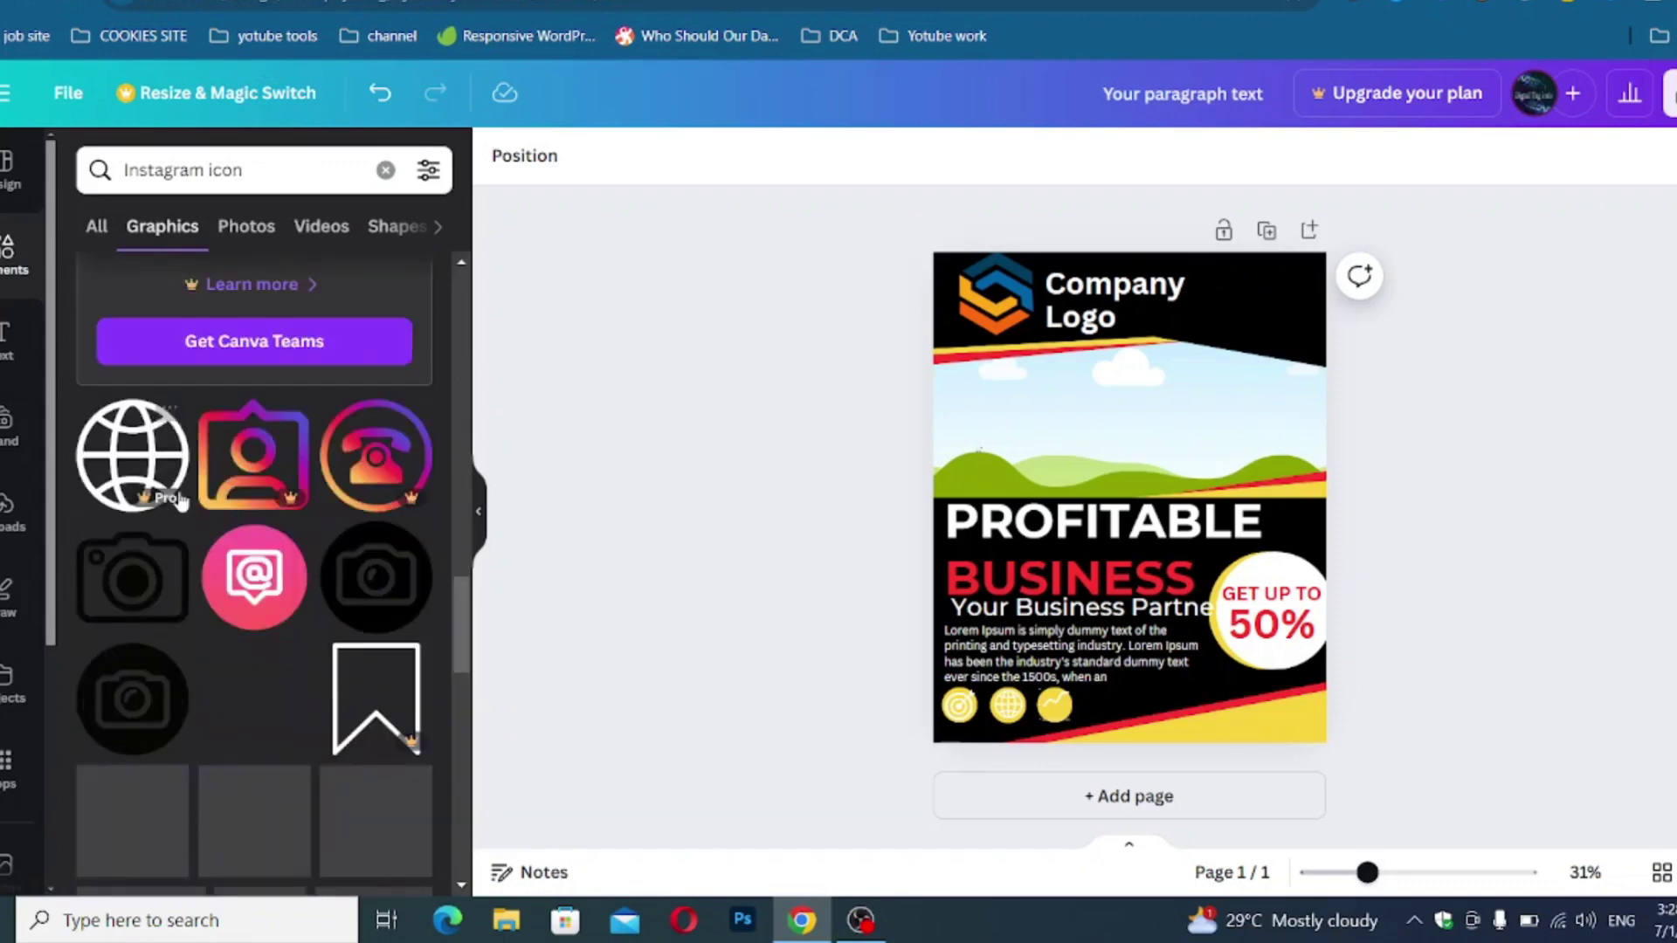
{"action": "scroll", "coordinate": [181, 500], "scroll_direction": "down", "scroll_amount": 10}
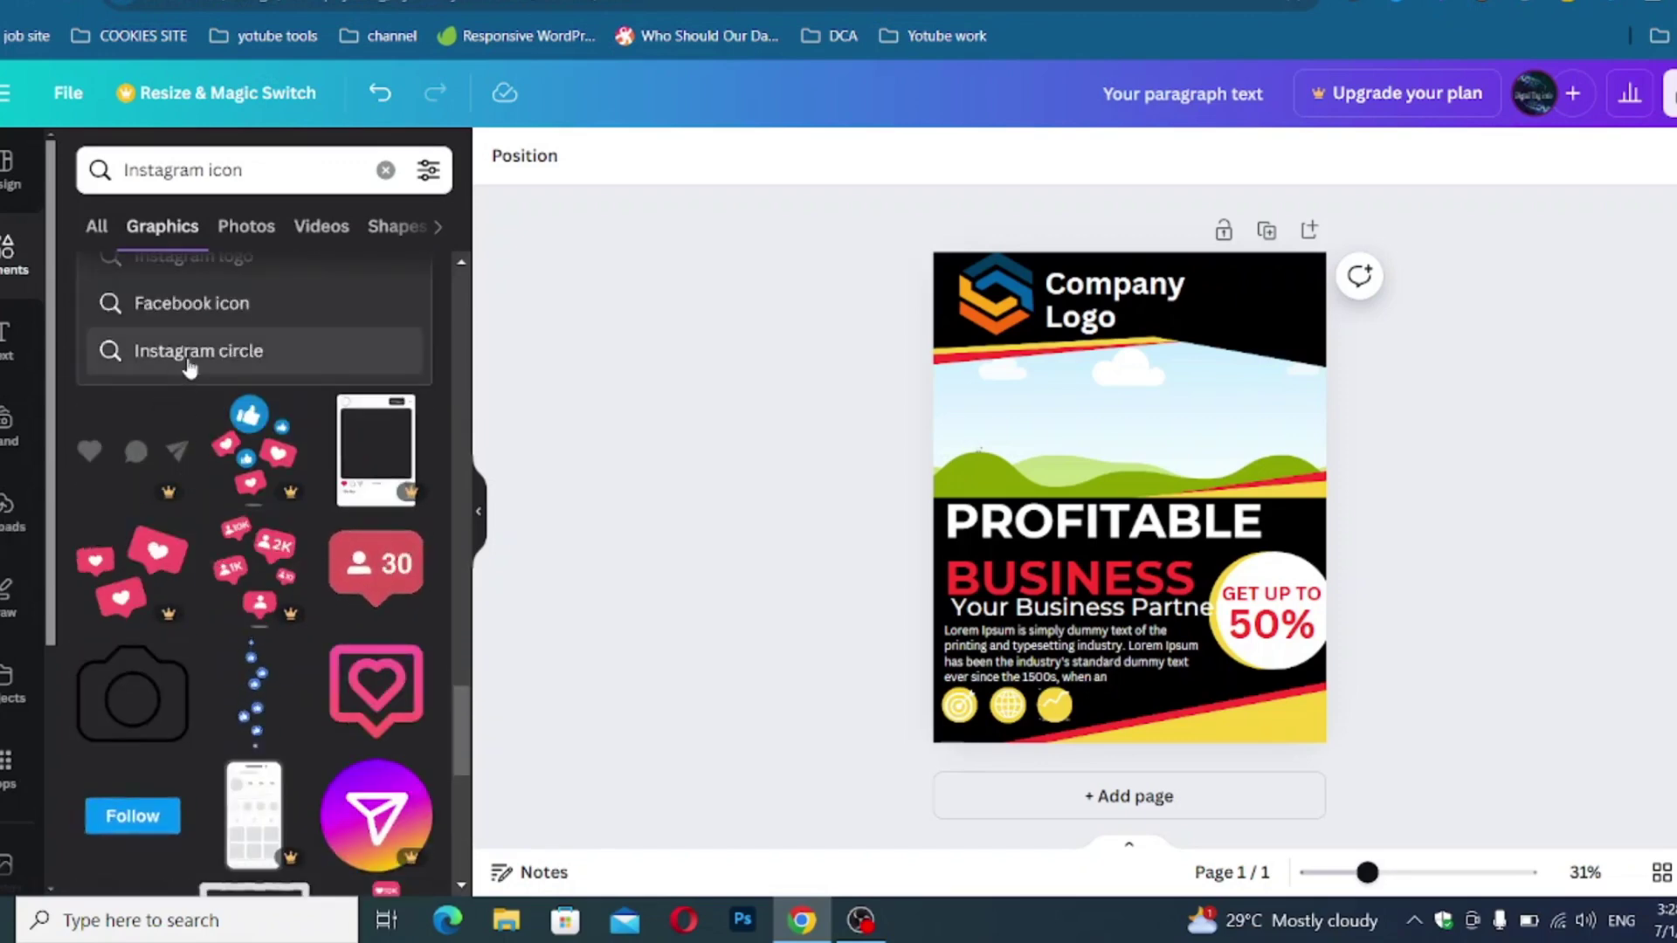
{"action": "scroll", "coordinate": [166, 419], "scroll_direction": "up", "scroll_amount": 3}
{"action": "left_click", "coordinate": [134, 480]}
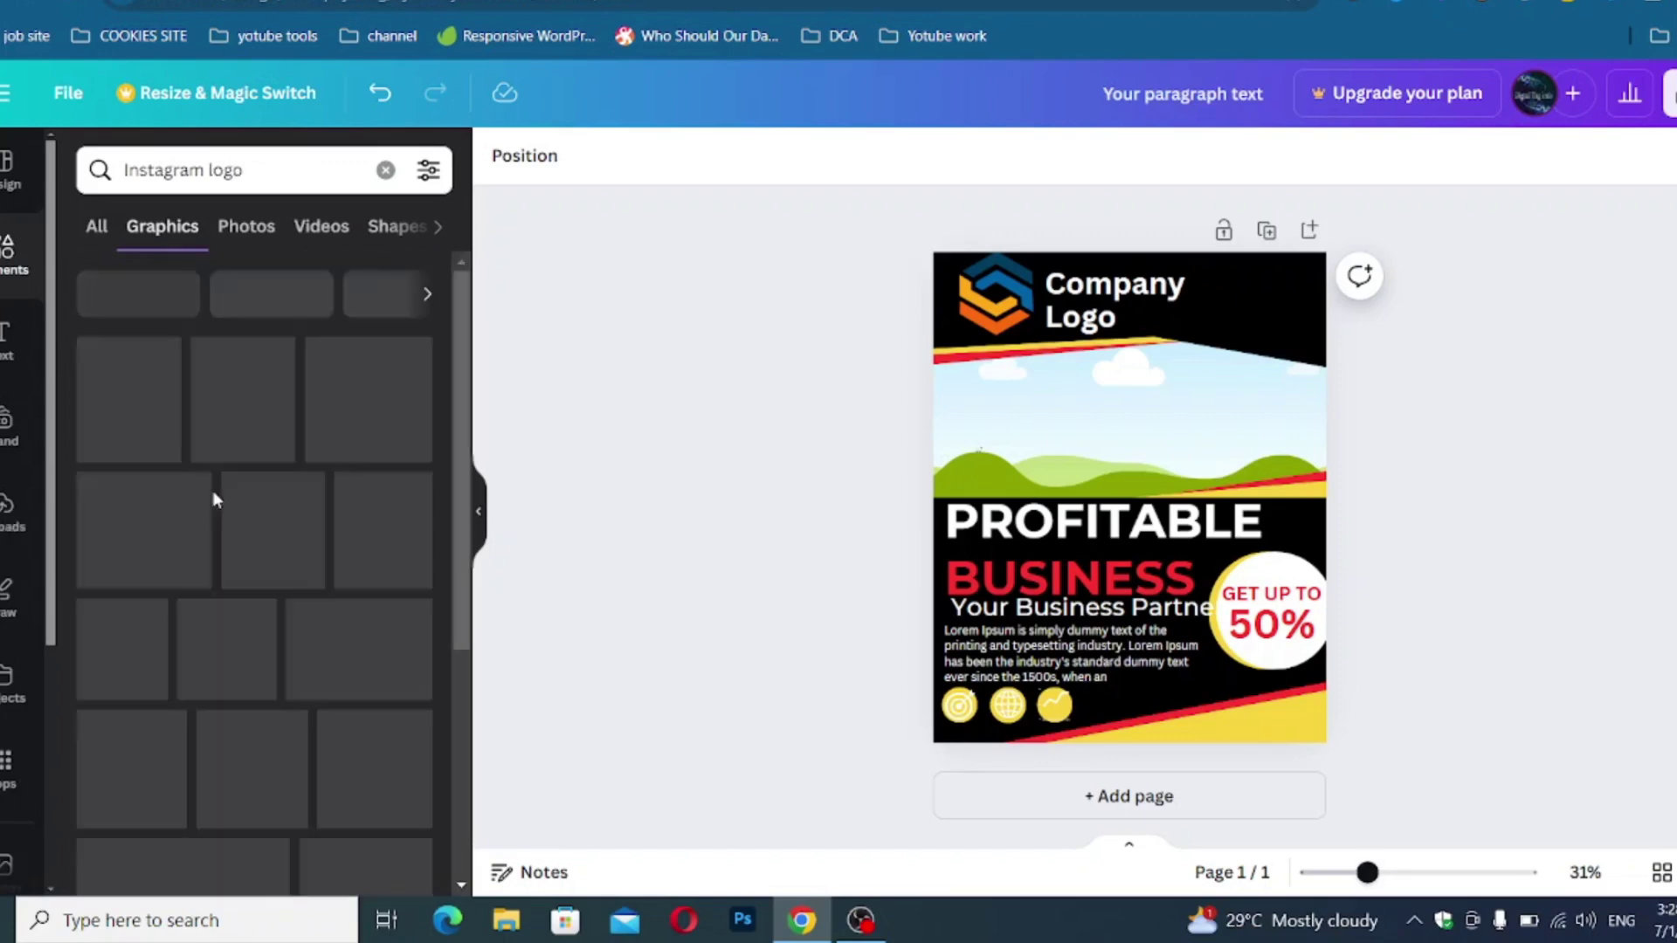
Go back to the "Instagram icon" graphics and place the ringed Instagram logo, shrunk to a small icon, beside the Company Logo text
{"action": "left_click", "coordinate": [160, 279]}
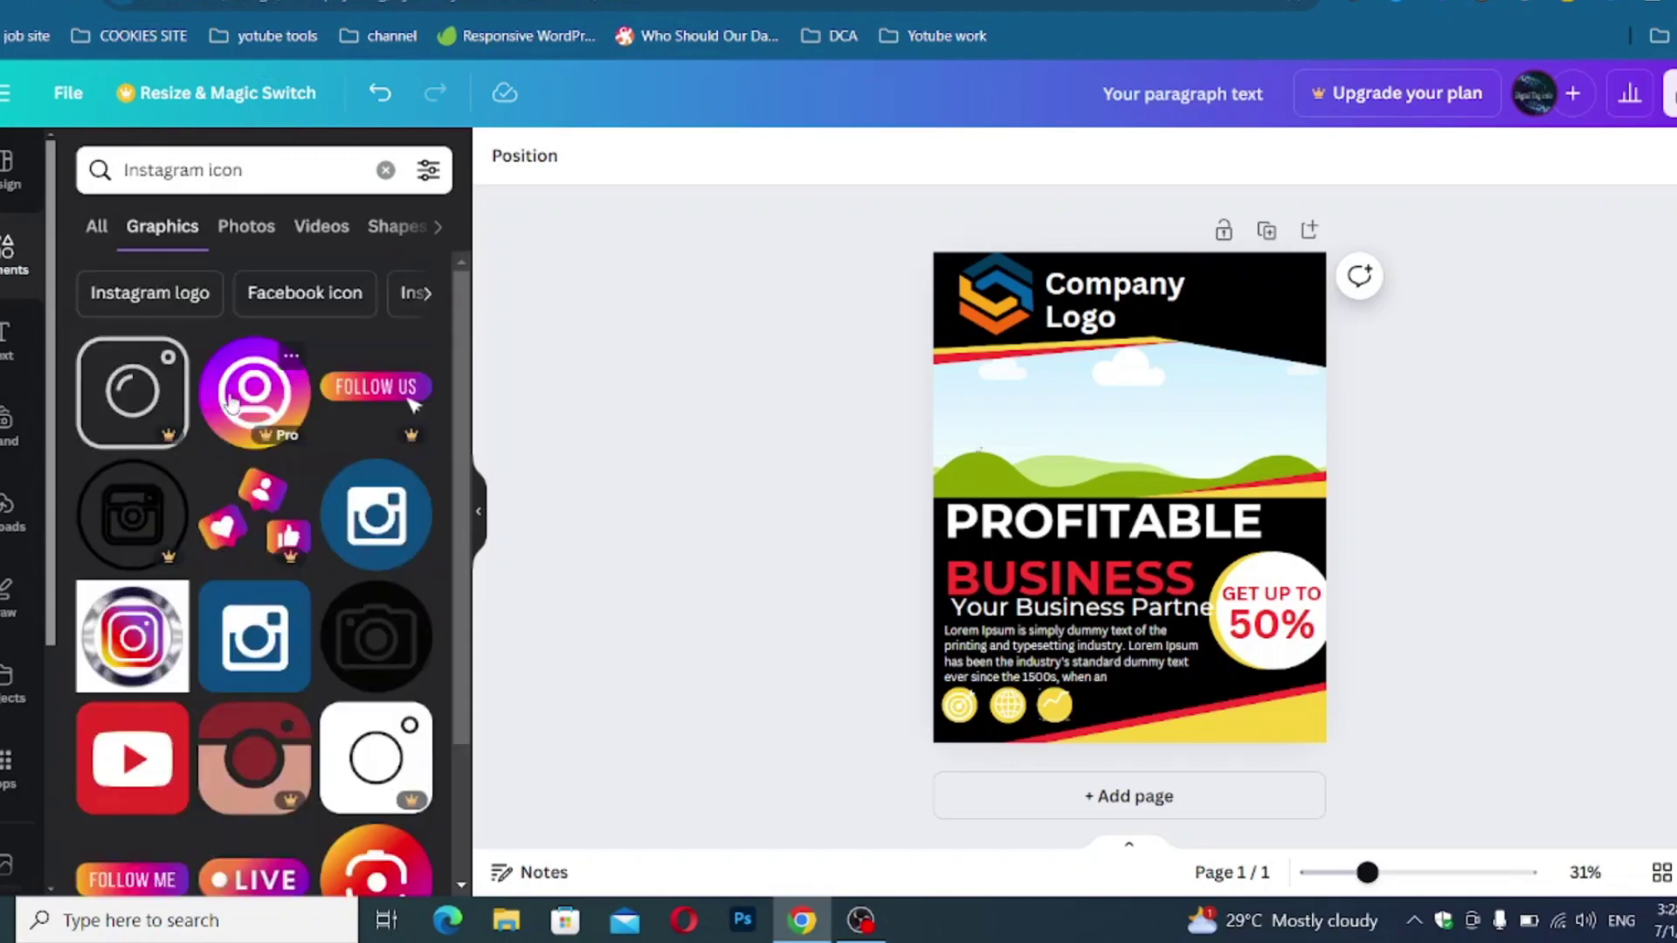
{"action": "left_click_drag", "start_coordinate": [103, 675], "coordinate": [1206, 264]}
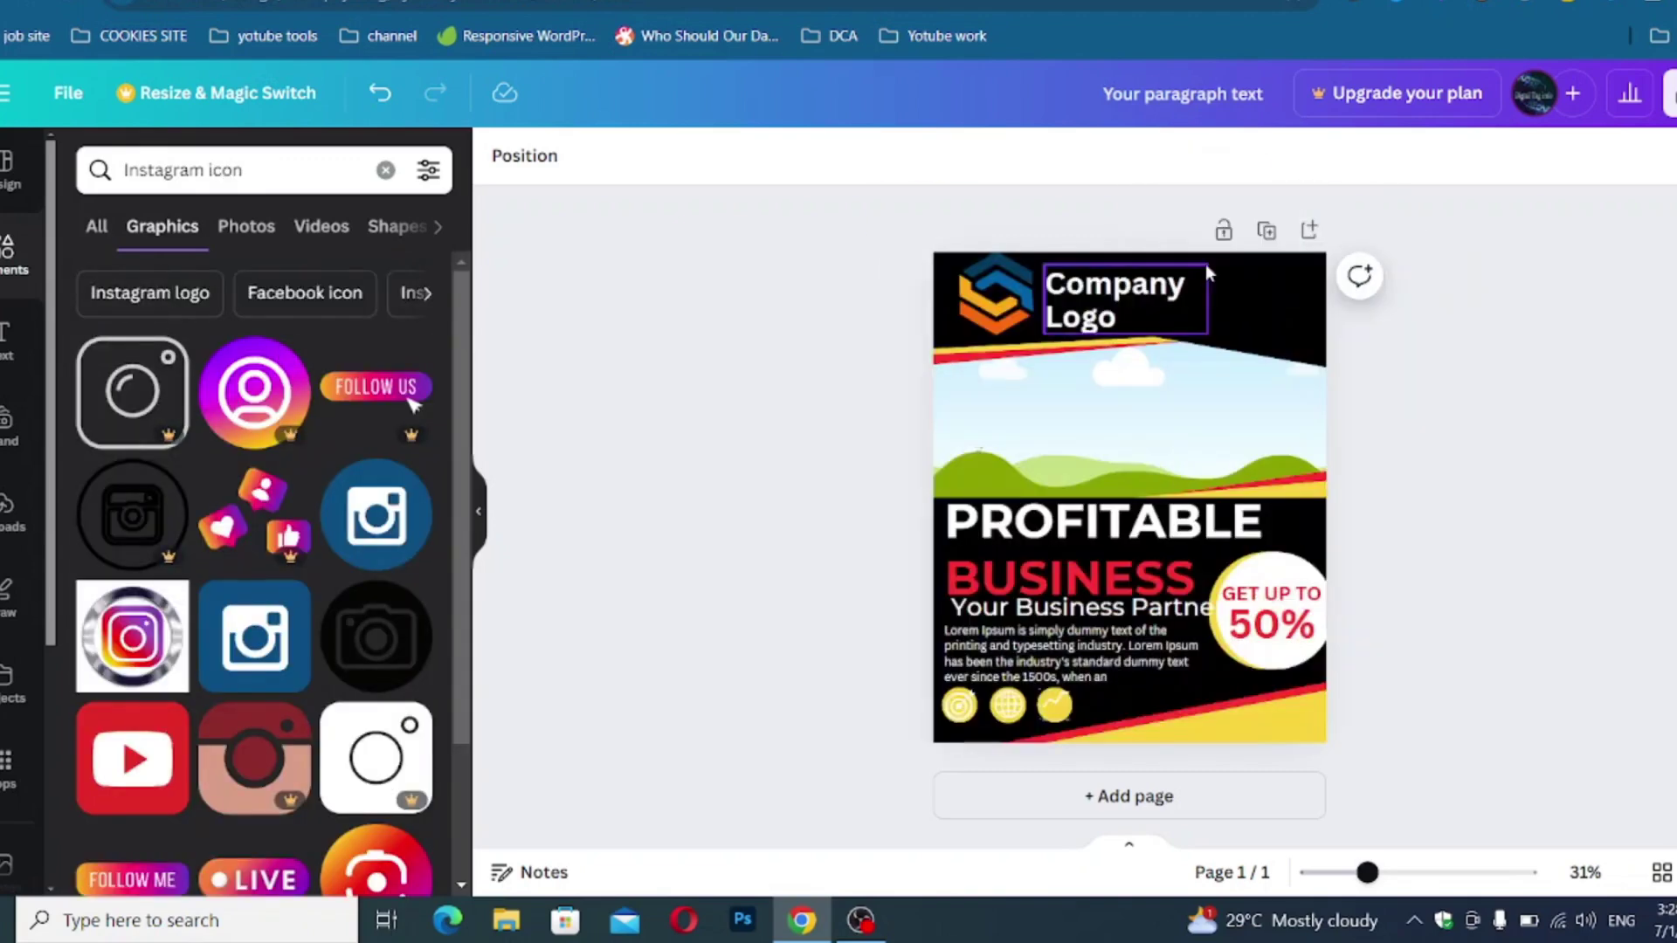
{"action": "left_click_drag", "start_coordinate": [172, 642], "coordinate": [1249, 718]}
{"action": "left_click_drag", "start_coordinate": [1003, 552], "coordinate": [1149, 698]}
{"action": "left_click_drag", "start_coordinate": [1178, 741], "coordinate": [1184, 274]}
{"action": "left_click_drag", "start_coordinate": [1156, 399], "coordinate": [1280, 308]}
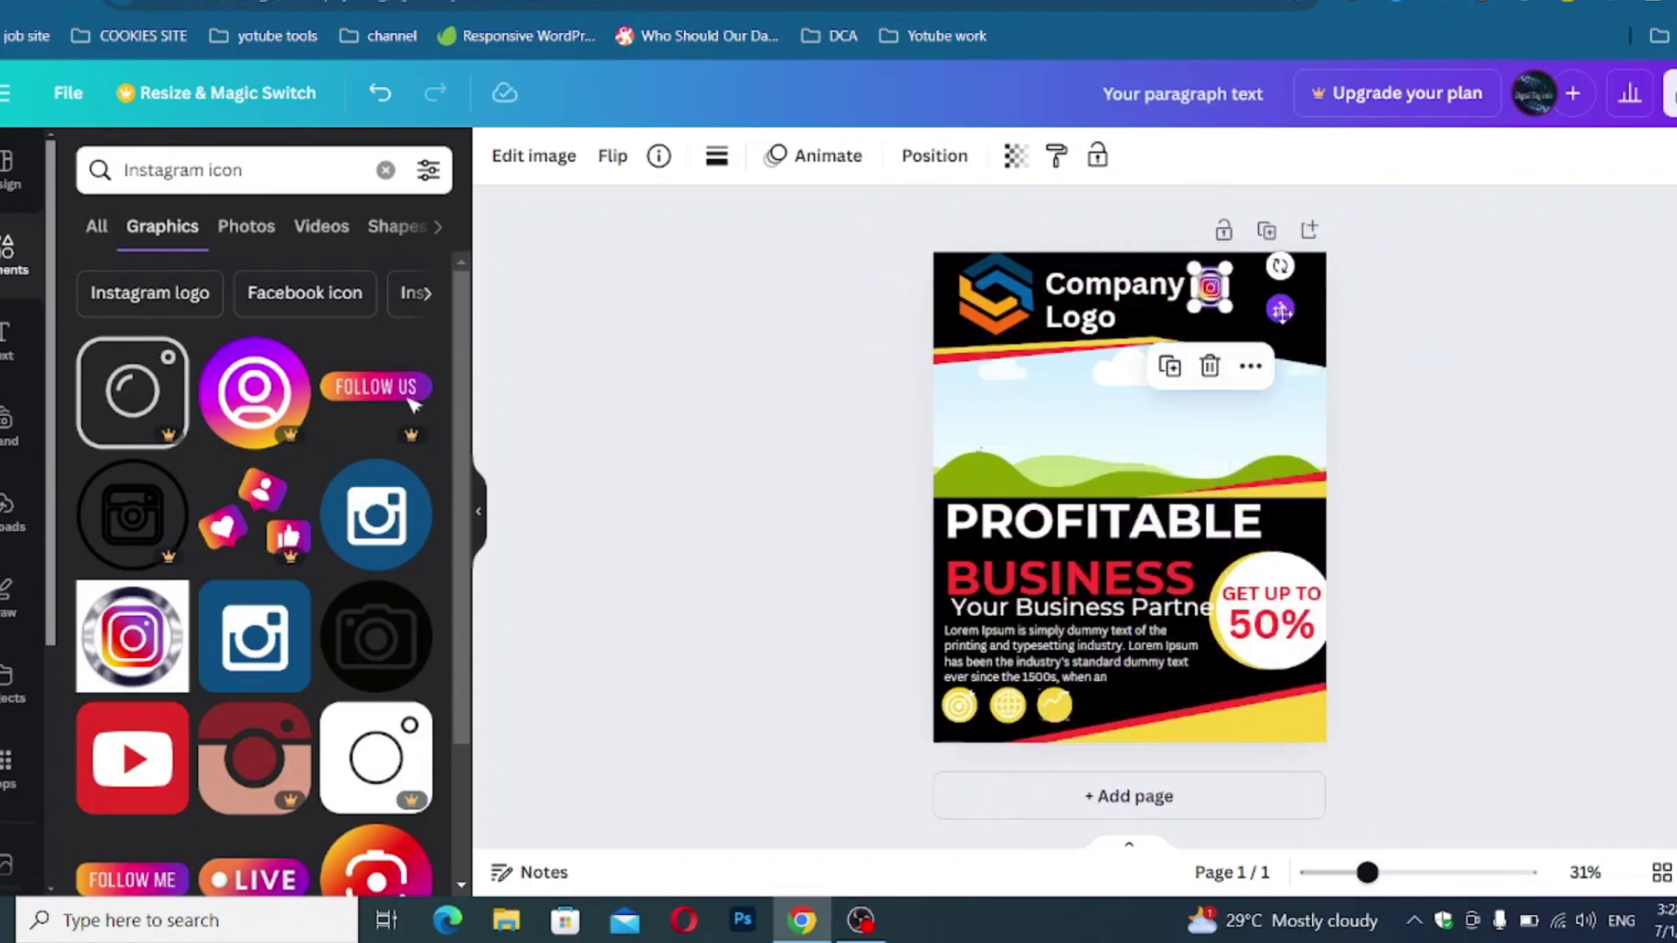
Try the dashed-circle Facebook graphic from a "Facebook icon" search, recoloured blue and shrunk beside the Instagram icon
{"action": "left_click", "coordinate": [294, 290]}
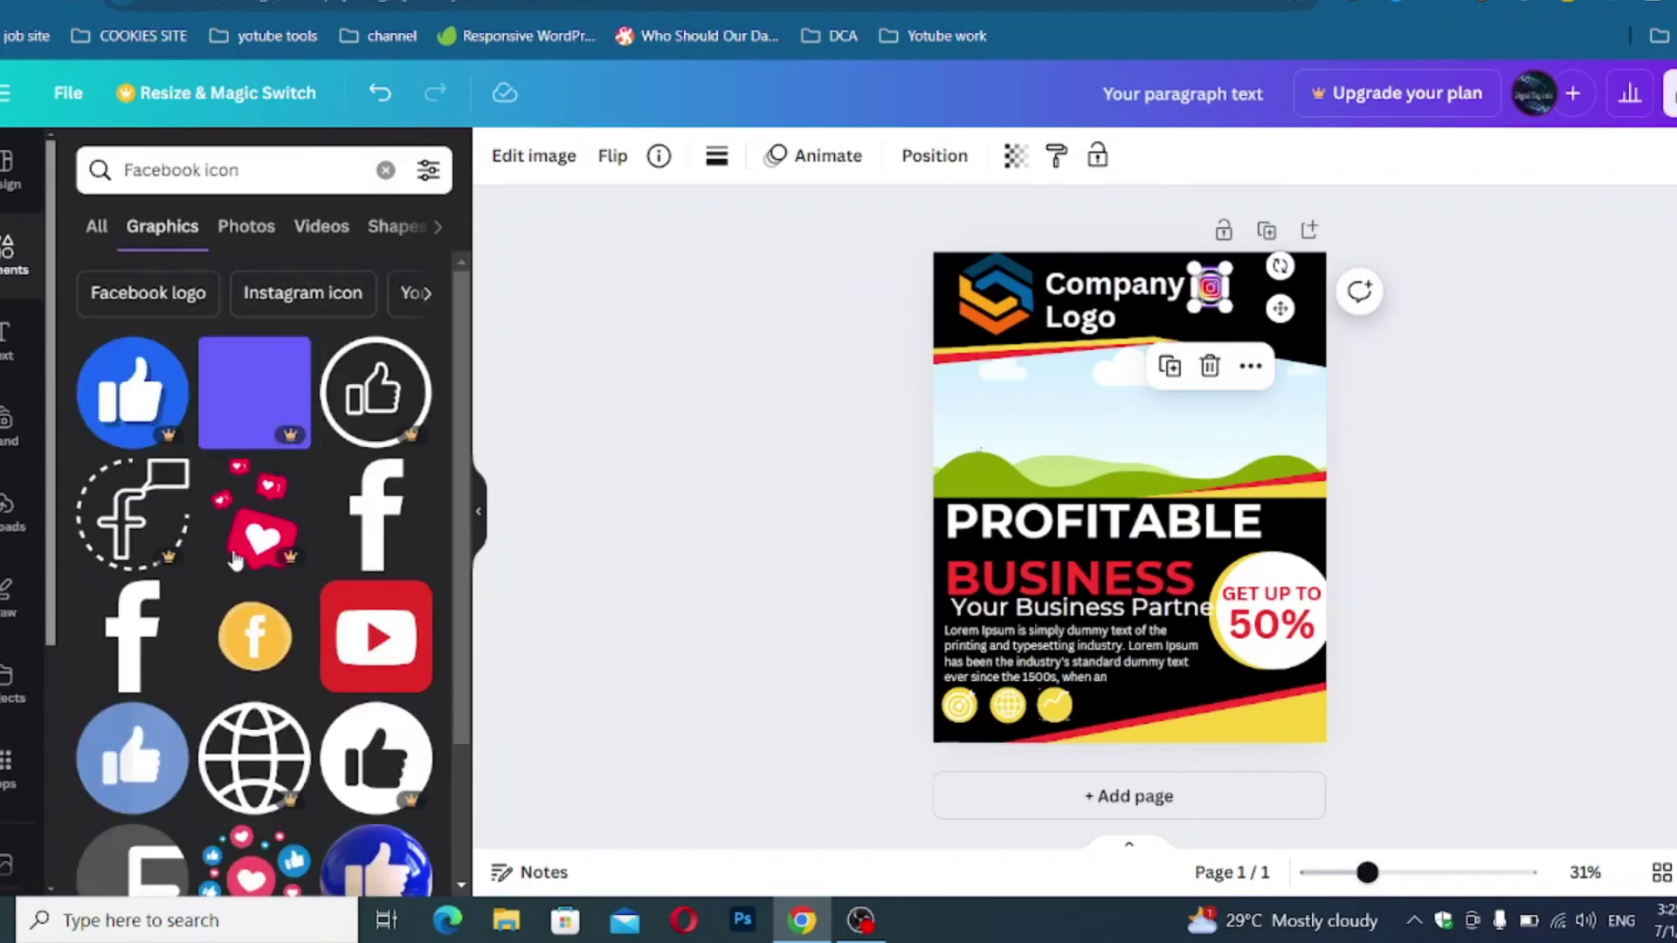
{"action": "scroll", "coordinate": [234, 559], "scroll_direction": "down", "scroll_amount": 15}
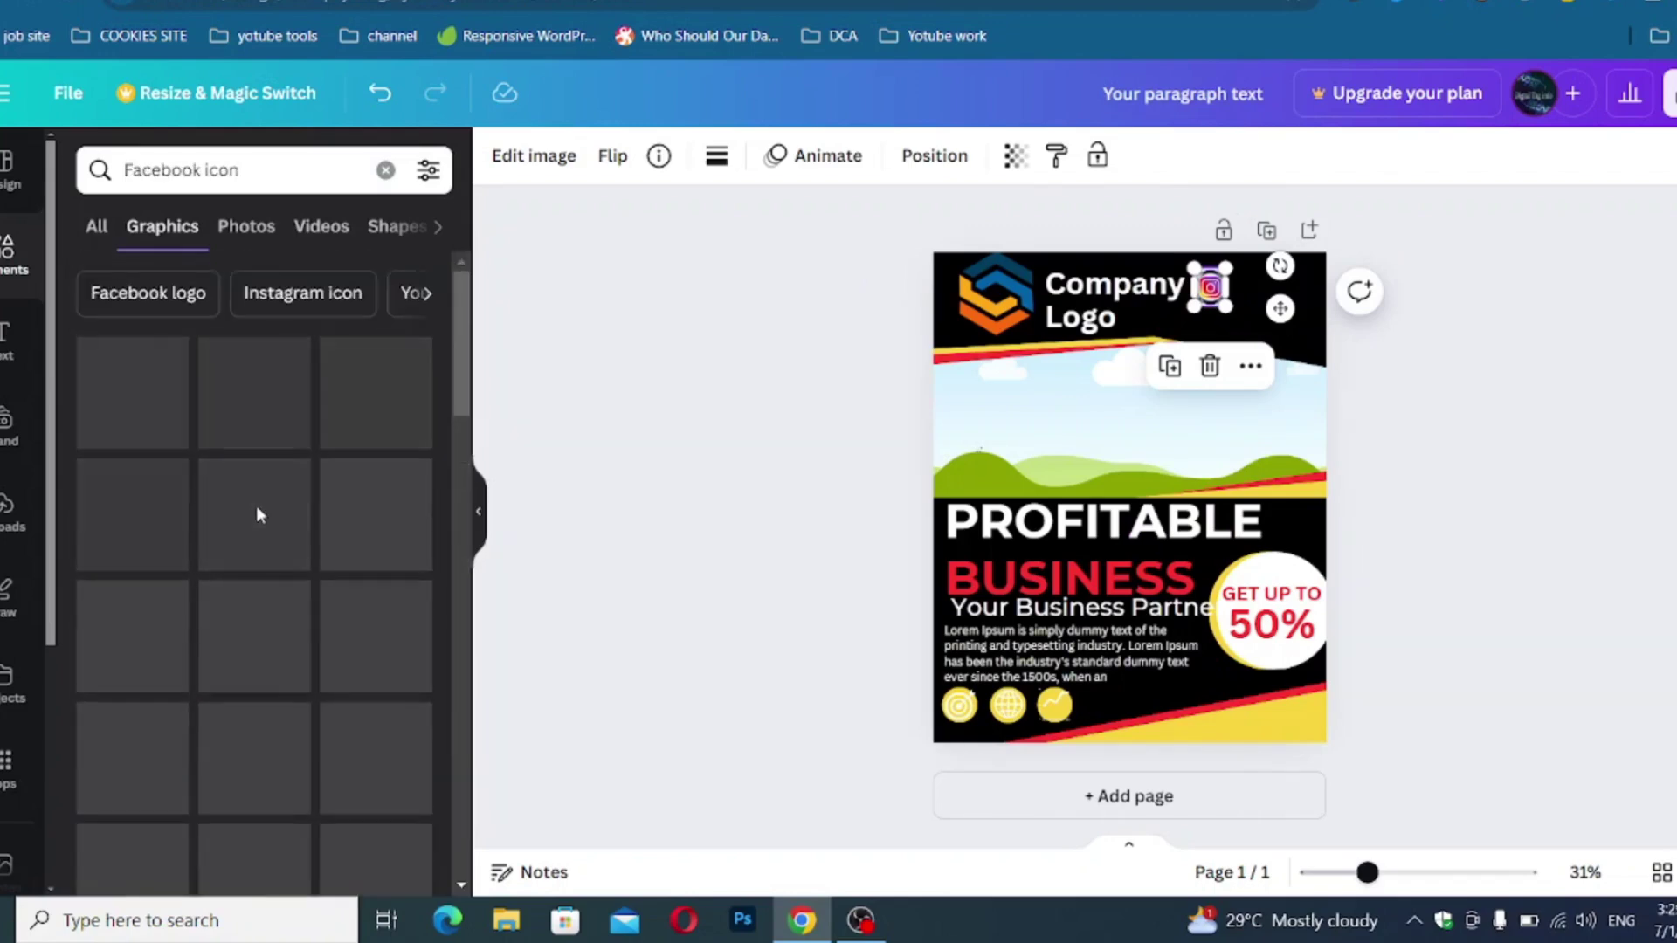
{"action": "left_click_drag", "start_coordinate": [124, 526], "coordinate": [1251, 302]}
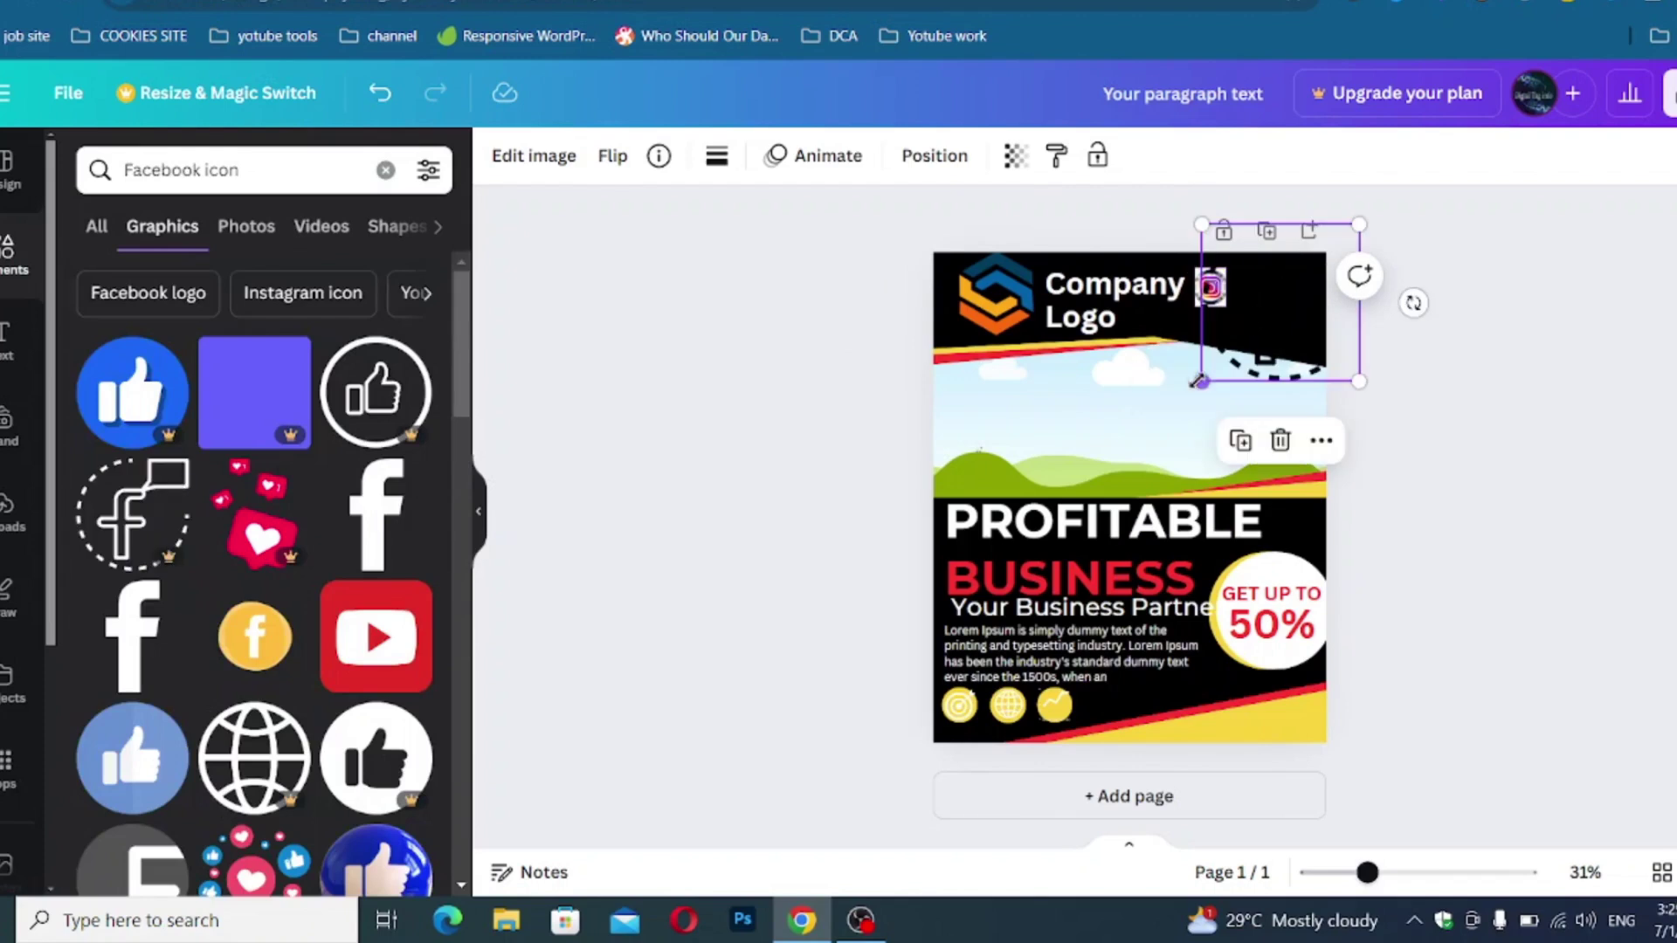
{"action": "left_click_drag", "start_coordinate": [1199, 382], "coordinate": [1235, 343]}
{"action": "left_click", "coordinate": [716, 156]}
{"action": "left_click", "coordinate": [283, 300]}
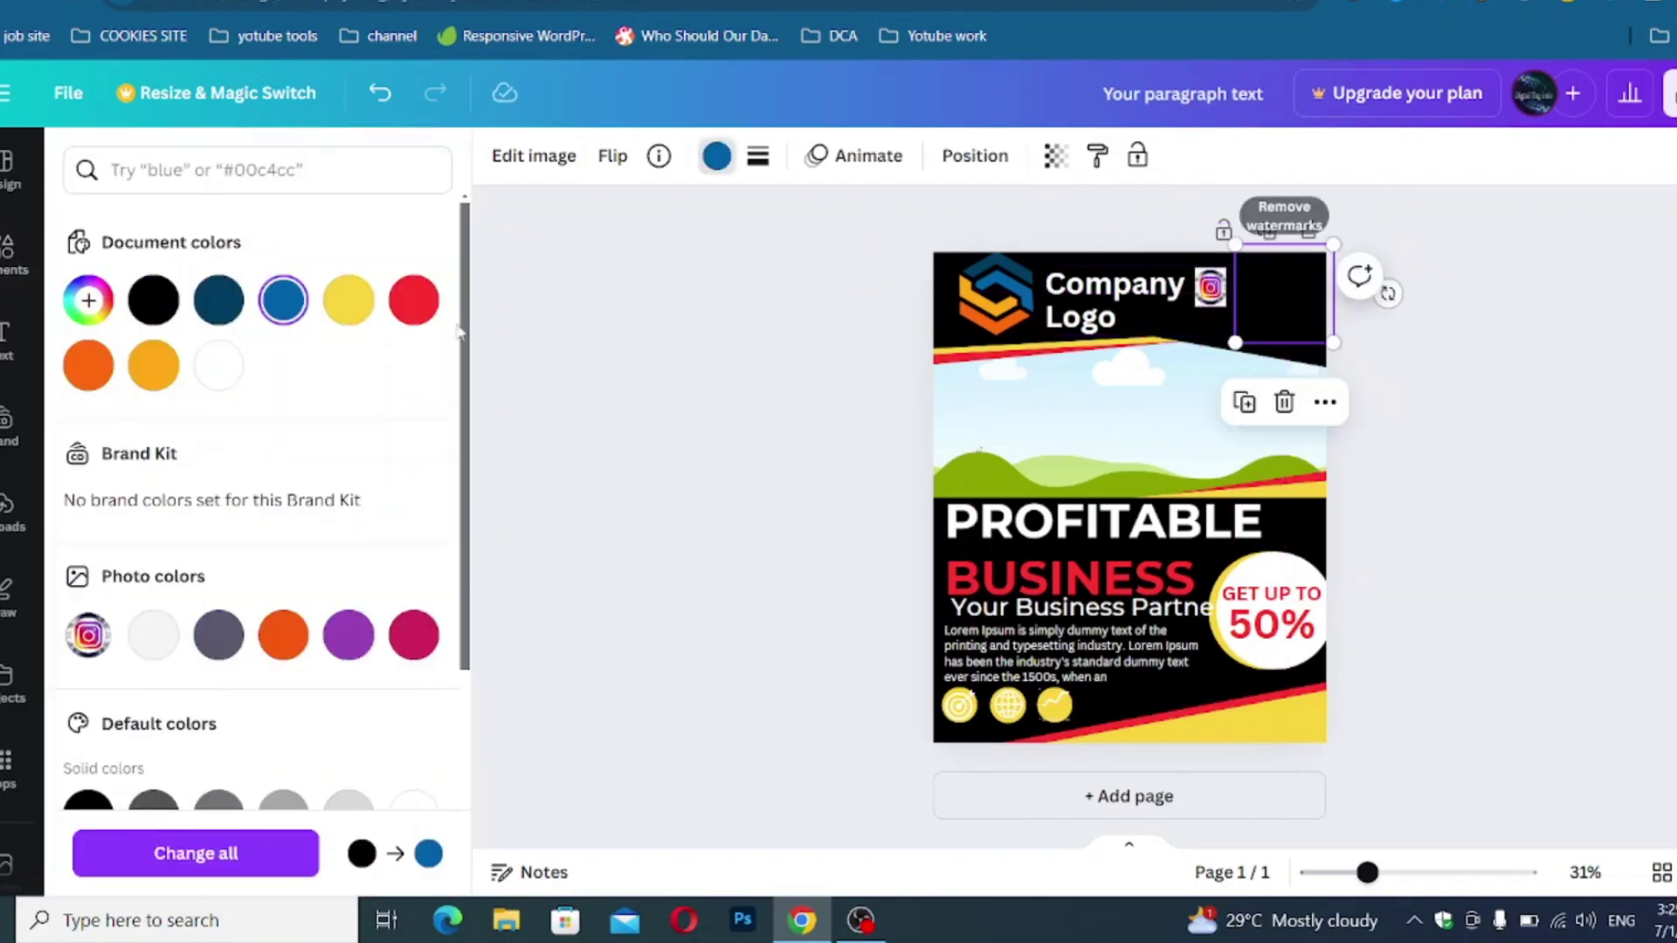
{"action": "left_click", "coordinate": [283, 312]}
{"action": "left_click_drag", "start_coordinate": [1235, 342], "coordinate": [1255, 299]}
{"action": "left_click", "coordinate": [8, 255]}
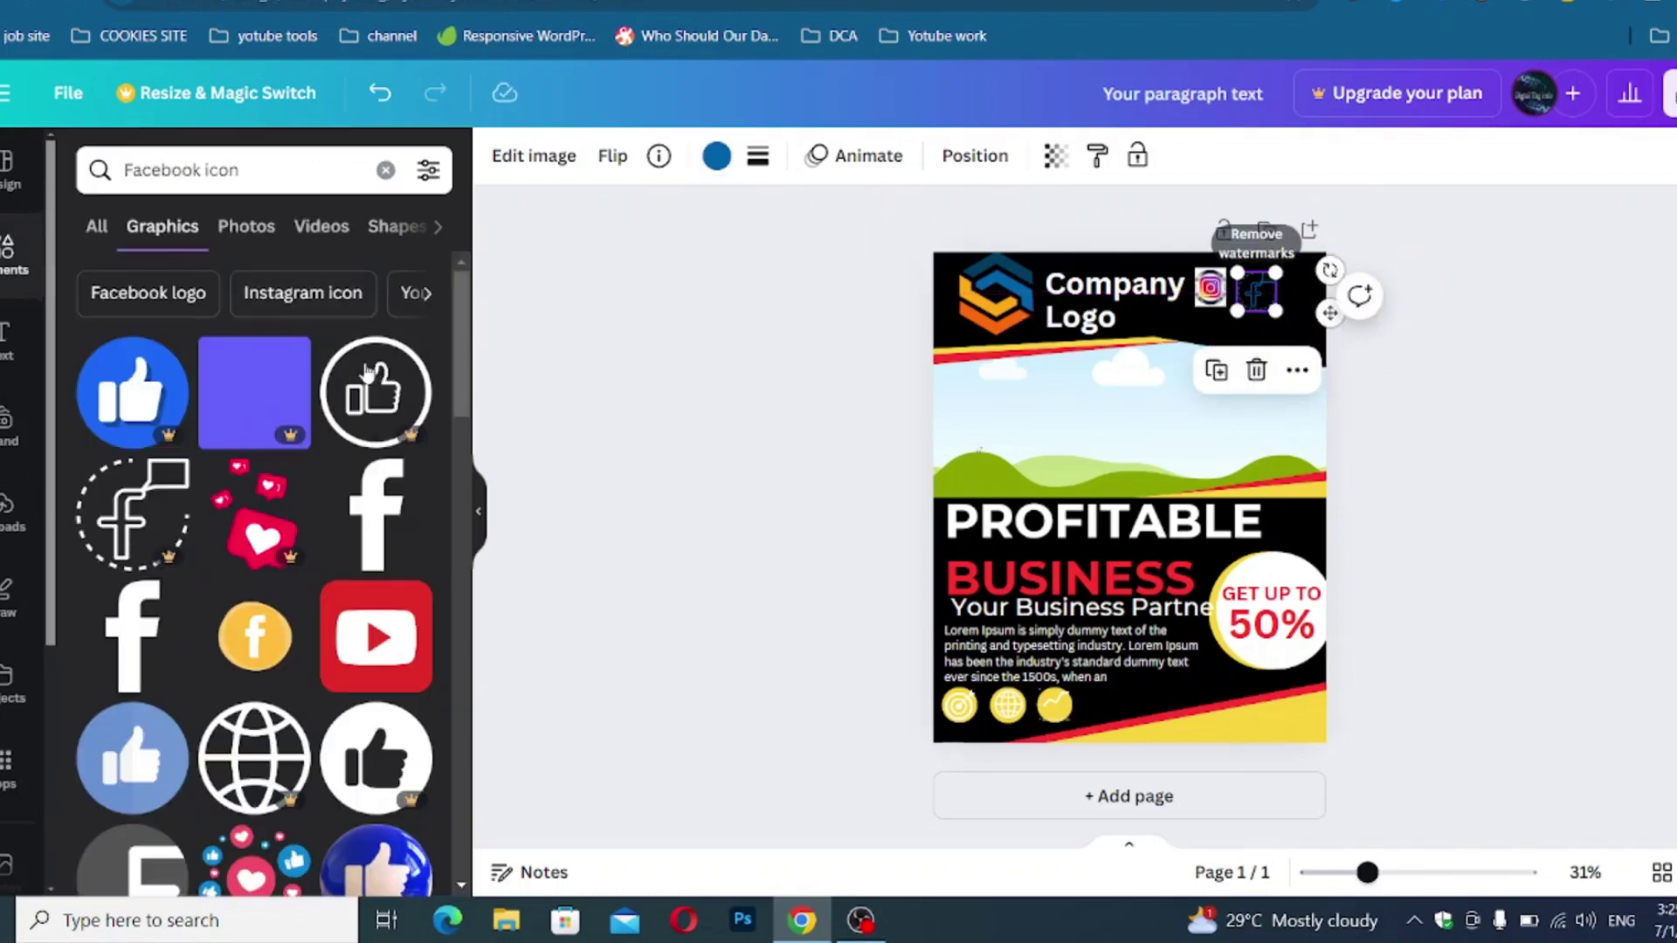
Look for a plainer Facebook icon, changing the search to "facebook icon black" and examining the graphics
{"action": "scroll", "coordinate": [367, 373], "scroll_direction": "down", "scroll_amount": 15}
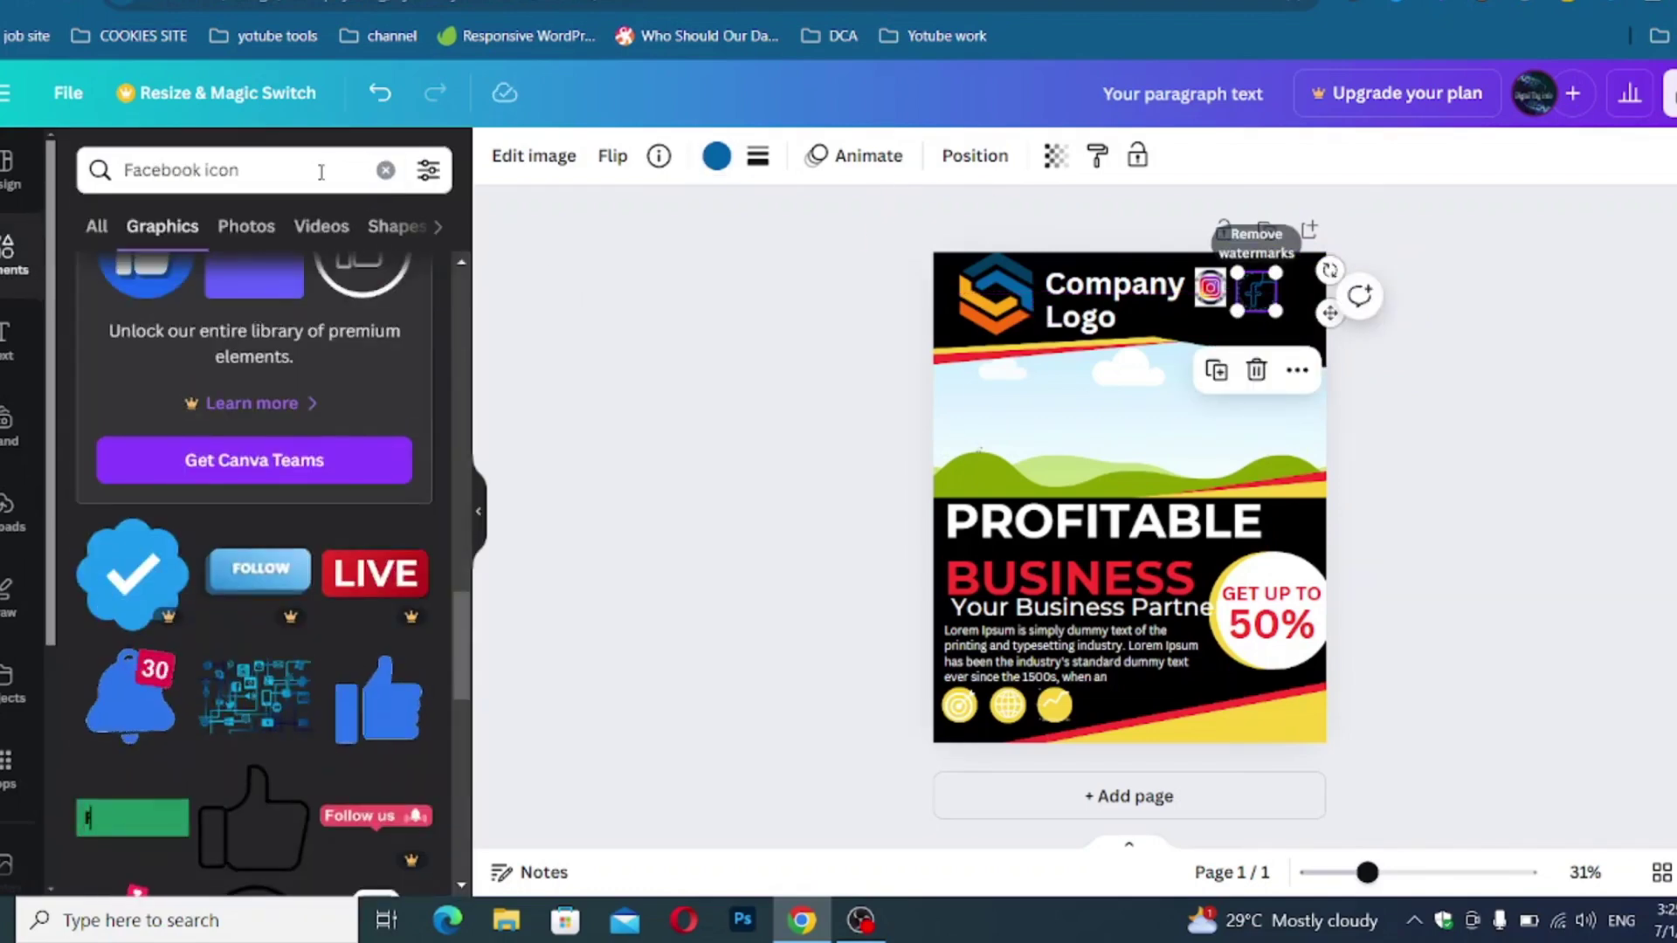
{"action": "left_click", "coordinate": [320, 173]}
{"action": "left_click", "coordinate": [262, 475]}
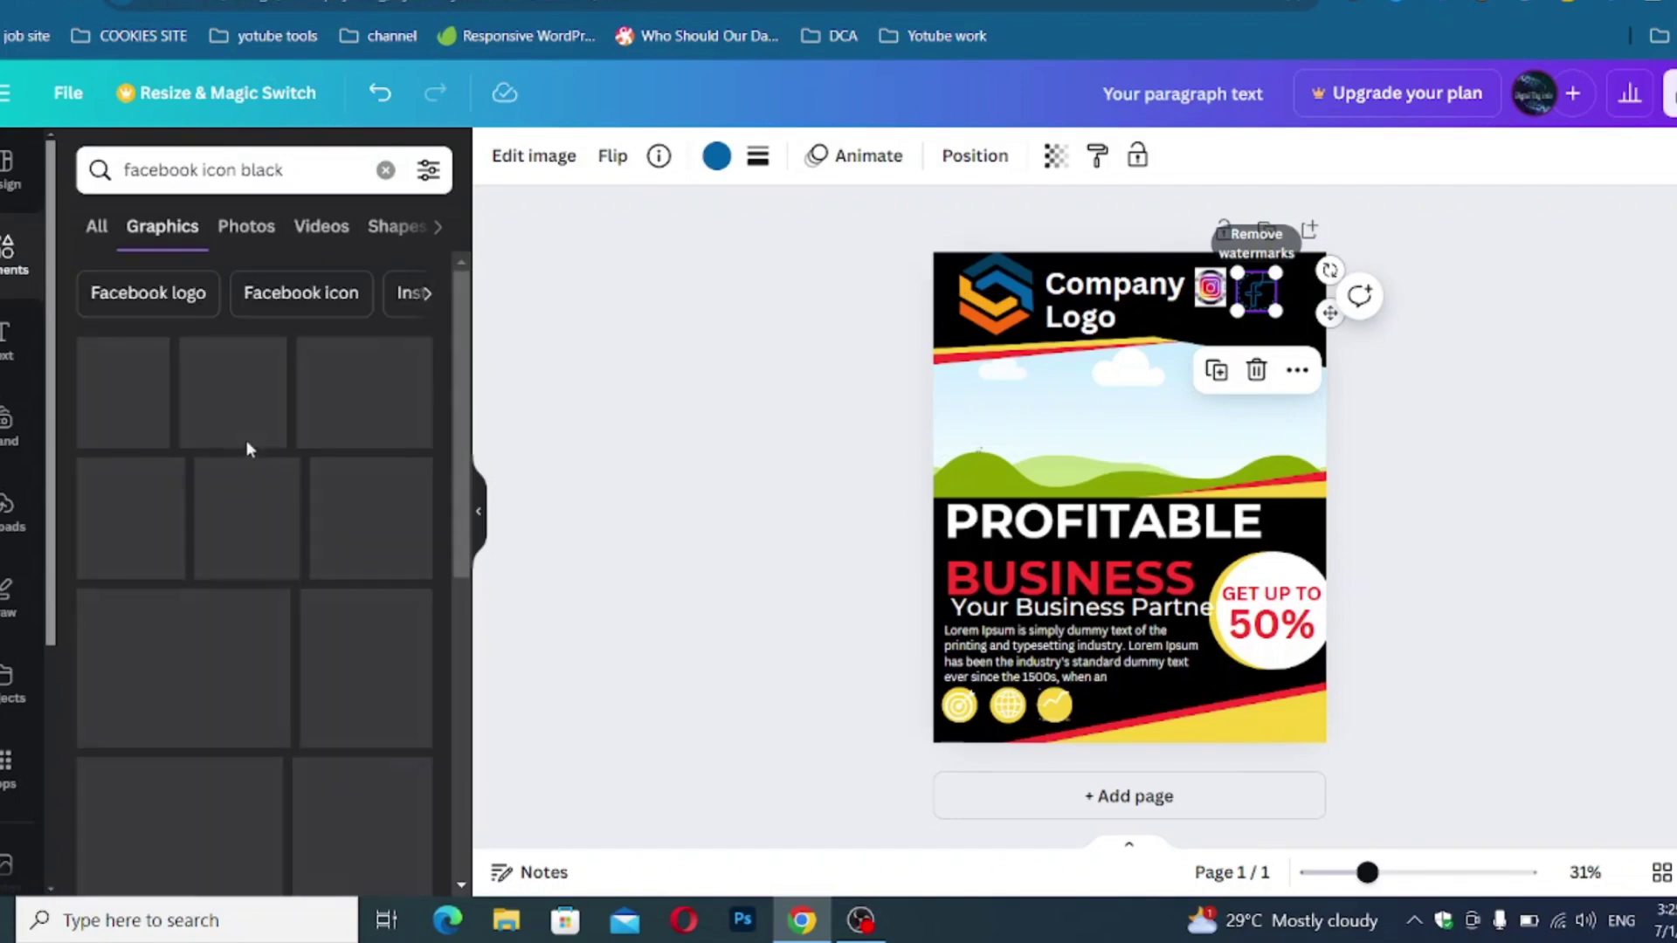
{"action": "scroll", "coordinate": [305, 555], "scroll_direction": "down", "scroll_amount": 2}
{"action": "scroll", "coordinate": [306, 554], "scroll_direction": "down", "scroll_amount": 10}
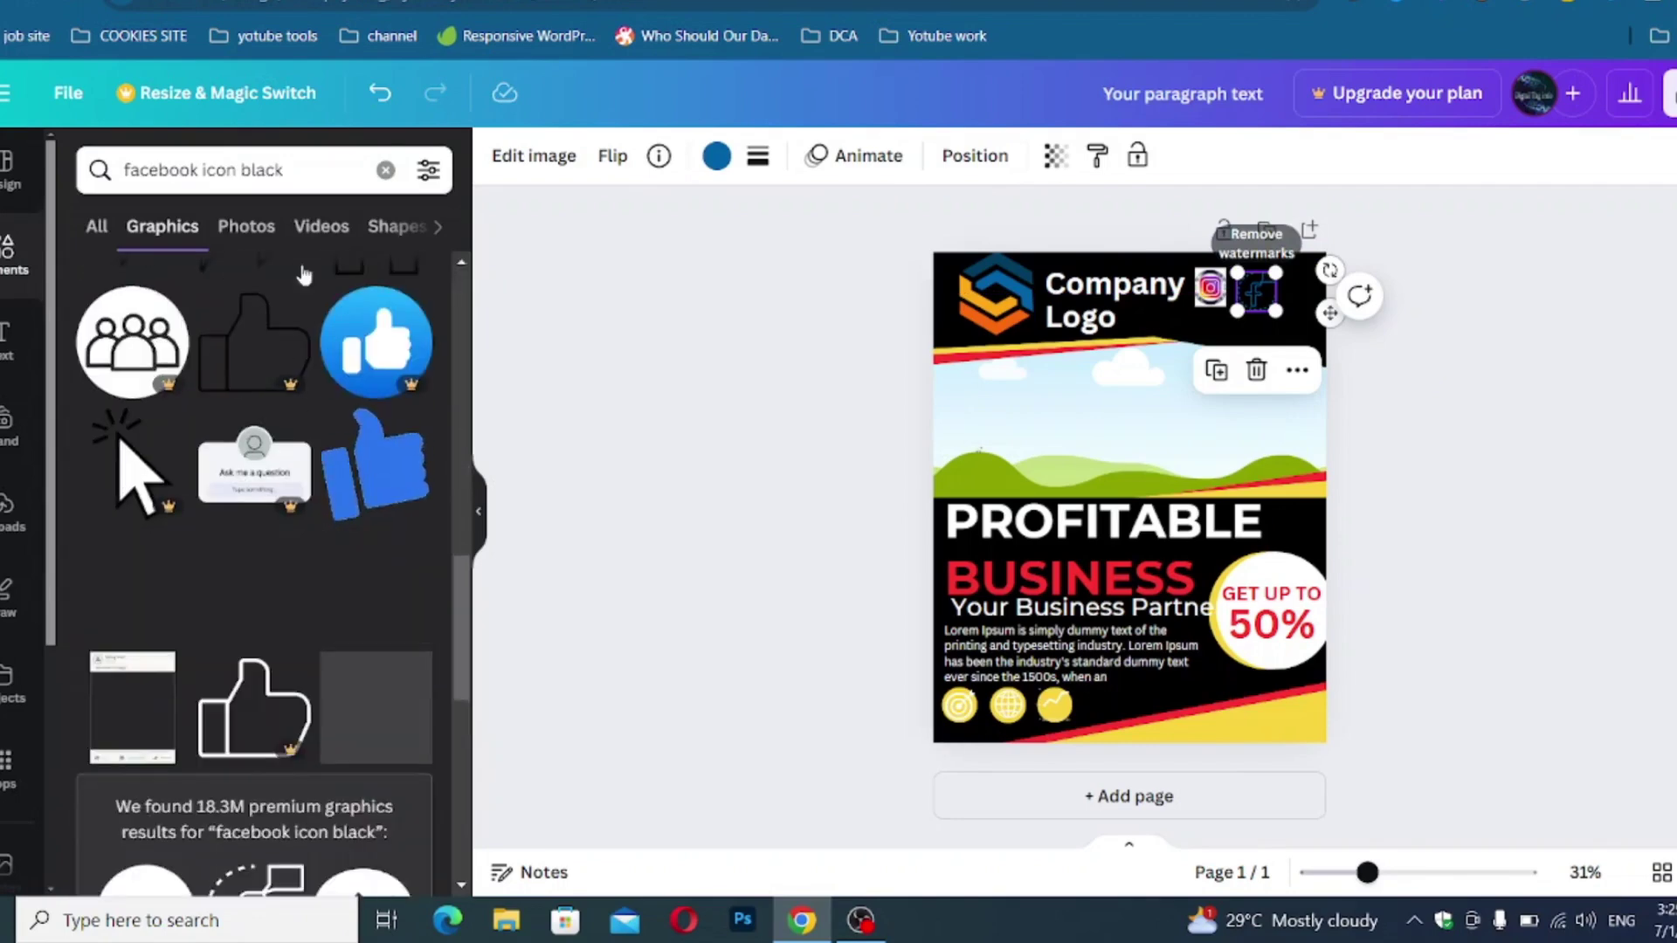
Change the search to "facebook logo icon" and look through the graphics for a white "f" symbol
{"action": "left_click", "coordinate": [299, 171]}
{"action": "key", "text": "BackSpace"}
{"action": "key", "text": "BackSpace"}
{"action": "key", "text": "BackSpace"}
{"action": "key", "text": "BackSpace"}
{"action": "key", "text": "BackSpace"}
{"action": "key", "text": "BackSpace"}
{"action": "key", "text": "BackSpace"}
{"action": "key", "text": "BackSpace"}
{"action": "key", "text": "BackSpace"}
{"action": "key", "text": "BackSpace"}
{"action": "type", "text": "logo icon"}
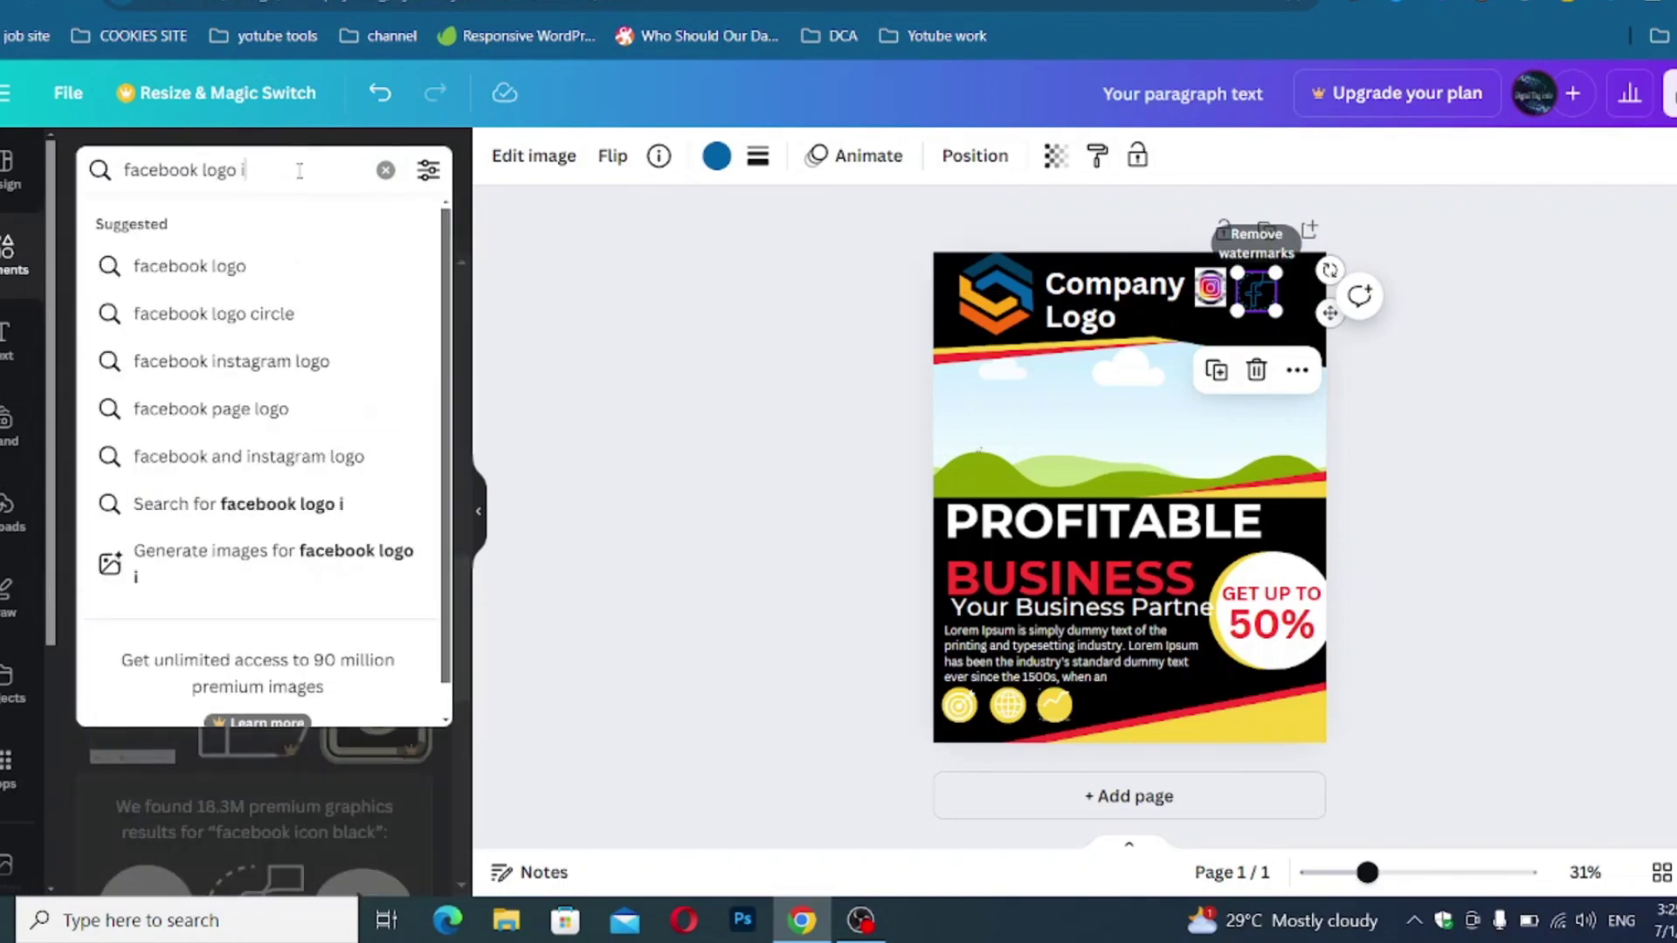
{"action": "key", "text": "Return"}
{"action": "scroll", "coordinate": [254, 437], "scroll_direction": "down", "scroll_amount": 3}
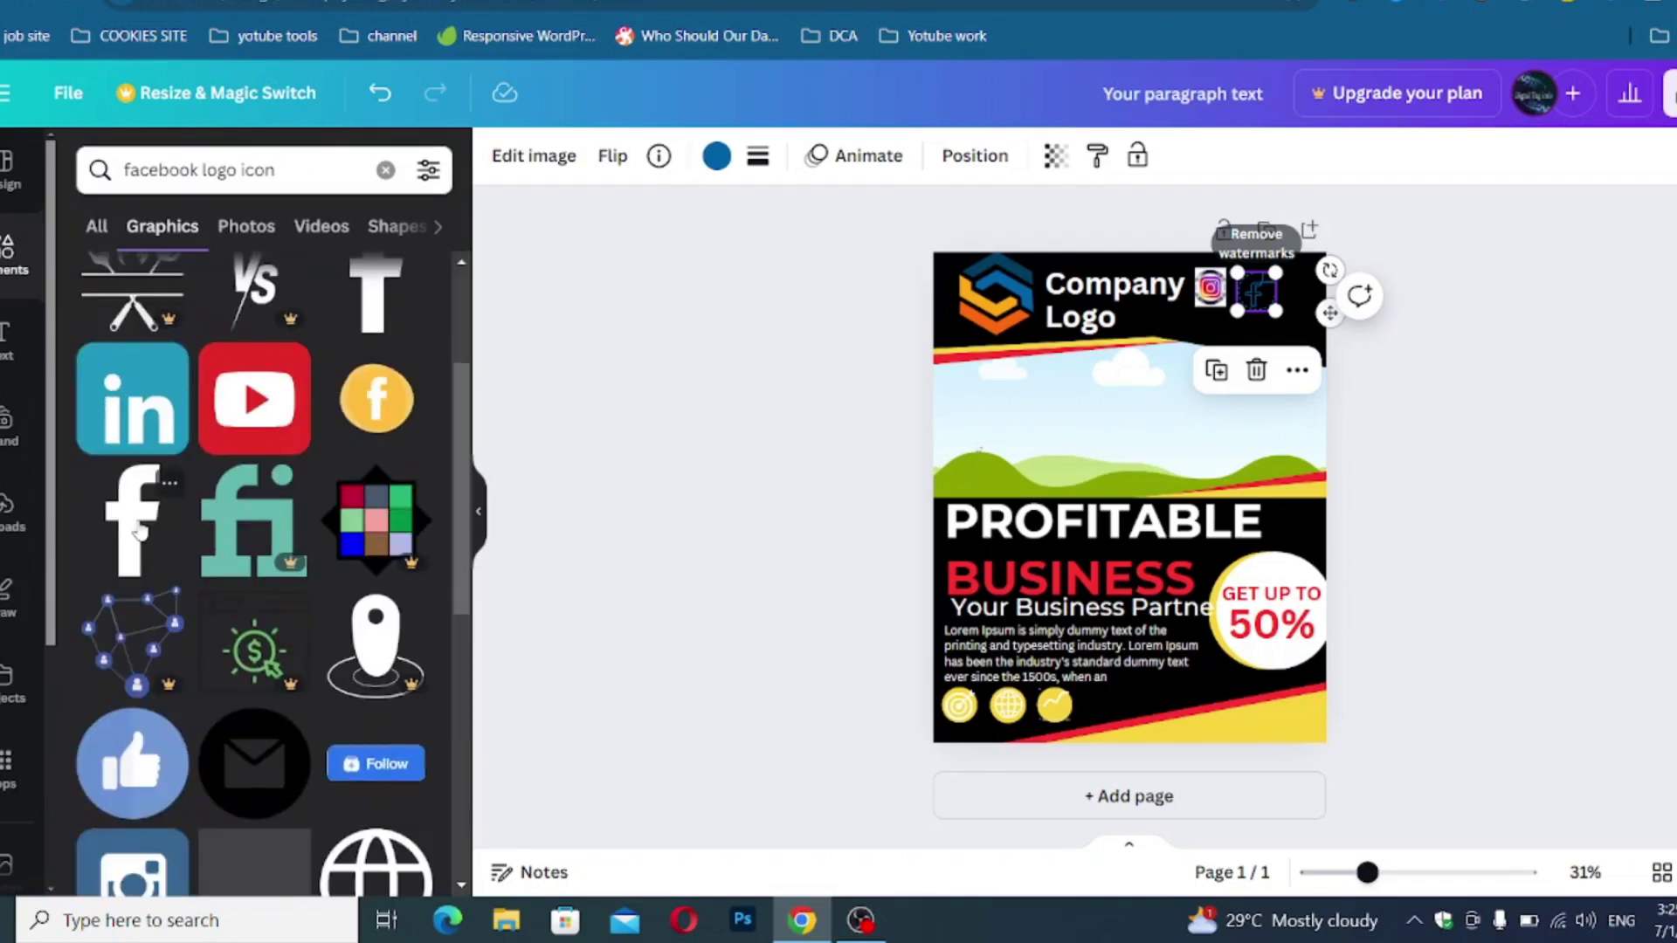
Delete the blue Facebook graphic and put the white "f" logo in its place, shrunk to match the Instagram icon
{"action": "left_click", "coordinate": [1260, 372]}
{"action": "left_click_drag", "start_coordinate": [154, 505], "coordinate": [1282, 330]}
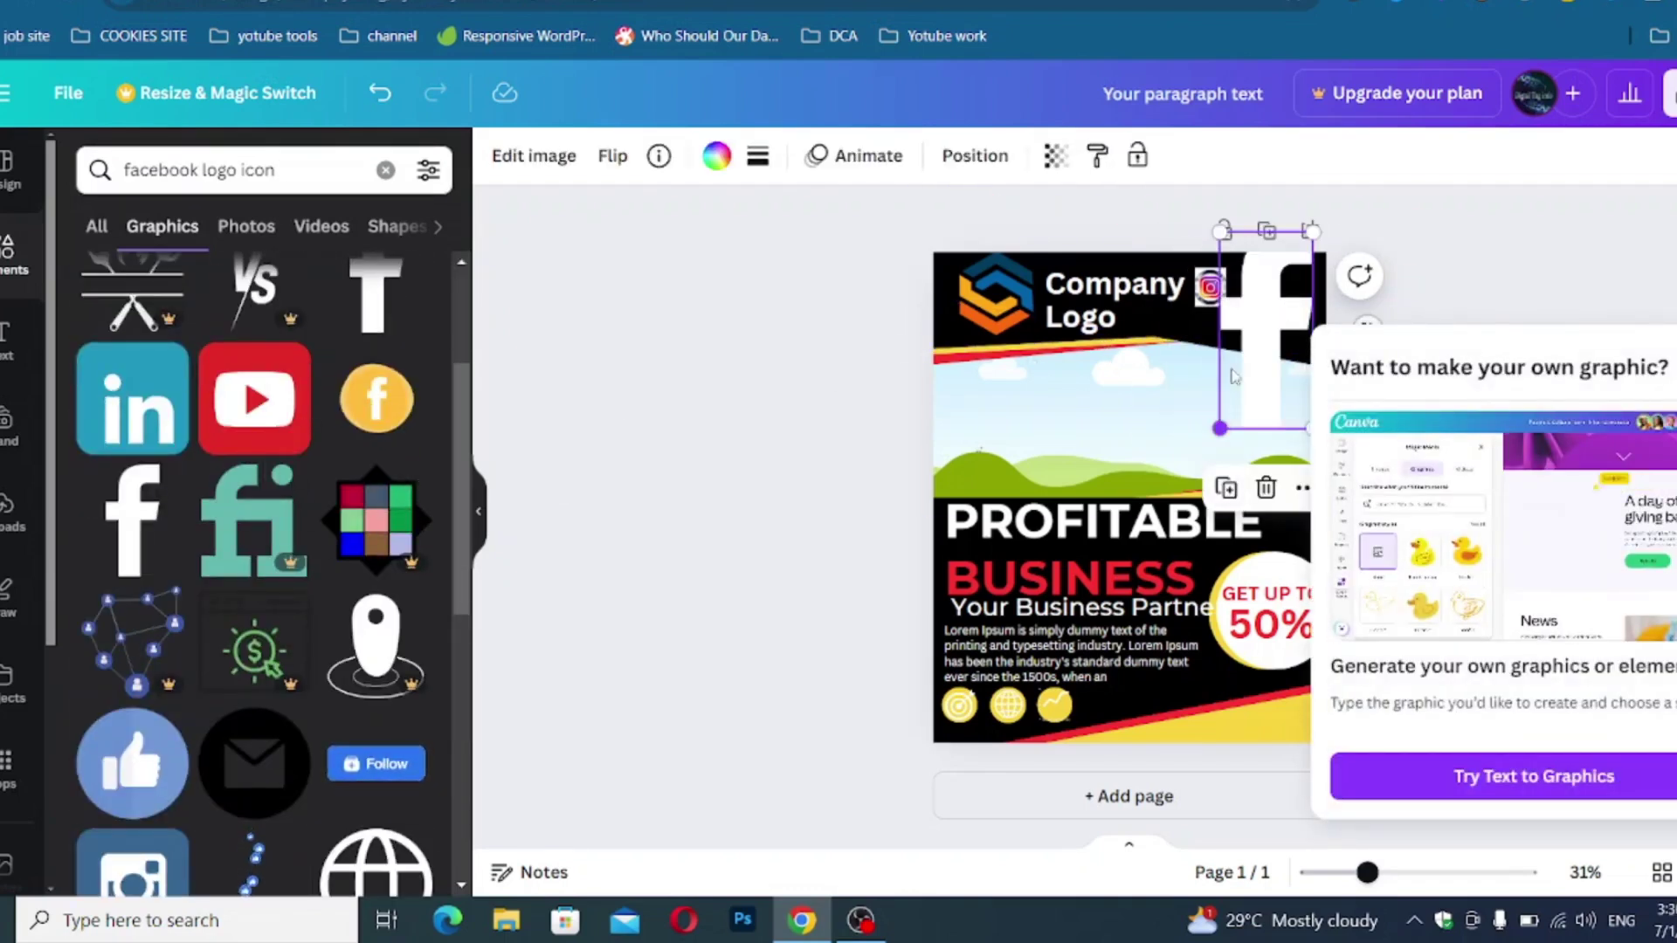
{"action": "left_click_drag", "start_coordinate": [1220, 428], "coordinate": [1316, 306]}
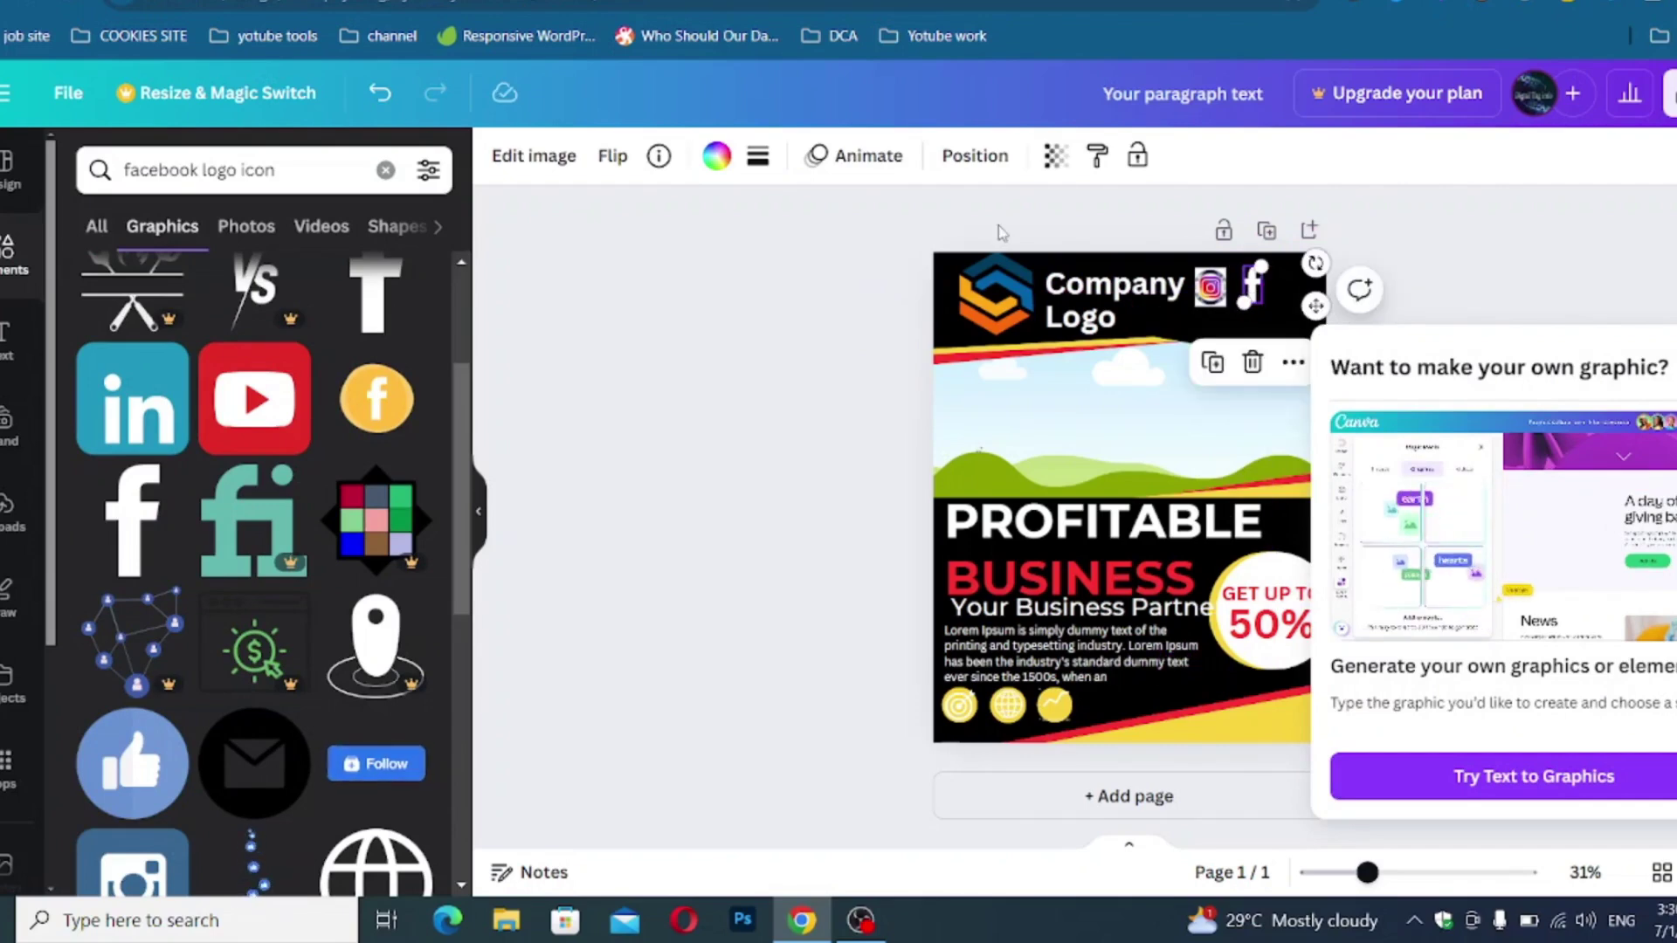
{"action": "left_click", "coordinate": [716, 156]}
{"action": "left_click", "coordinate": [1424, 340]}
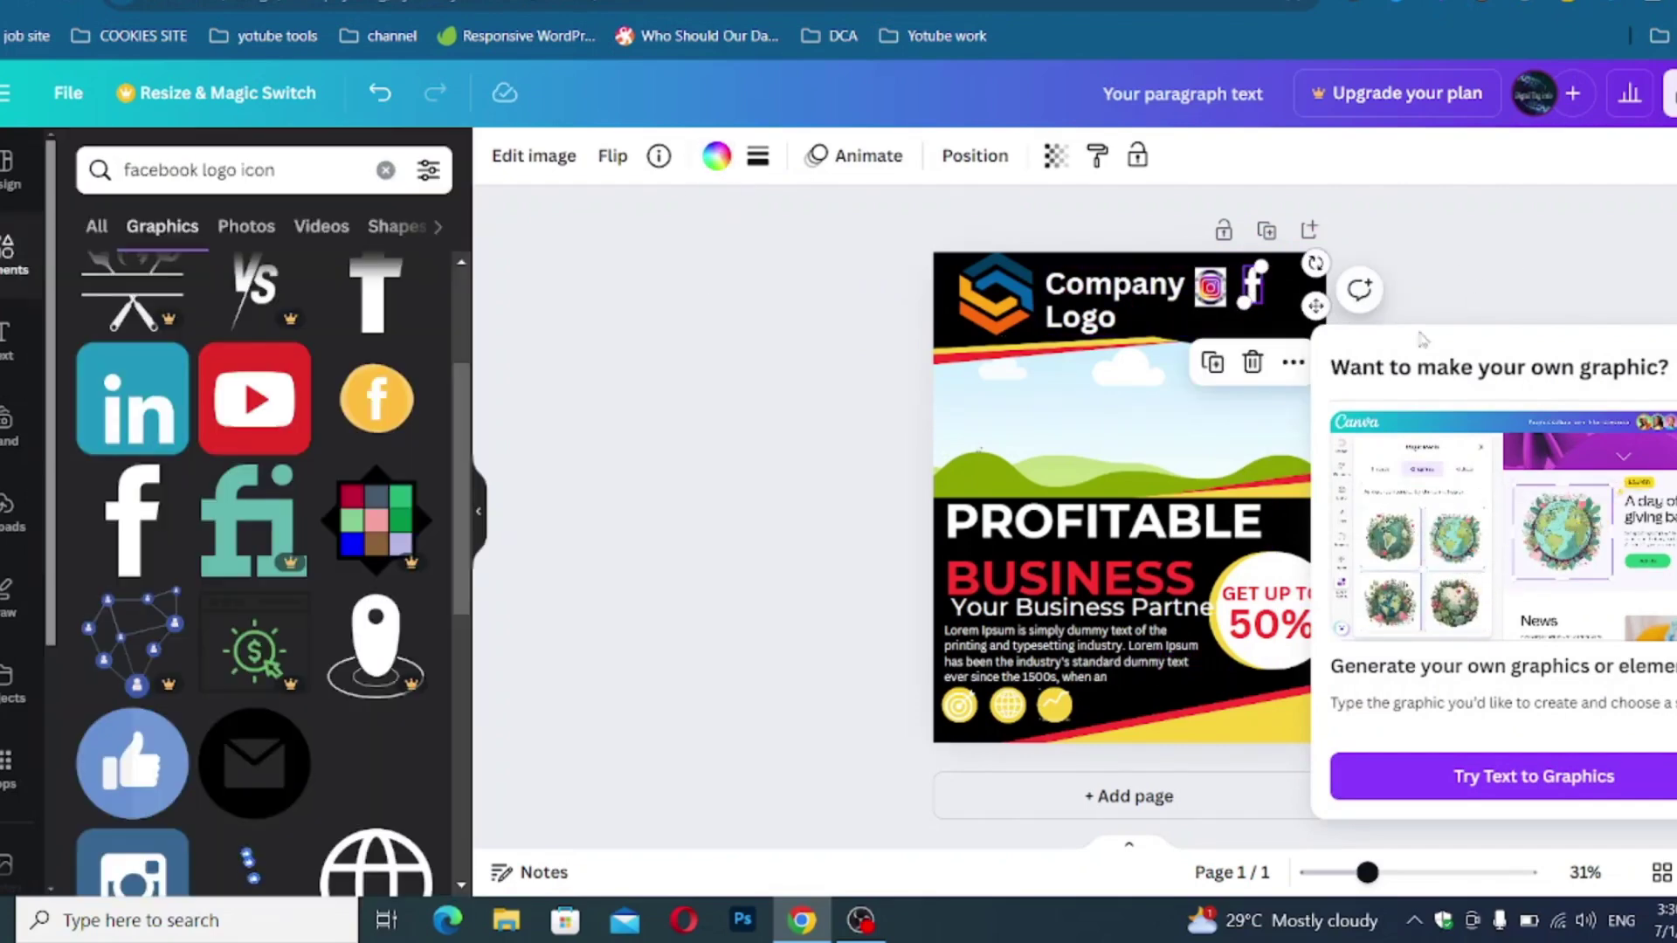
Search for "twitter logo", look through the graphics and switch to the related "Twitter icon" search
{"action": "scroll", "coordinate": [253, 524], "scroll_direction": "down", "scroll_amount": 6}
{"action": "scroll", "coordinate": [253, 524], "scroll_direction": "up", "scroll_amount": 5}
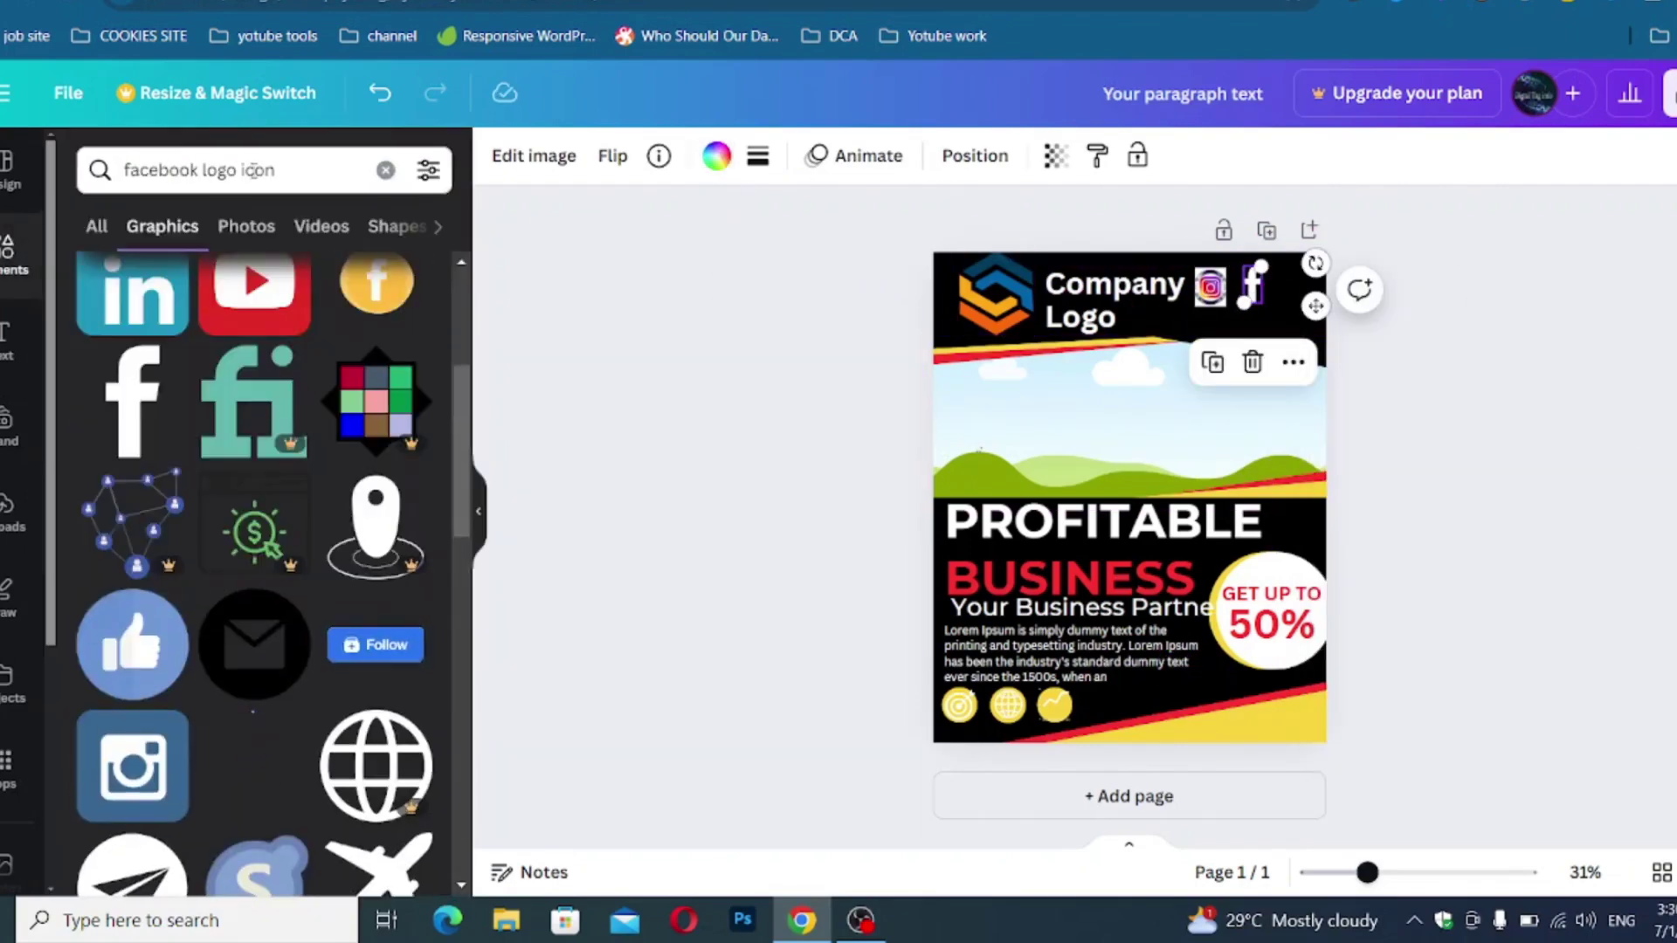
{"action": "left_click", "coordinate": [200, 169]}
{"action": "type", "text": "Tw"}
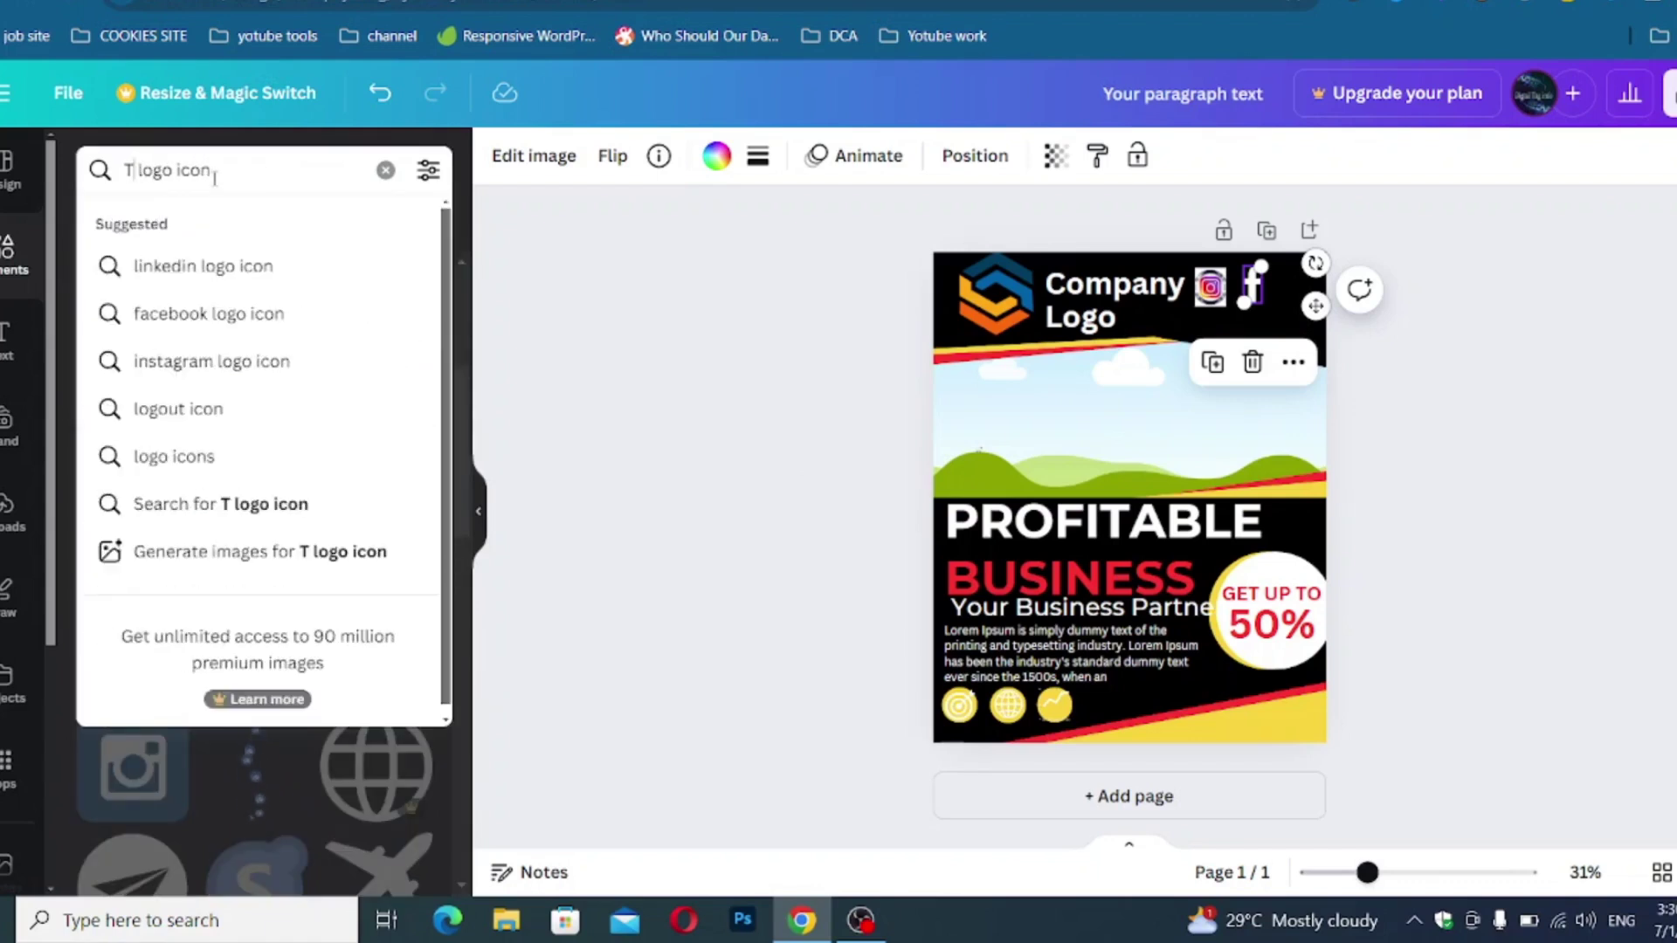
{"action": "left_click", "coordinate": [201, 313]}
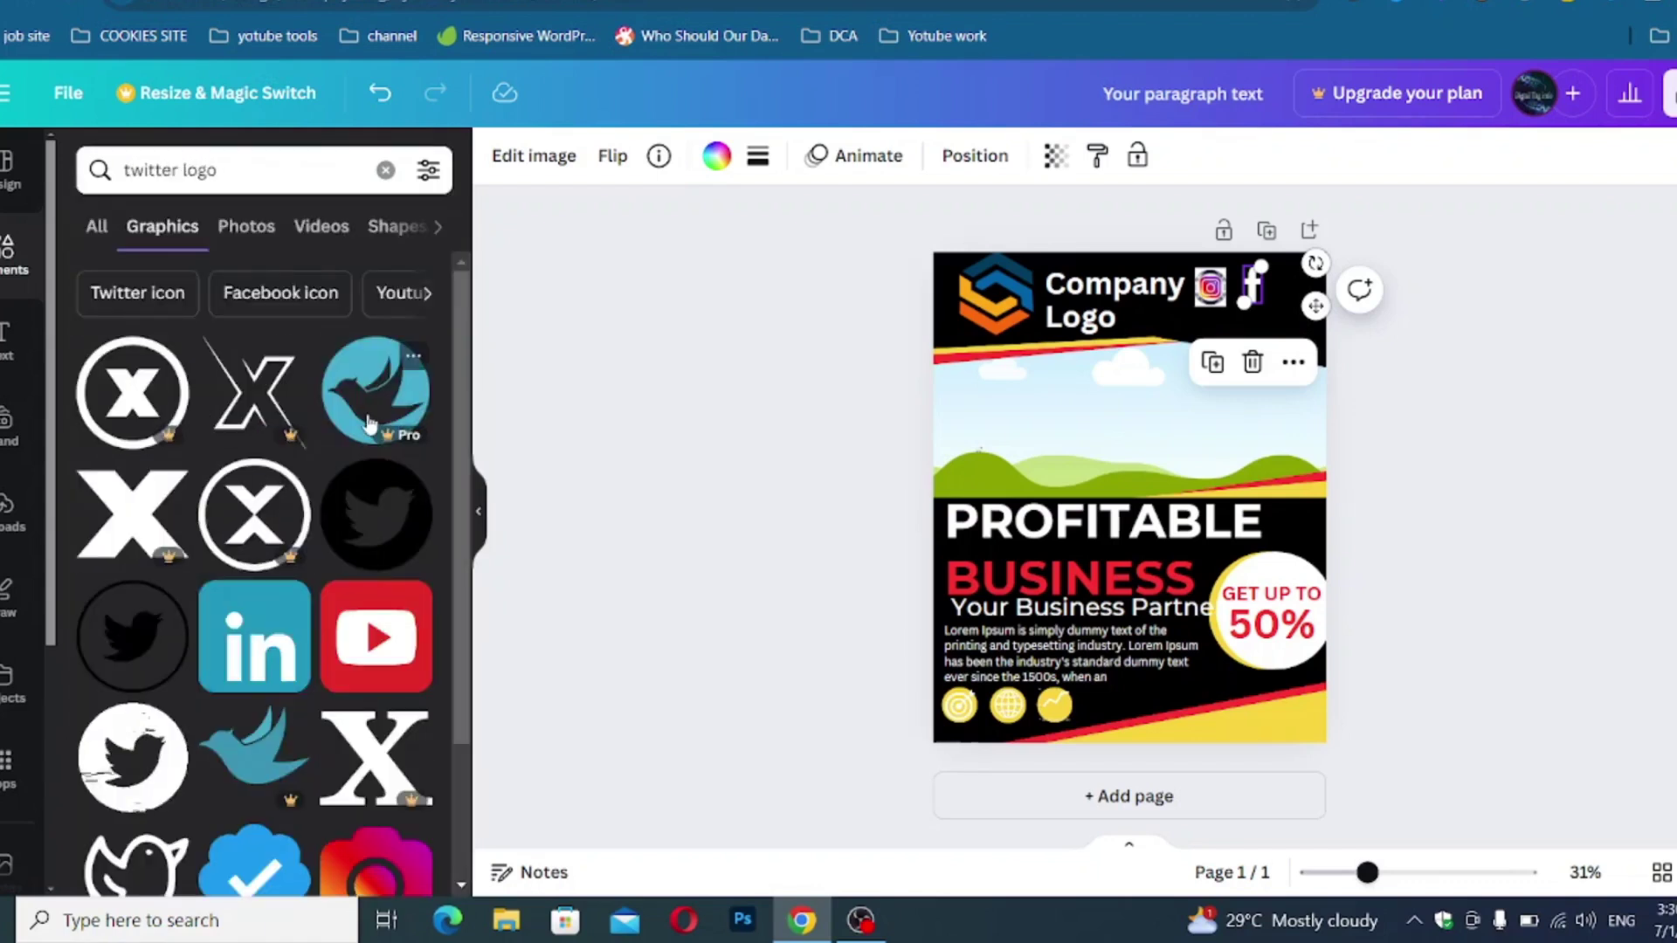
{"action": "scroll", "coordinate": [175, 602], "scroll_direction": "down", "scroll_amount": 9}
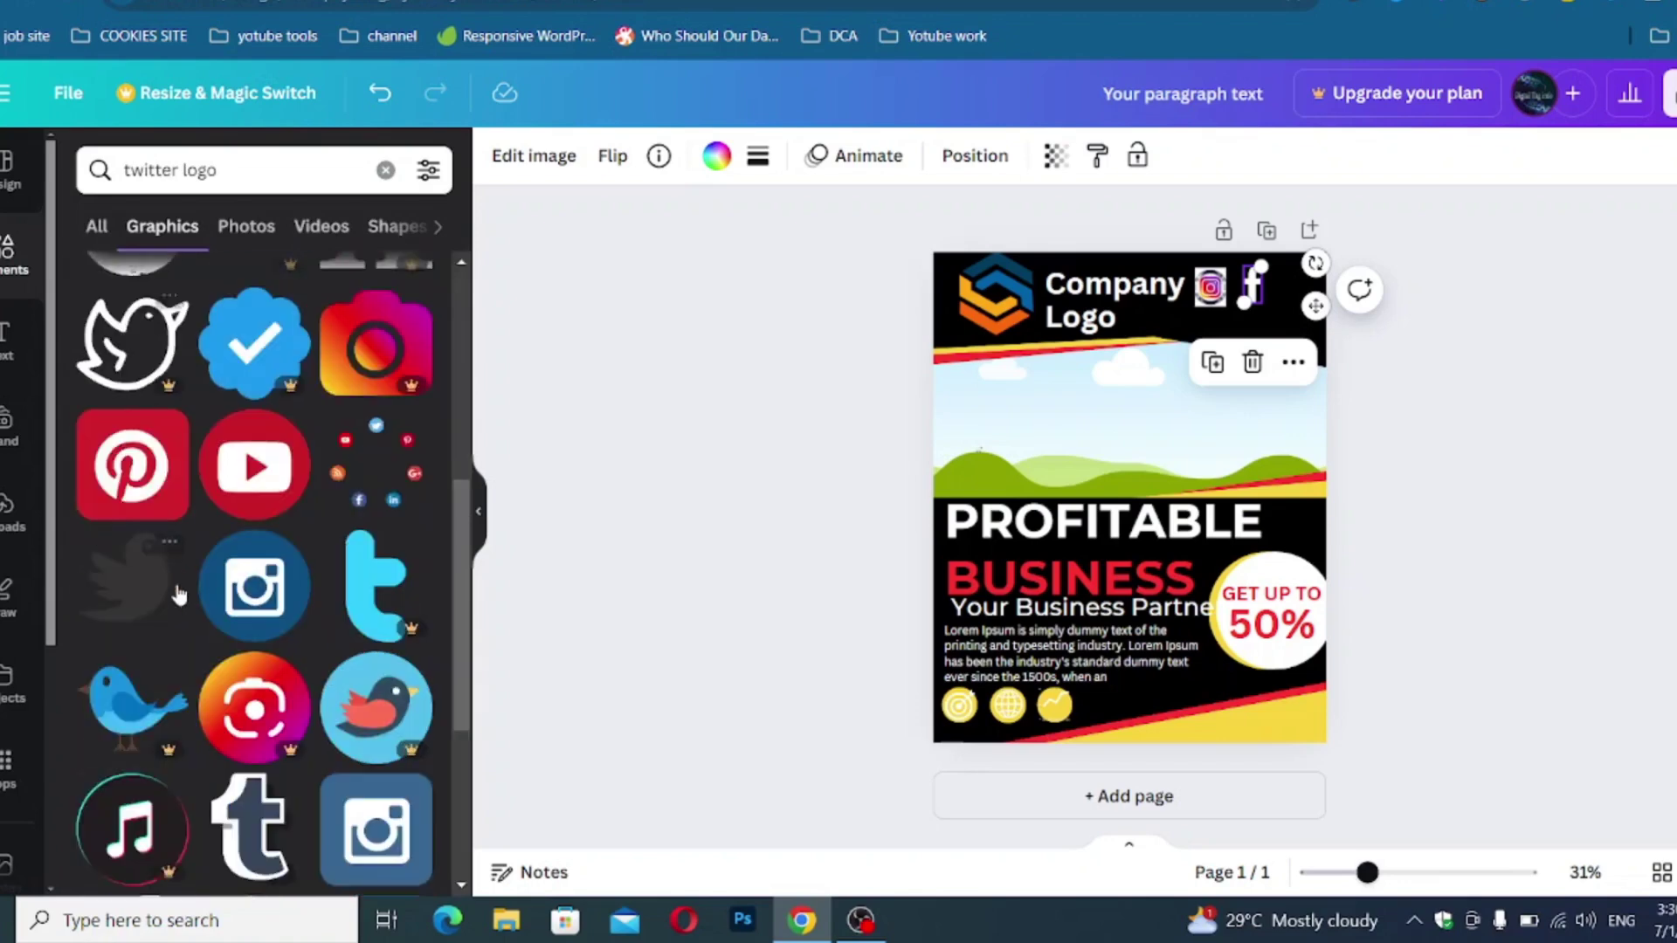
{"action": "scroll", "coordinate": [179, 594], "scroll_direction": "up", "scroll_amount": 7}
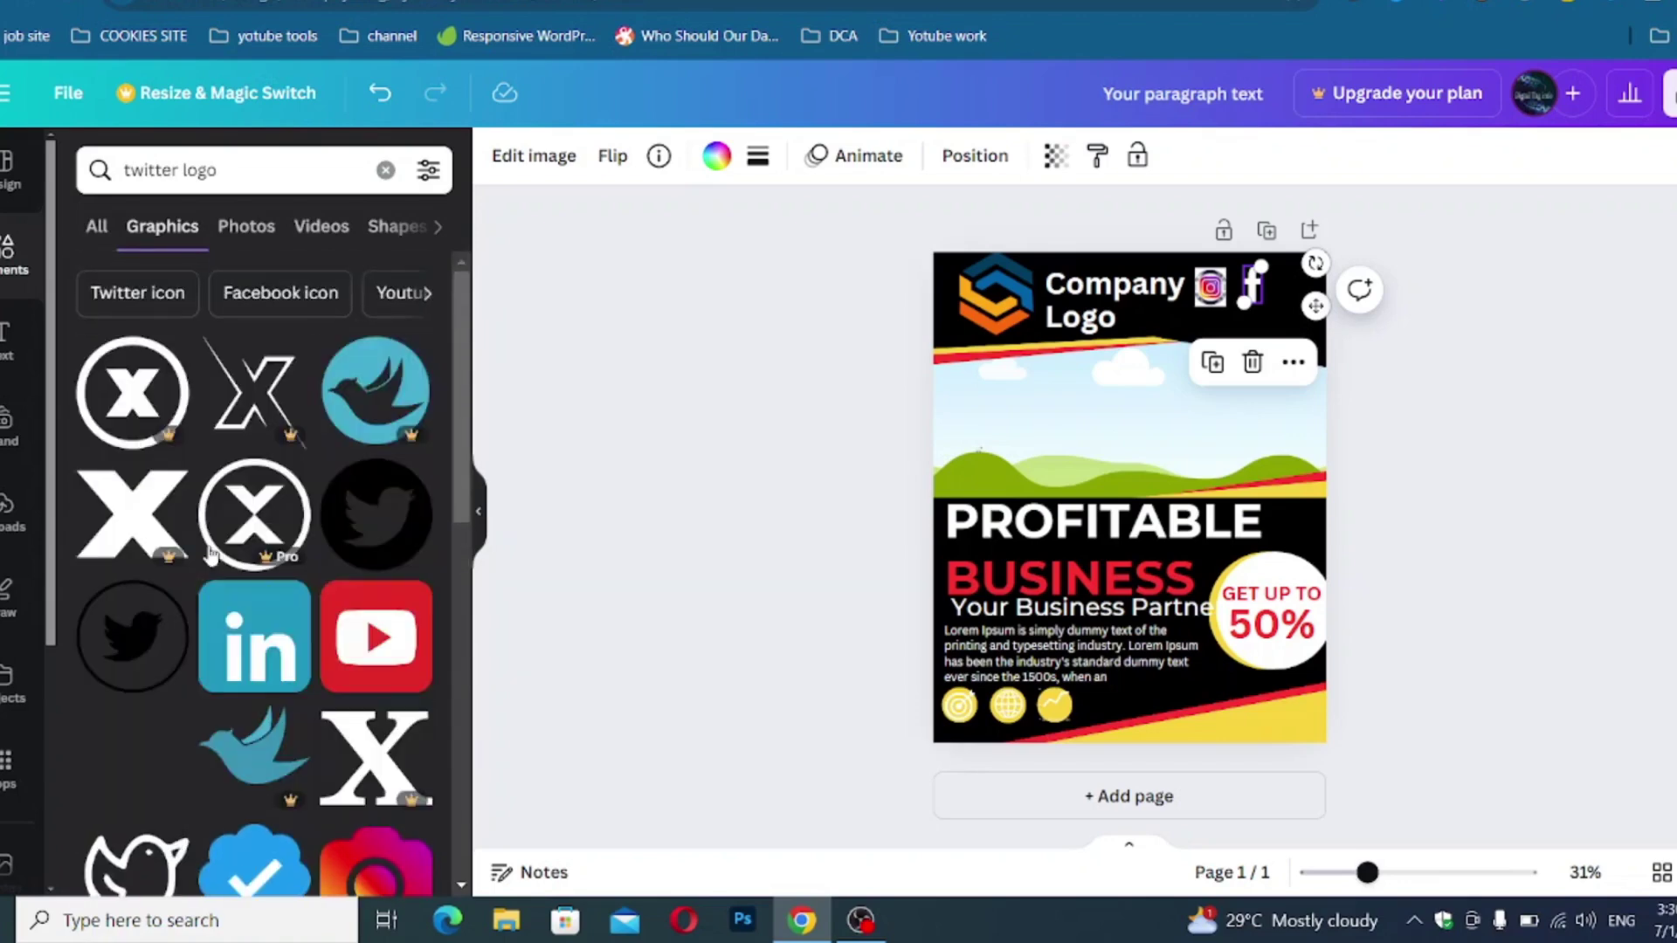
{"action": "scroll", "coordinate": [189, 595], "scroll_direction": "down", "scroll_amount": 15}
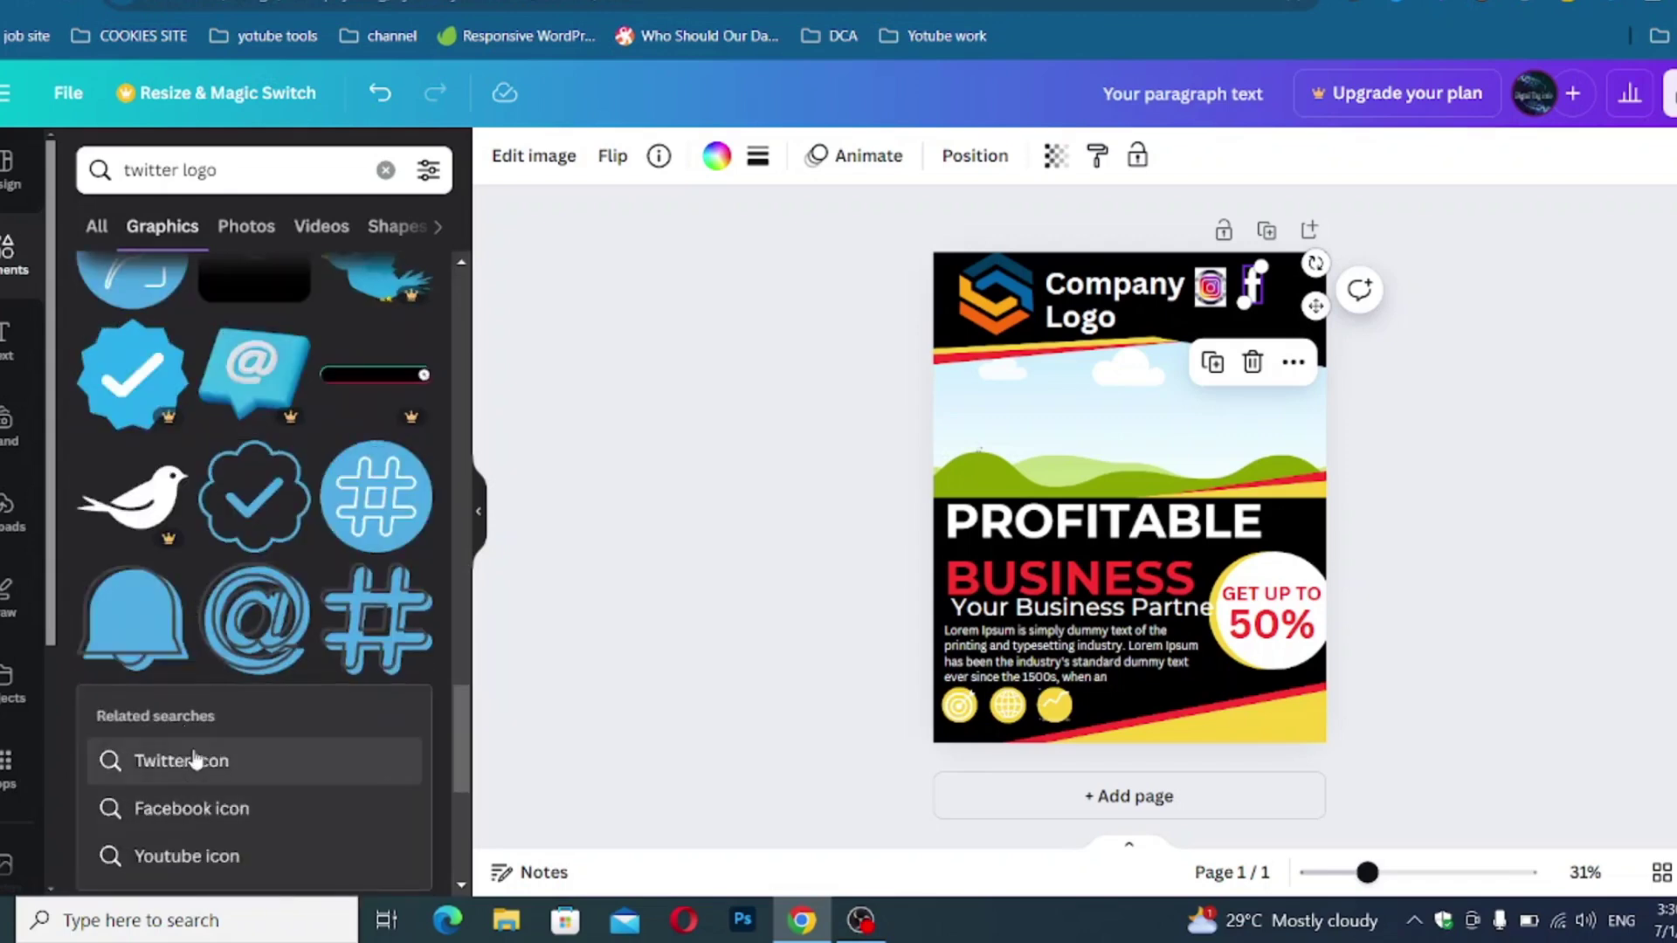
{"action": "left_click", "coordinate": [194, 760]}
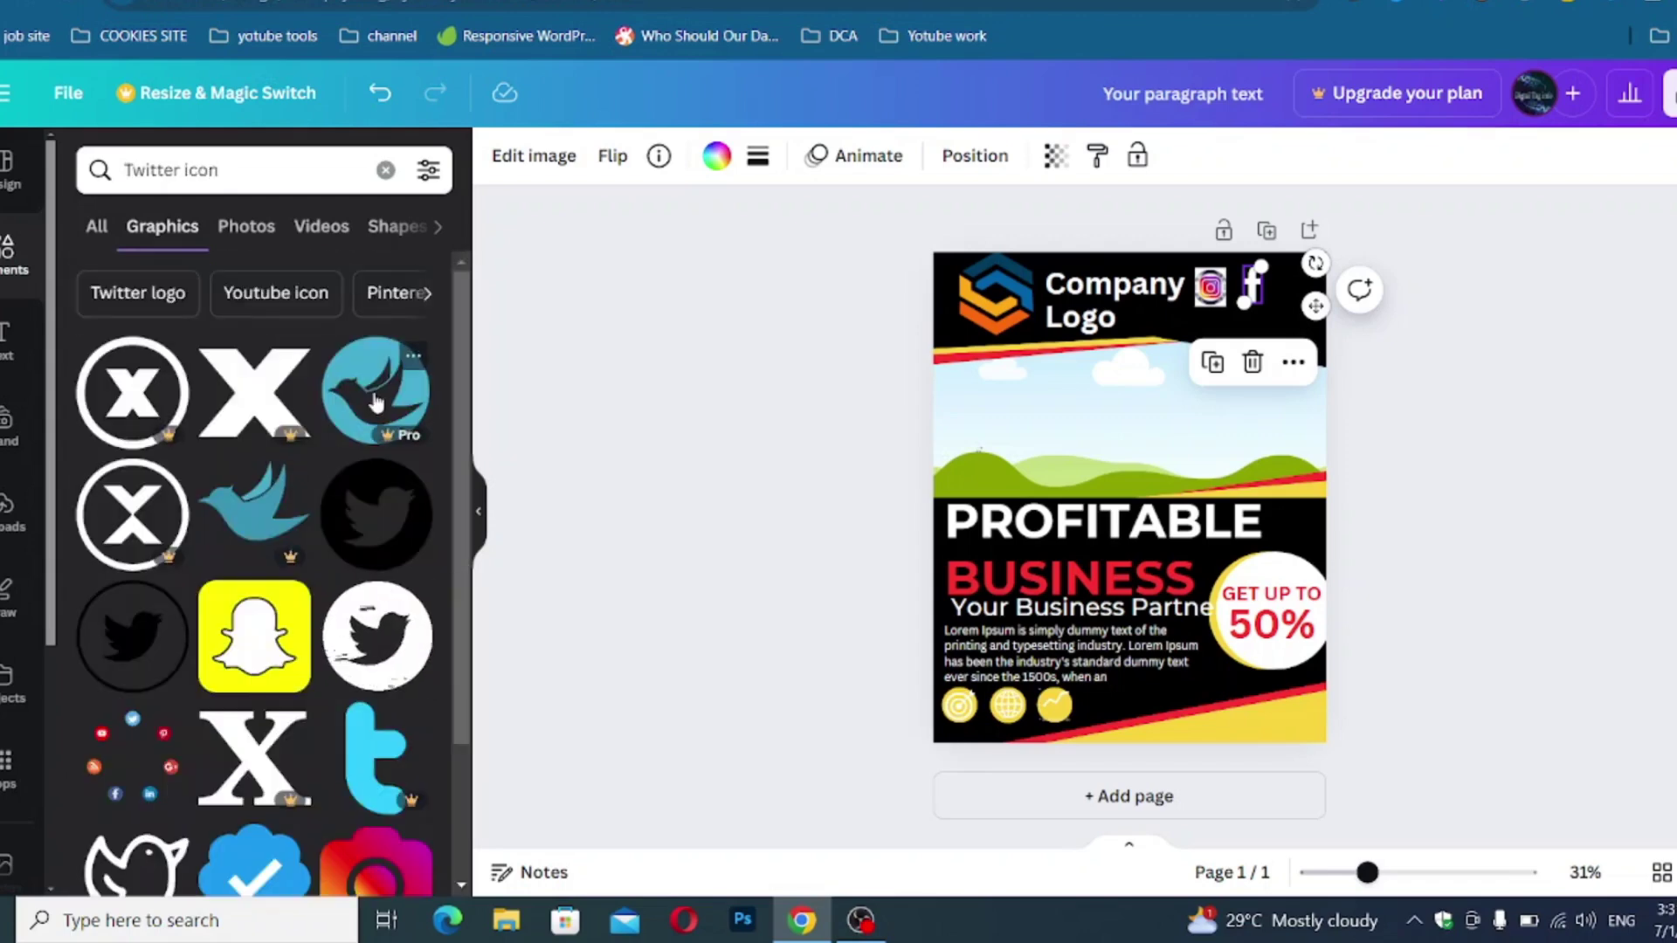
{"action": "scroll", "coordinate": [378, 550], "scroll_direction": "down", "scroll_amount": 3}
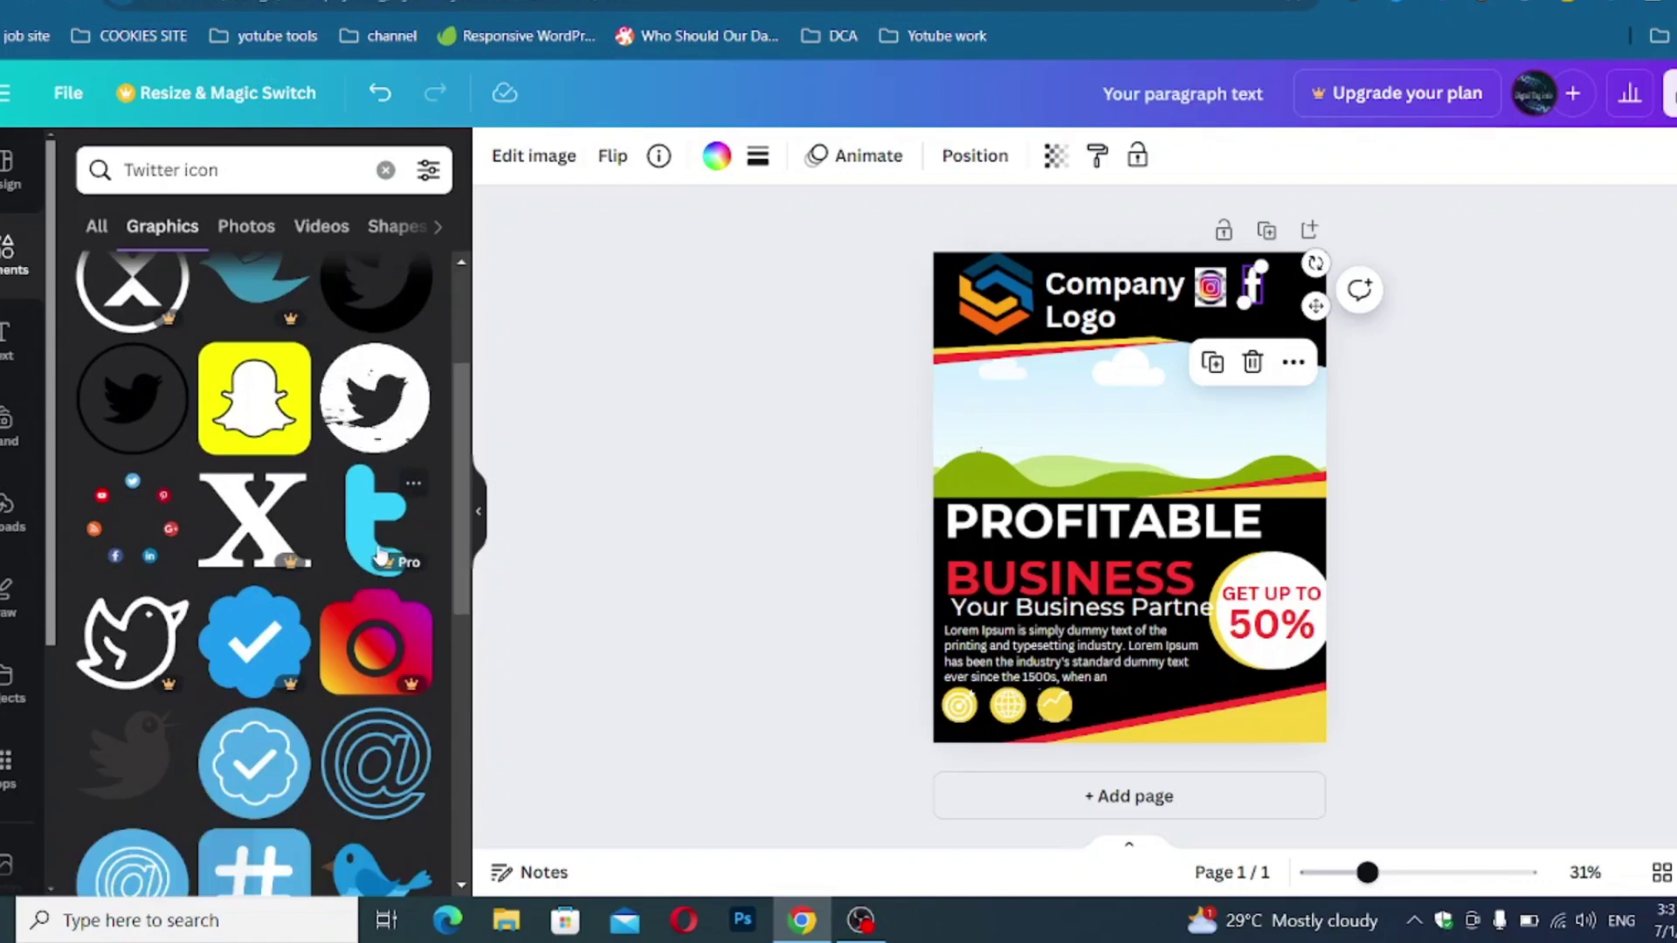
Try the light-blue "t" graphic as Twitter icon, shrunk next to the Facebook icon and recoloured white
{"action": "left_click_drag", "start_coordinate": [380, 555], "coordinate": [1290, 283]}
{"action": "left_click_drag", "start_coordinate": [1277, 260], "coordinate": [1203, 297]}
{"action": "left_click", "coordinate": [720, 164]}
{"action": "left_click", "coordinate": [289, 373]}
{"action": "left_click", "coordinate": [1558, 363]}
Adjust the Instagram, Facebook and Twitter icons so they form an evenly spaced row in the poster's header
{"action": "left_click", "coordinate": [1285, 290]}
{"action": "left_click", "coordinate": [1257, 292]}
{"action": "left_click", "coordinate": [1211, 289]}
{"action": "left_click", "coordinate": [1472, 331]}
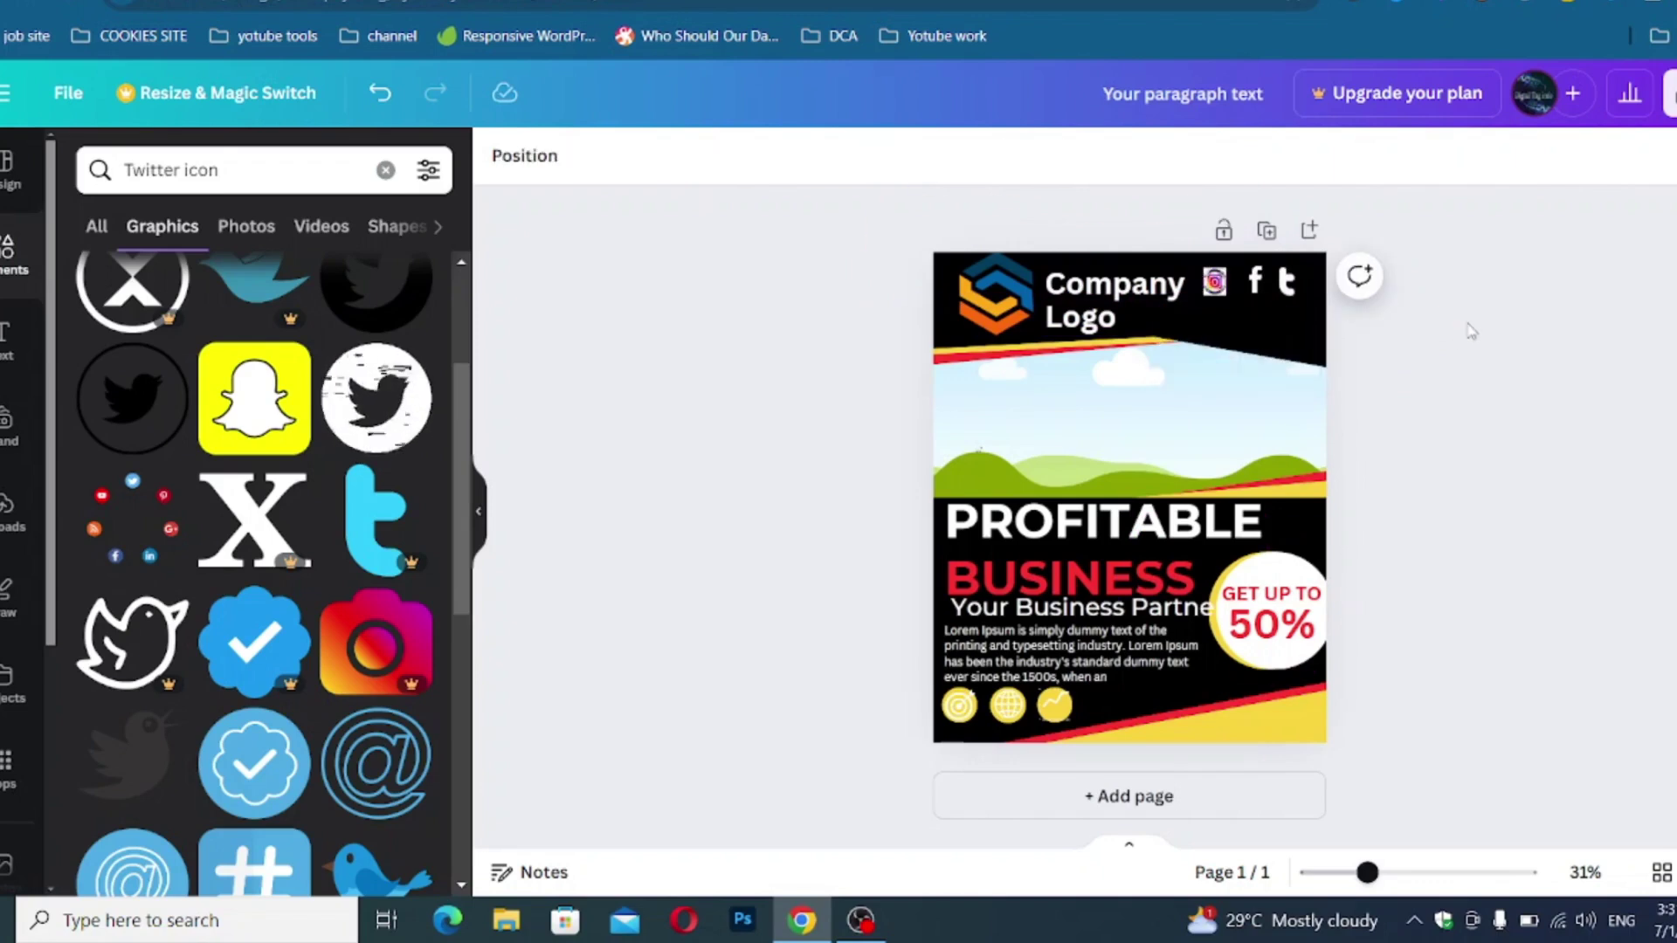
{"action": "left_click", "coordinate": [1254, 282]}
{"action": "left_click", "coordinate": [1416, 398]}
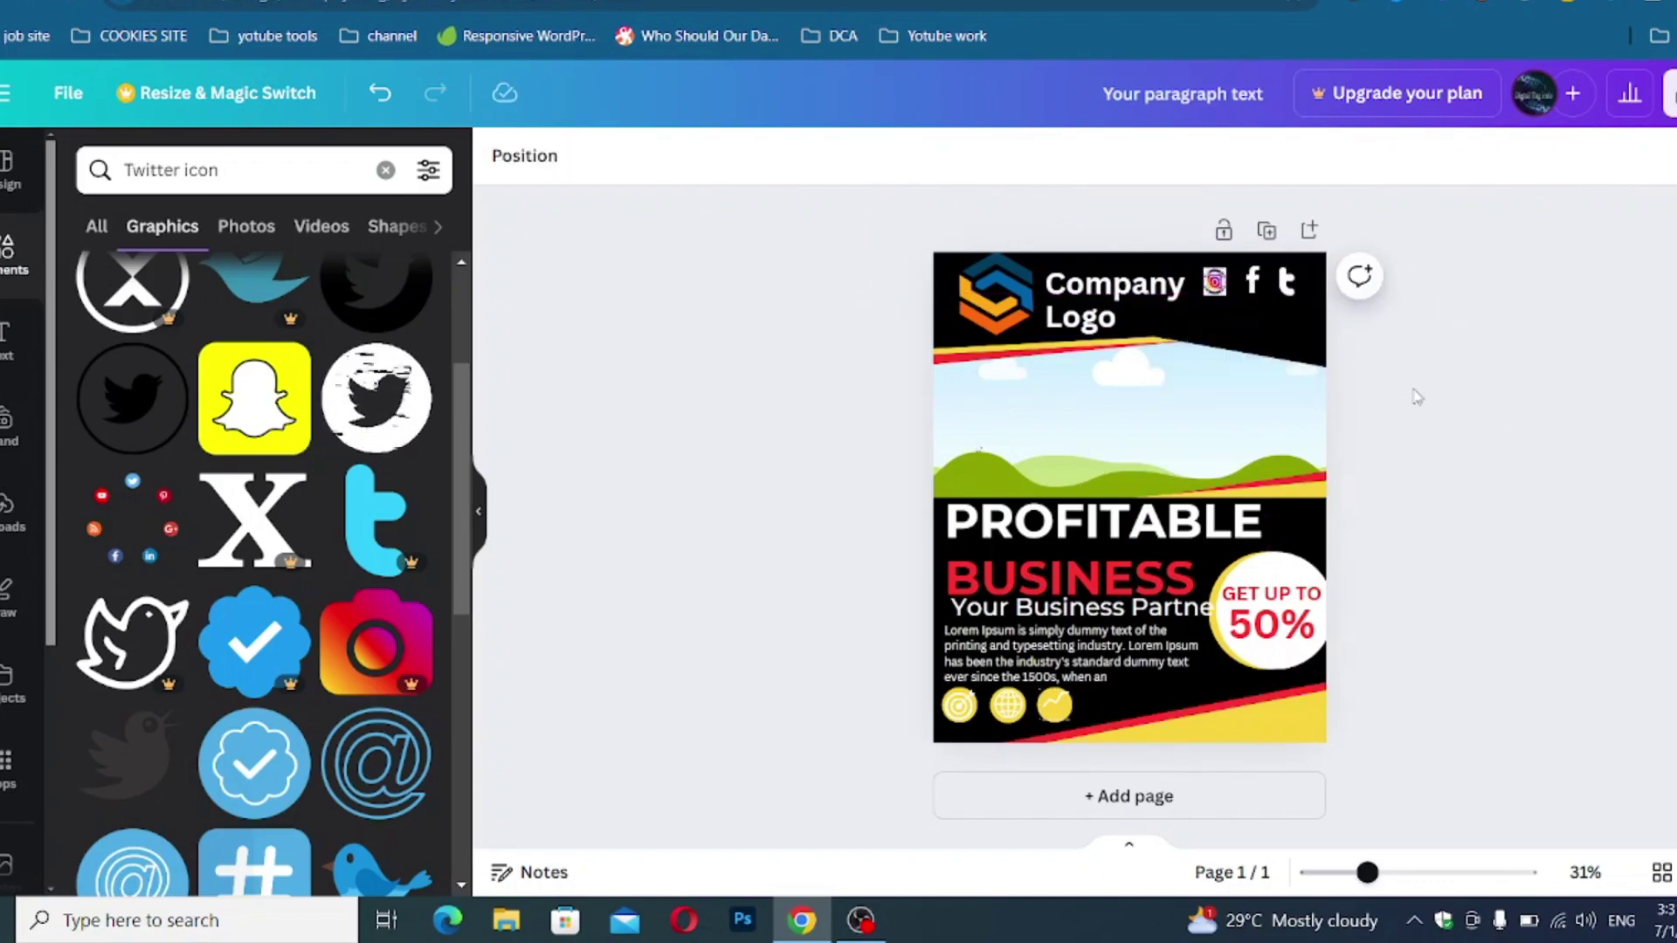
Replace the "t" icon with the outlined bird graphic, coloured white and shrunk to fit beside the Facebook icon, and clear the search
{"action": "left_click", "coordinate": [1285, 283]}
{"action": "key", "text": "Delete"}
{"action": "left_click_drag", "start_coordinate": [118, 635], "coordinate": [1266, 286]}
{"action": "left_click_drag", "start_coordinate": [1216, 373], "coordinate": [1268, 311]}
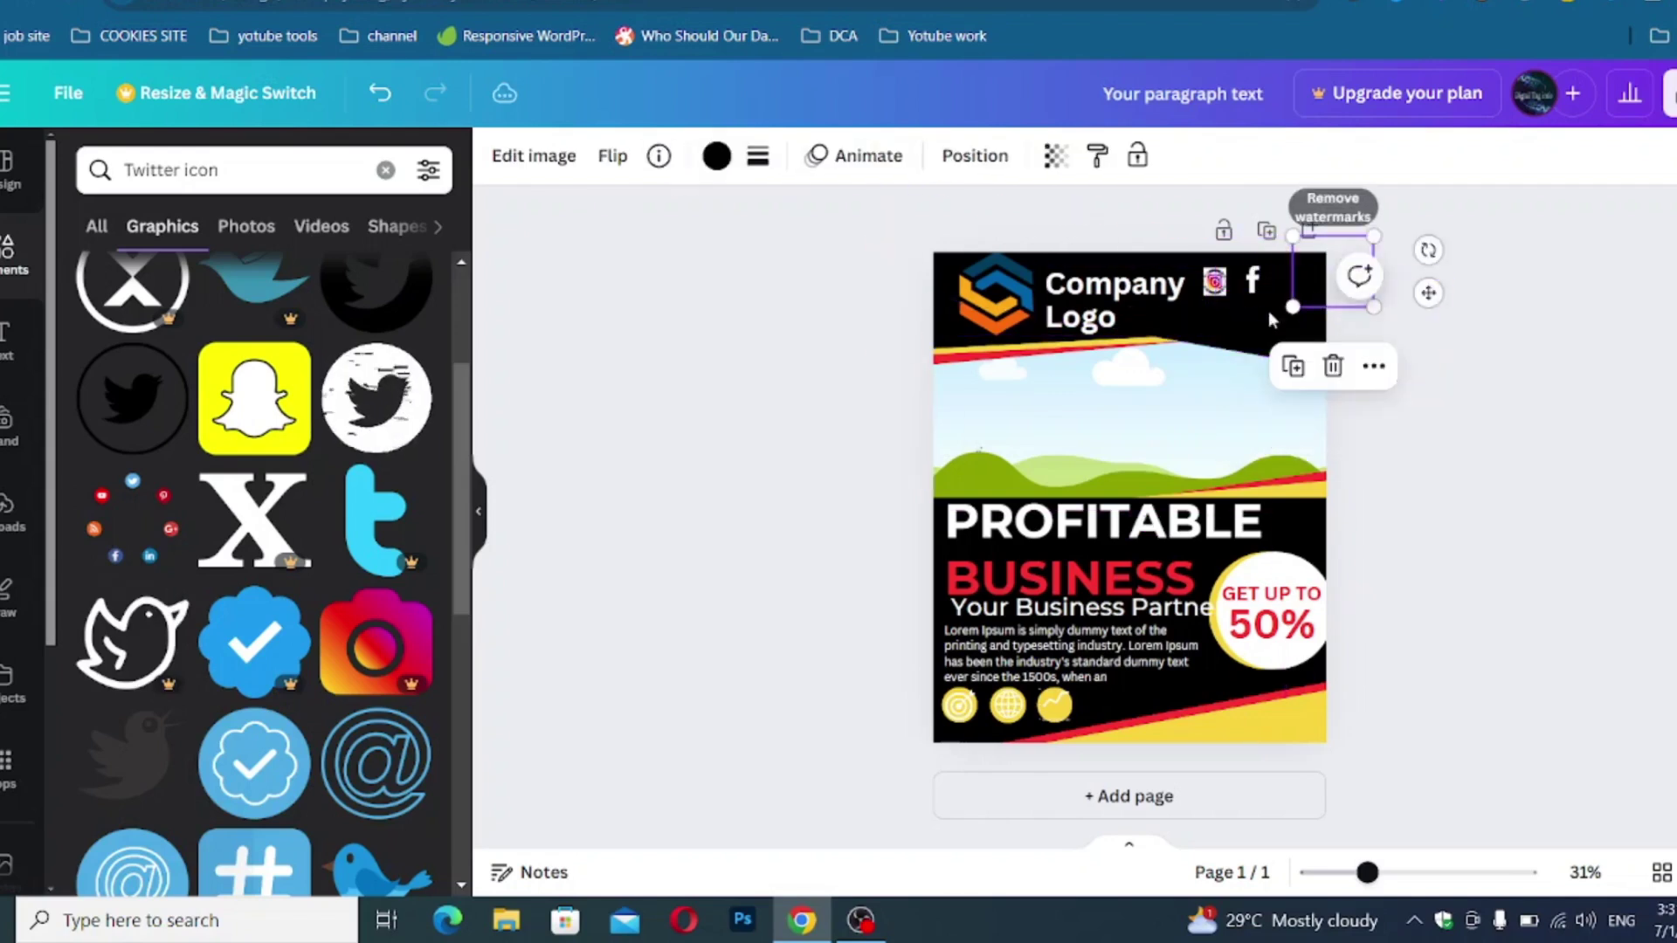
{"action": "left_click", "coordinate": [717, 156]}
{"action": "left_click", "coordinate": [218, 365]}
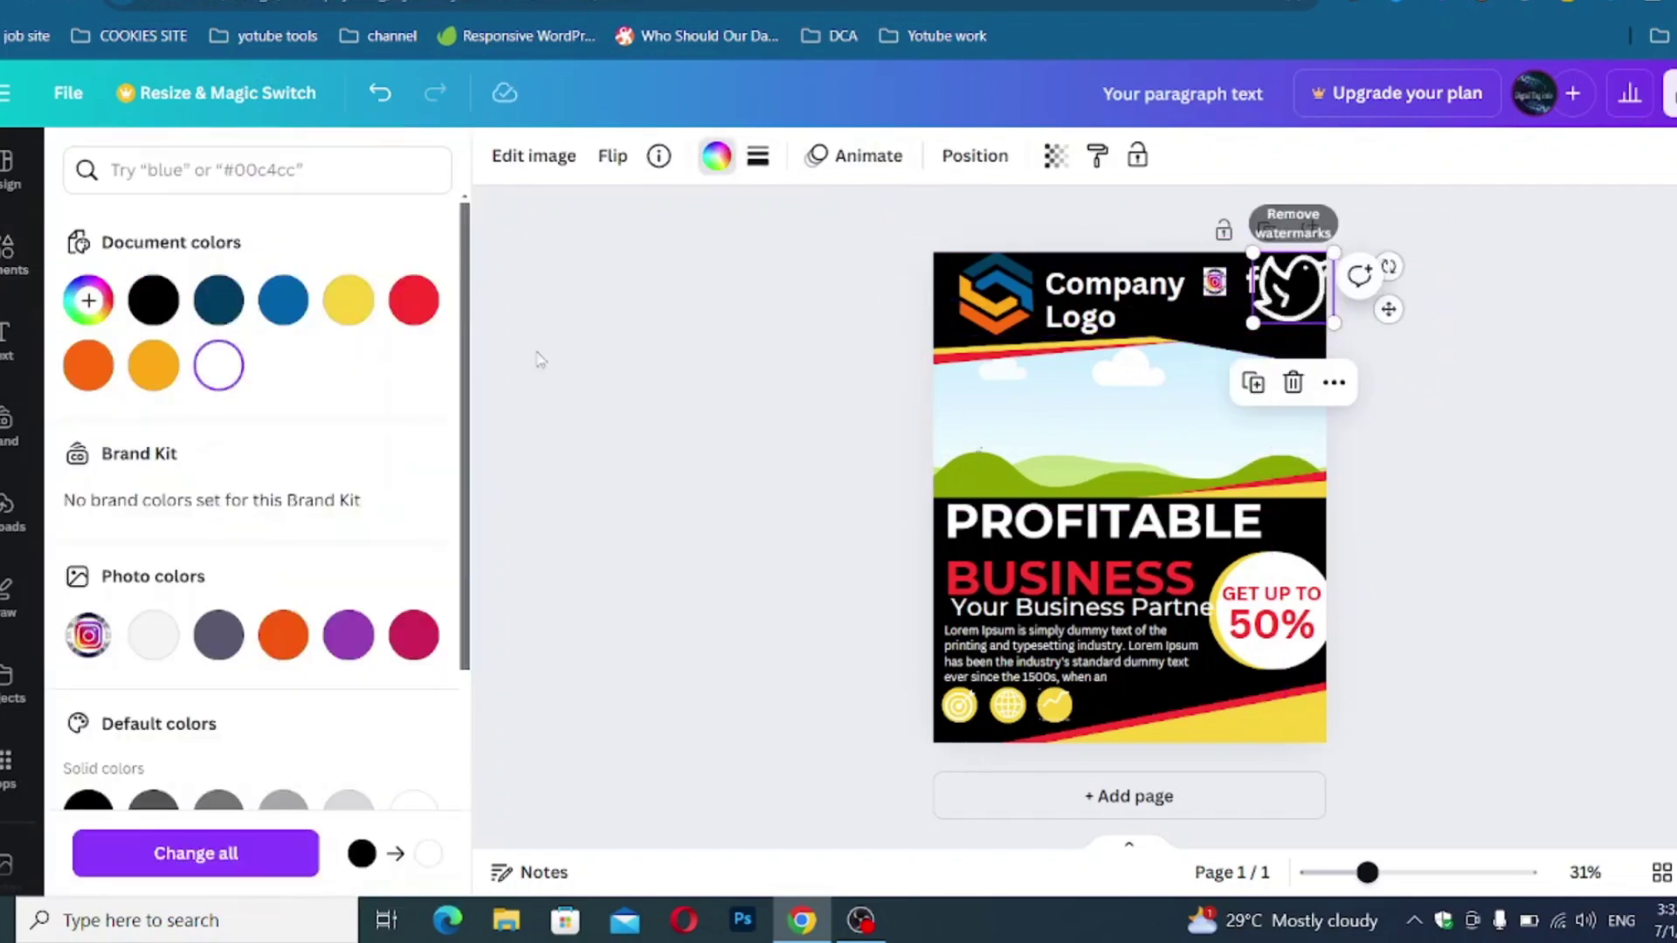
{"action": "left_click_drag", "start_coordinate": [1286, 302], "coordinate": [1285, 294]}
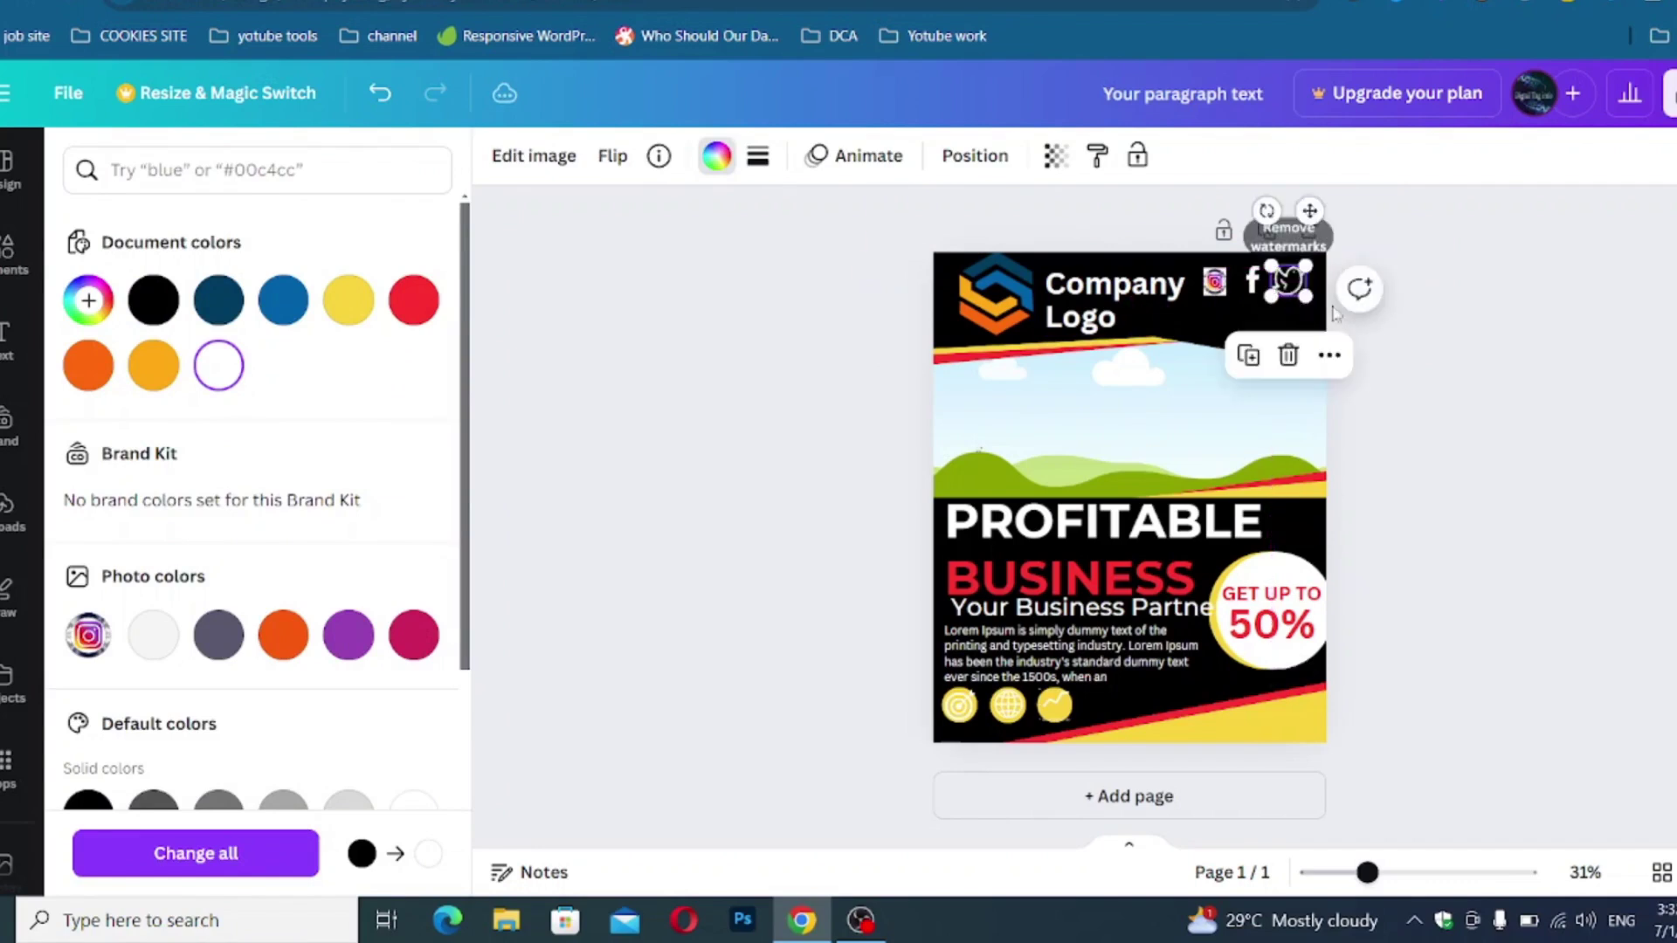
{"action": "left_click", "coordinate": [1528, 388]}
{"action": "left_click", "coordinate": [385, 169]}
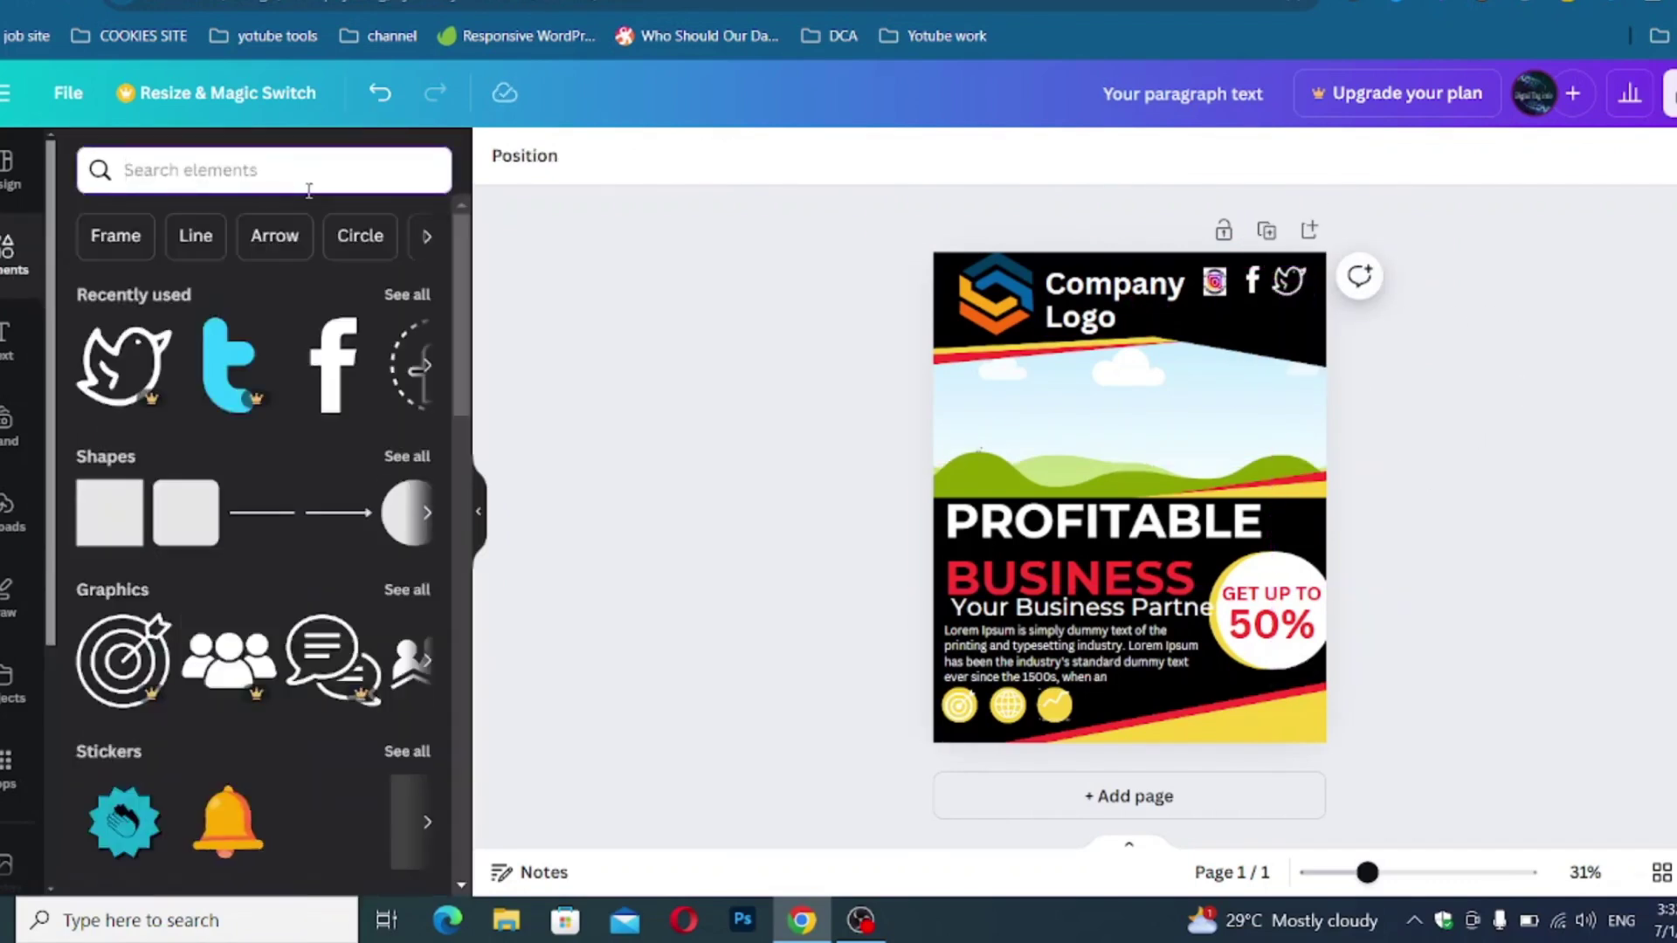
{"action": "left_click", "coordinate": [865, 928]}
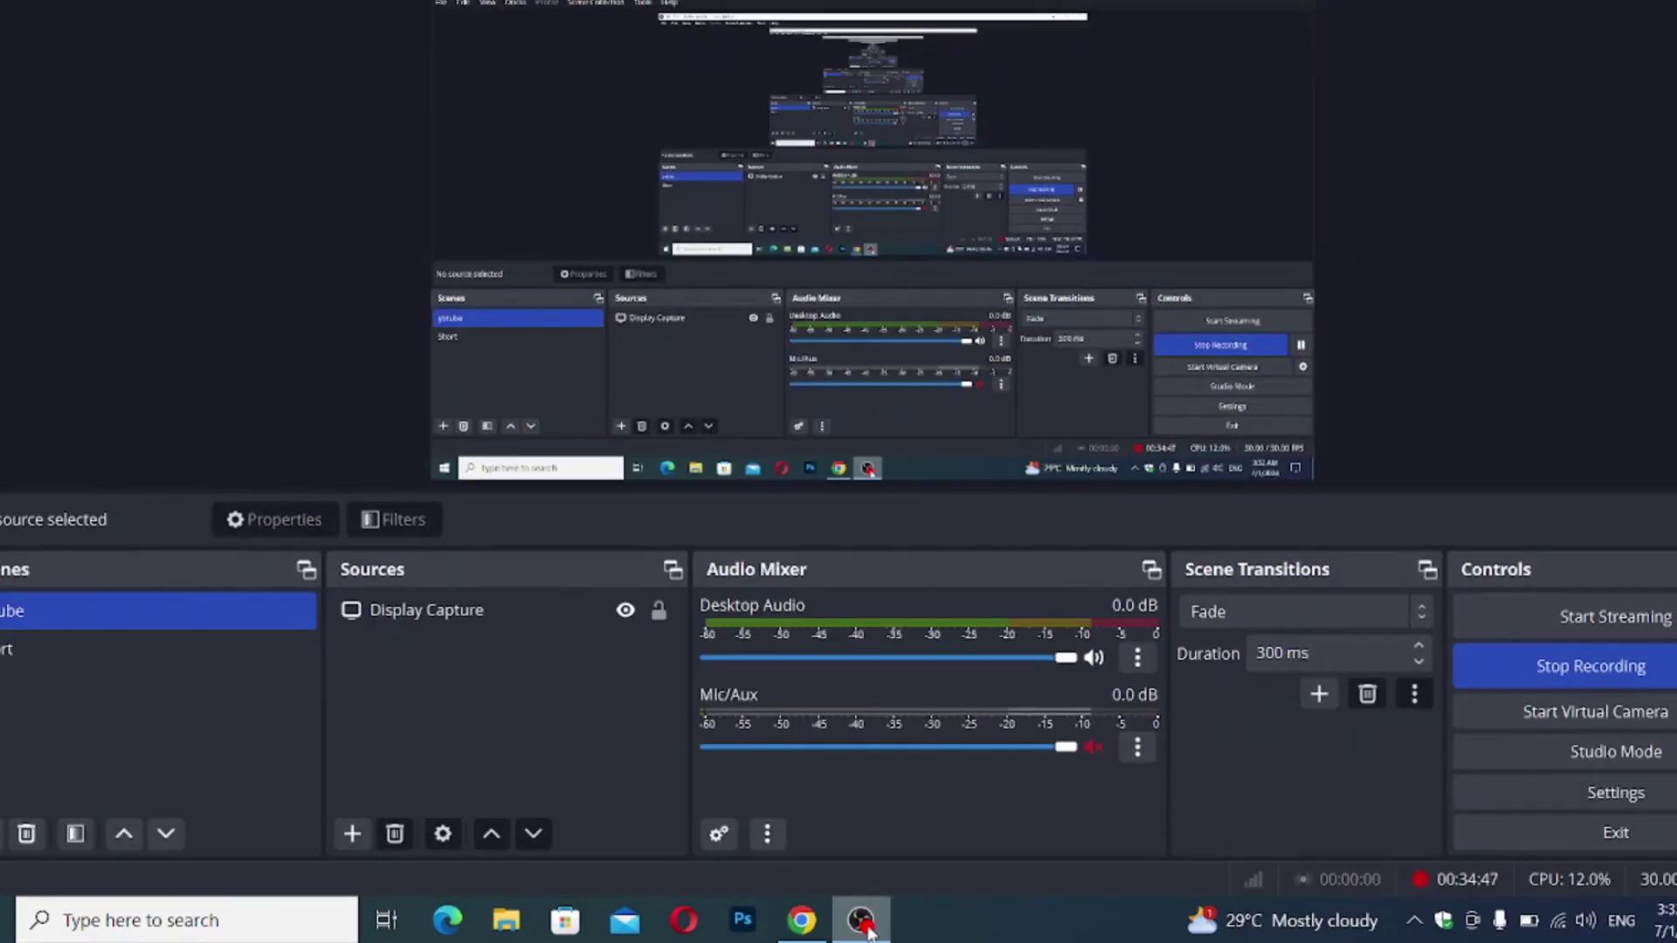
{"action": "left_click", "coordinate": [867, 927]}
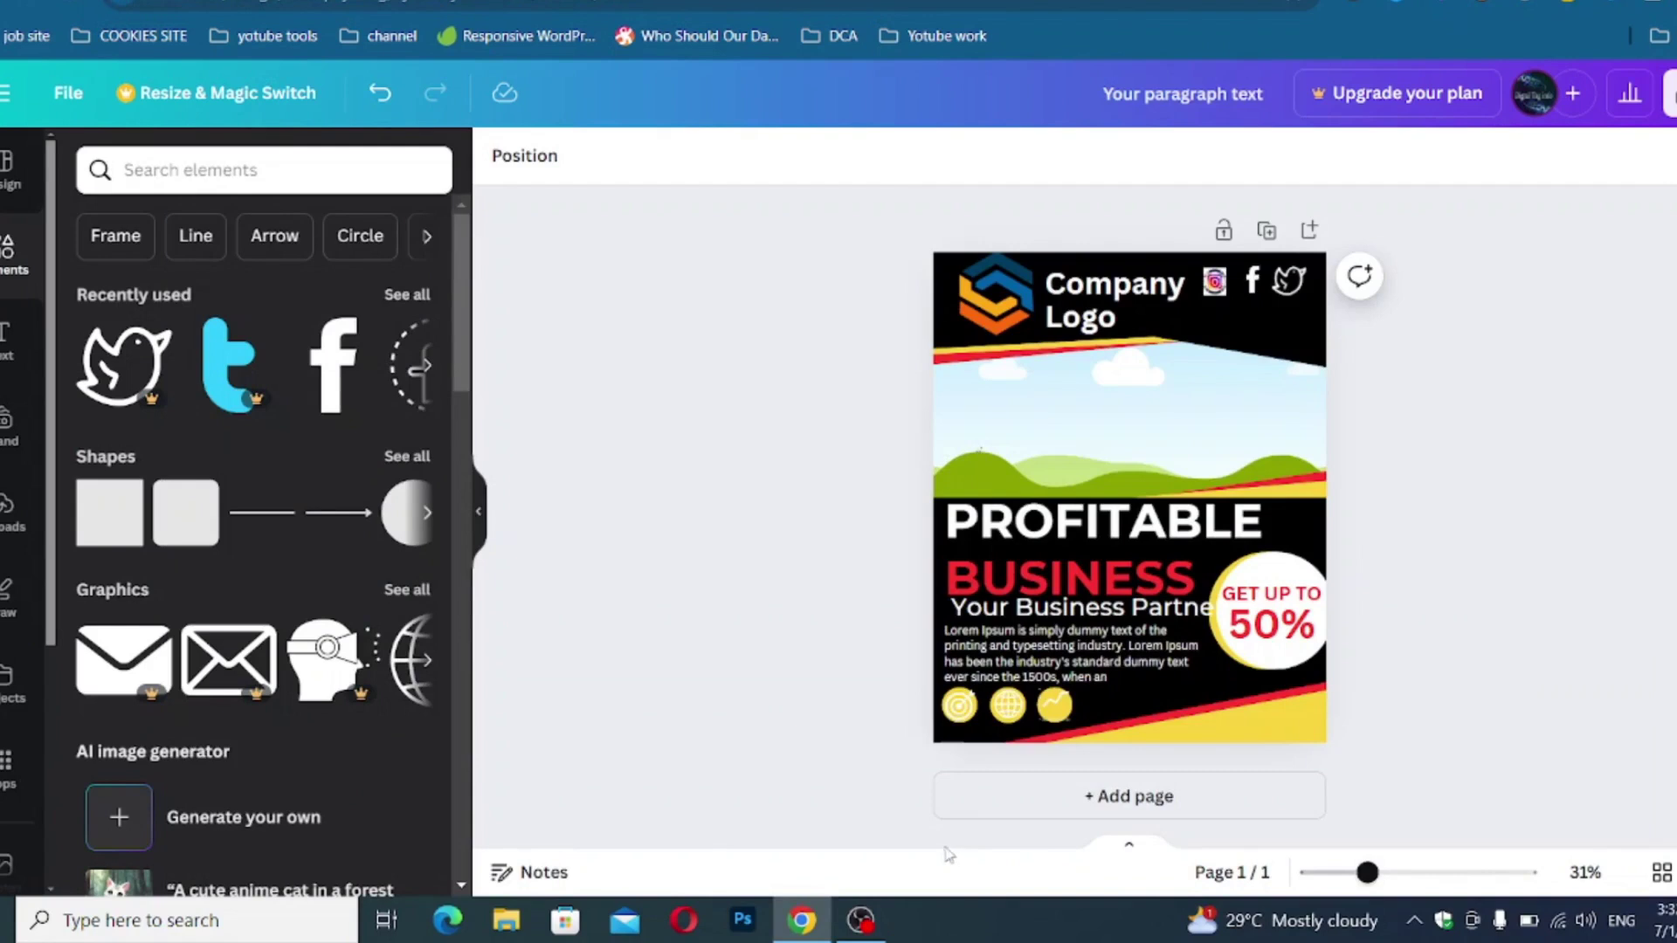
Search the elements for "building image", fill the poster's photo frame with the first skyscraper photo and browse further building photos
{"action": "left_click", "coordinate": [185, 169]}
{"action": "type", "text": "building image"}
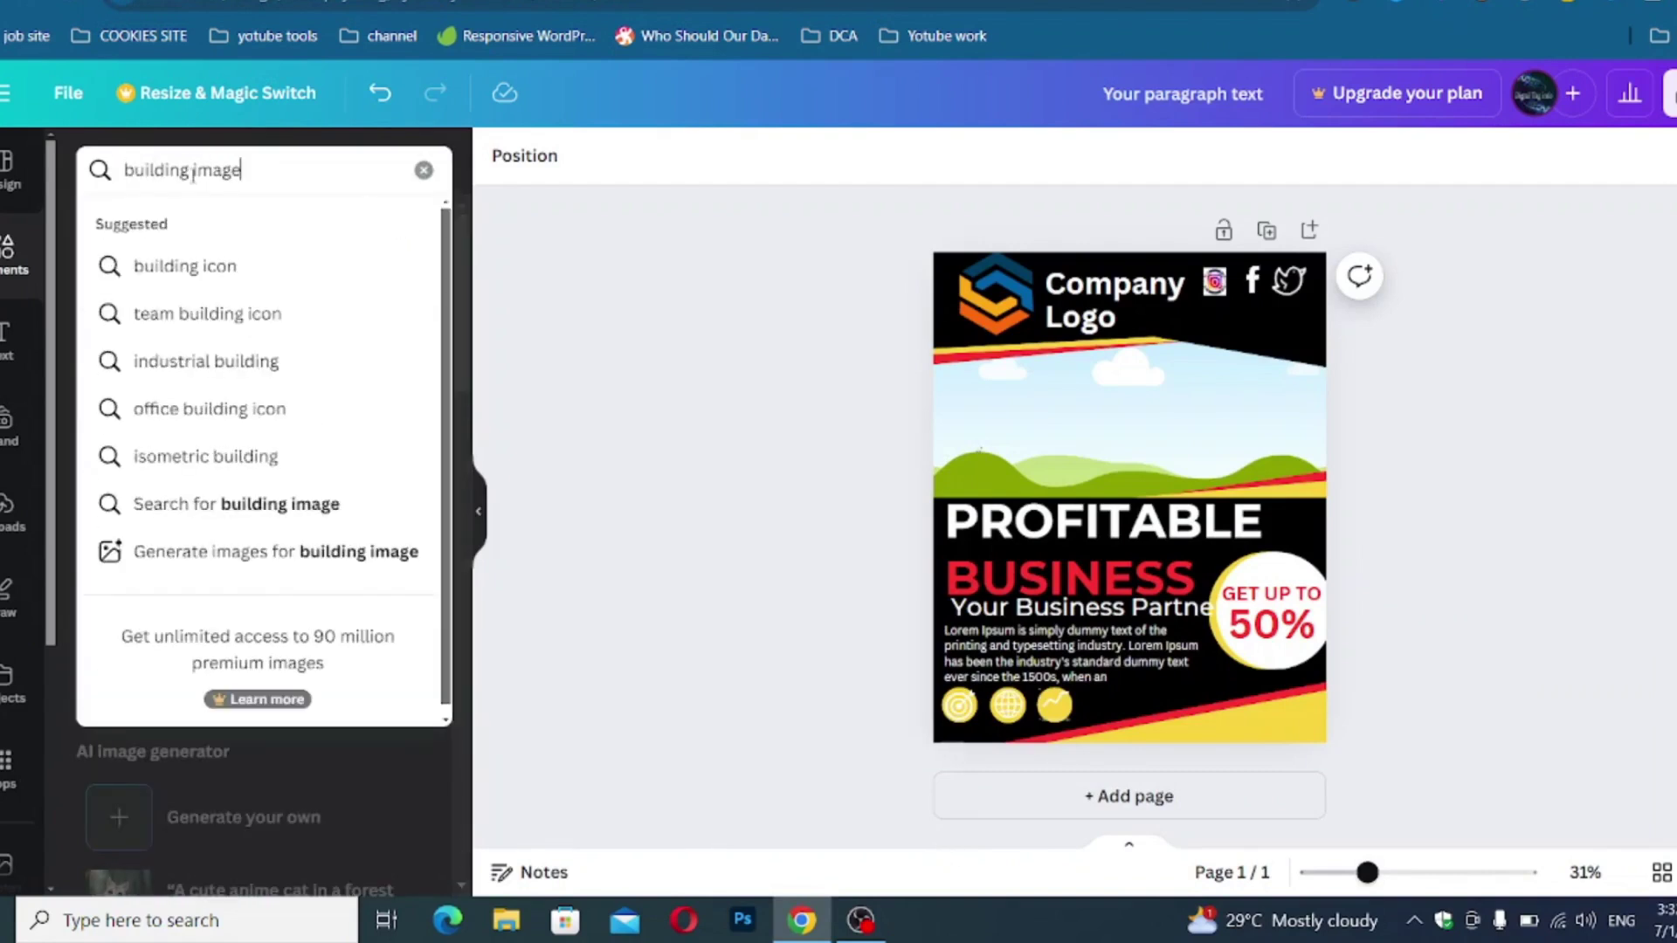
{"action": "key", "text": "Return"}
{"action": "scroll", "coordinate": [174, 477], "scroll_direction": "down", "scroll_amount": 2}
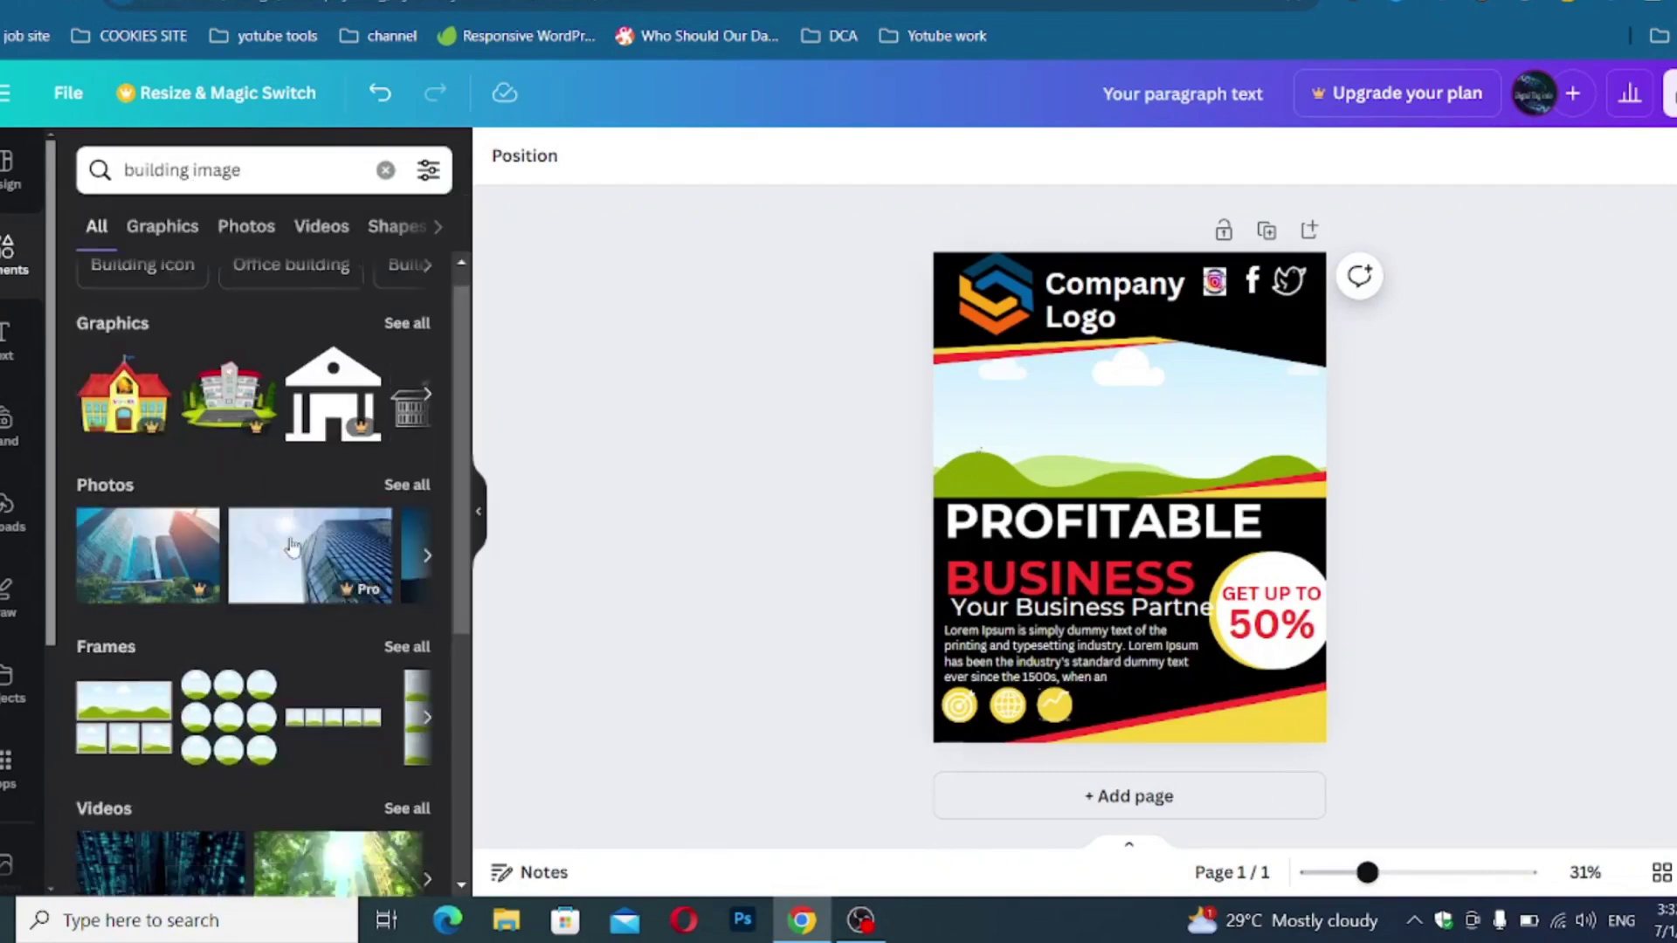
{"action": "left_click_drag", "start_coordinate": [165, 483], "coordinate": [1127, 419]}
{"action": "left_click", "coordinate": [427, 465]}
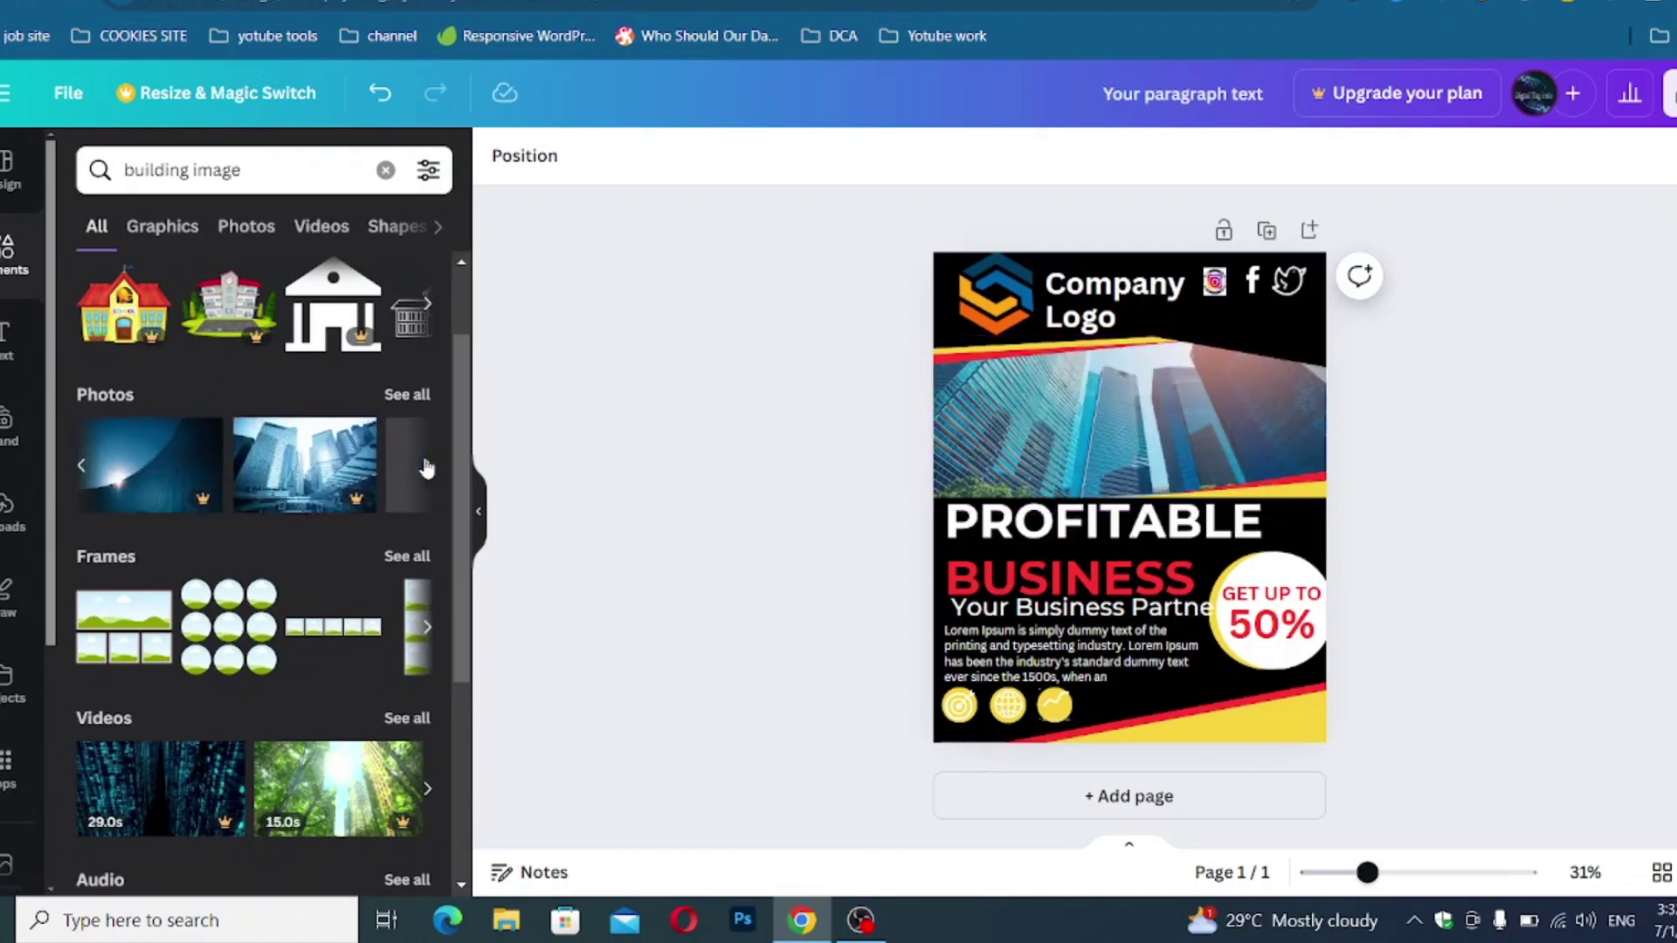
Replace the poster's framed building photo with the wide-angle shot of curved glass towers around a plaza at dusk
{"action": "left_click", "coordinate": [271, 463]}
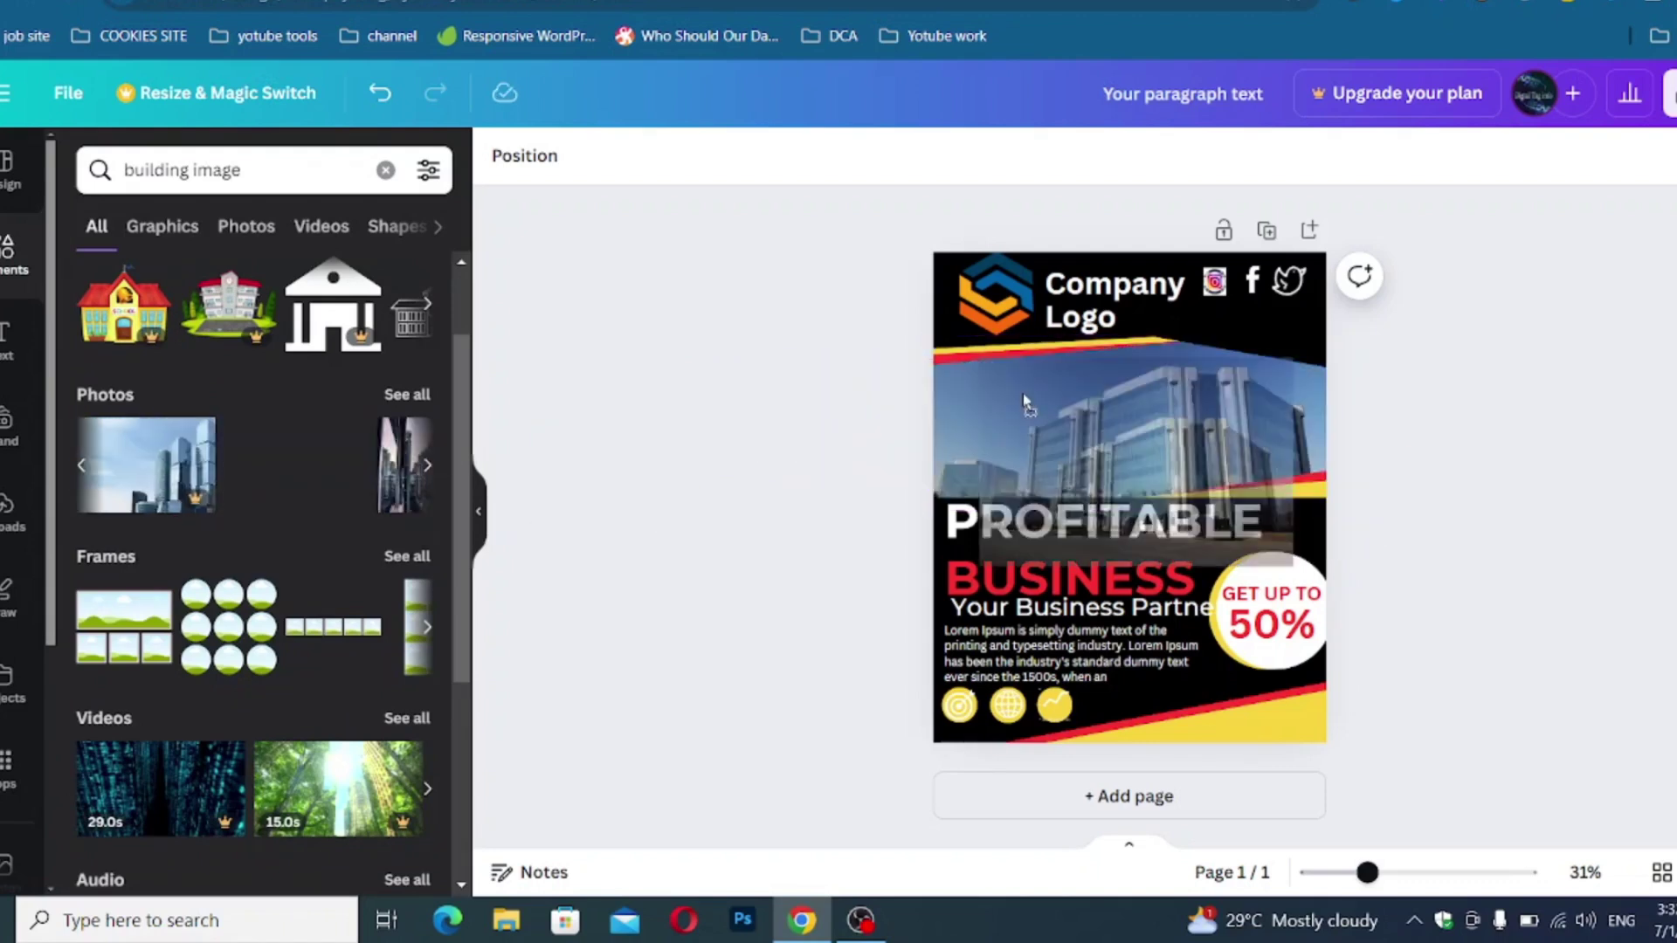
{"action": "left_click", "coordinate": [427, 464]}
{"action": "left_click", "coordinate": [407, 395]}
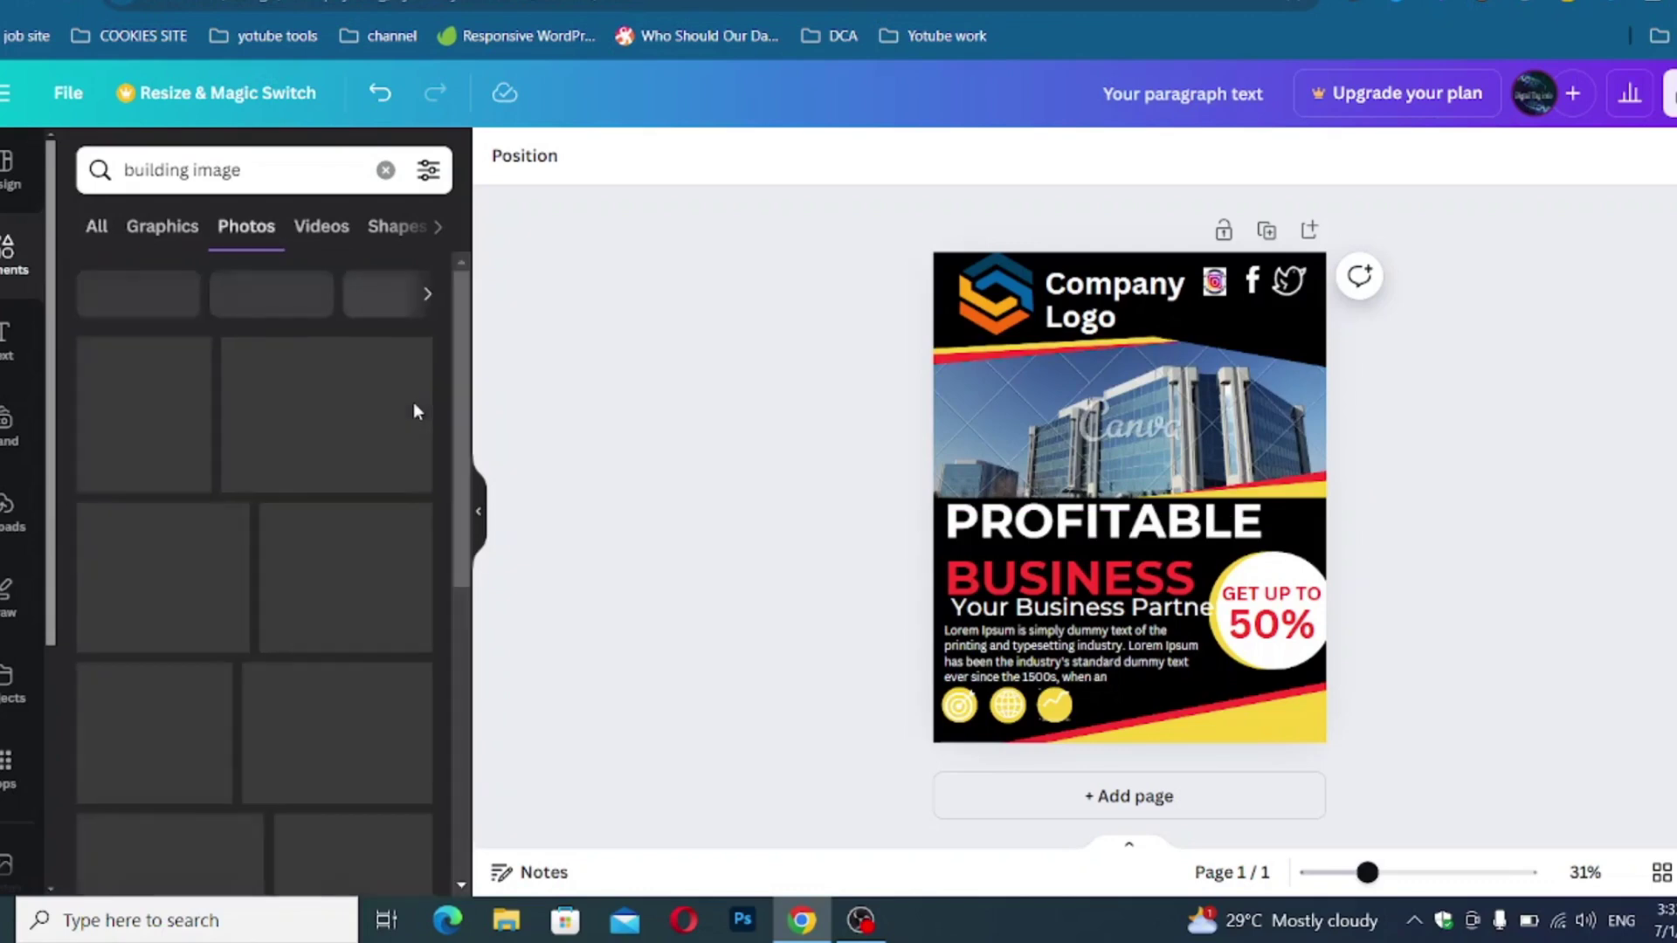
{"action": "scroll", "coordinate": [414, 410], "scroll_direction": "down", "scroll_amount": 3}
{"action": "left_click_drag", "start_coordinate": [196, 668], "coordinate": [1266, 419]}
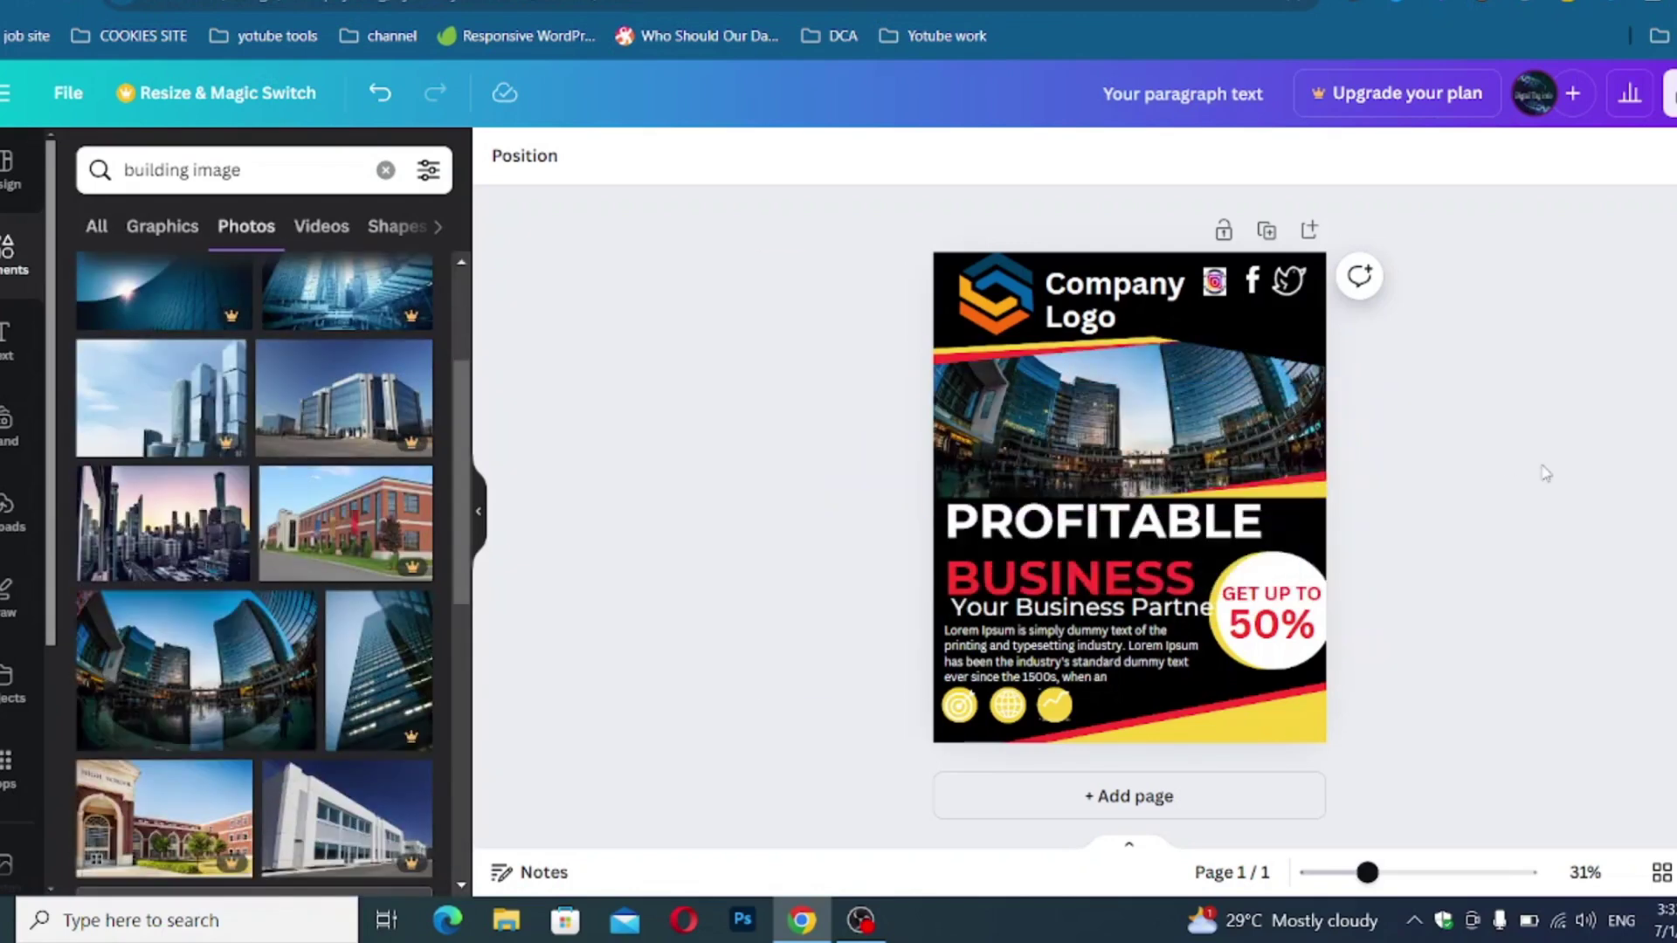
{"action": "scroll", "coordinate": [259, 651], "scroll_direction": "down", "scroll_amount": 3}
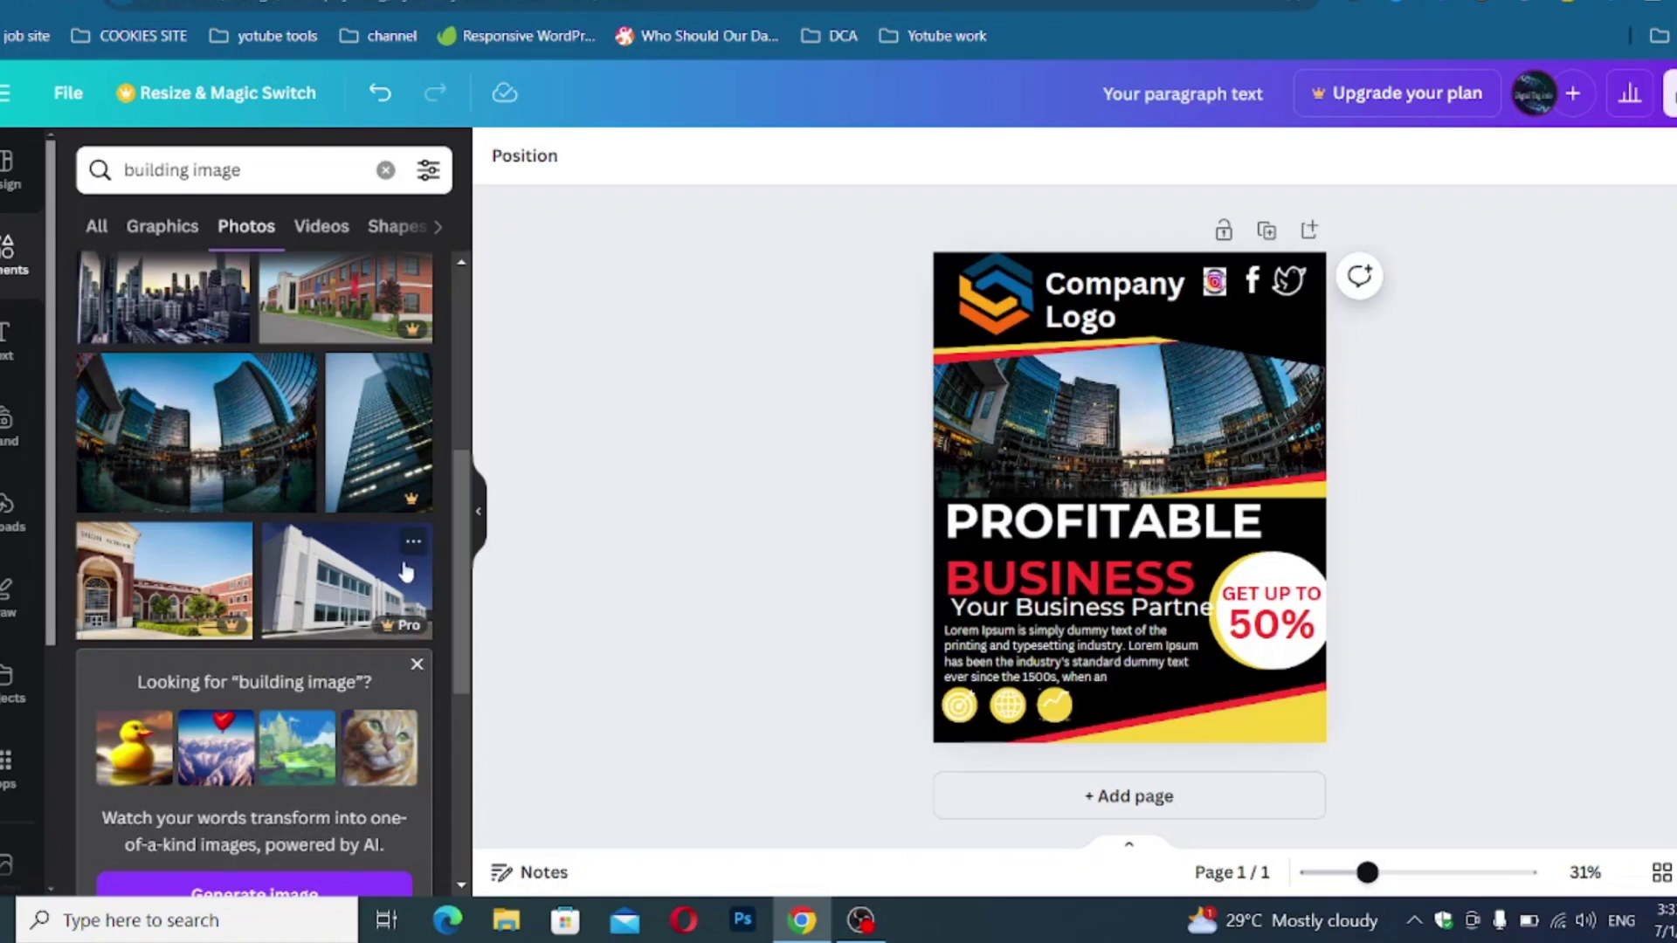
Try shifting the white and yellow offer circles slightly right to uncover the end of the "Your Business Partner" tagline
{"action": "left_click", "coordinate": [1214, 620]}
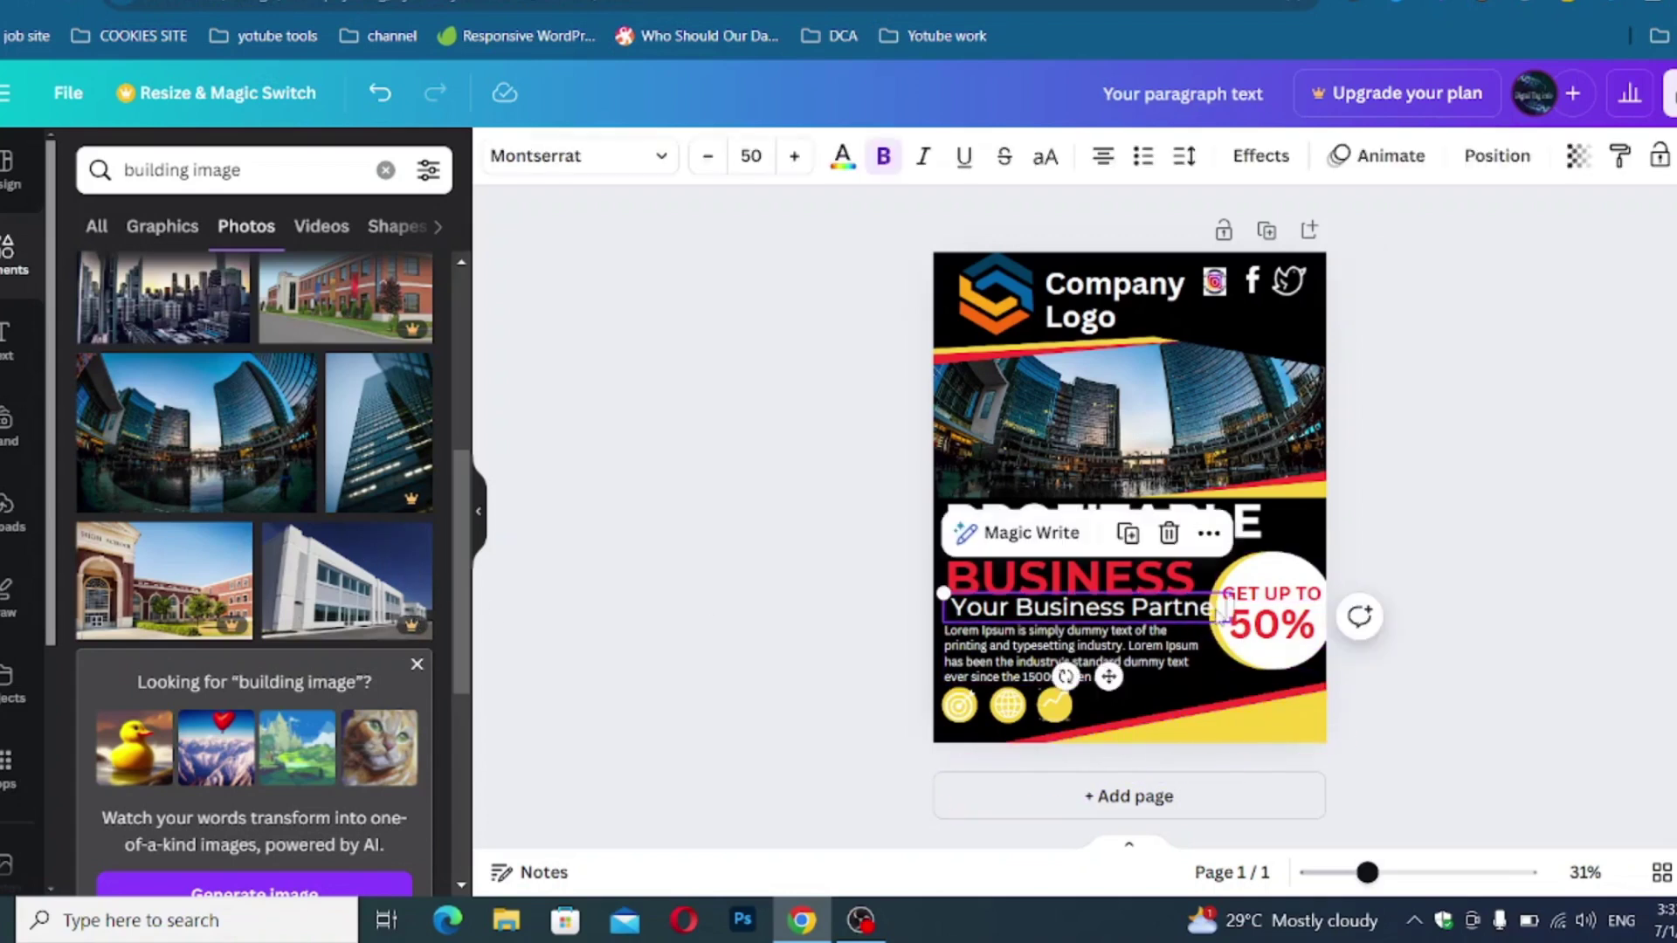
{"action": "left_click", "coordinate": [1242, 662]}
{"action": "left_click", "coordinate": [1242, 662]}
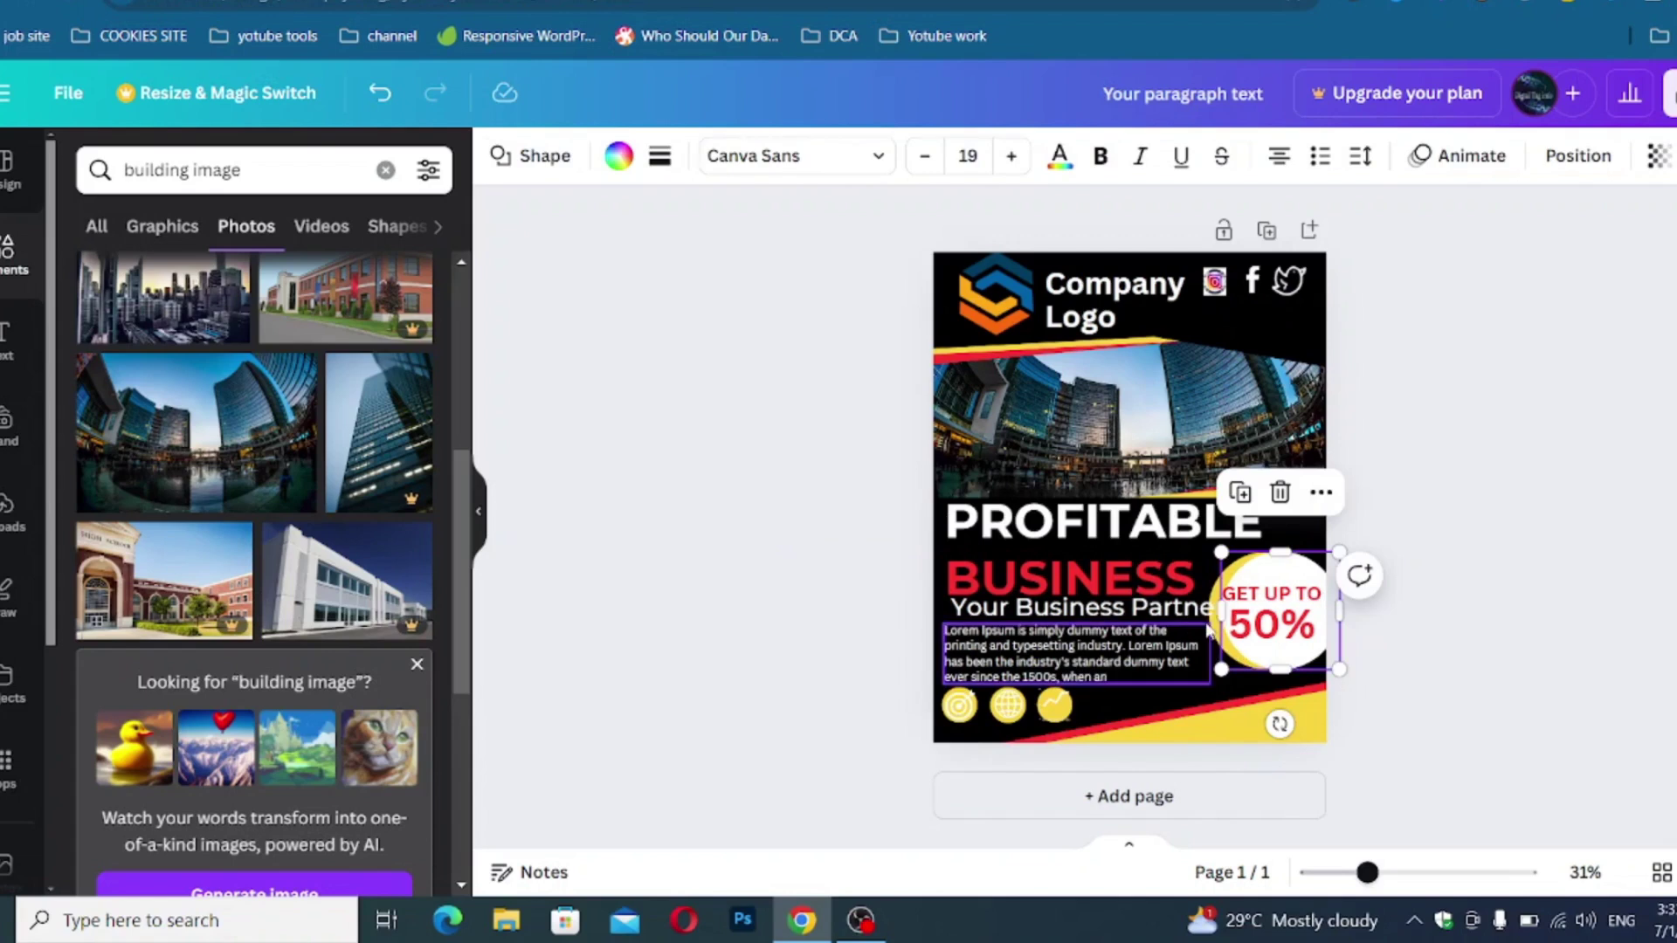
{"action": "left_click_drag", "start_coordinate": [1218, 618], "coordinate": [1227, 623]}
{"action": "left_click", "coordinate": [1225, 587]}
{"action": "left_click", "coordinate": [1233, 562]}
{"action": "left_click", "coordinate": [1215, 595]}
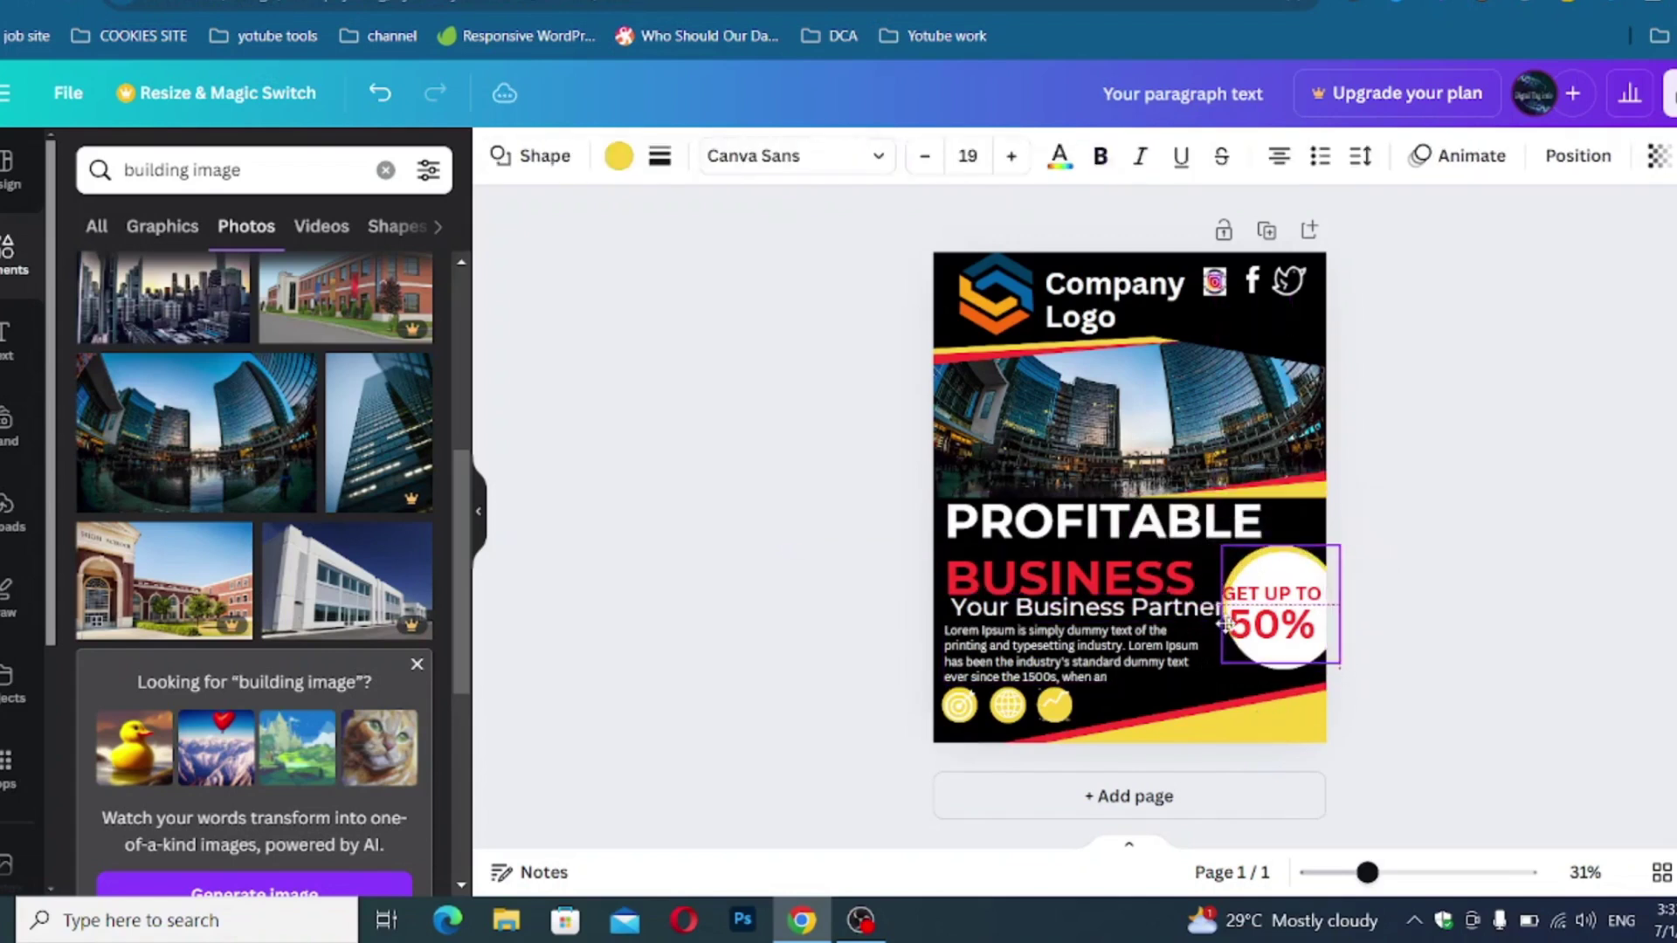
{"action": "left_click", "coordinate": [1471, 556]}
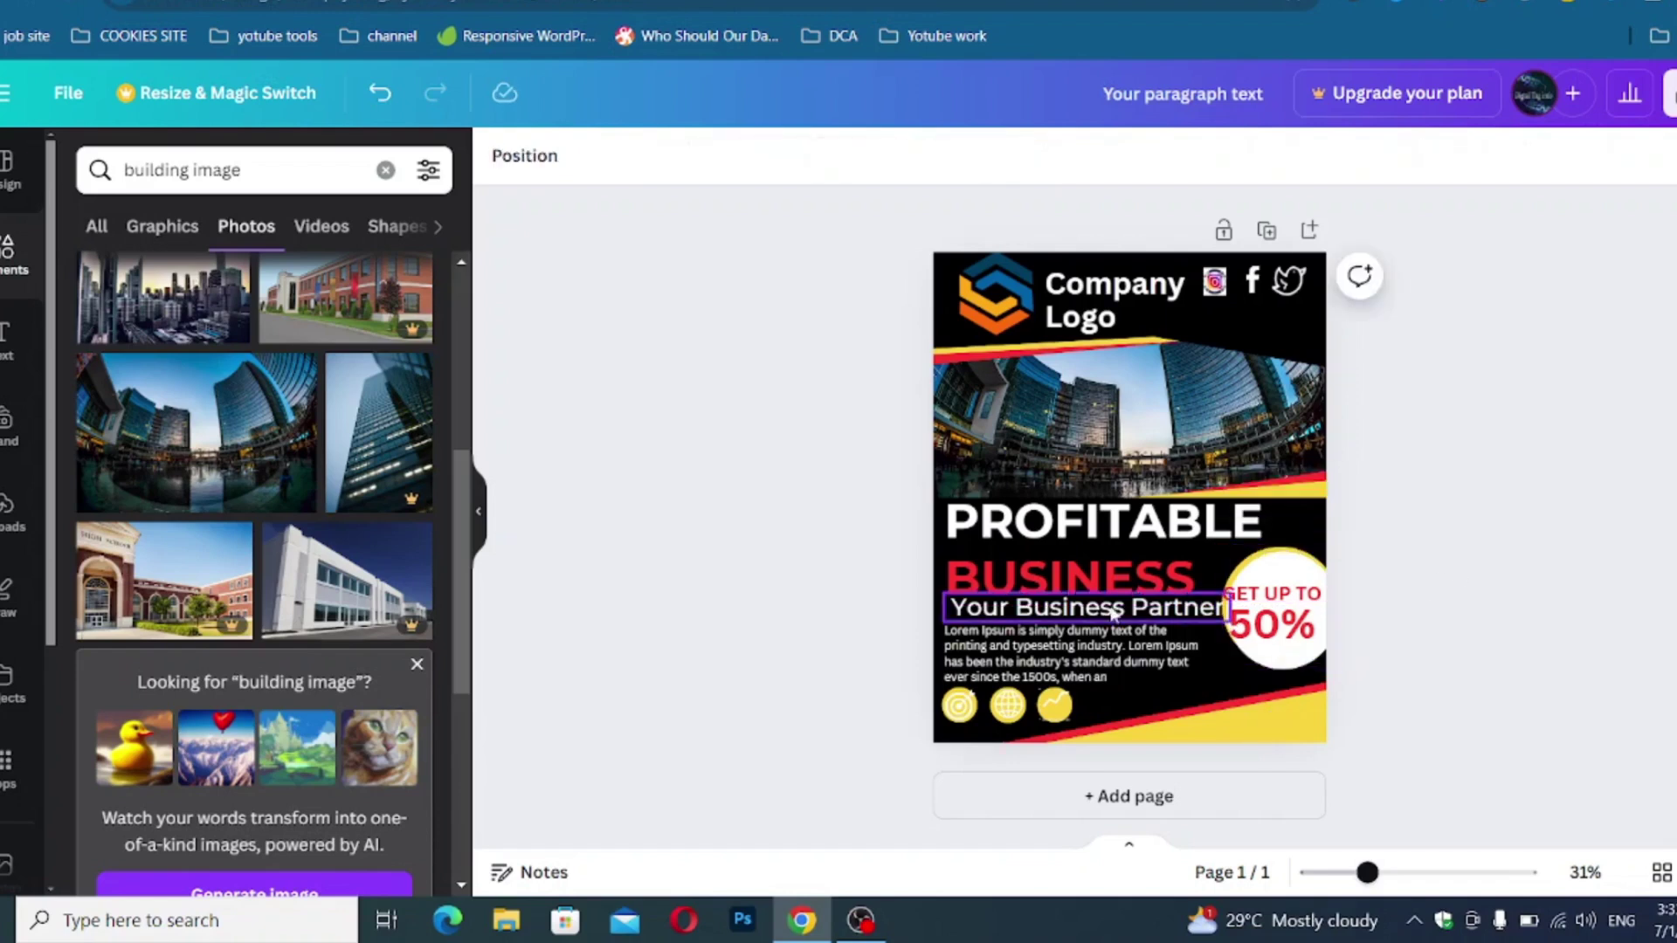
Try nudging the tagline left and repositioning the offer circles behind the "GET UP TO 50%" text
{"action": "left_click_drag", "start_coordinate": [1113, 614], "coordinate": [1103, 616]}
{"action": "left_click", "coordinate": [1284, 555]}
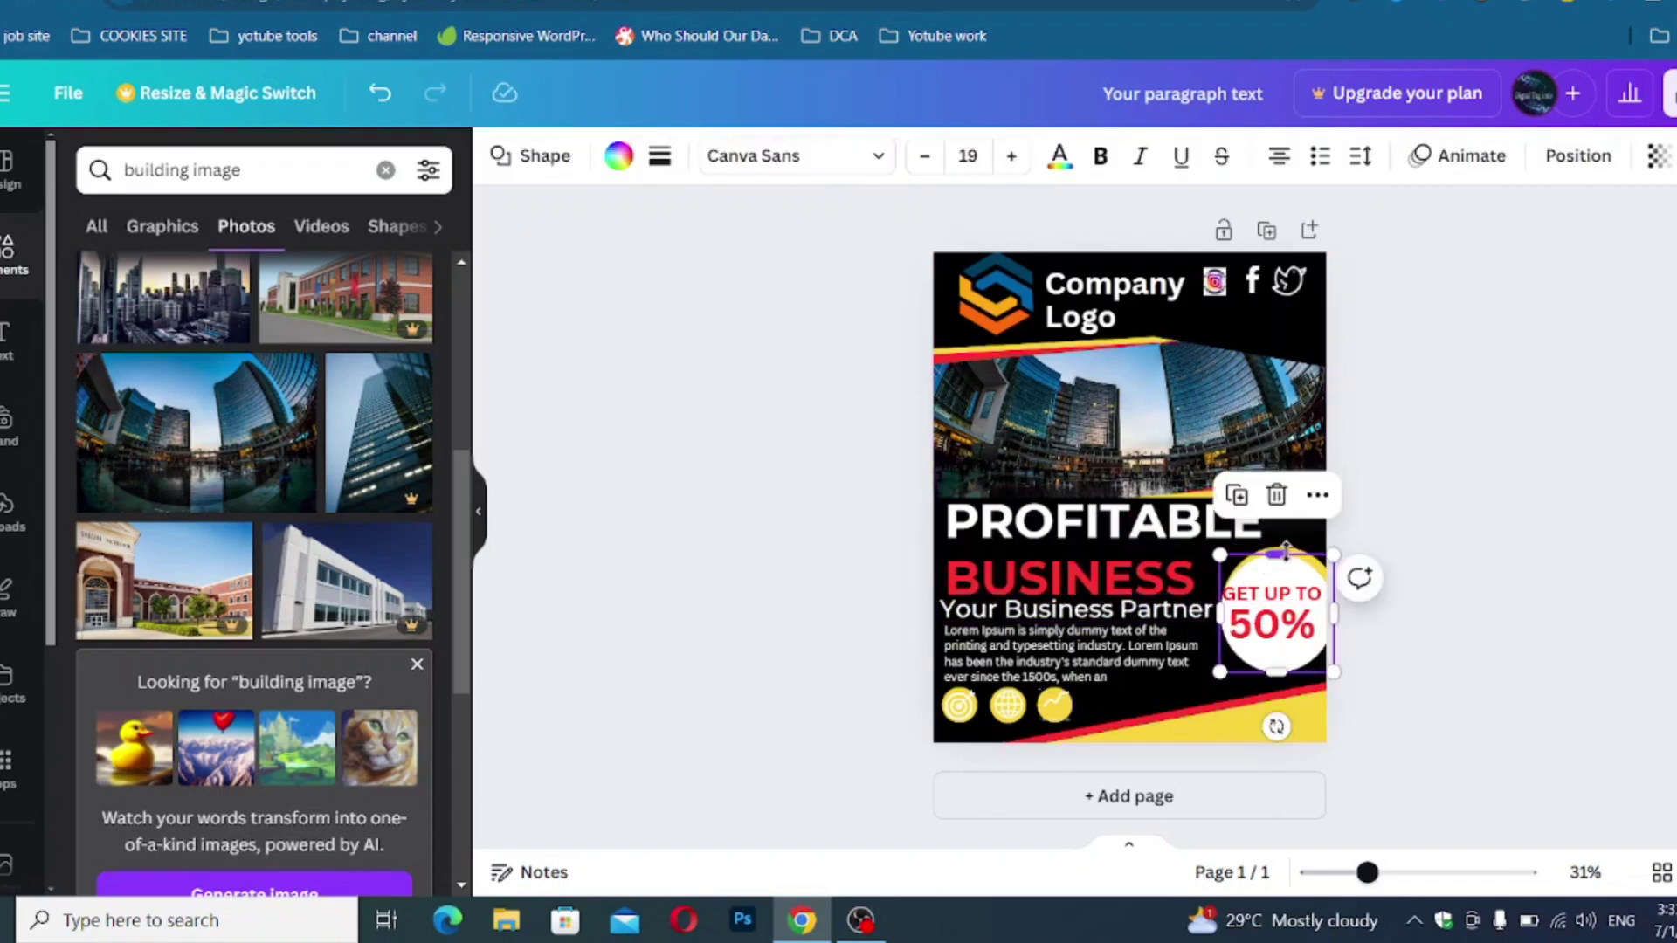
{"action": "mouse_move", "coordinate": [1310, 536]}
{"action": "left_mouse_down"}
{"action": "mouse_move", "coordinate": [1292, 542]}
{"action": "mouse_move", "coordinate": [1312, 529]}
{"action": "mouse_move", "coordinate": [1302, 585]}
{"action": "mouse_move", "coordinate": [1308, 550]}
{"action": "left_mouse_up"}
{"action": "left_click", "coordinate": [1287, 630]}
{"action": "left_click", "coordinate": [1312, 557]}
{"action": "left_click", "coordinate": [1314, 635]}
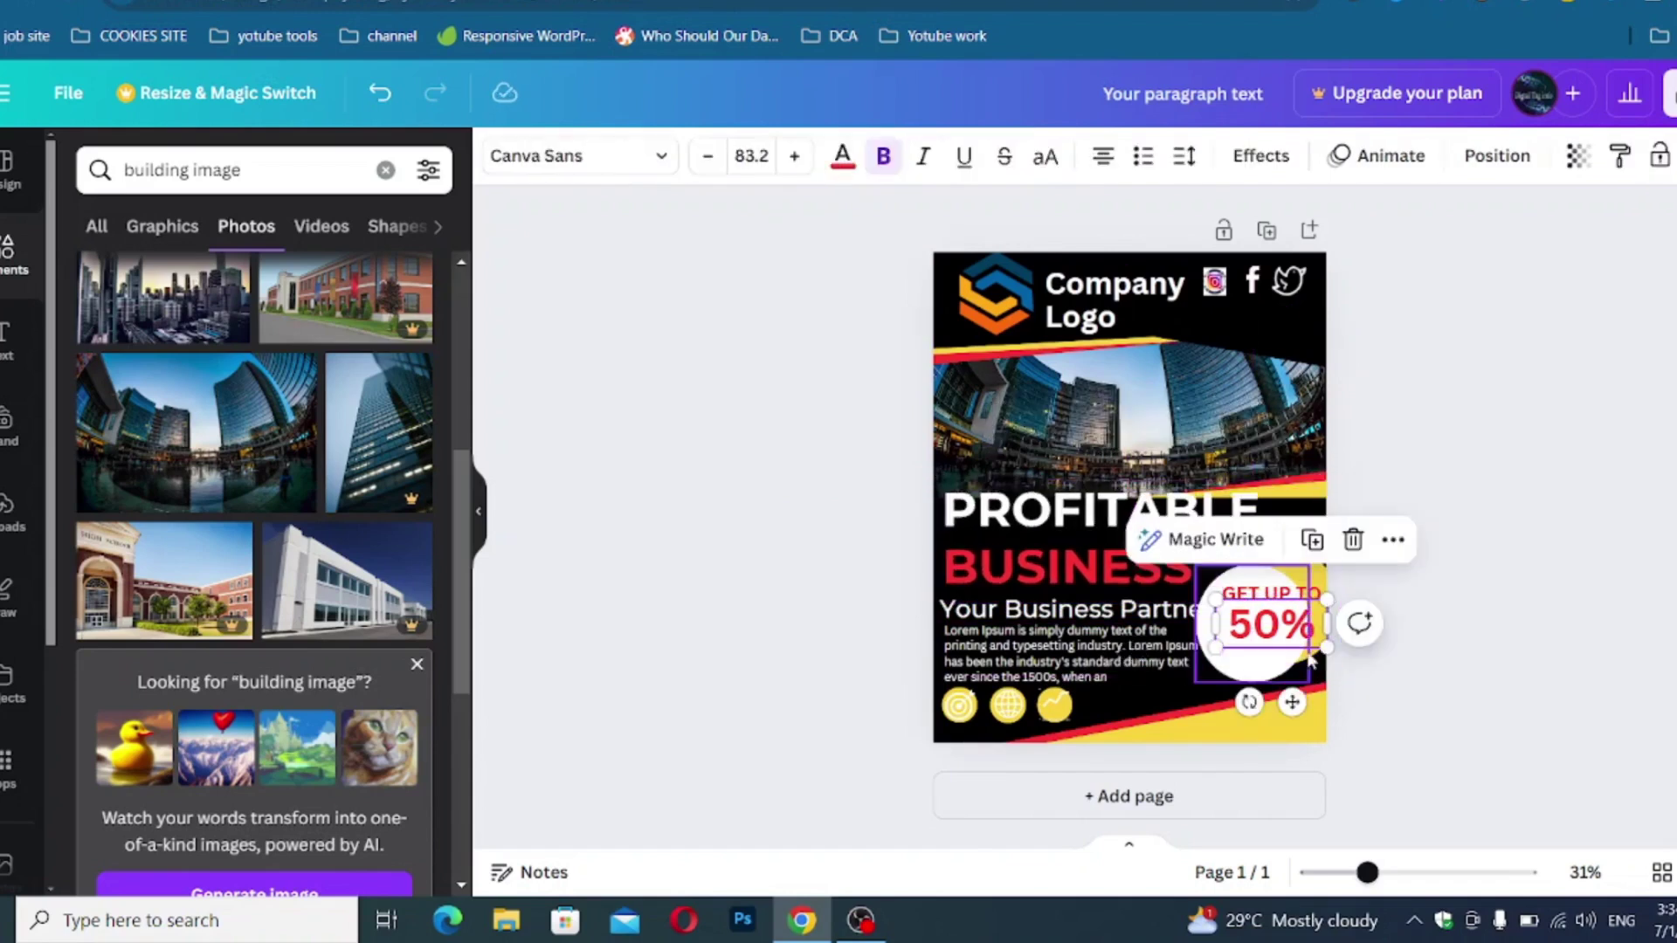
{"action": "left_click", "coordinate": [1314, 662]}
Undo the recent moves of the offer circles and surrounding text
{"action": "key", "text": "ctrl+z"}
{"action": "key", "text": "ctrl+z"}
{"action": "key", "text": "ctrl+z"}
{"action": "key", "text": "ctrl+z"}
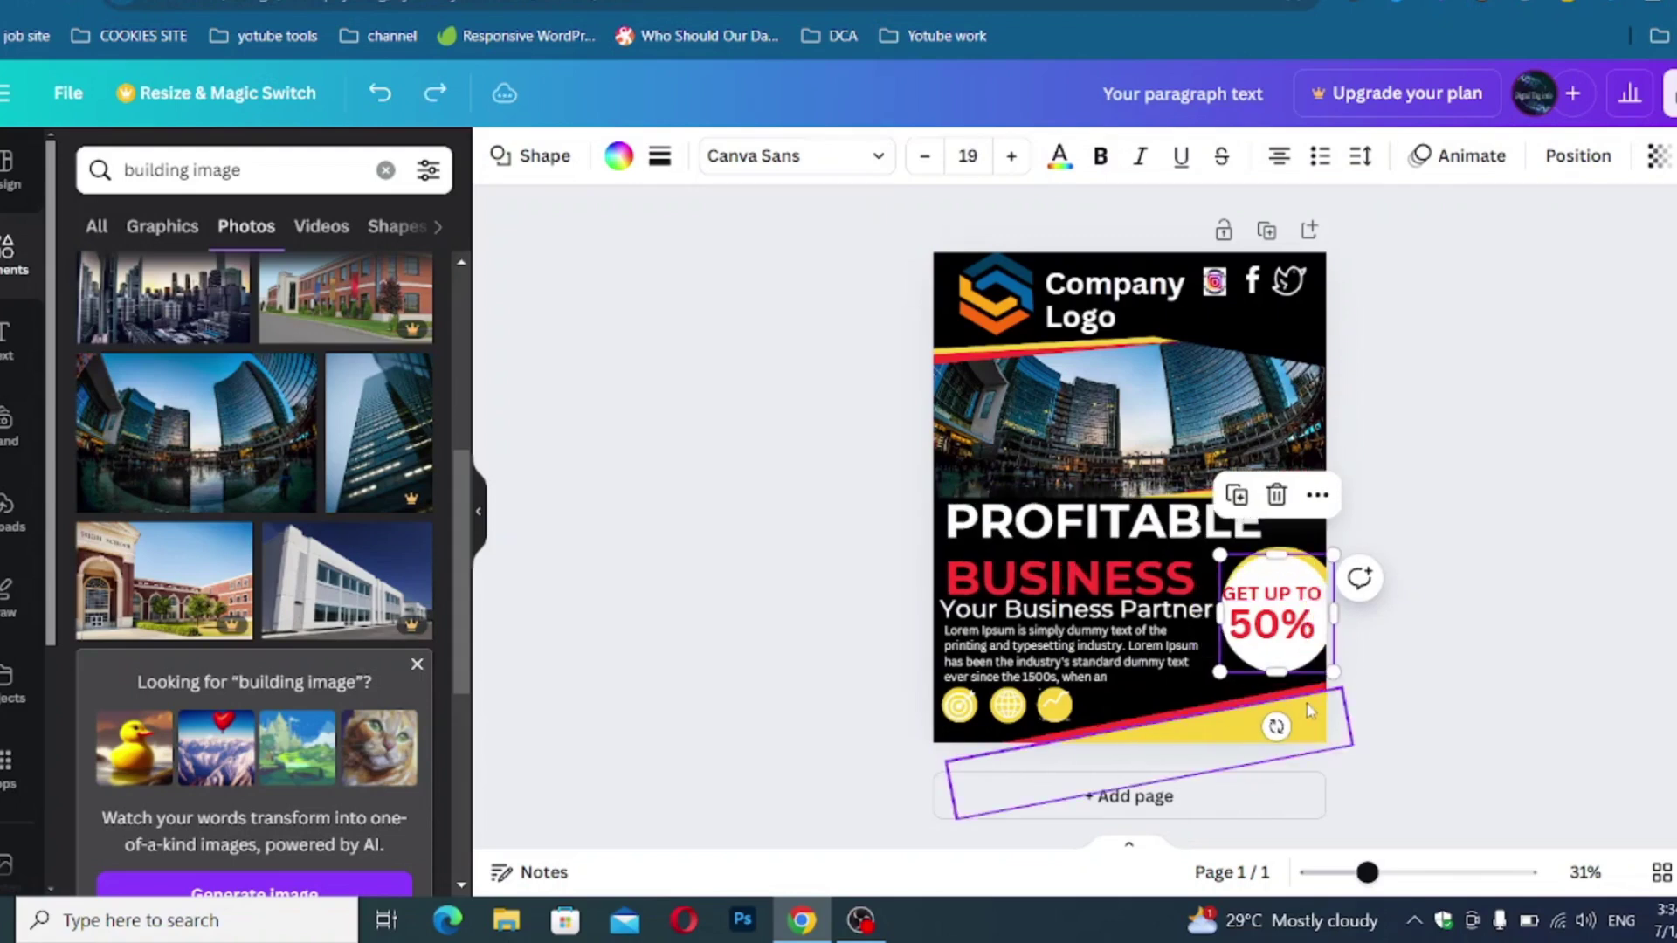
Shift the "Your Business Partner" tagline slightly left to clear the offer circle, and preview the poster in full screen
{"action": "left_click_drag", "start_coordinate": [1071, 609], "coordinate": [1057, 606]}
{"action": "left_click", "coordinate": [1503, 530]}
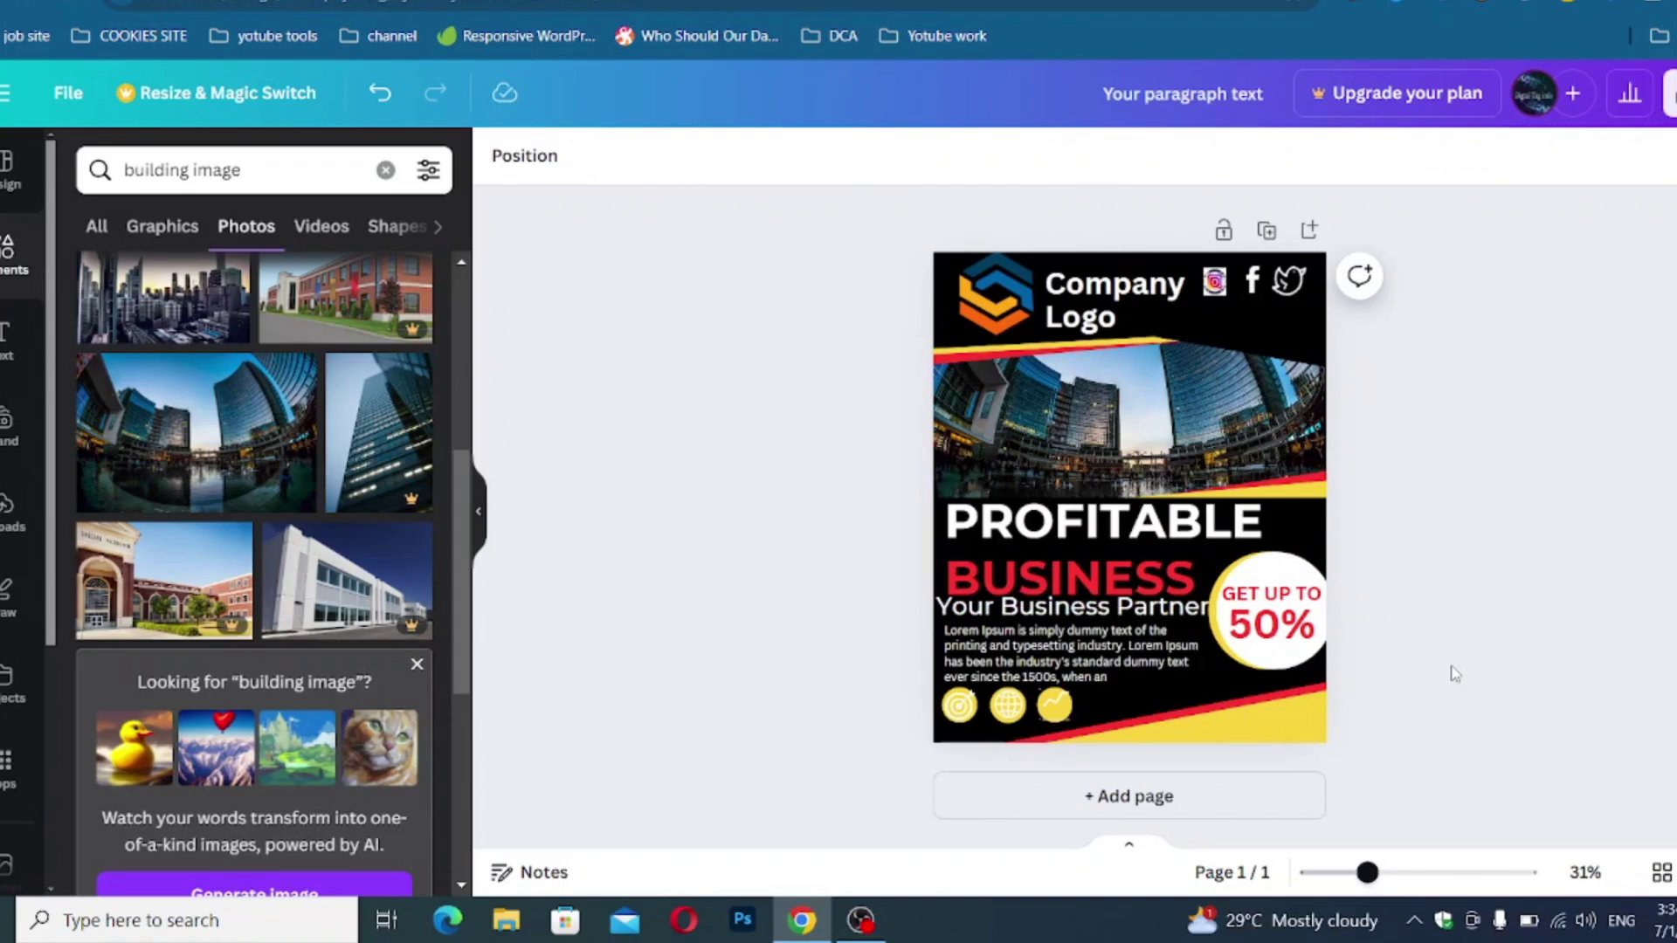
{"action": "key", "text": "ctrl+alt+p"}
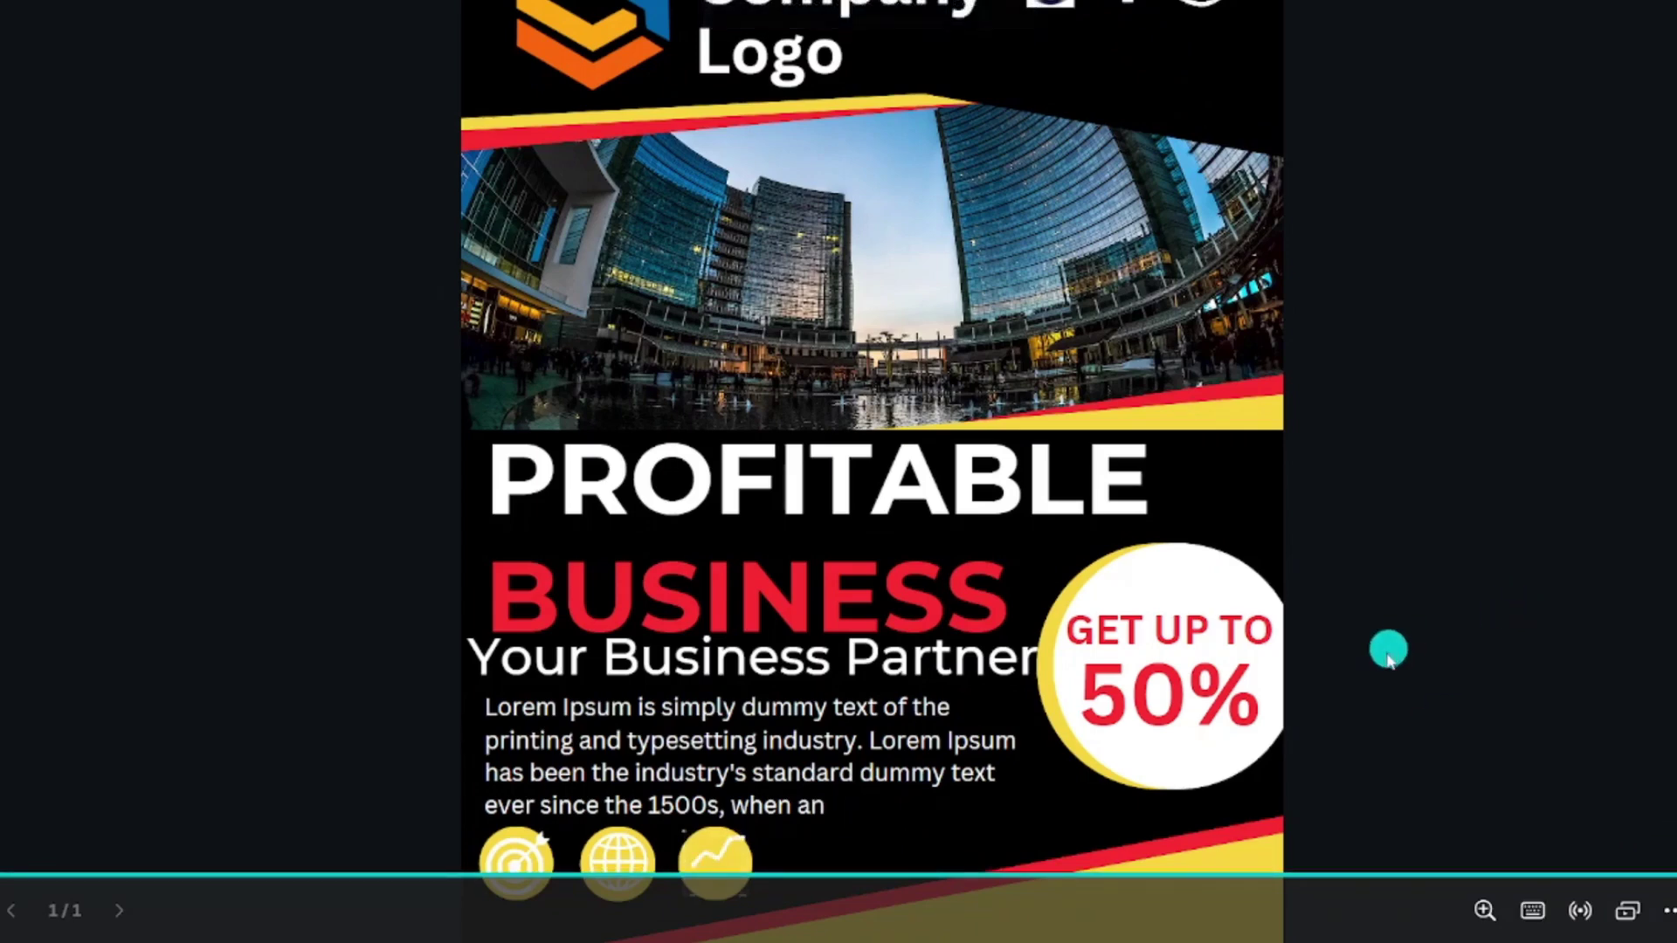